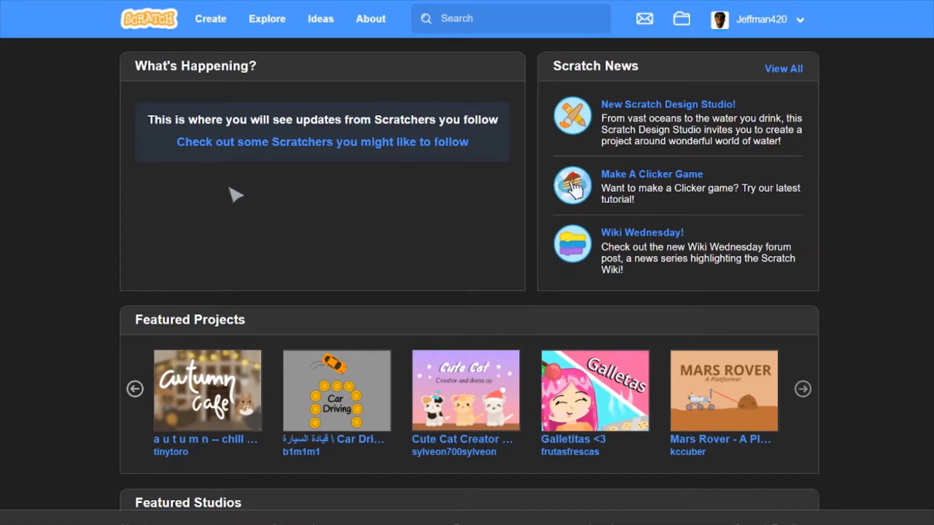
Create a new project and title it "Five nights at qwerty's".
click(210, 14)
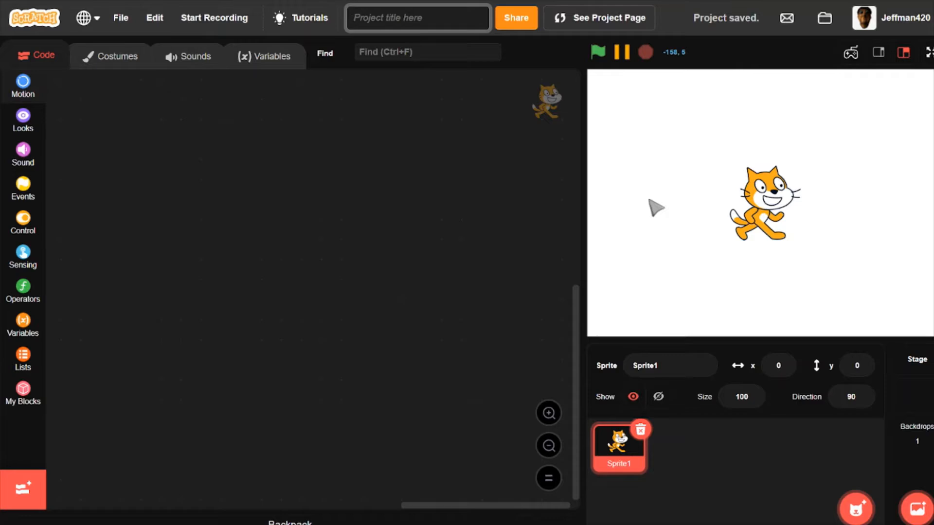
text(Five )
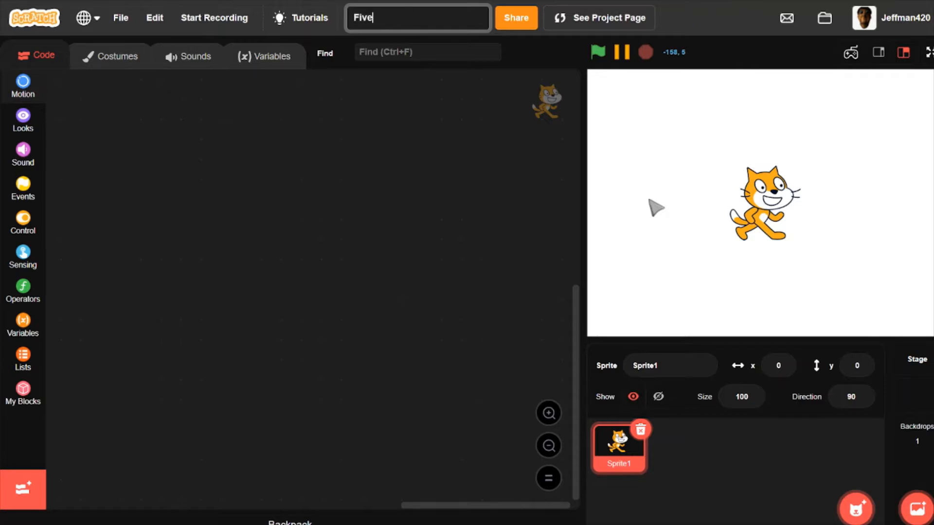
text(night)
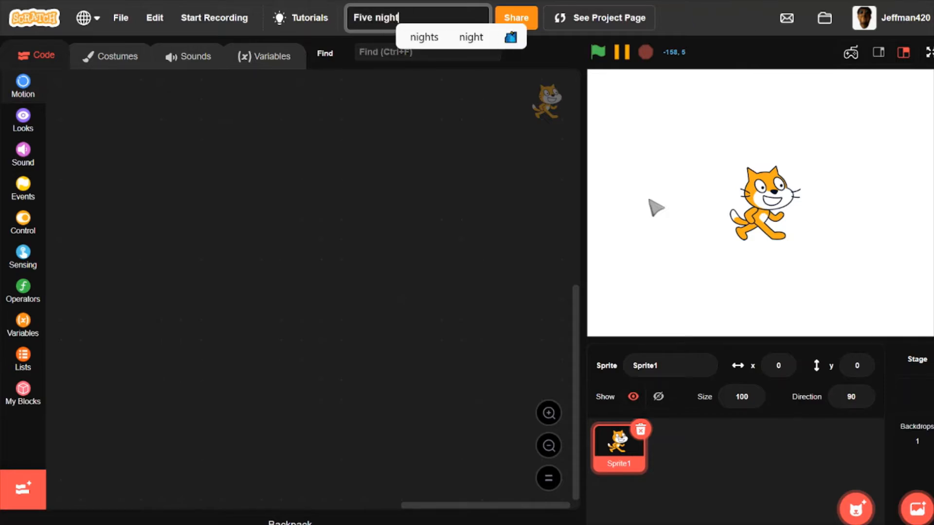
text(s at)
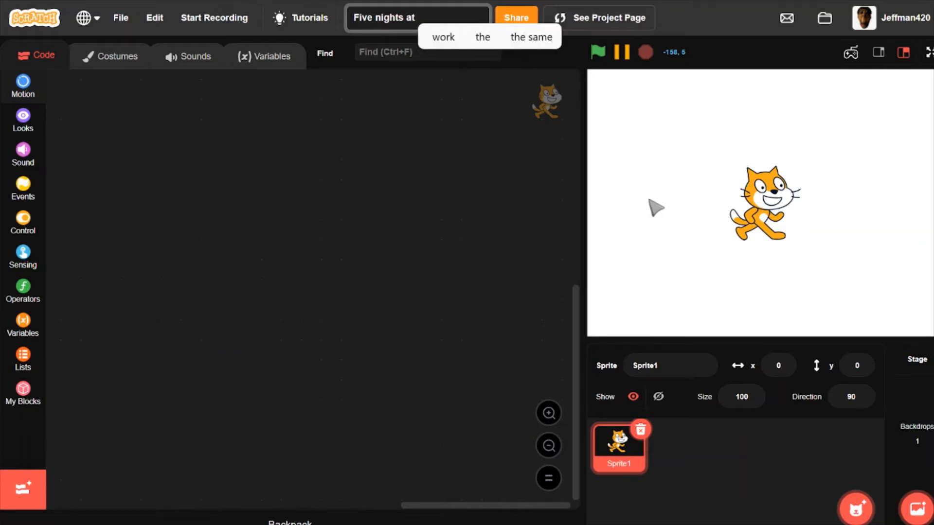
text( qwerty)
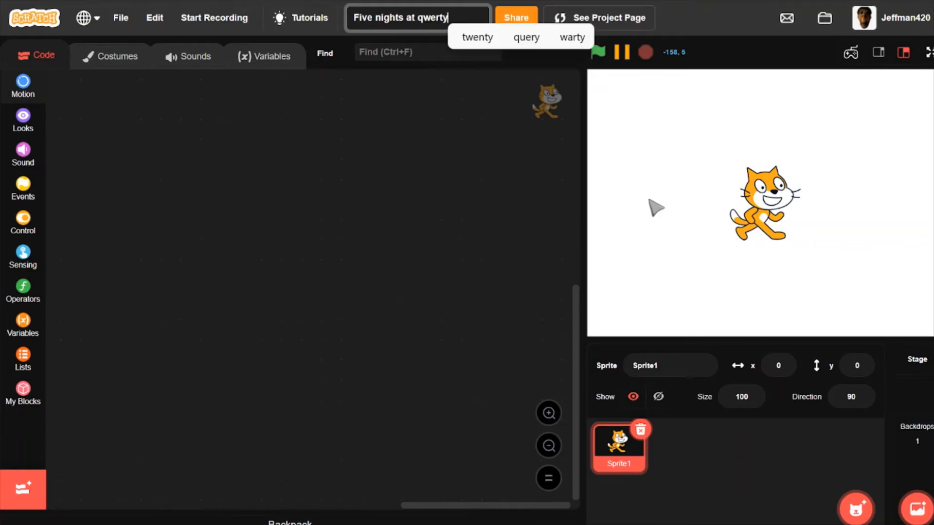
text('s)
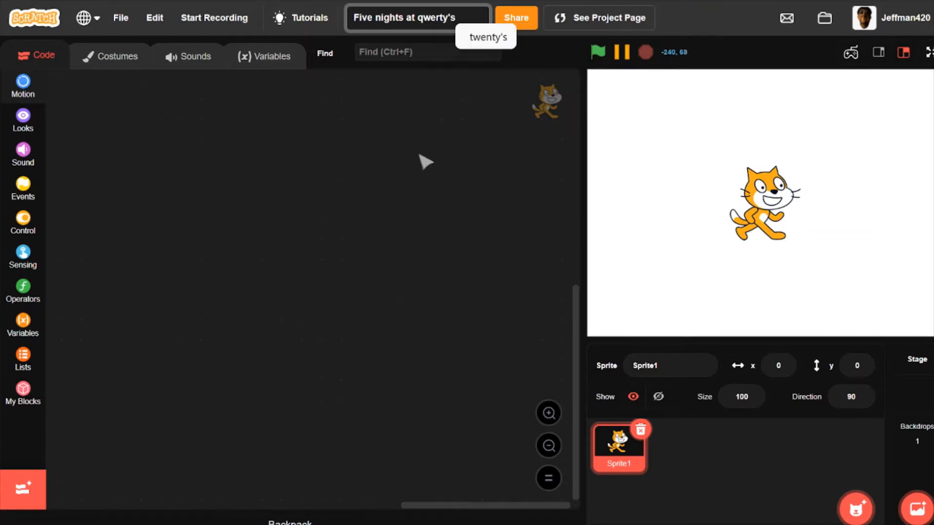
click(393, 151)
Rename the cat sprite to "Warning".
mouse_move(202, 92)
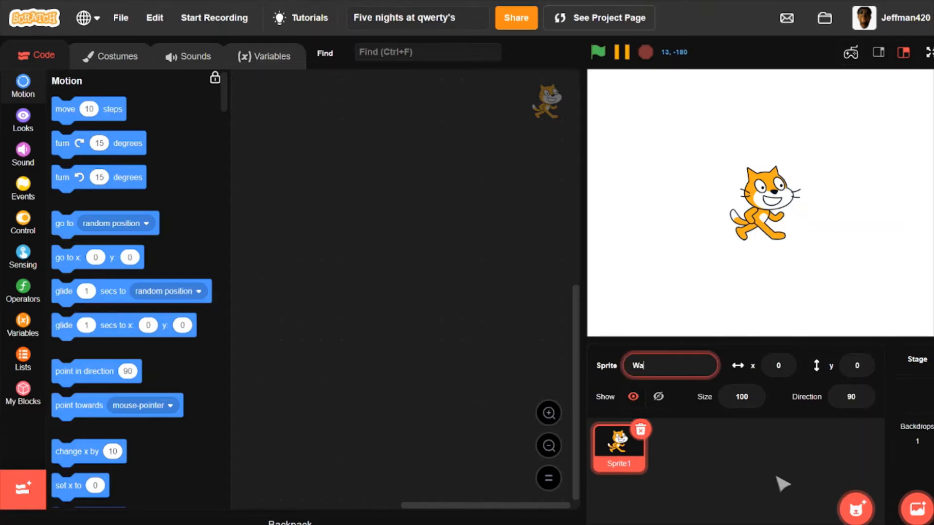
text(rning)
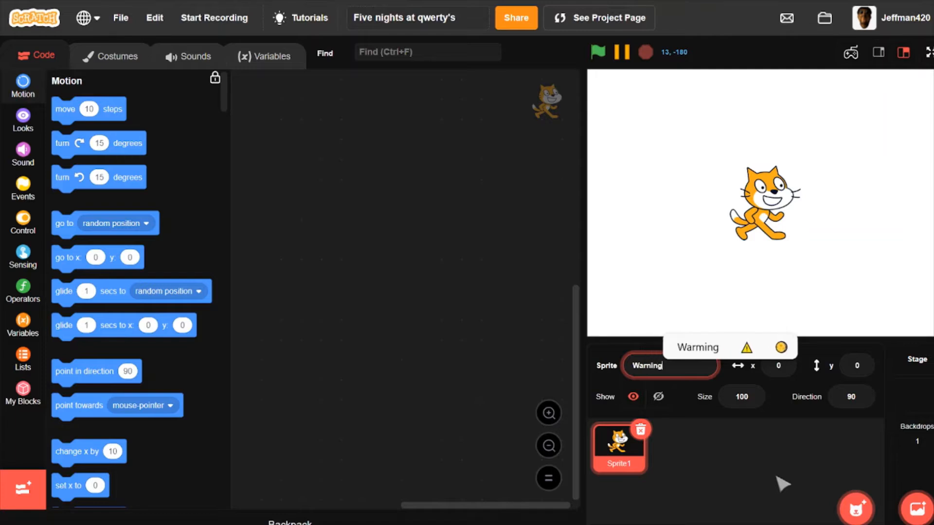
key(Return)
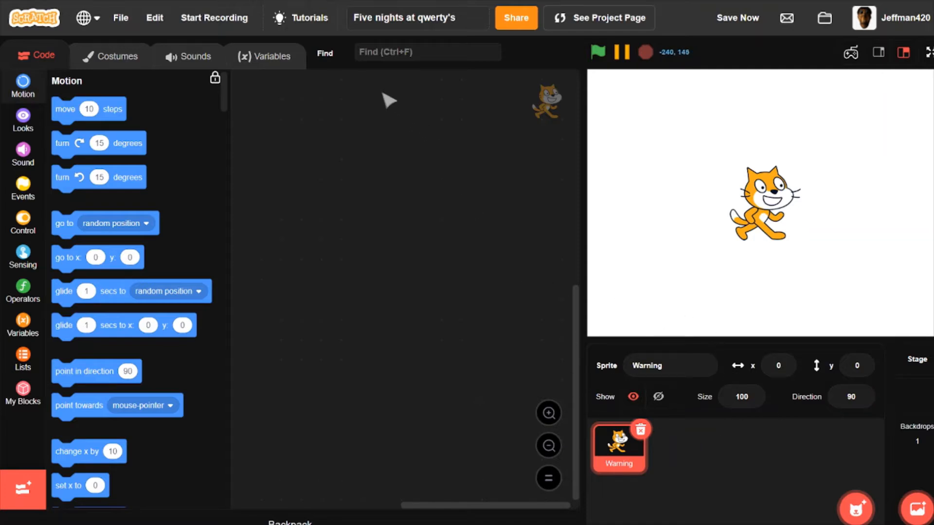
Delete the Warning sprite's second costume and rename the remaining costume to "1".
click(136, 62)
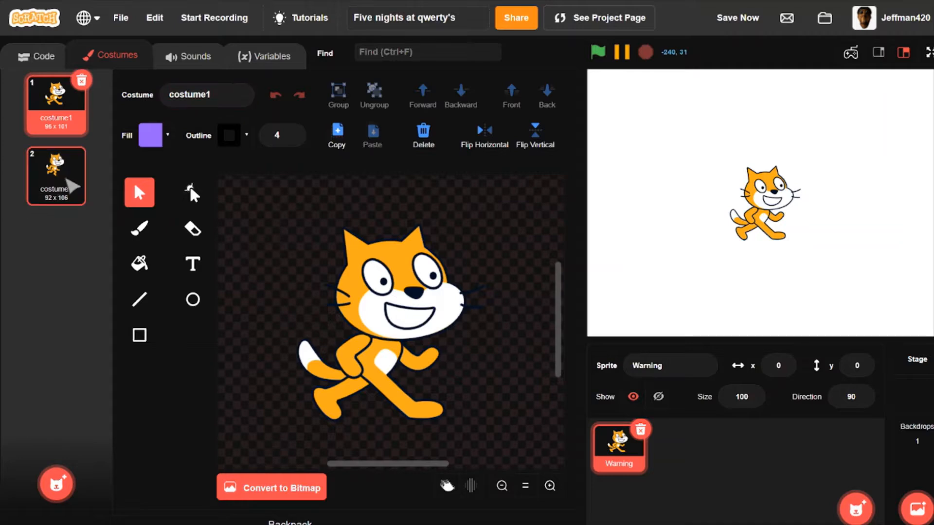
click(56, 175)
click(83, 153)
click(204, 94)
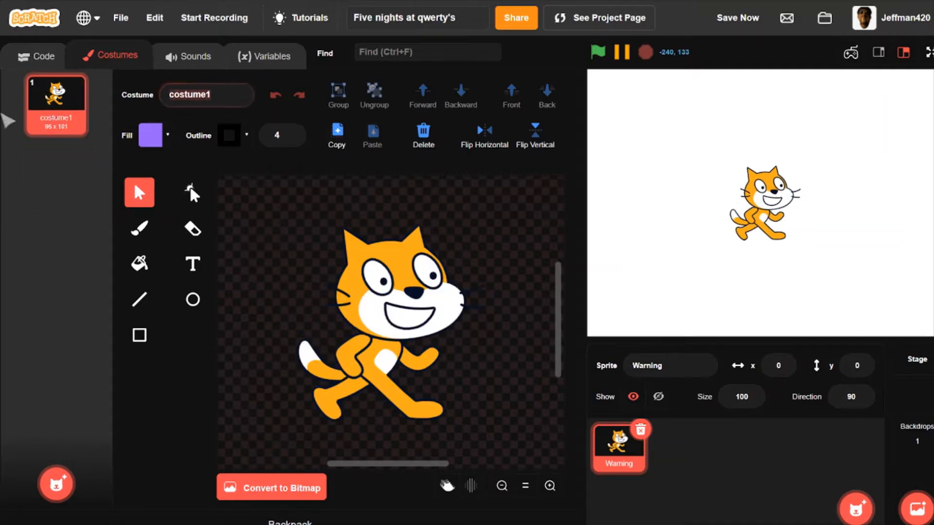
text(1)
key(Return)
Delete the whole cat drawing from costume 1, leaving the canvas empty.
scroll(454, 336, down, 6)
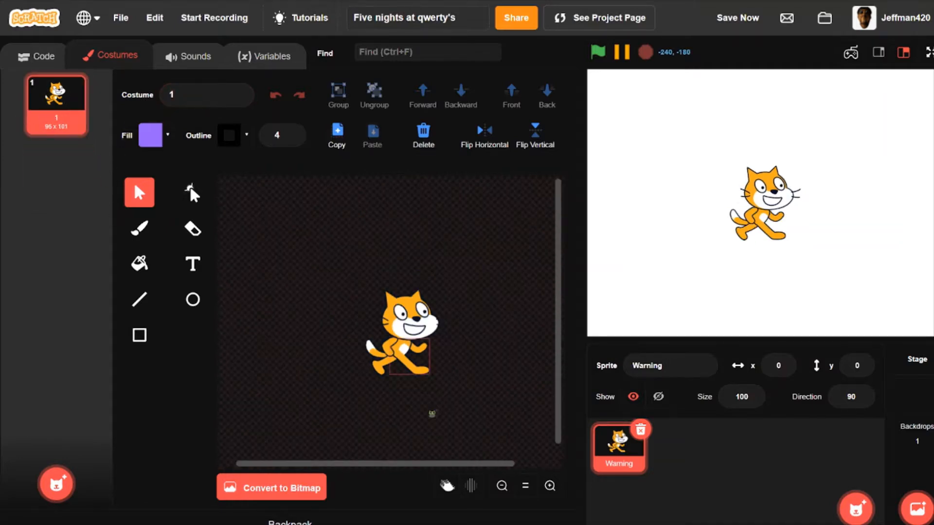
scroll(409, 360, down, 4)
drag(391, 329, 464, 367)
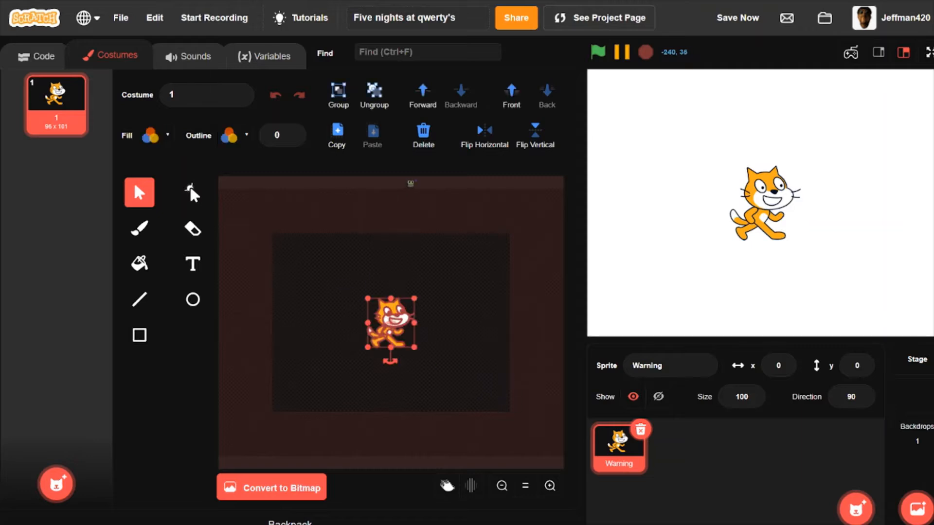
click(437, 142)
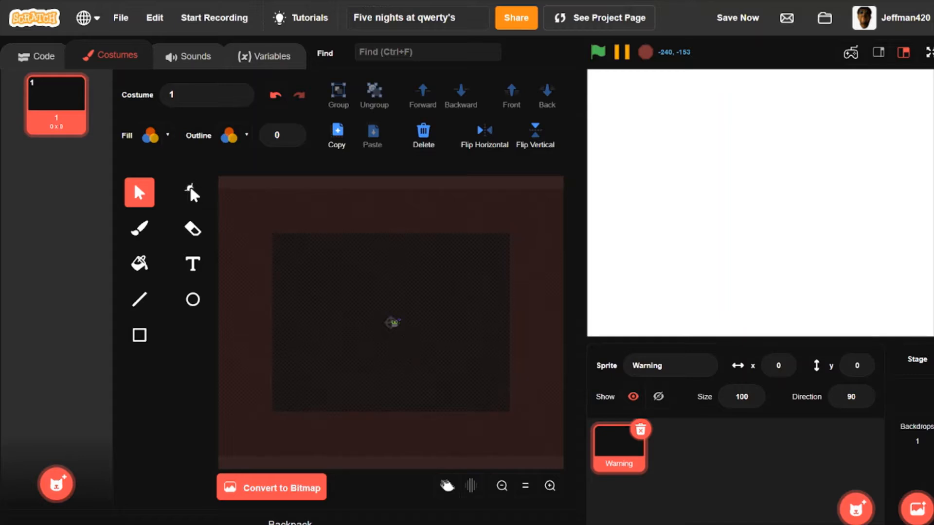
scroll(393, 323, up, 5)
scroll(273, 276, up, 3)
scroll(472, 286, down, 8)
click(140, 335)
drag(278, 243, 370, 294)
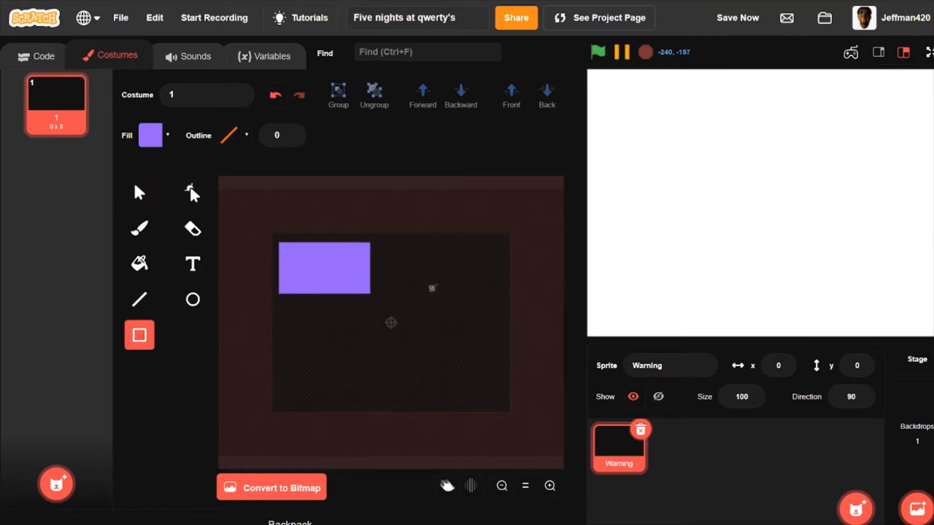
mouse_move(428, 284)
mouse_down()
mouse_move(484, 250)
mouse_move(338, 272)
mouse_move(394, 306)
mouse_move(521, 306)
mouse_move(229, 299)
mouse_move(588, 316)
mouse_move(434, 319)
mouse_up()
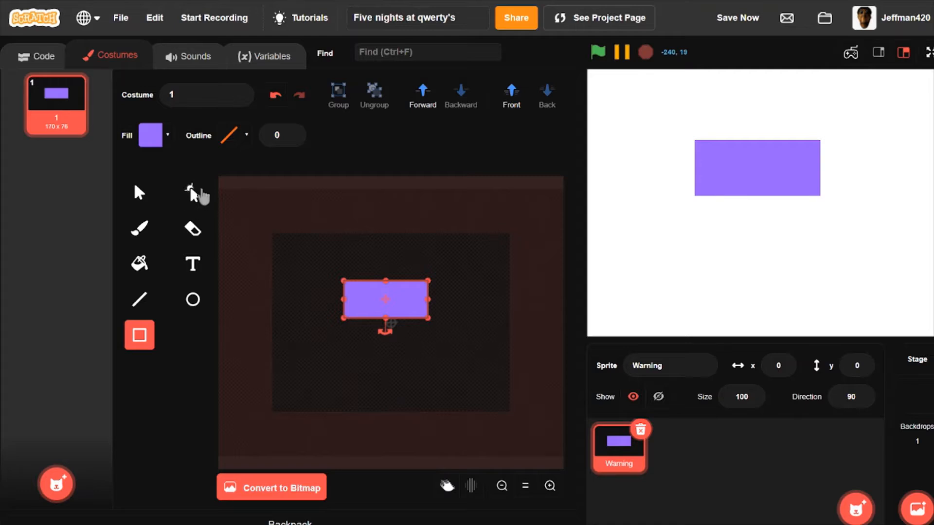
key(Delete)
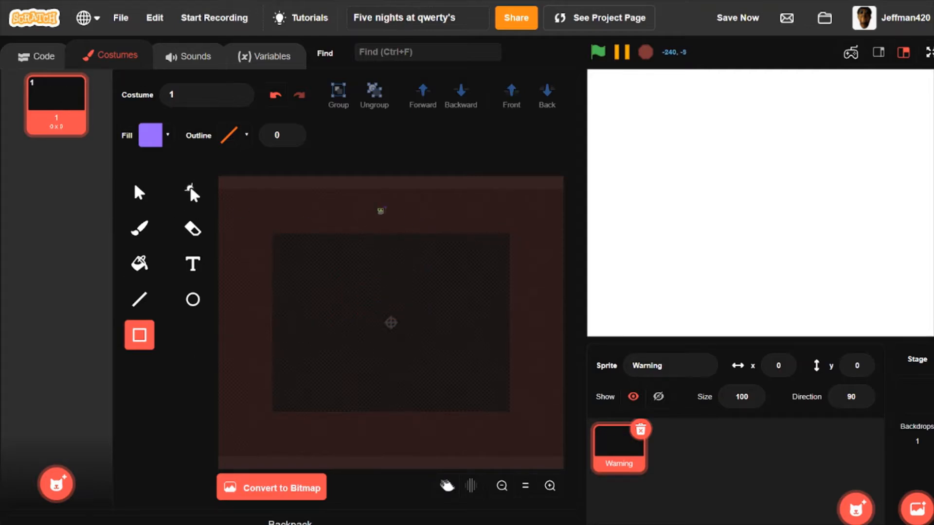
click(152, 137)
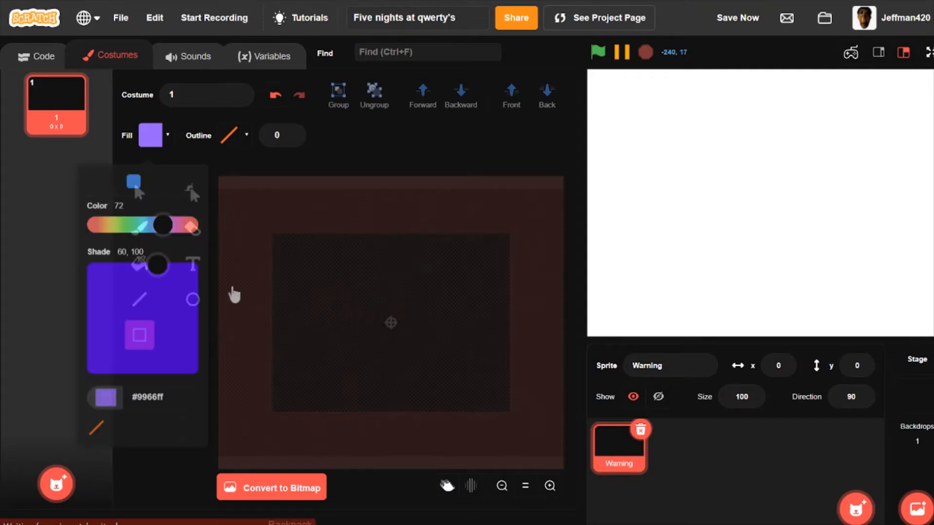
For the stage backdrop, set a radial gradient fill from dark blue (color 63, shade 100, 25) in the centre to black outside.
click(916, 360)
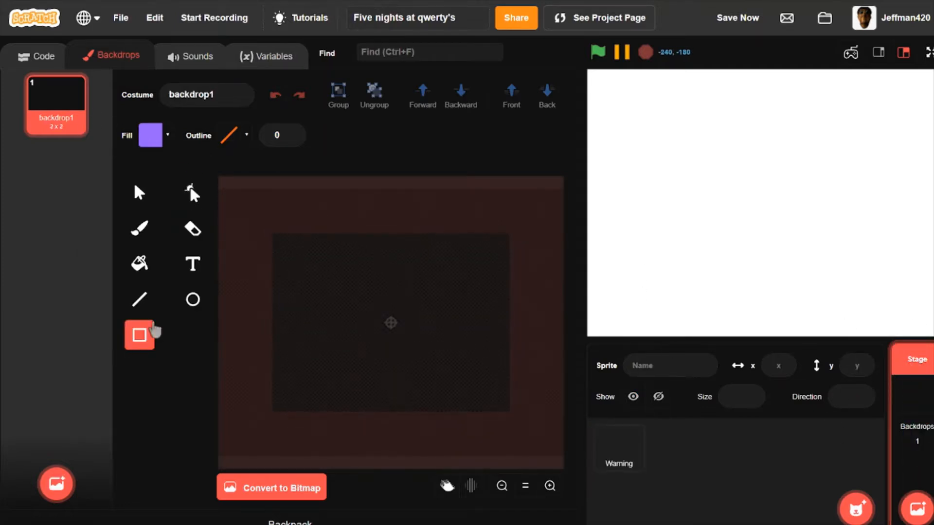
click(150, 136)
click(179, 172)
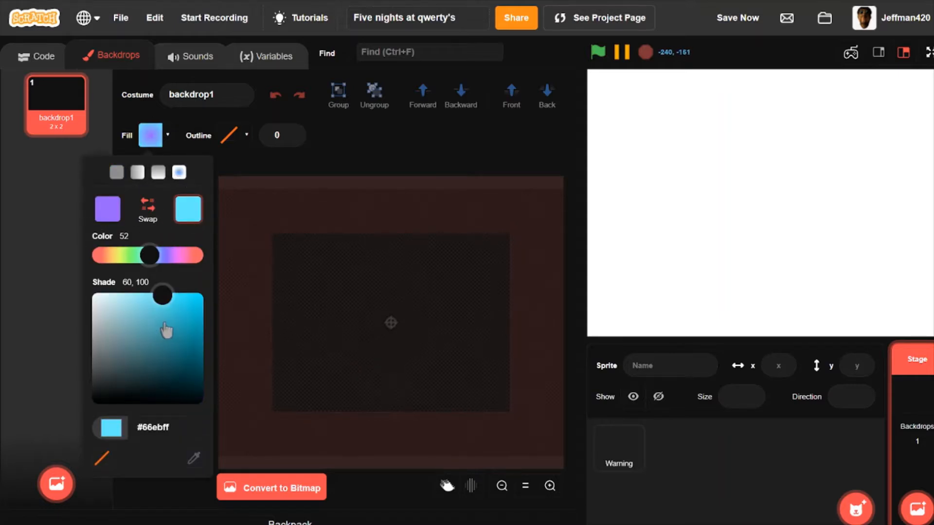
drag(166, 331, 7, 506)
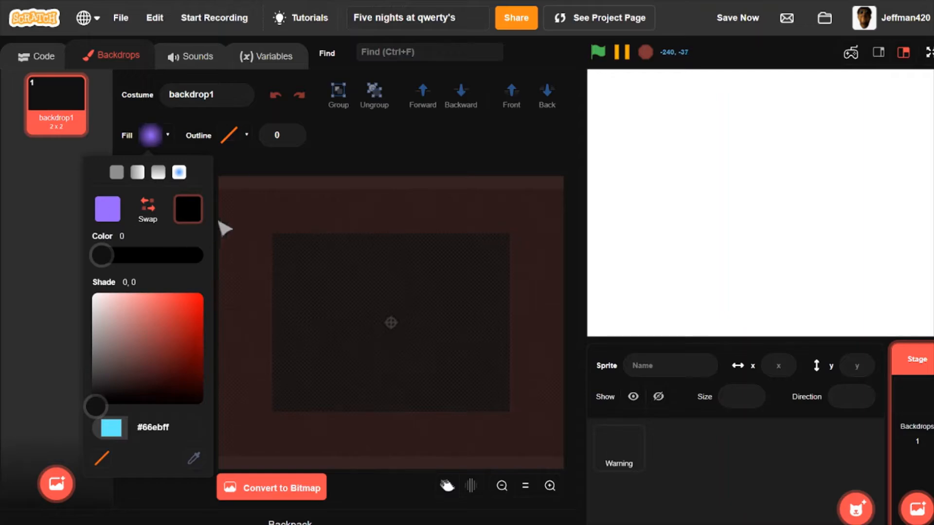
click(108, 214)
drag(145, 363, 212, 371)
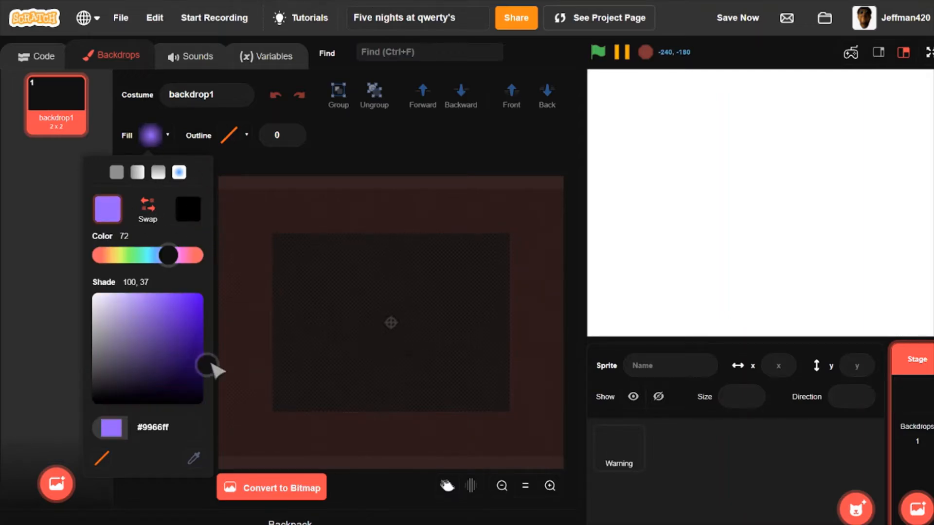
click(177, 253)
drag(177, 250, 161, 262)
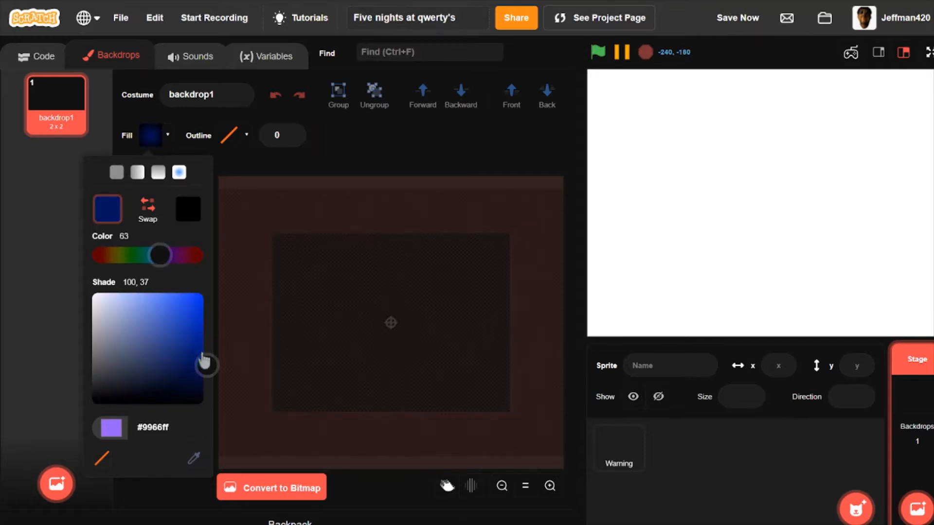
drag(204, 362, 214, 378)
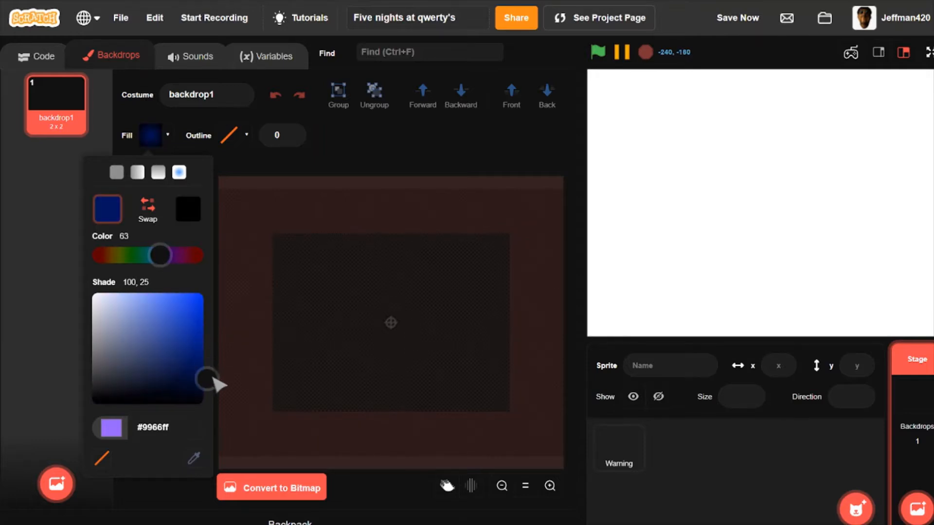
click(9, 296)
Cover the backdrop canvas with a gradient rectangle about 491 x 370 and copy it into the Warning sprite's costume 1.
drag(271, 231, 516, 418)
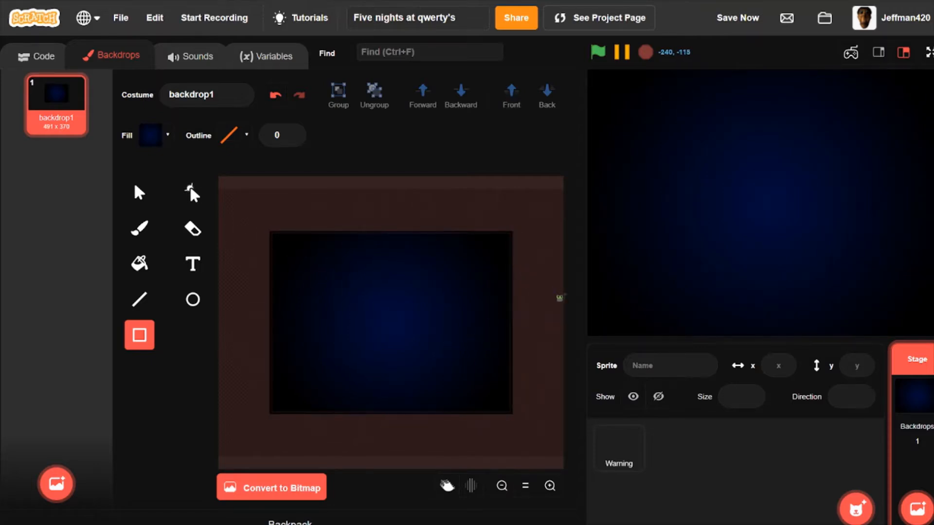
click(624, 462)
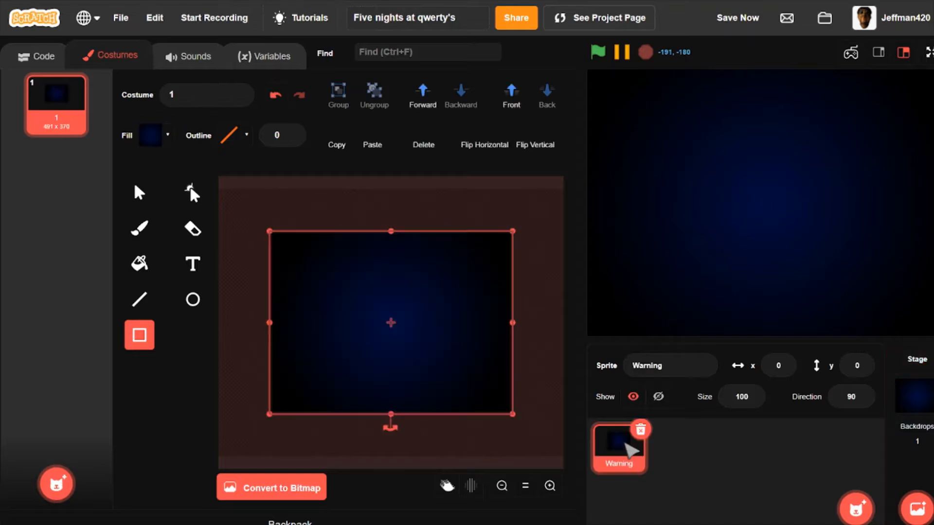
click(547, 356)
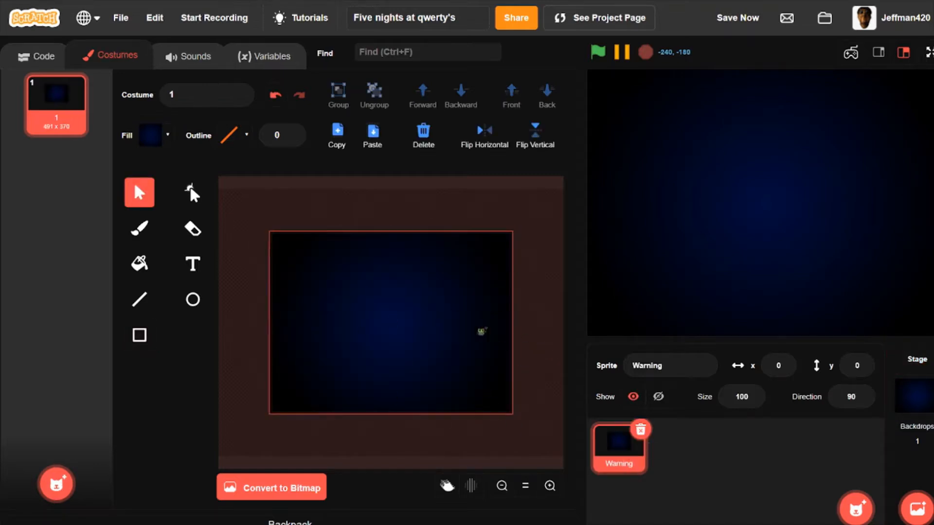
click(383, 315)
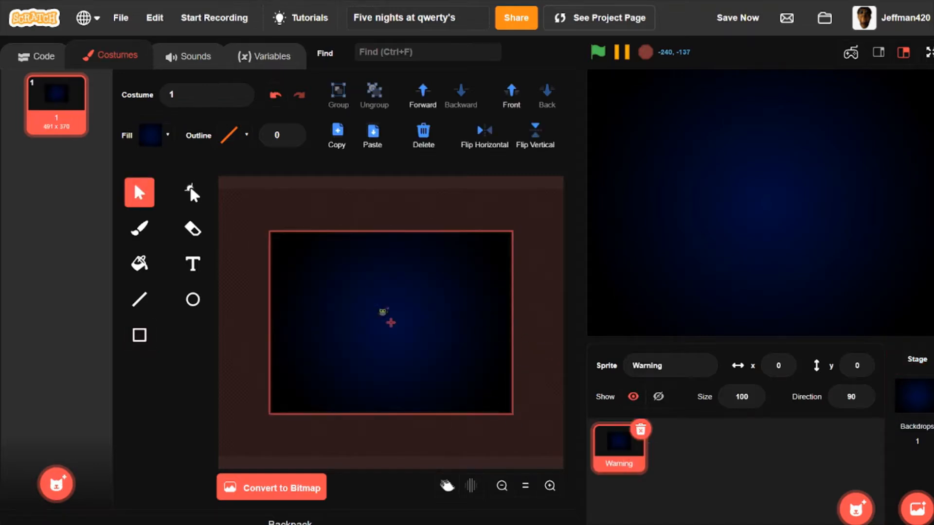
click(377, 208)
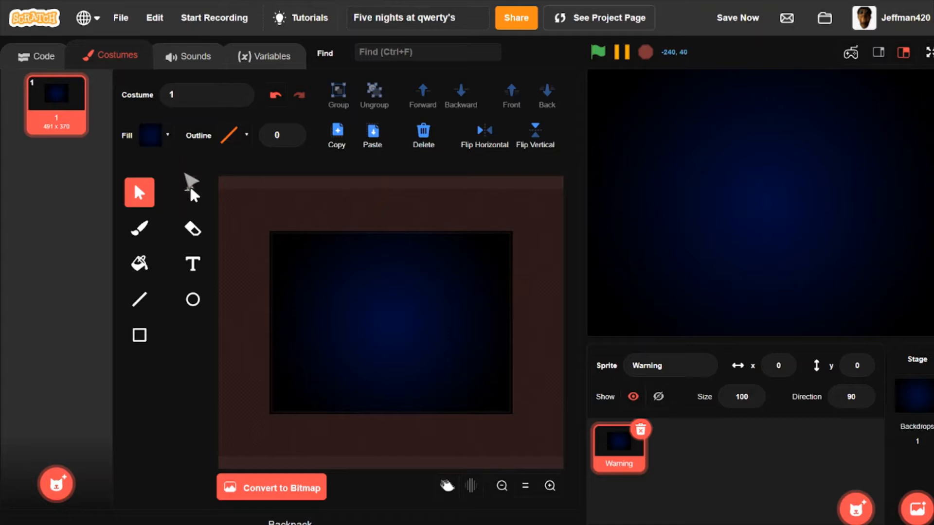
Add the text "Warning!" in white Serif font to costume 1, slightly above and left of the canvas centre.
click(197, 270)
click(156, 138)
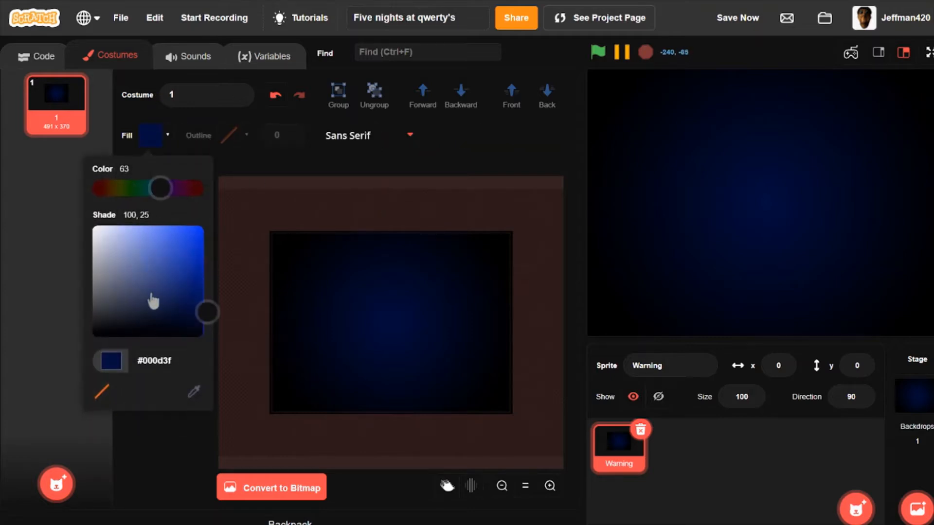
drag(152, 298, 3, 161)
click(30, 200)
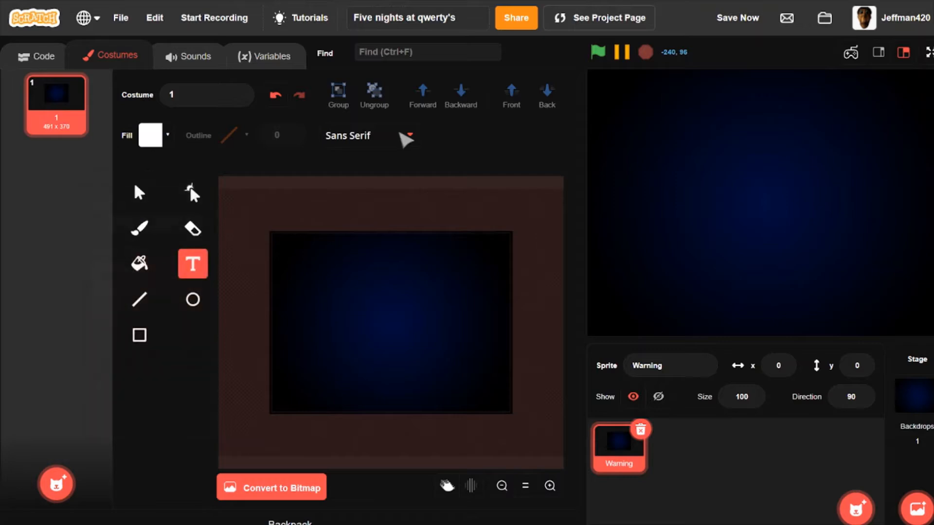
click(404, 137)
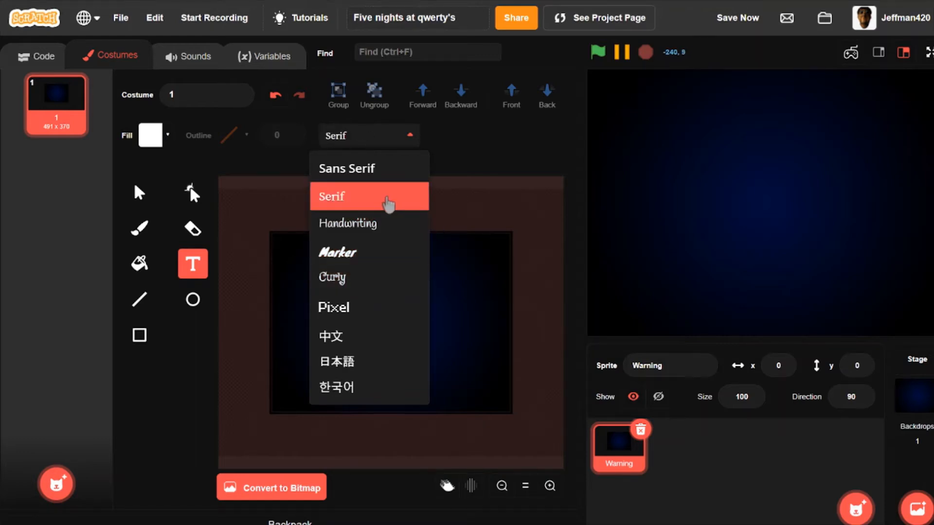
click(389, 196)
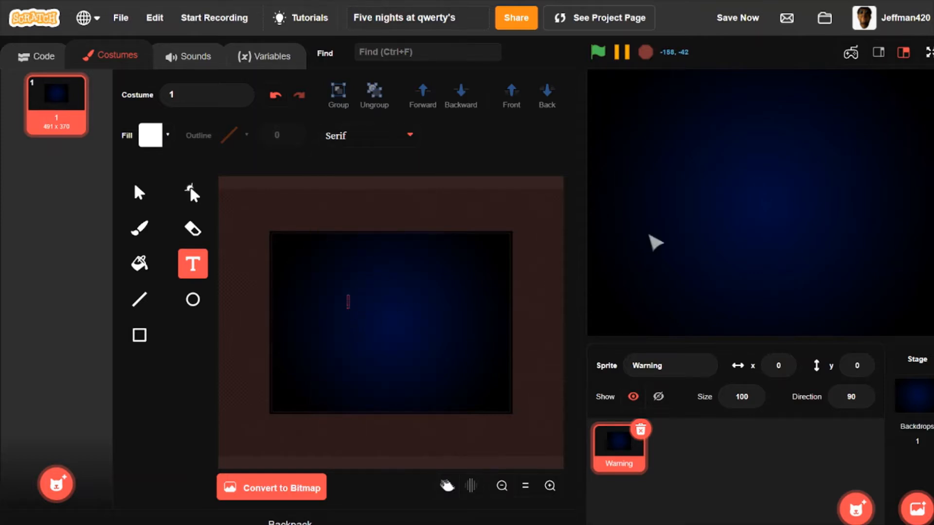
text(Warning)
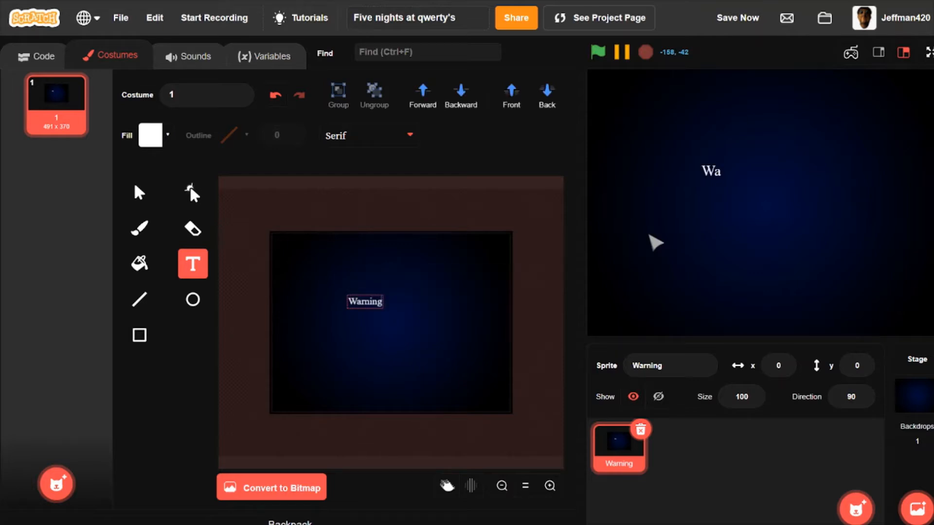
text(!)
click(136, 195)
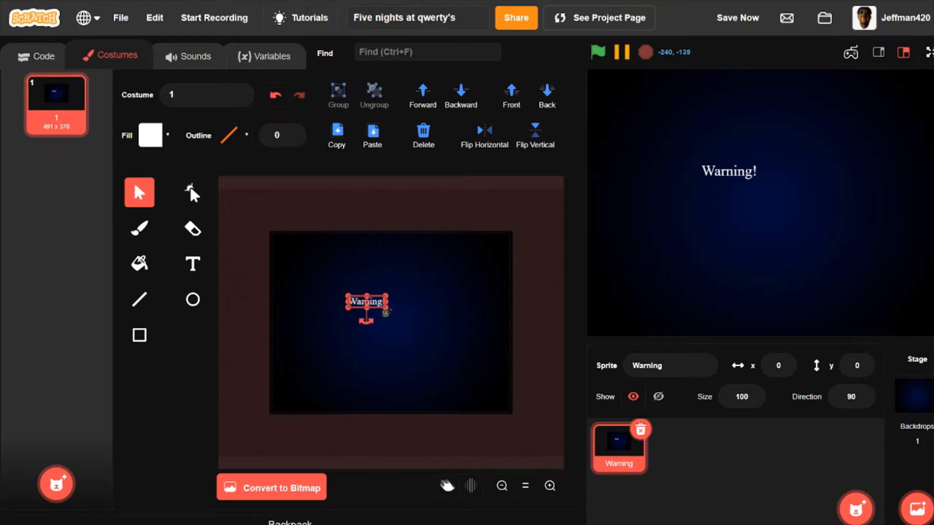
Enlarge the "Warning!" text to about two thirds of the canvas width and centre it horizontally.
drag(390, 312, 433, 308)
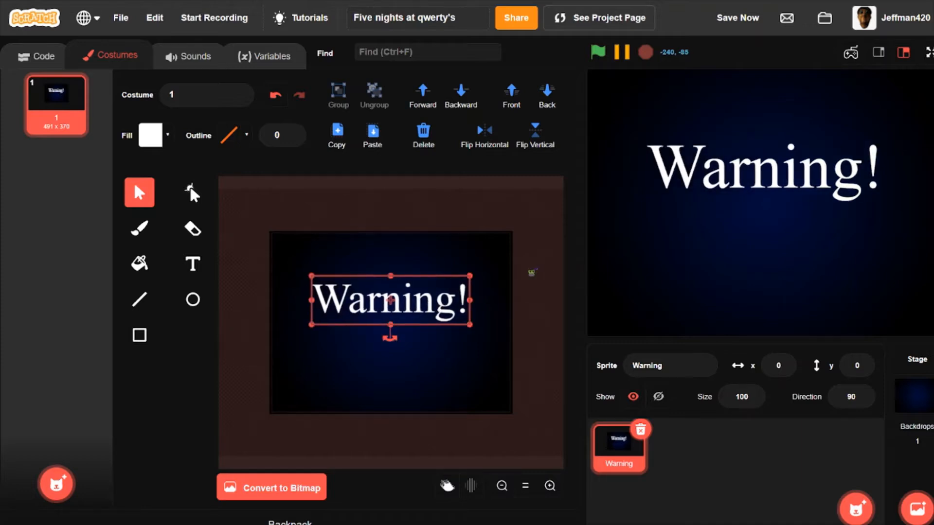
click(532, 273)
Add the text "Scary game" in white Serif font, slightly enlarged and centred directly beneath "Warning!".
click(192, 263)
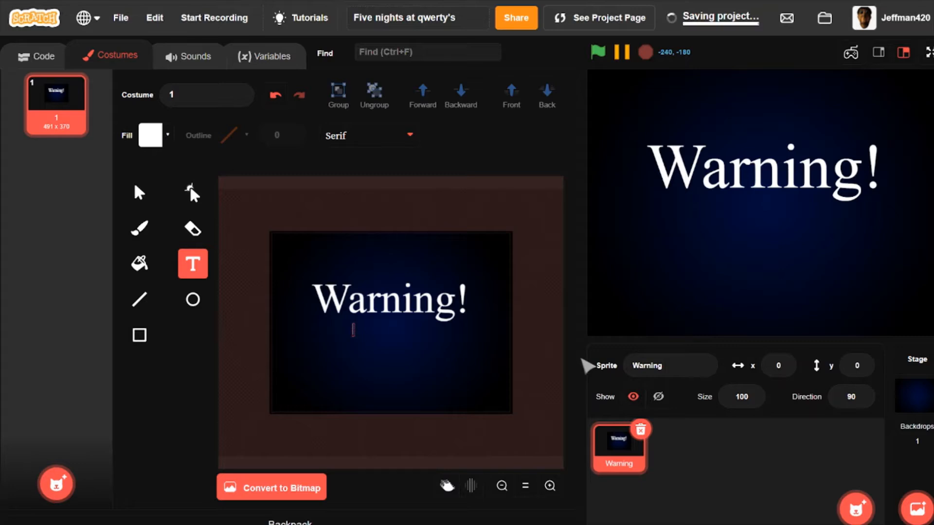
text(Scar)
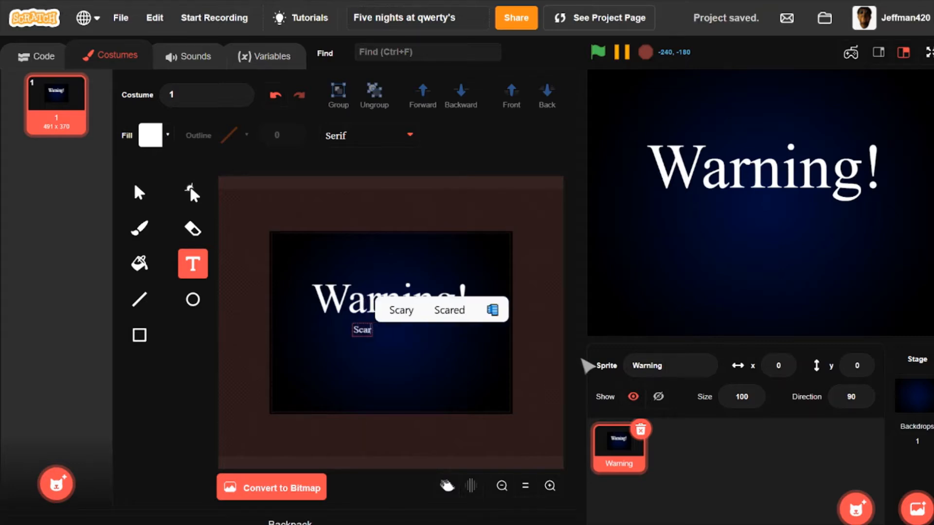
text(y gake)
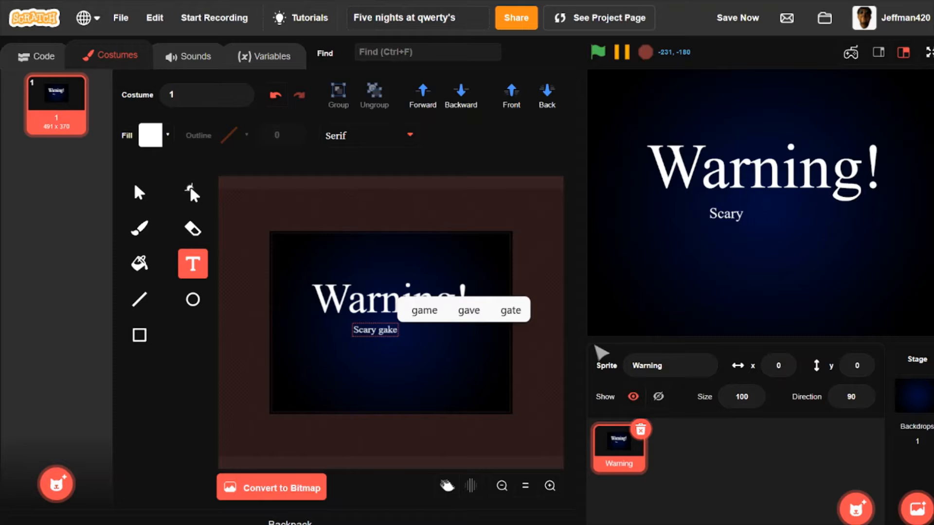
key(BackSpace)
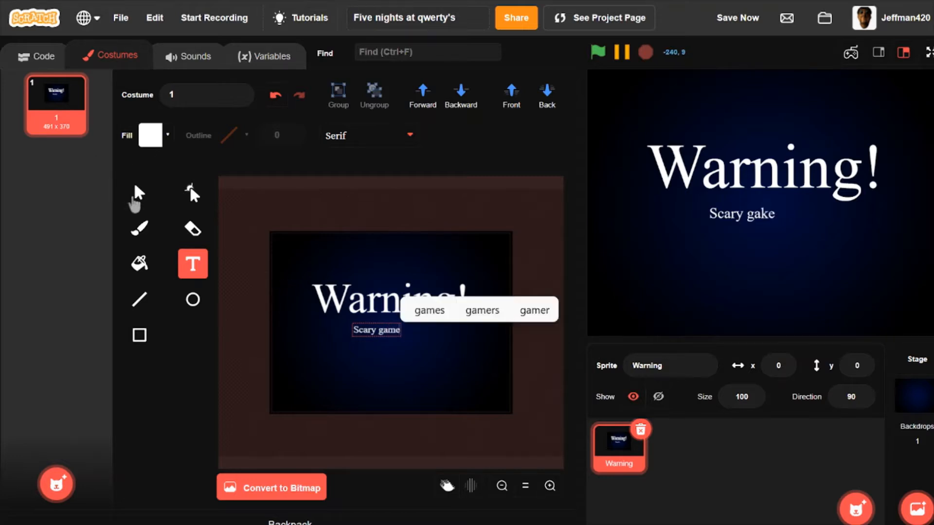
click(138, 195)
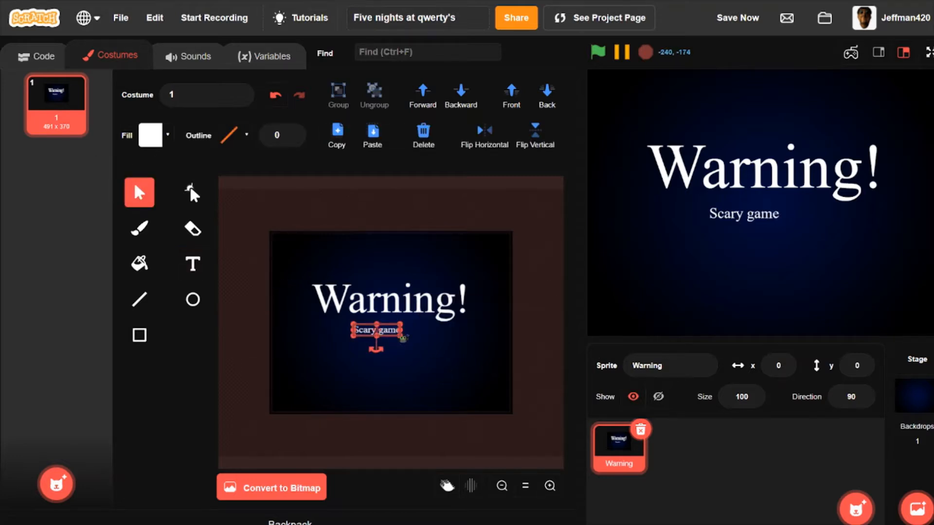
mouse_move(403, 338)
mouse_down()
mouse_move(411, 351)
mouse_move(396, 331)
mouse_move(417, 327)
mouse_up()
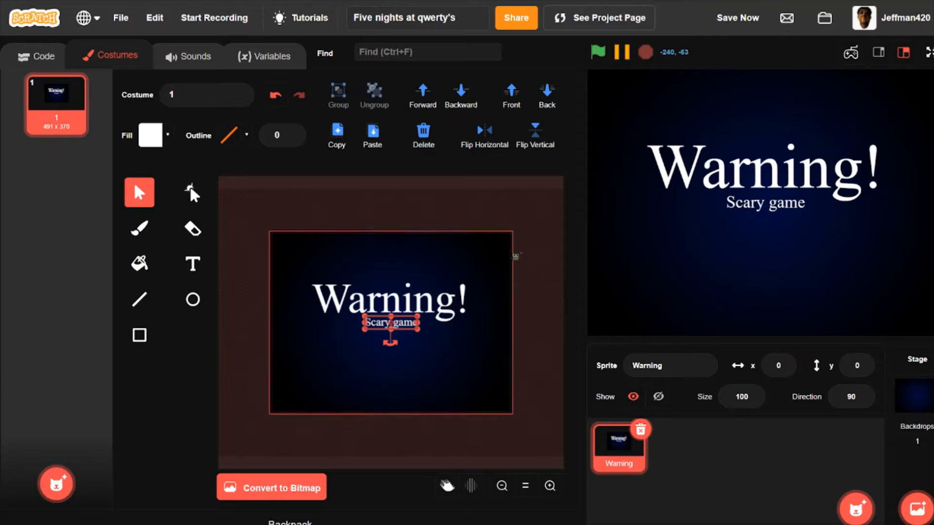
click(511, 257)
click(528, 266)
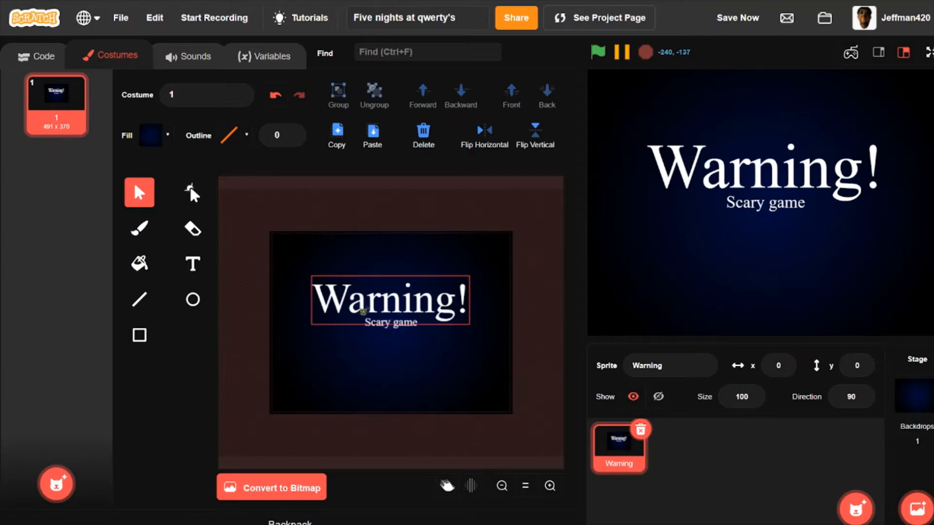
Try to reposition the "Warning!" and "Scary game" texts together near the canvas centre.
click(363, 311)
click(393, 323)
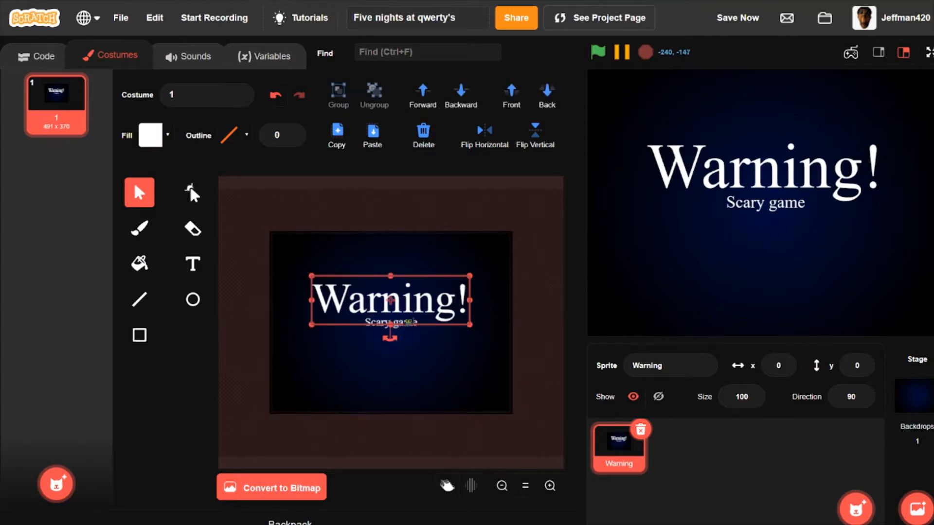
drag(391, 289, 400, 294)
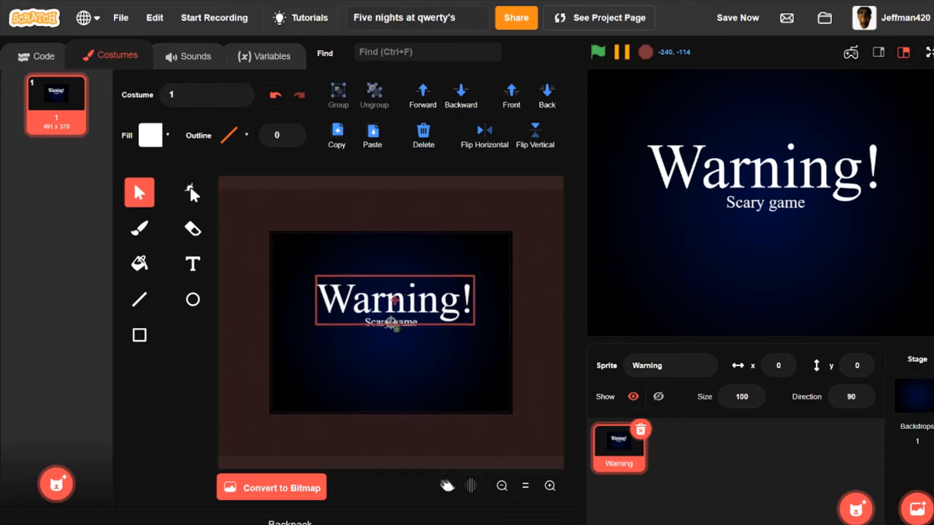
drag(396, 328, 397, 327)
shift+click(407, 326)
drag(446, 298, 389, 304)
click(537, 261)
click(392, 309)
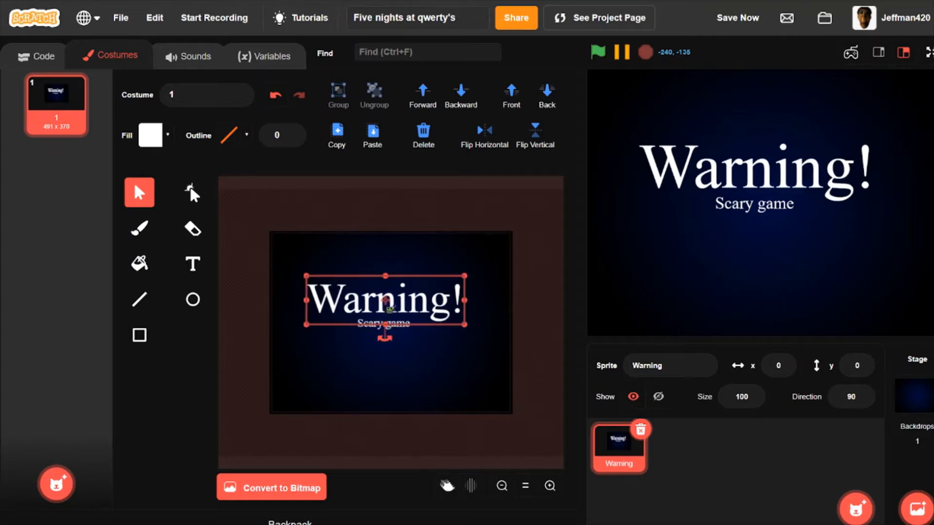
shift+click(396, 302)
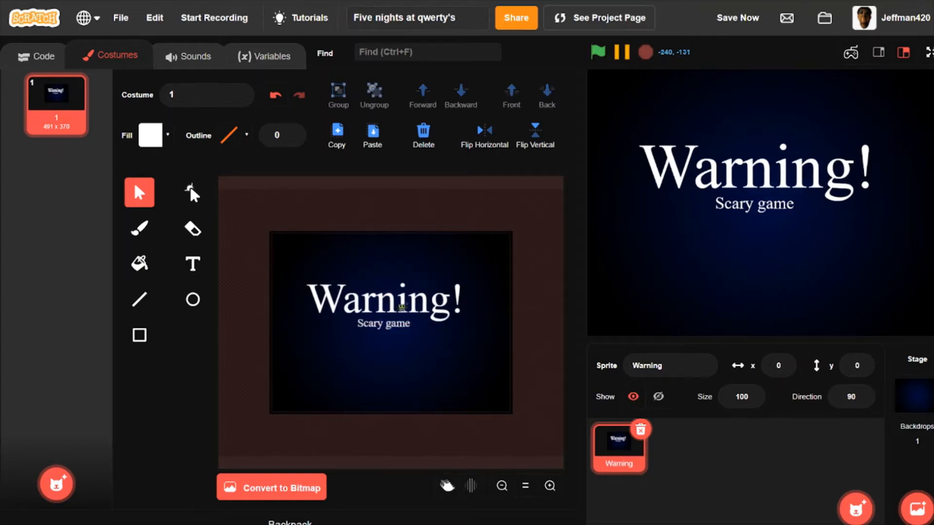
Move "Warning!" and "Scary game" together down to the middle of the canvas.
click(401, 308)
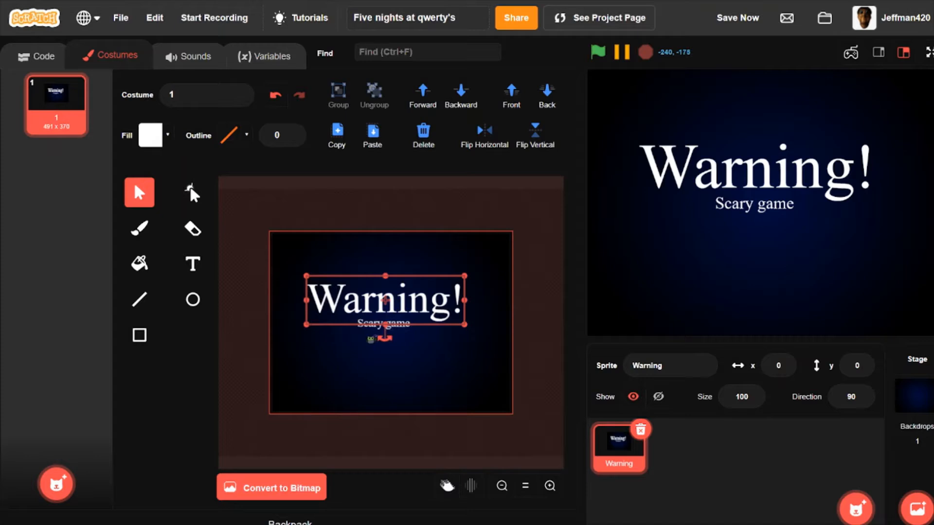
shift+click(384, 323)
drag(438, 297, 444, 318)
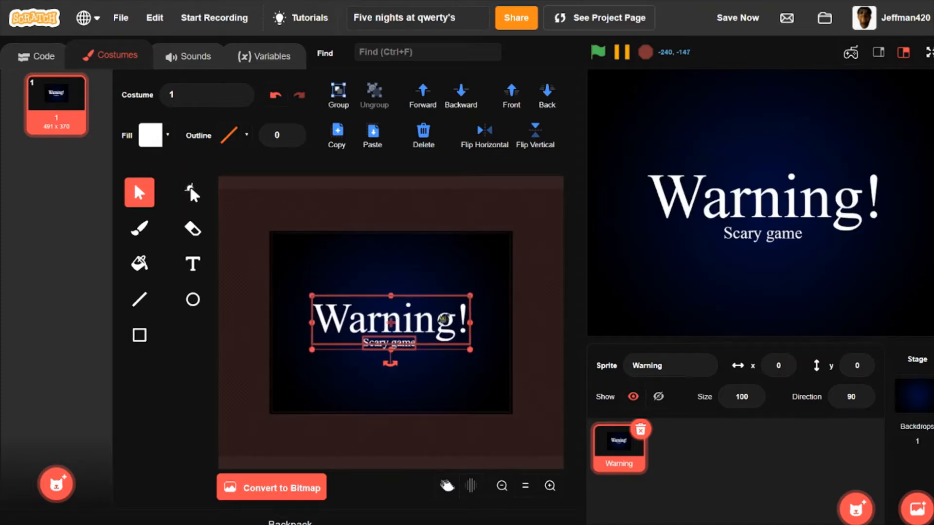
click(543, 252)
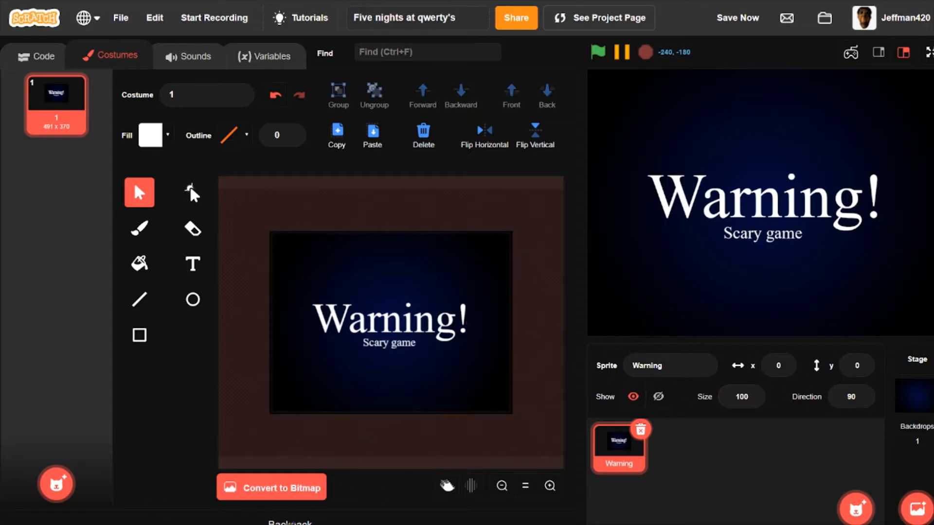
Convert costume 1 to bitmap and duplicate it as costume 2.
click(287, 488)
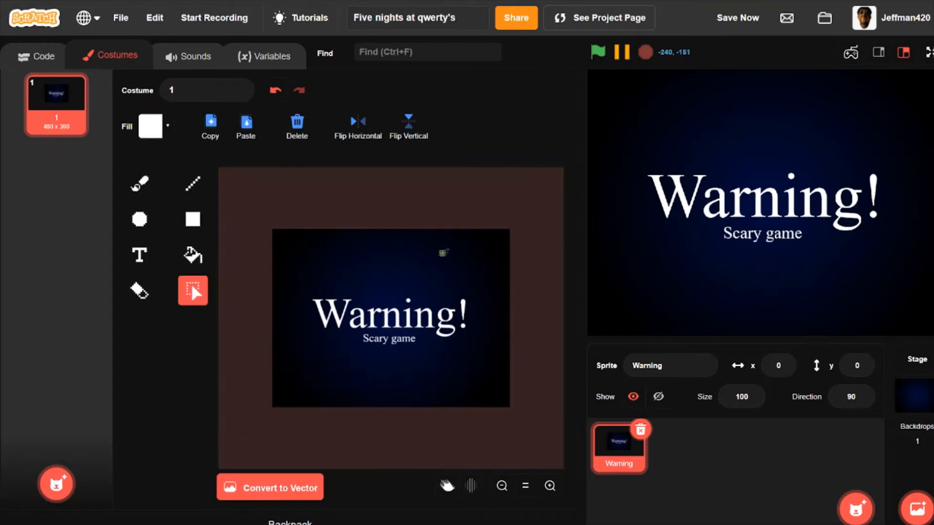
right_click(57, 121)
click(84, 131)
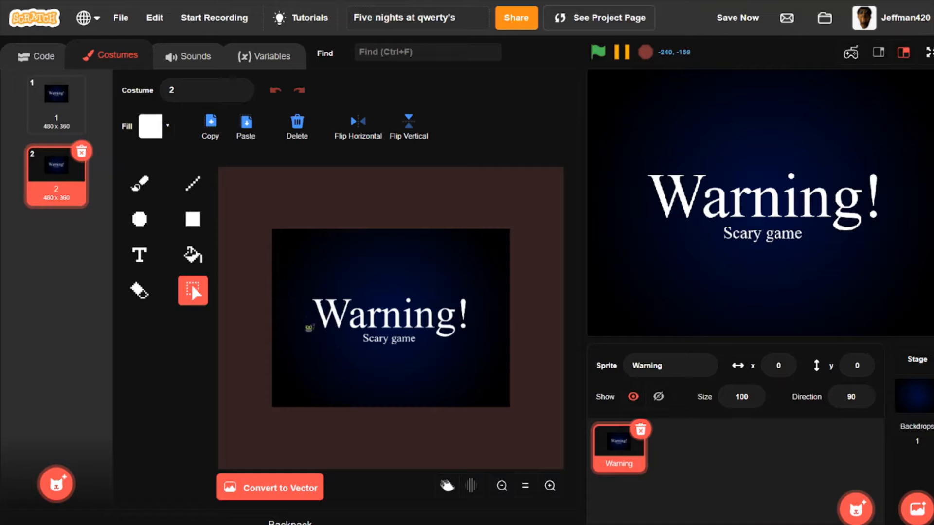
In costume 2, shift a horizontal slice across the lower half of "Warning!" slightly left for a glitch effect.
drag(325, 332, 473, 342)
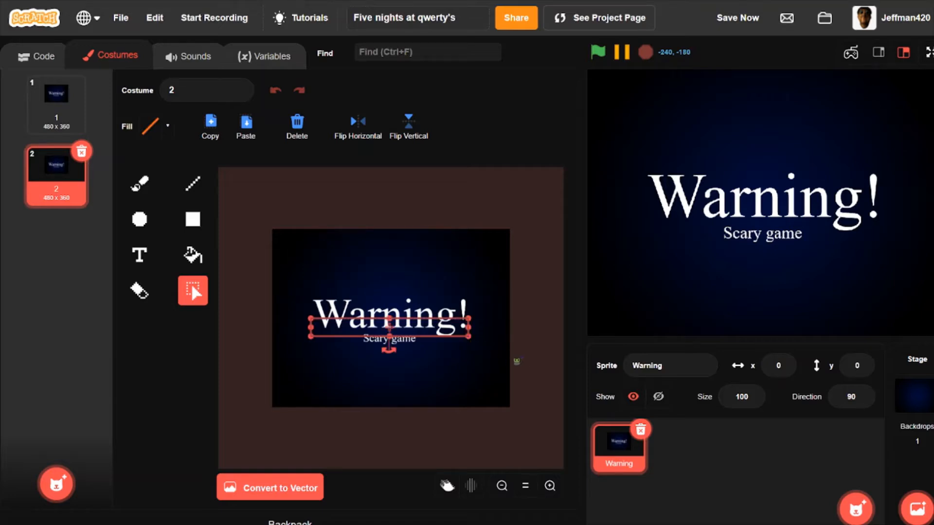
key(Left)
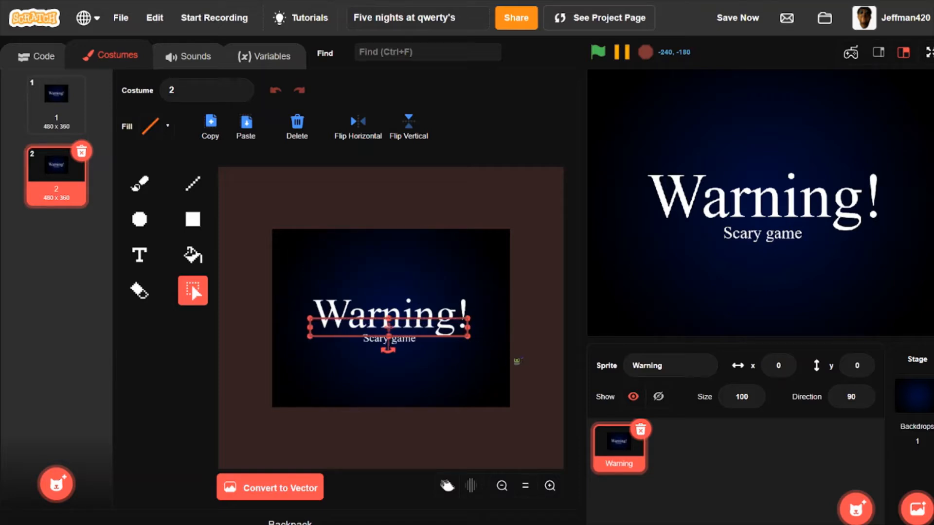
key(shift+Left)
click(516, 361)
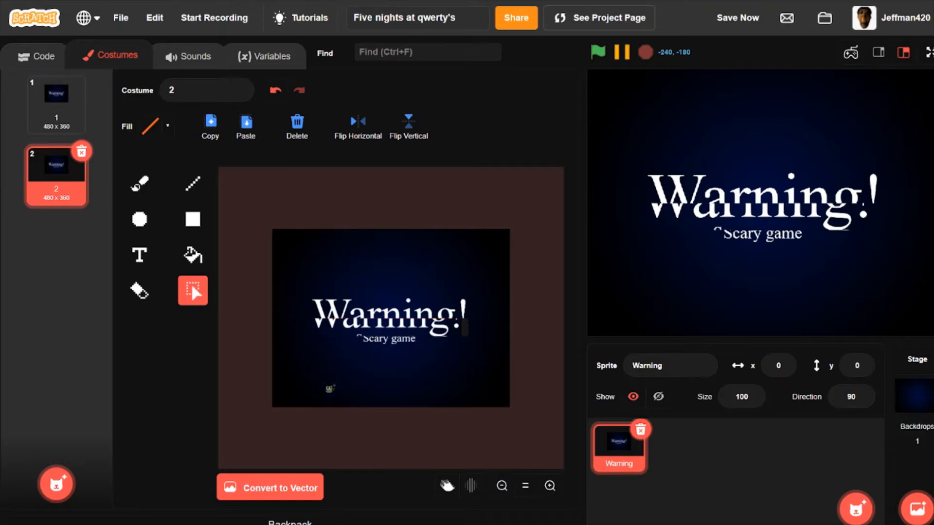
In costume 2, shift a thin horizontal slice across the lower part of "Scary game" slightly left.
drag(383, 361, 264, 368)
click(236, 366)
drag(394, 361, 430, 348)
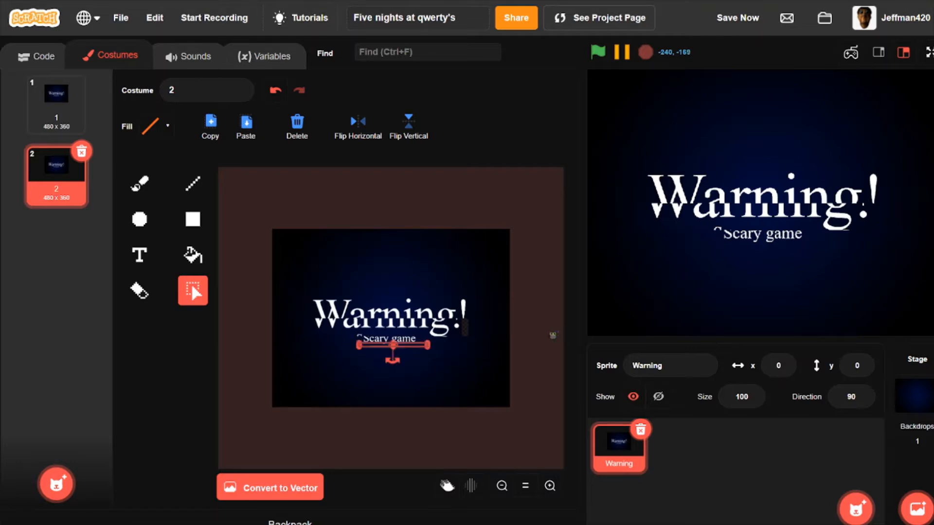
click(550, 334)
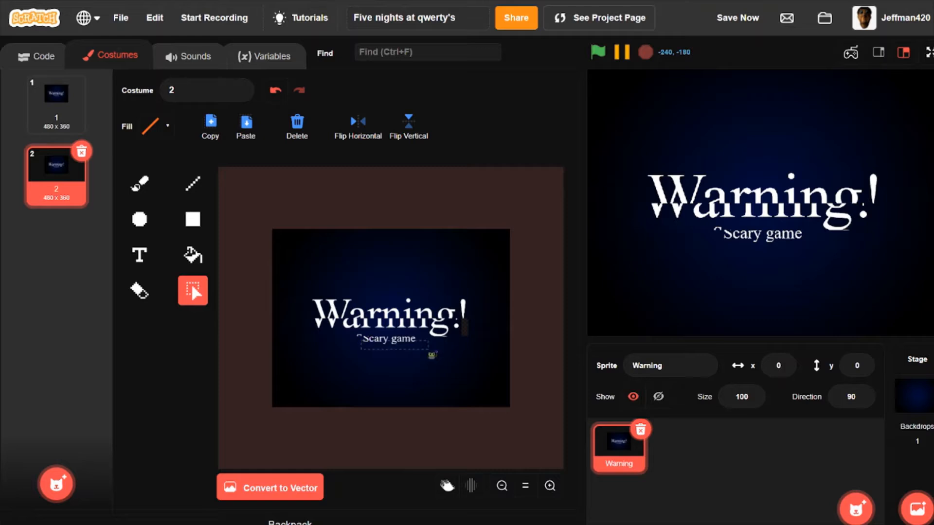
drag(427, 352, 435, 355)
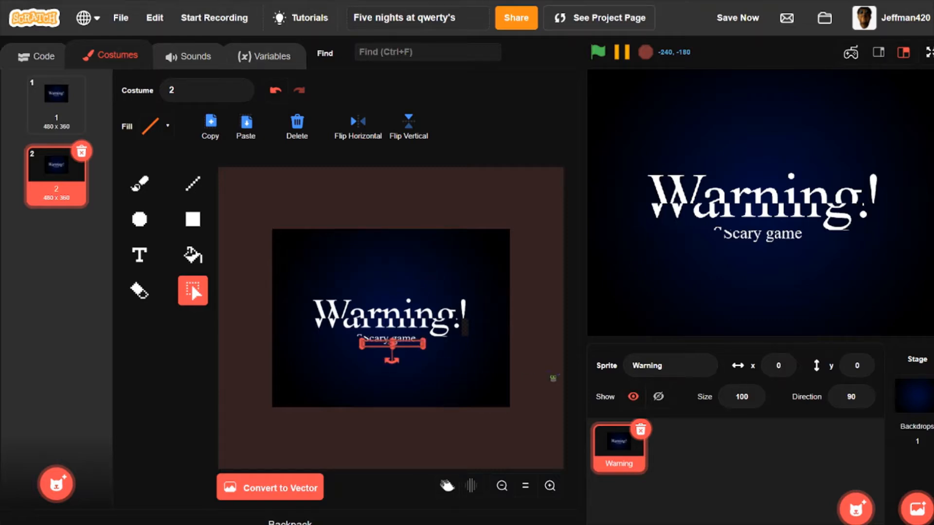
key(Left)
key(Left)
key(Left)
key(Left)
key(Left)
key(Left)
key(Left)
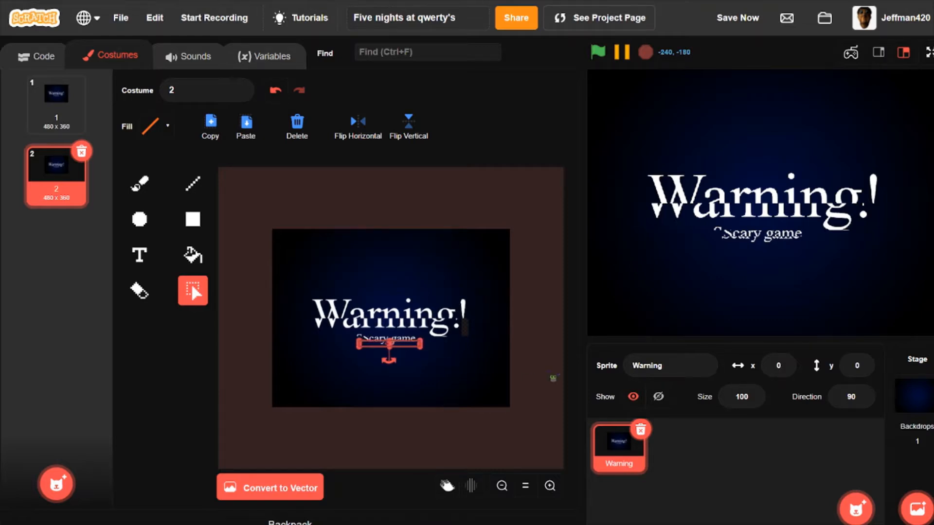
click(548, 294)
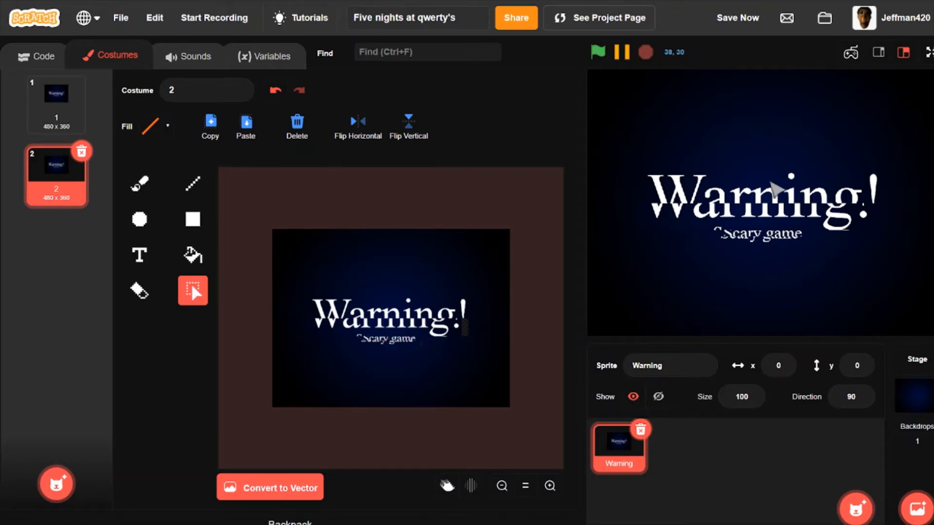
Duplicate the unglitched costume 1 and place the copy last in the costume order as costume 3.
right_click(55, 97)
click(73, 110)
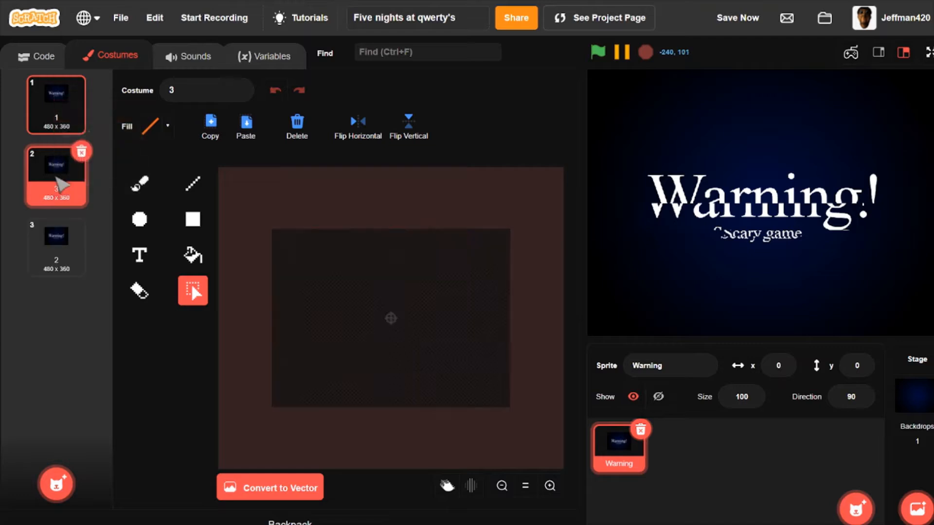
drag(56, 268, 60, 185)
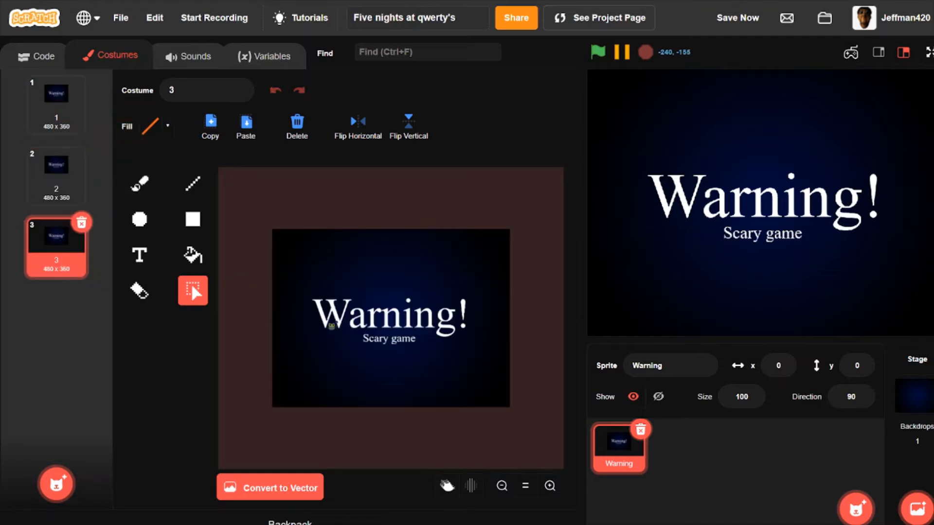
In costume 3, shift a horizontal slice covering the upper half of "Warning!" slightly right.
drag(314, 302, 445, 322)
drag(511, 324, 509, 323)
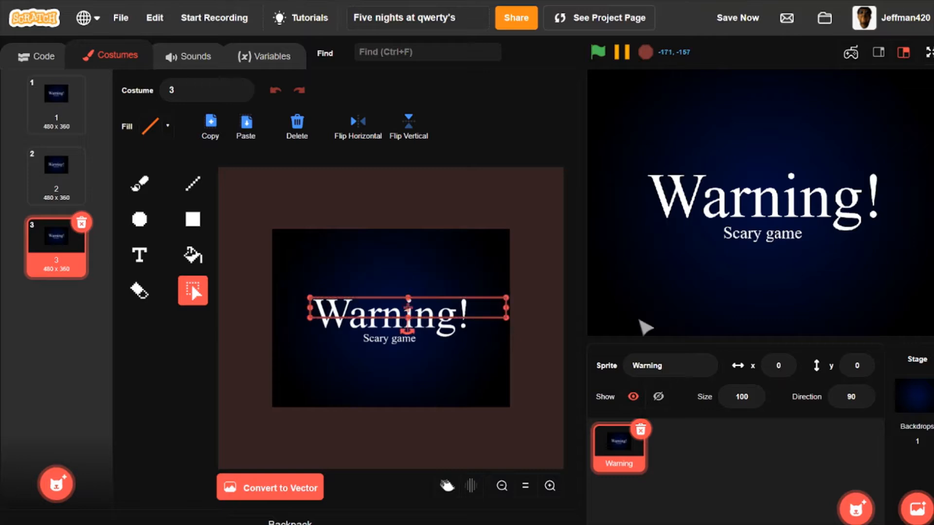
key(Right)
key(Right)
key(Right)
key(Right)
key(Right)
key(Right)
key(Right)
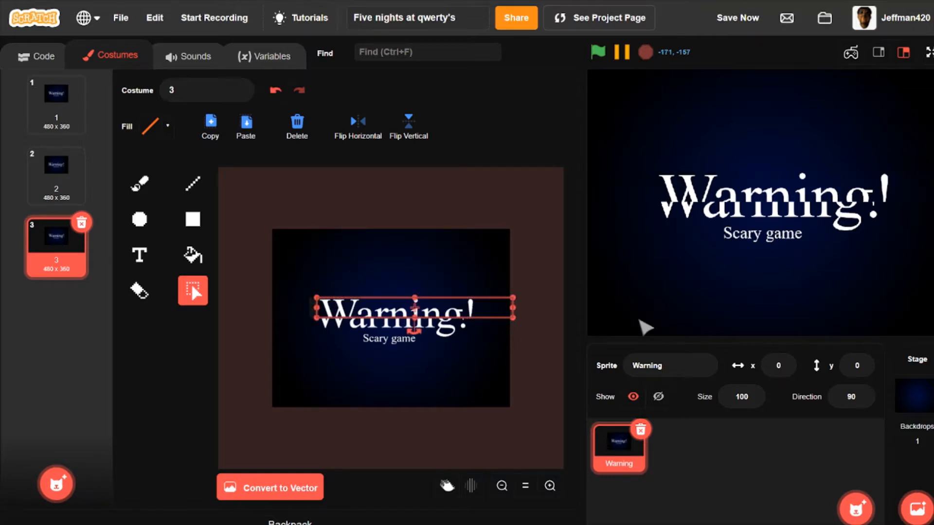
click(309, 295)
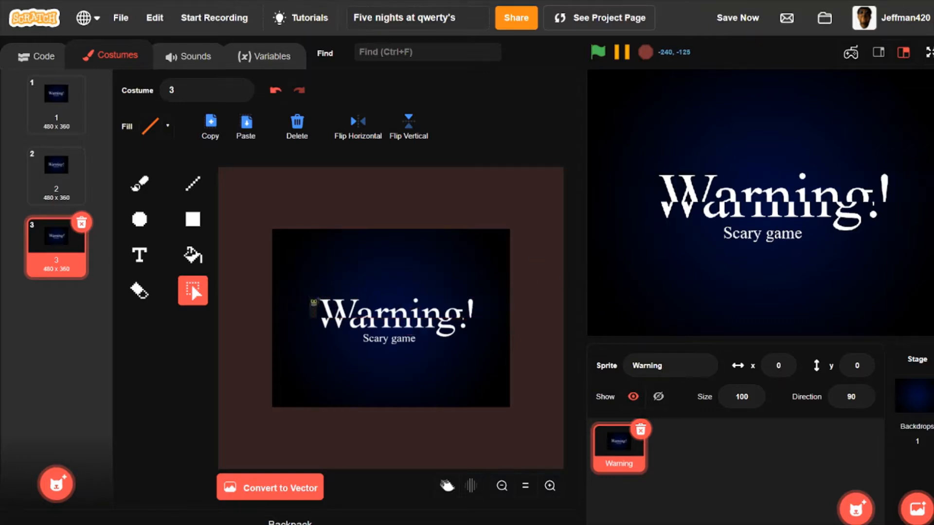
In costume 3, nudge a thinner slice across the top of "Warning!" a little left.
drag(309, 297, 486, 309)
key(Left)
key(Left)
key(Left)
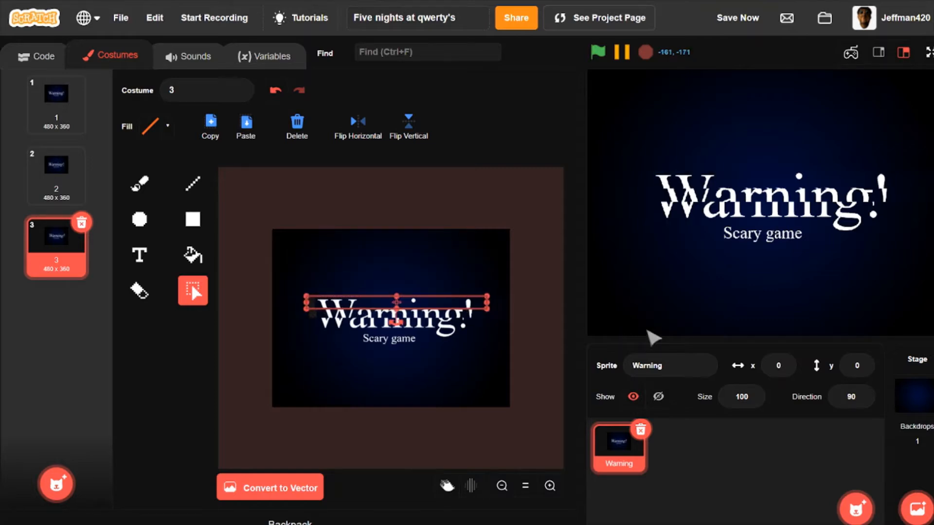
In costume 2, shift a thin horizontal slice across the top of "Warning!" slightly right.
click(58, 167)
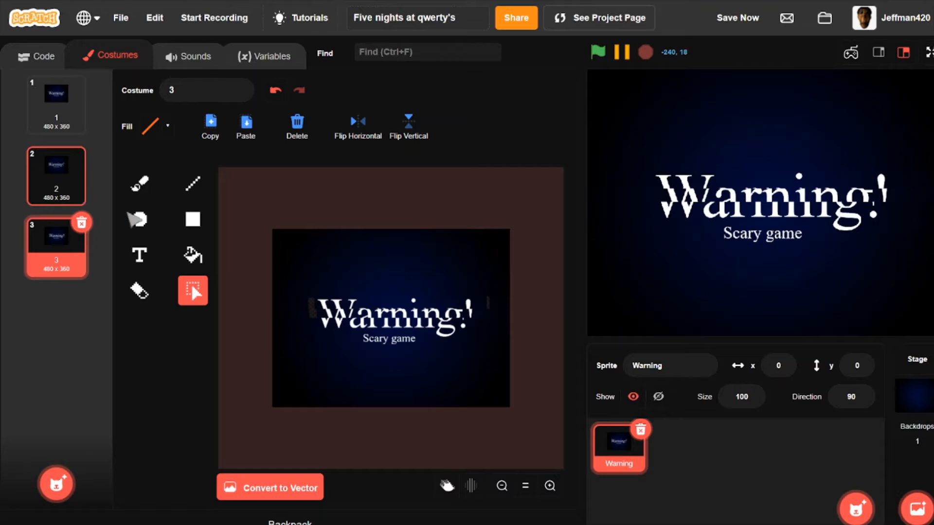
drag(309, 293, 484, 306)
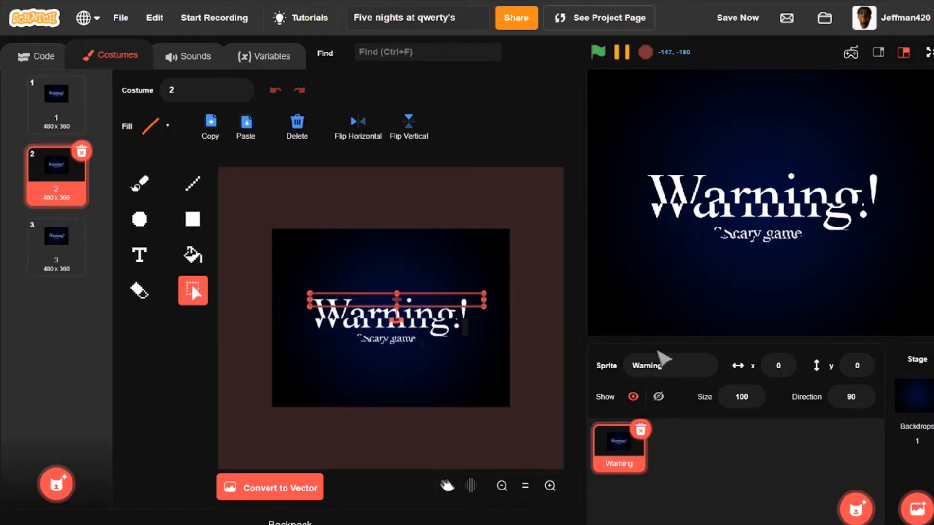
key(Right)
key(Right)
key(Right)
key(Right)
key(Right)
click(500, 316)
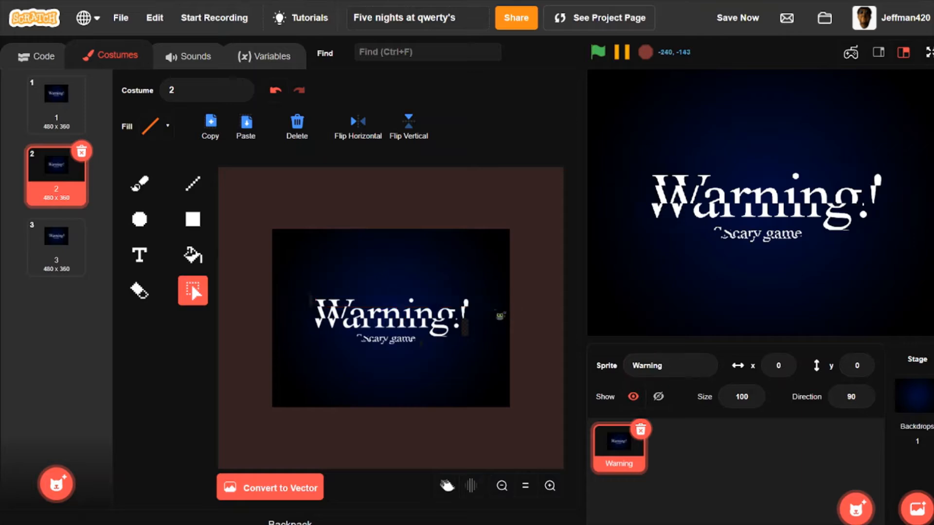
In costume 3, shift a horizontal slice of the "Scary game" text slightly left.
click(56, 245)
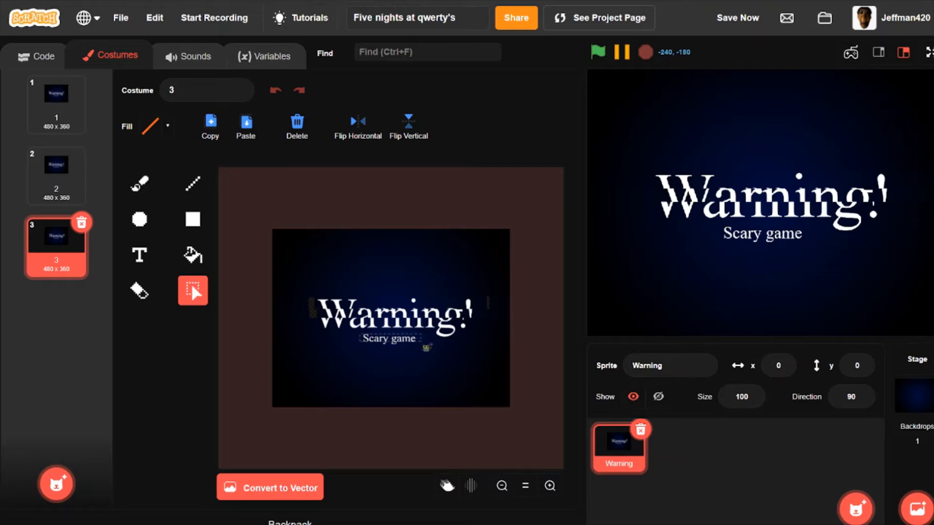
drag(426, 347, 423, 344)
key(Left)
key(Left)
key(Left)
key(Left)
key(Left)
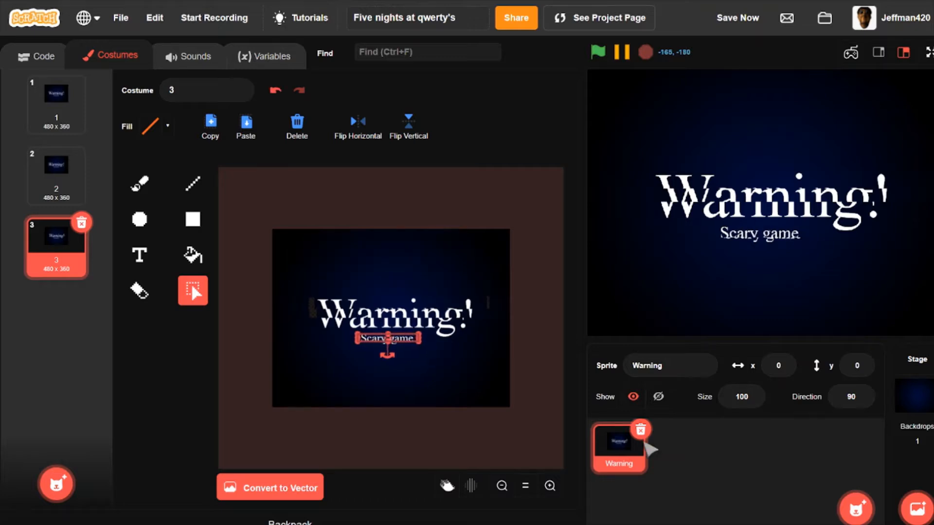
click(358, 346)
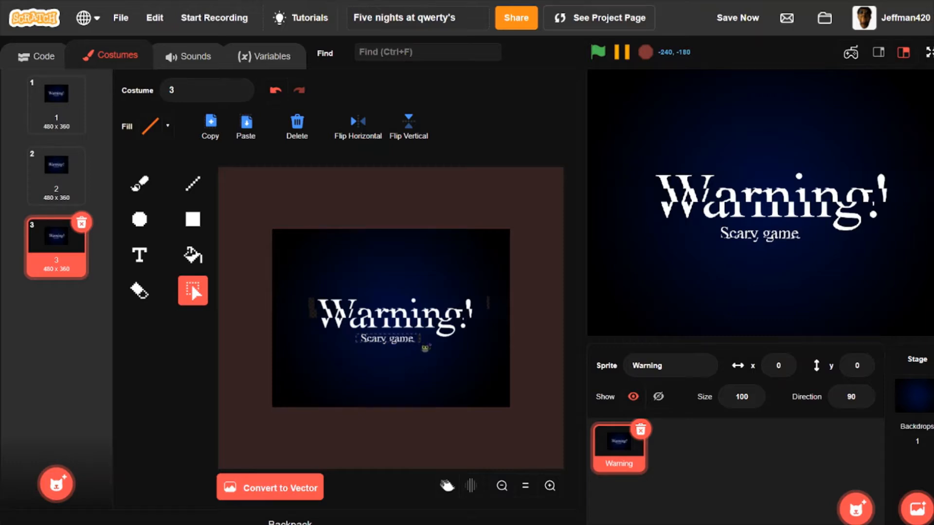
In costume 3, shift a thinner slice through the middle of "Scary game" slightly right.
drag(424, 342, 423, 341)
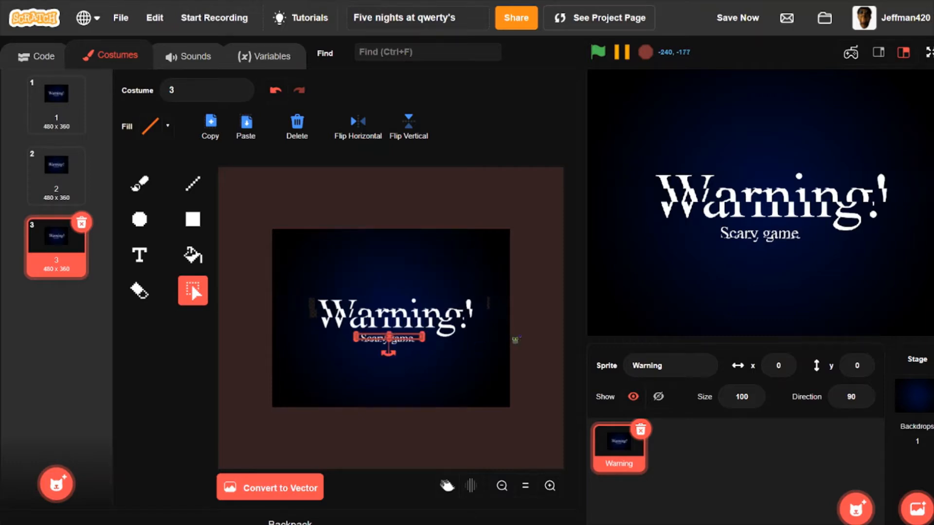
key(Right)
key(Right)
key(Right)
key(Right)
key(Right)
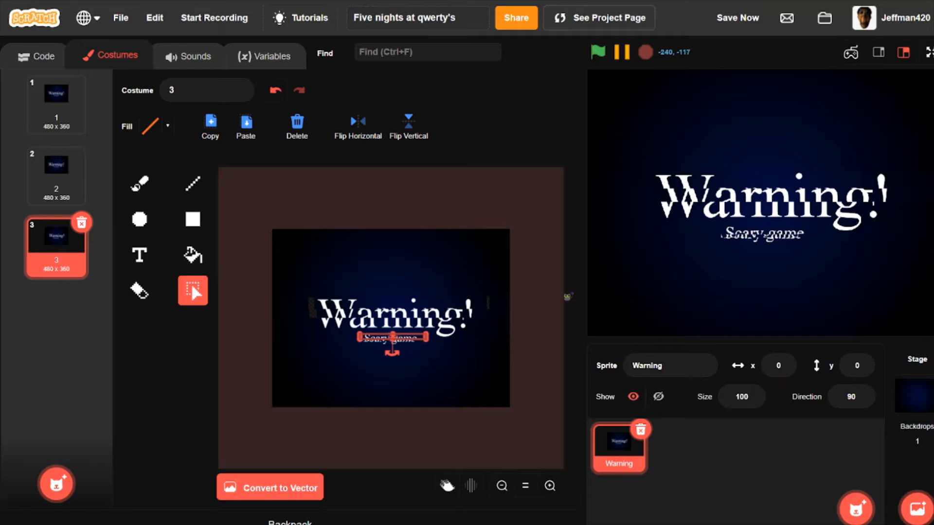
click(495, 324)
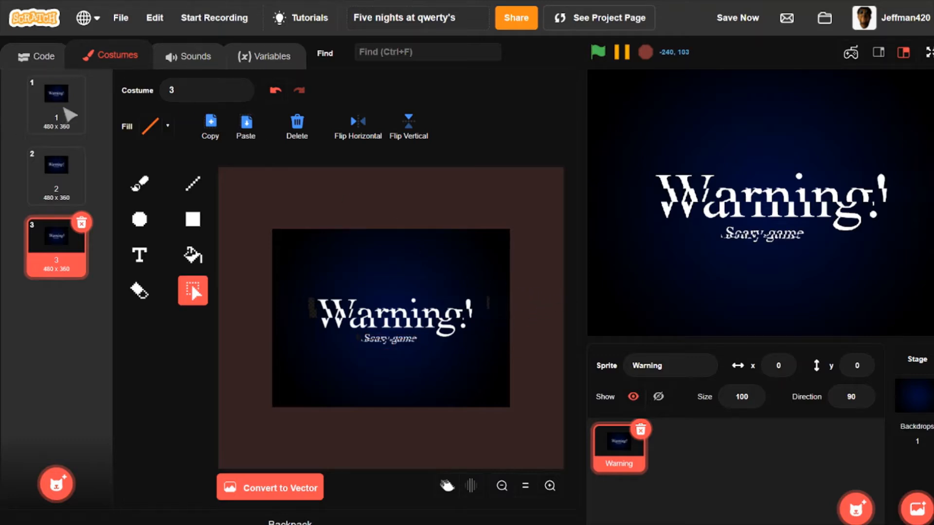
Convert costumes 1, 2 and 3 of the Warning sprite to vector, finishing with costume 1 selected.
click(67, 111)
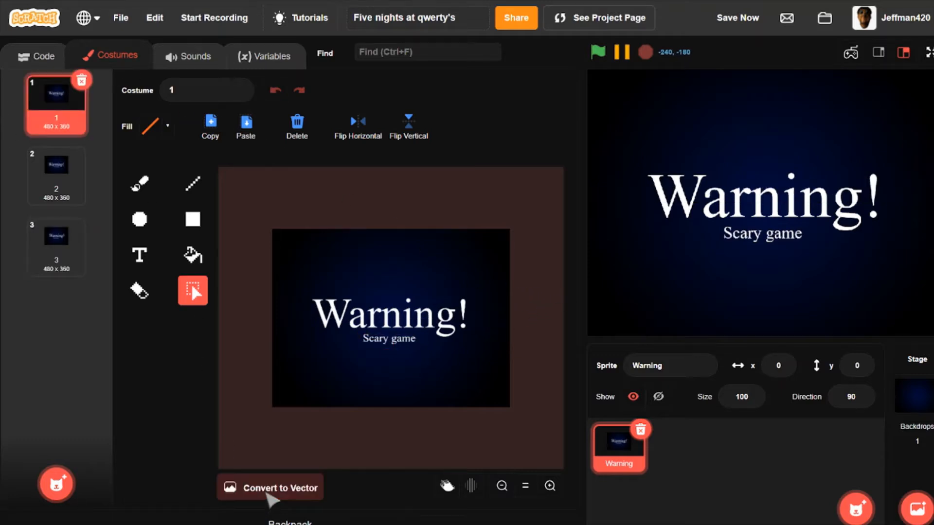
click(269, 487)
click(73, 188)
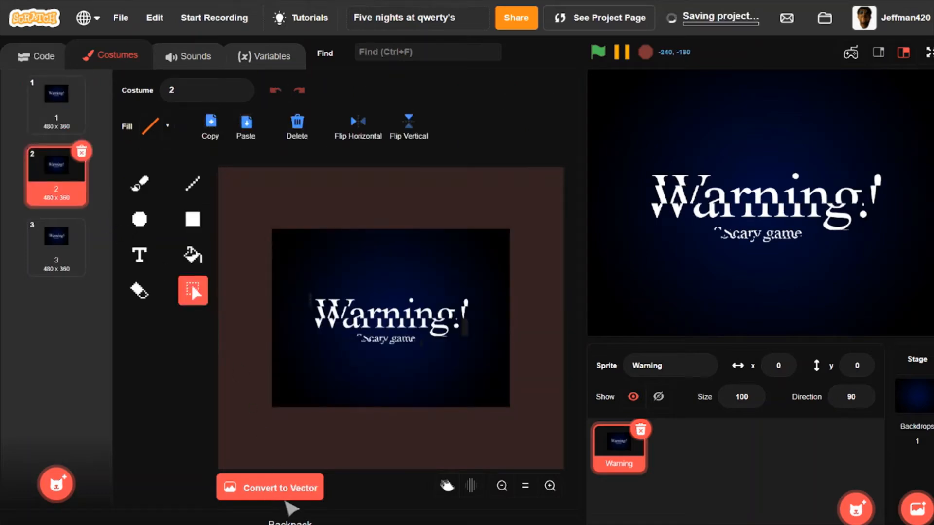
click(224, 486)
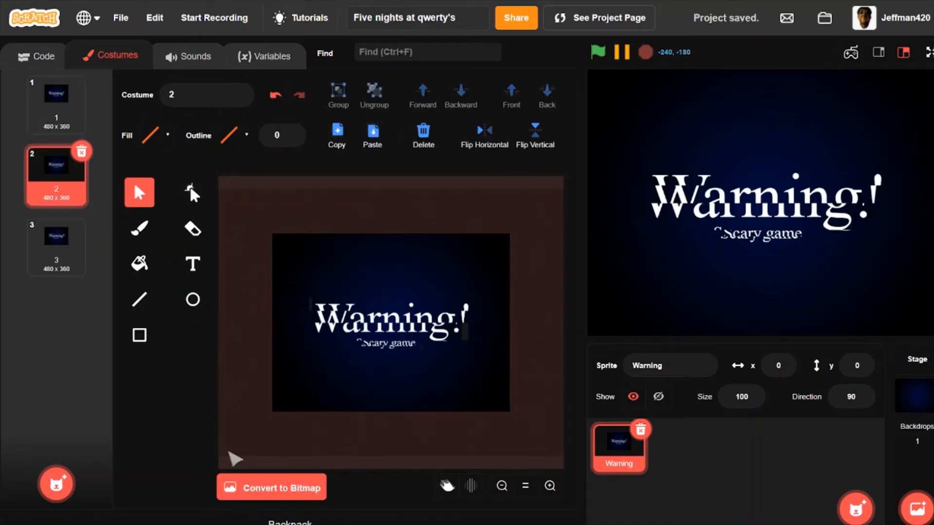
click(68, 267)
click(247, 489)
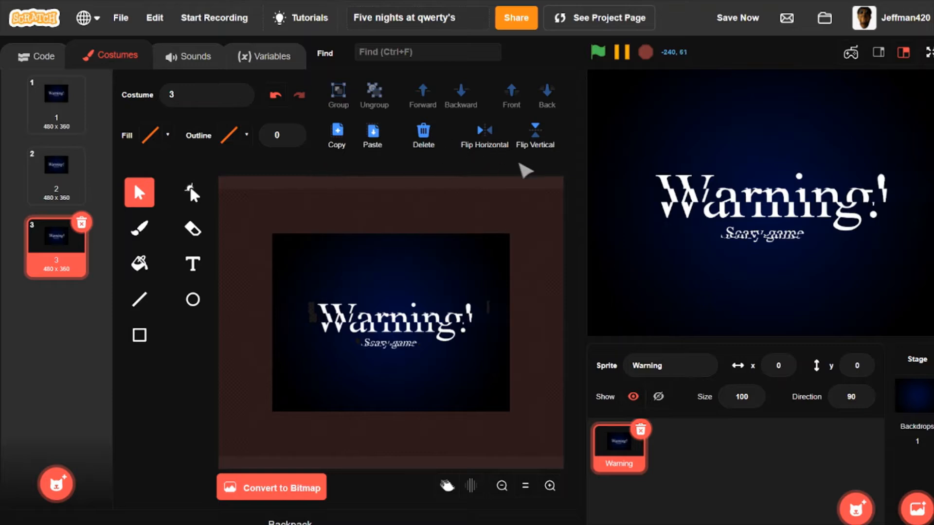
click(39, 96)
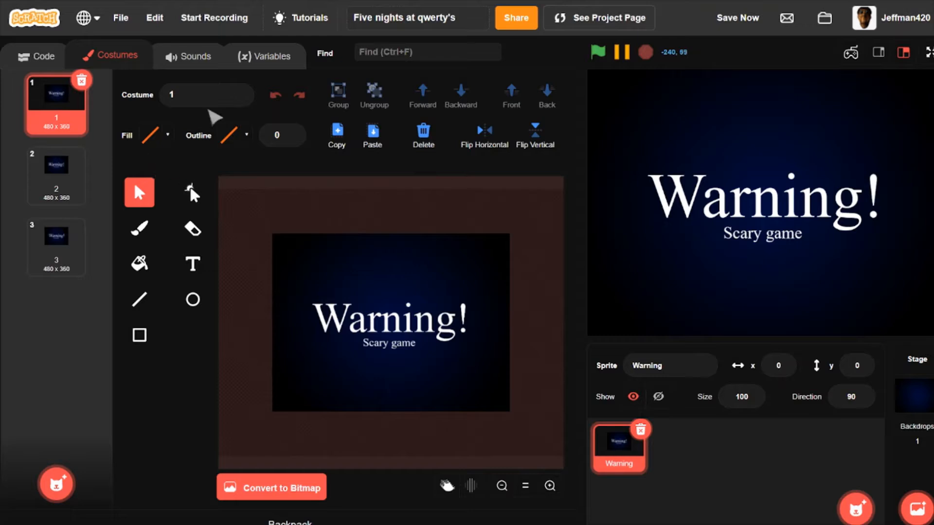
Start the Warning sprite's code with a "when green flag clicked" hat followed by "go to x: 0 y: 0".
click(38, 56)
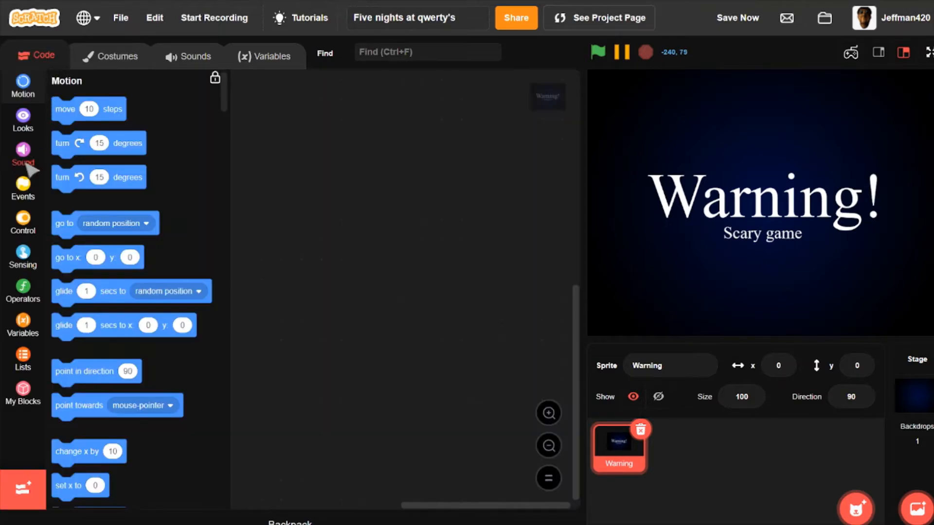
click(22, 196)
drag(78, 126, 309, 141)
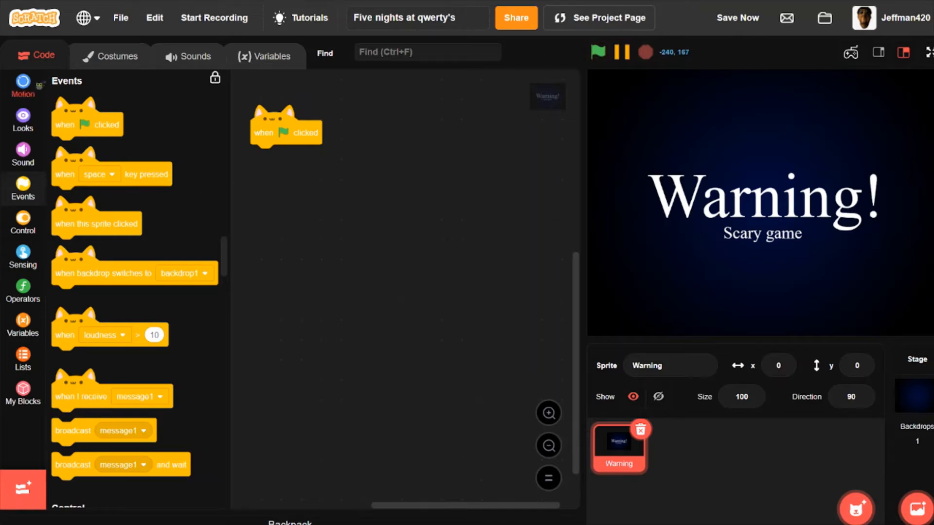
click(23, 83)
drag(281, 249, 265, 156)
Extend the green-flag script with a "go to front layer" block and a "hide" block.
click(23, 118)
scroll(122, 307, down, 3)
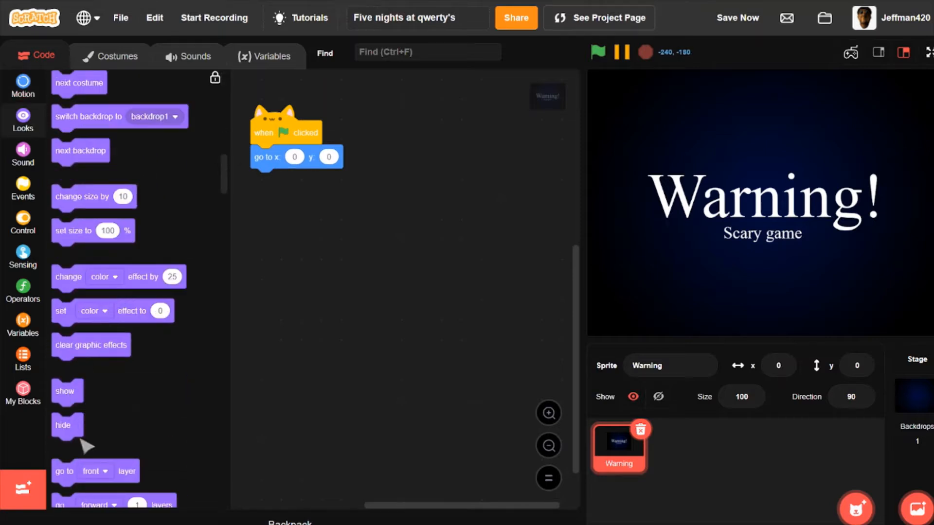
drag(82, 474, 270, 181)
scroll(97, 302, down, 3)
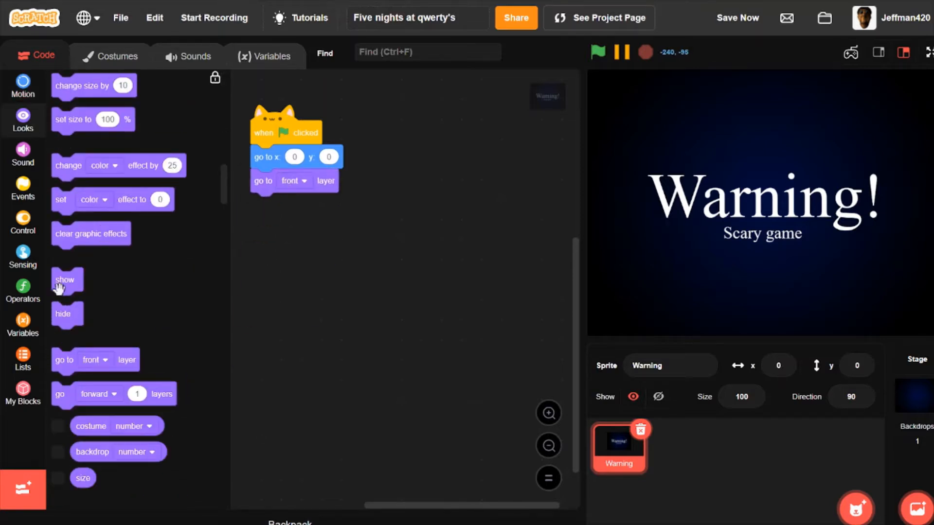
drag(63, 315, 291, 197)
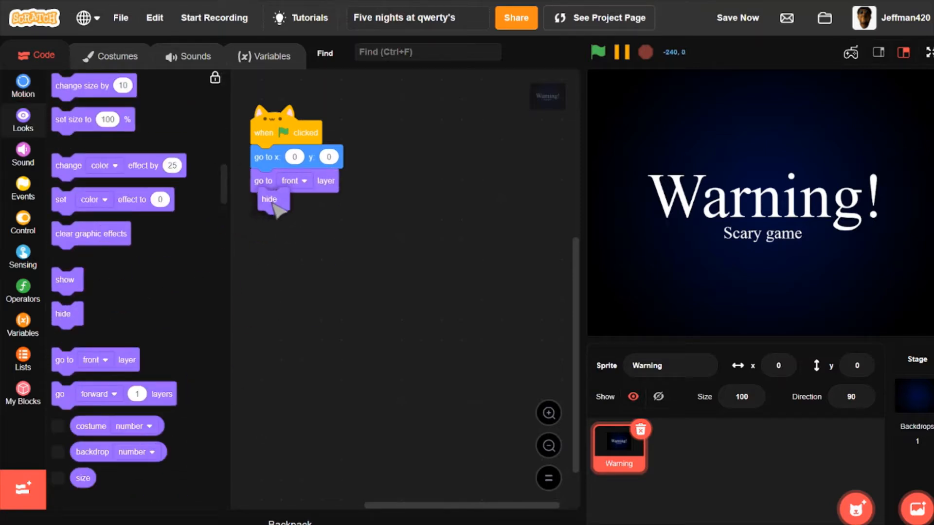
Duplicate the green-flag script beside the first one and discard everything in the copy except its hat block.
right_click(300, 117)
click(300, 117)
right_click(288, 132)
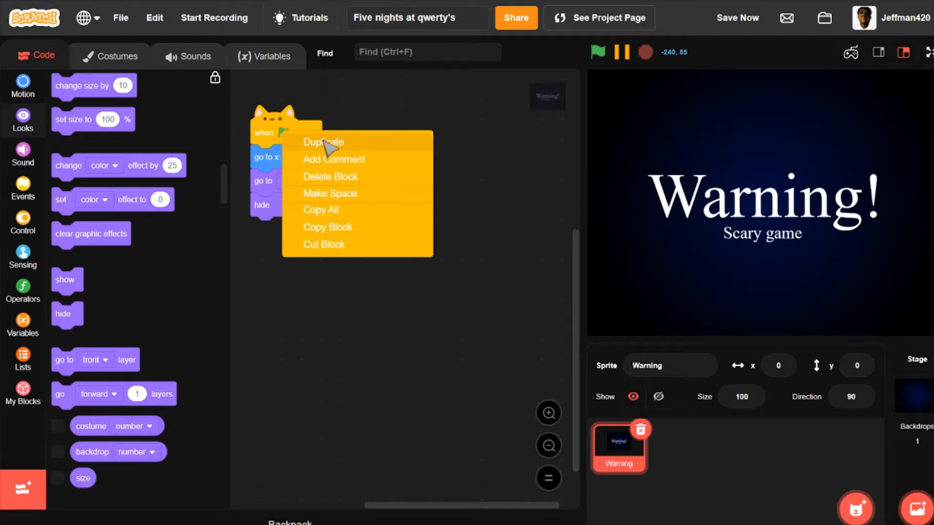
click(327, 142)
click(462, 128)
drag(438, 146, 78, 214)
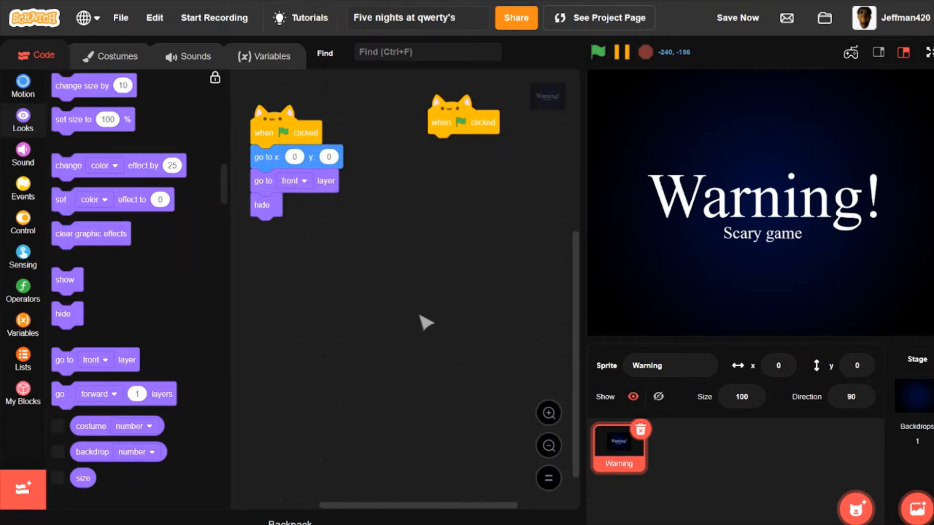
drag(415, 120, 378, 154)
drag(313, 283, 329, 244)
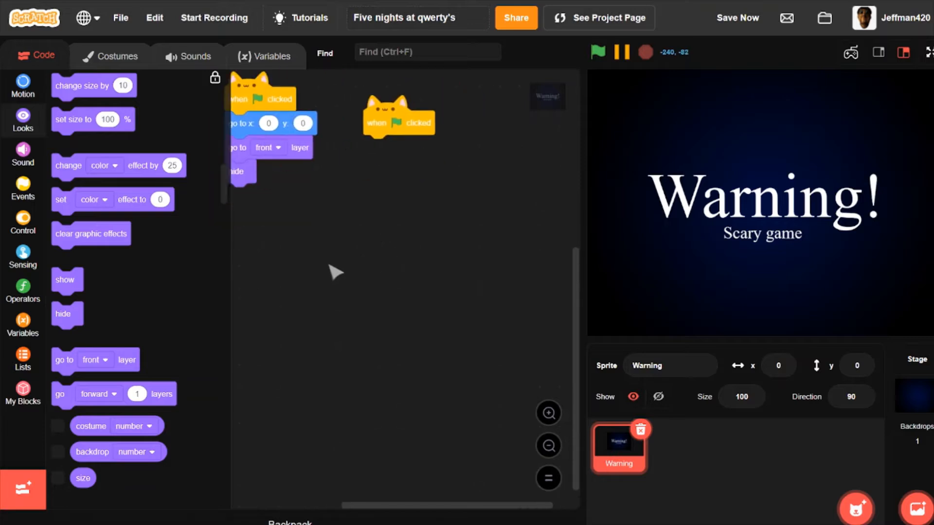
Attach a repeat loop of 100 iterations under the second green-flag hat.
click(24, 221)
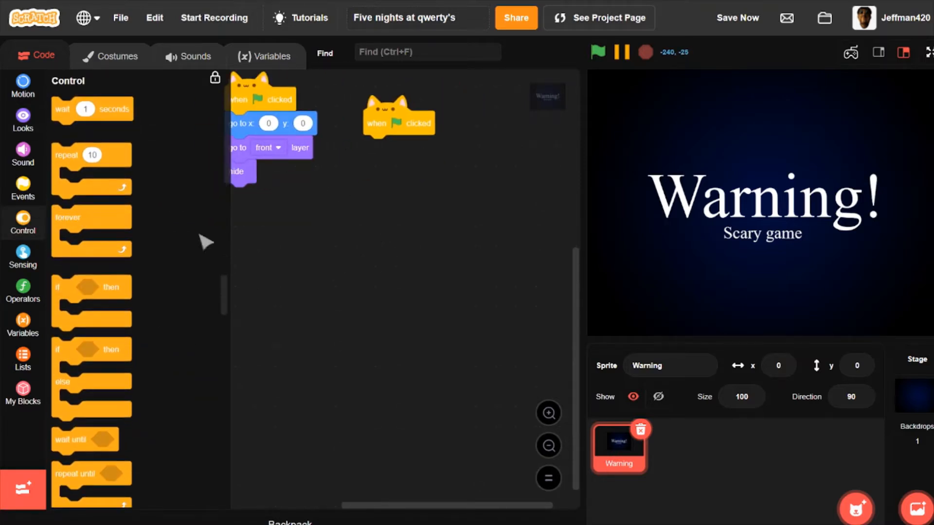
drag(73, 219, 144, 214)
drag(68, 155, 388, 194)
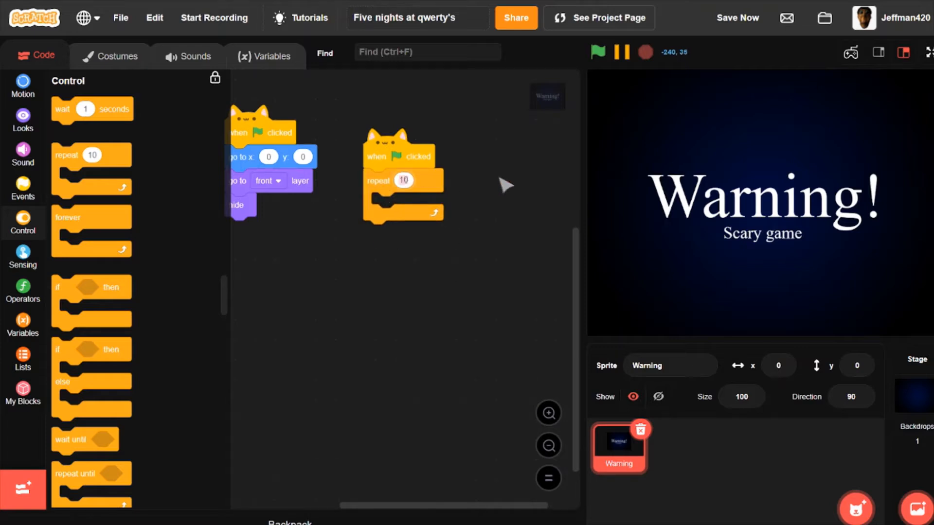
click(496, 190)
Insert a "set ghost effect to 100" block between the second hat and the repeat loop.
click(30, 125)
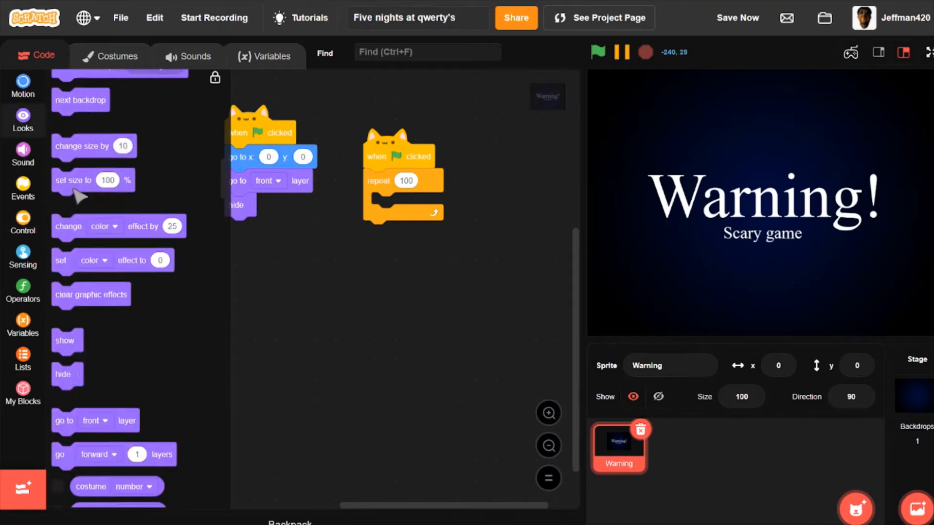
scroll(78, 262, down, 3)
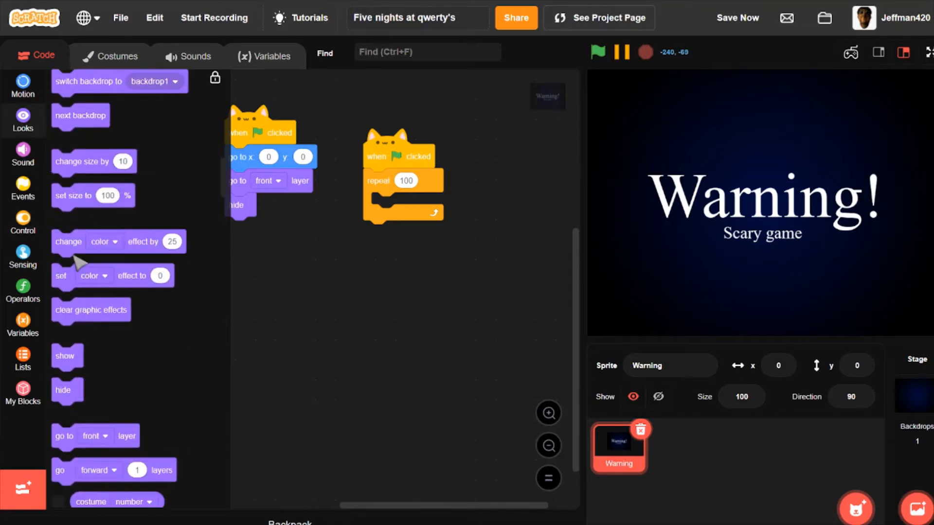
drag(80, 282, 409, 194)
click(406, 180)
click(360, 369)
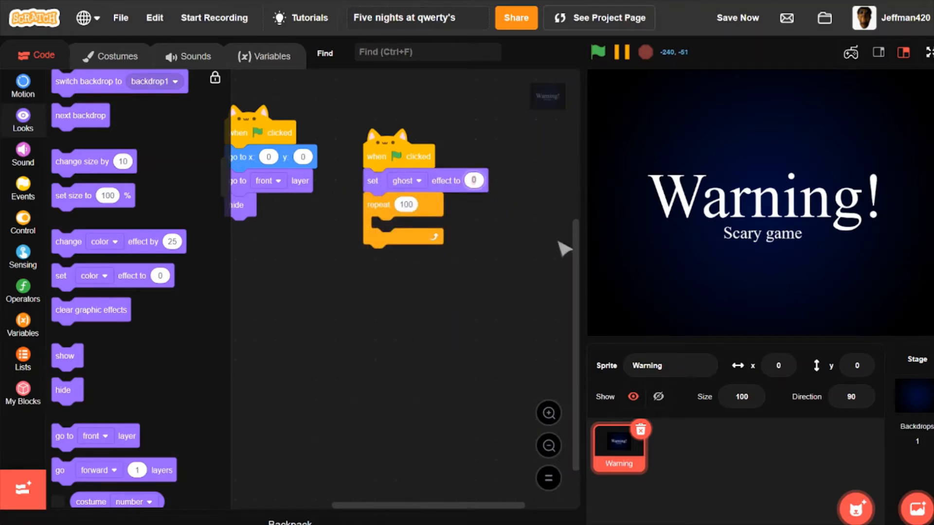
text(100)
click(523, 241)
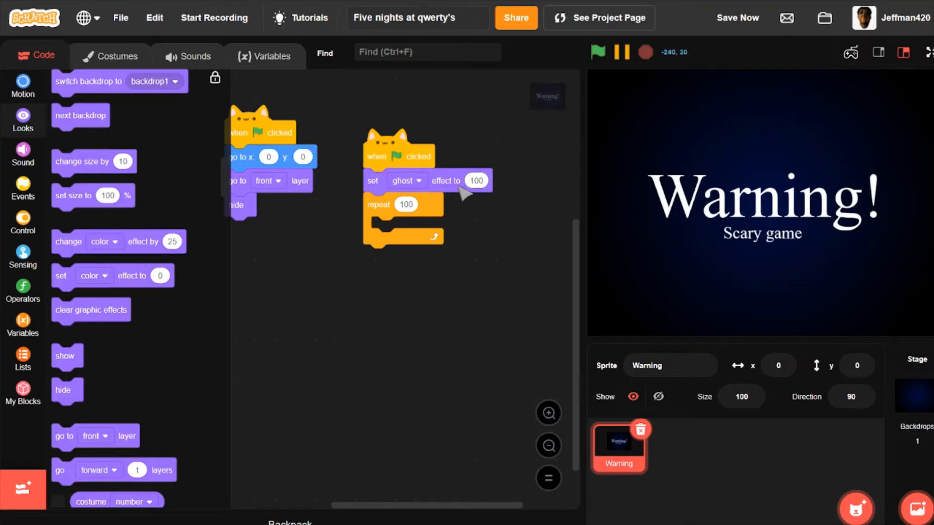
Place a "change color effect by -2" block inside the repeat loop and a "wait 3 seconds" block after the loop.
drag(92, 252, 412, 240)
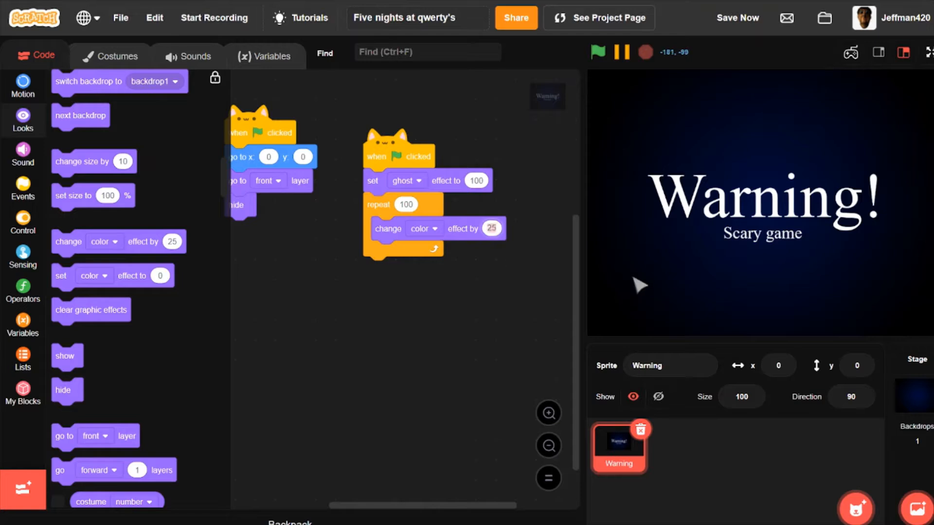
text(-2)
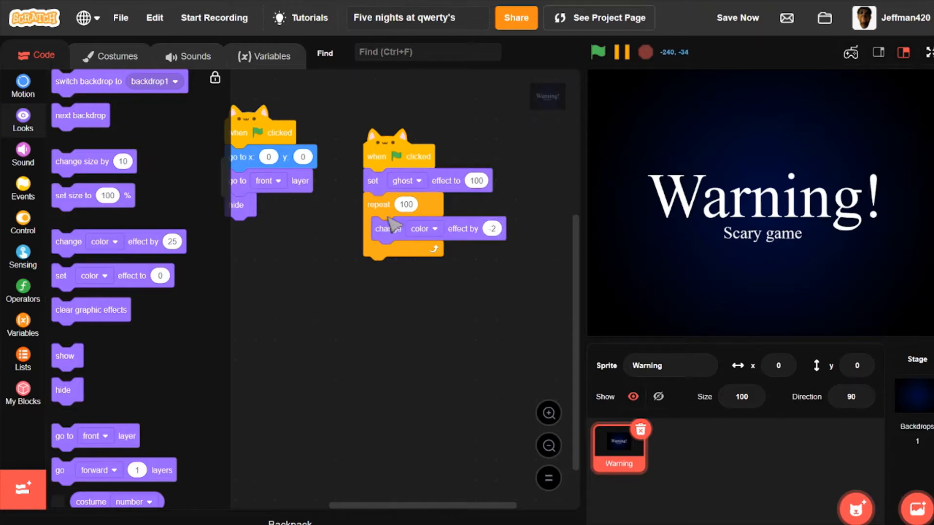
click(23, 220)
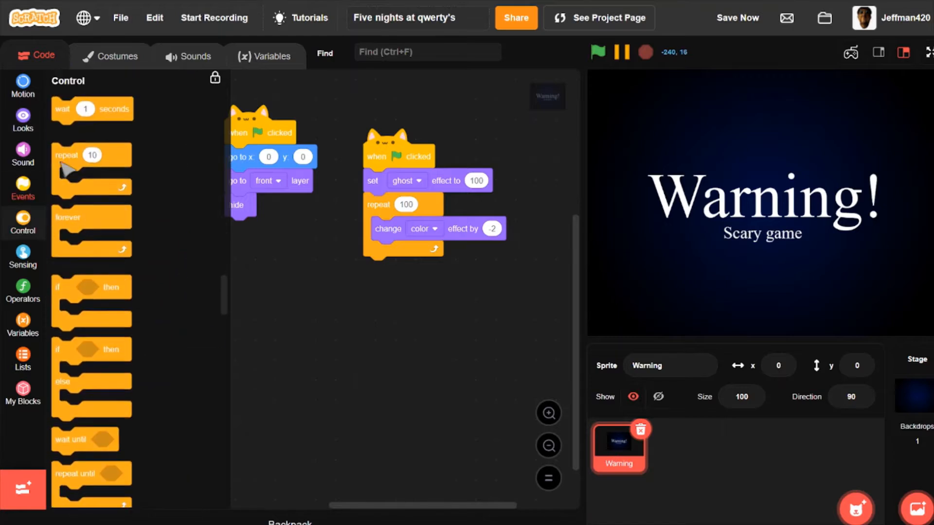
drag(87, 117, 404, 276)
click(396, 269)
text(2)
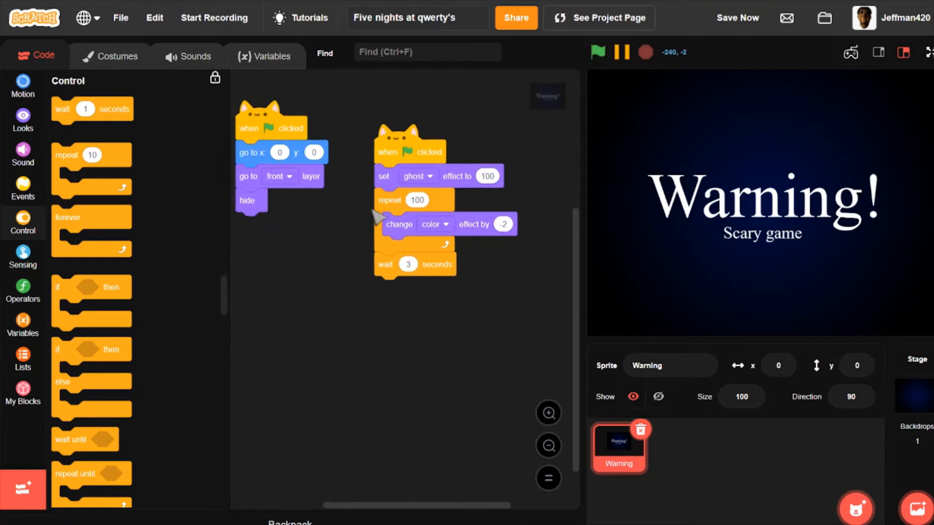
Insert a "show" block between the ghost effect block and the repeat loop.
right_click(389, 210)
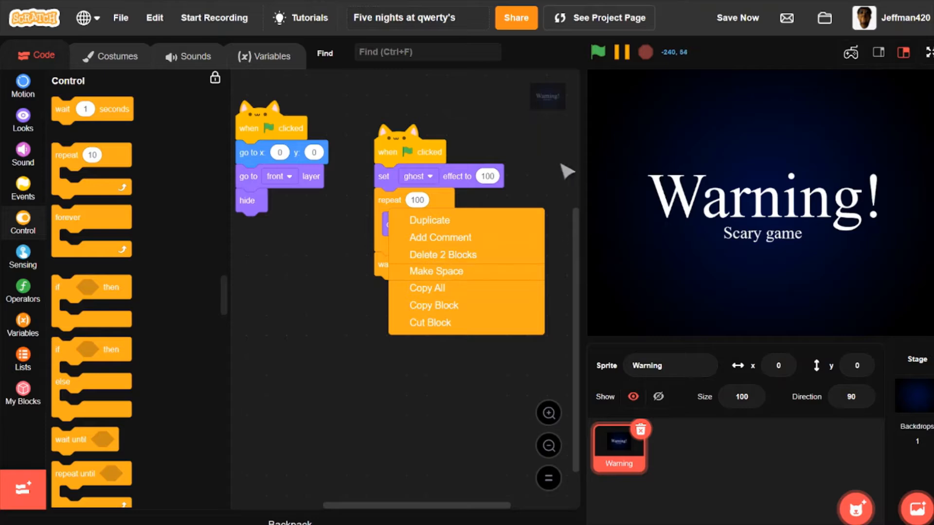
click(309, 222)
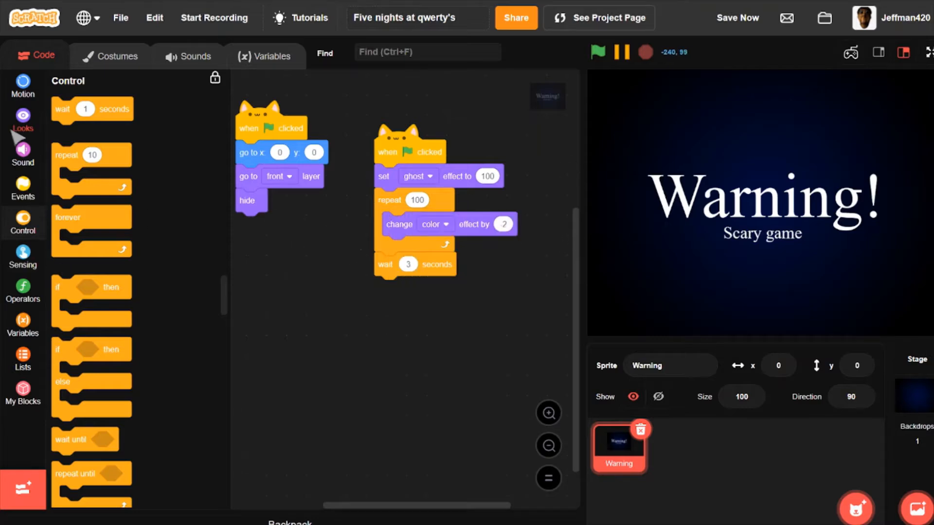
click(23, 121)
drag(80, 489, 382, 200)
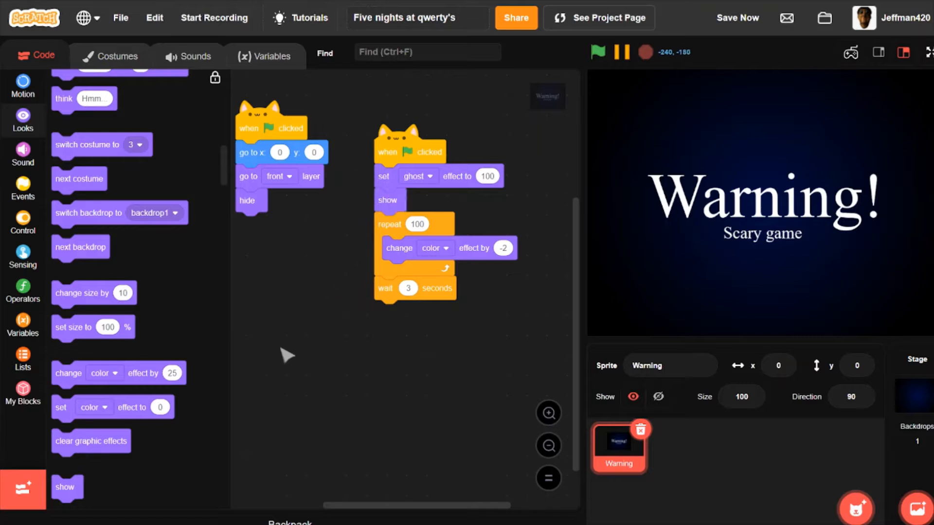
Duplicate the repeat 100 loop, discard the copied wait block, and attach the loop copy below "wait 3 seconds".
scroll(428, 354, down, 2)
right_click(349, 185)
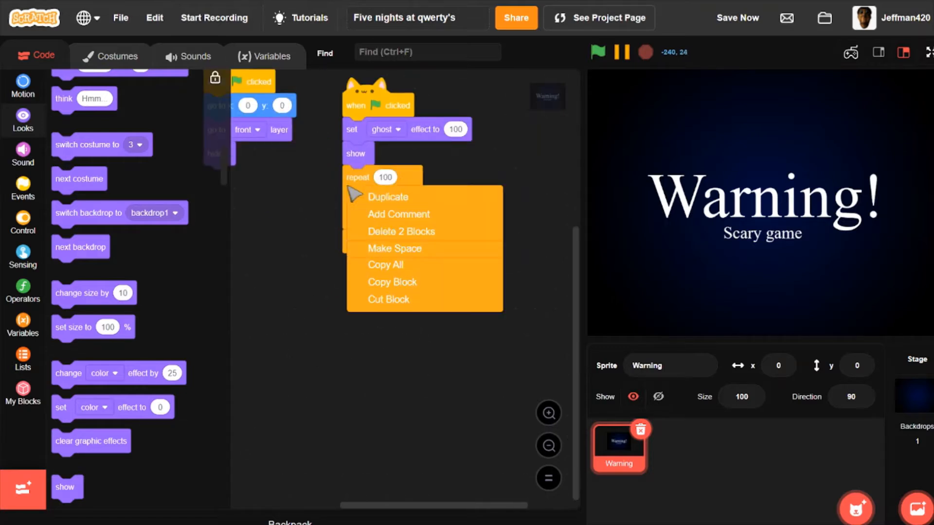
click(384, 196)
click(331, 287)
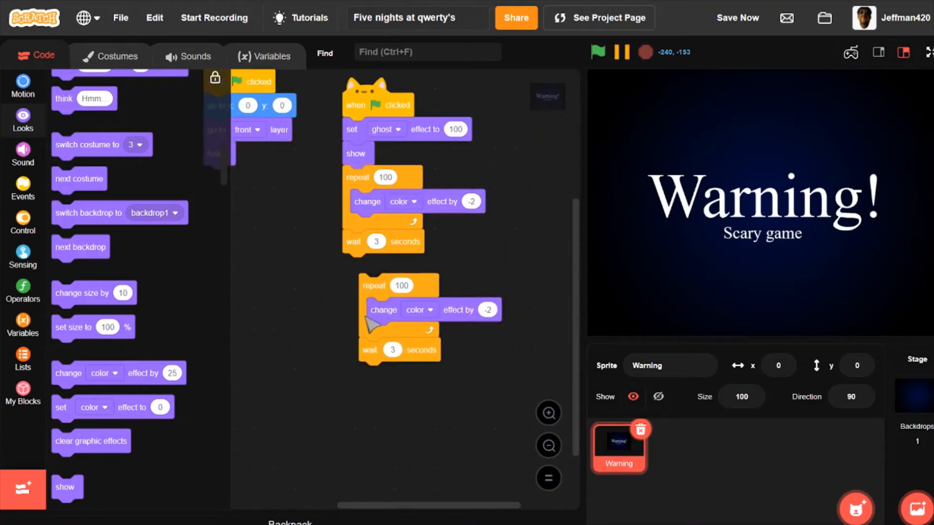
drag(385, 345, 87, 317)
drag(361, 285, 346, 266)
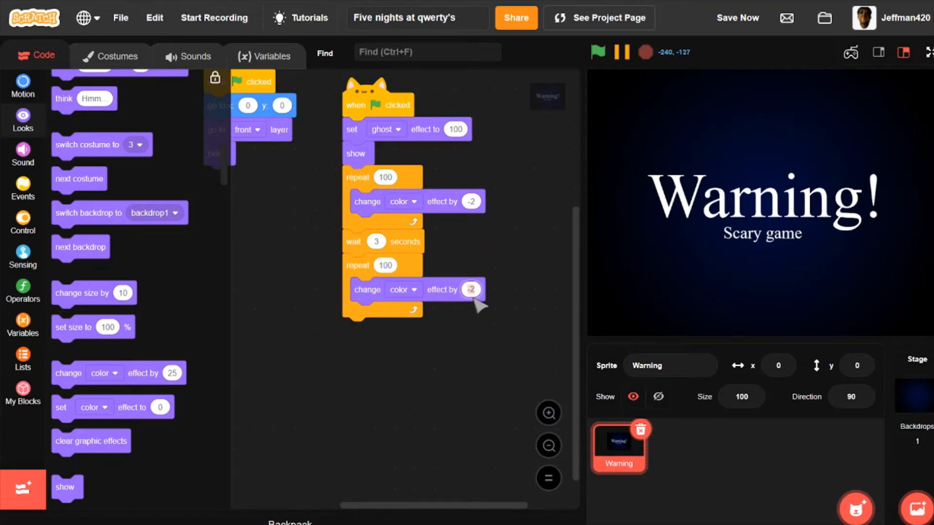
Set the color effect change in the second repeat loop to 2 and attach a "hide" block below that loop.
text(2)
click(465, 326)
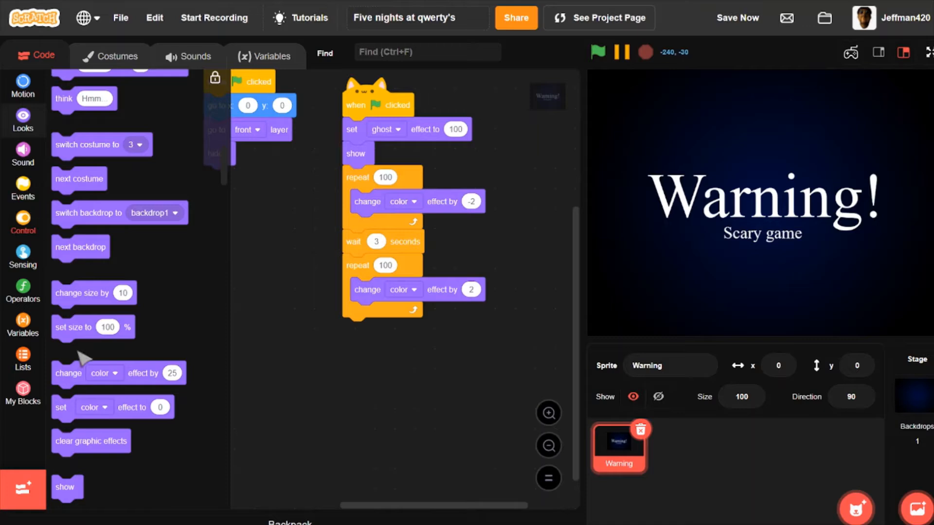
scroll(85, 491, down, 3)
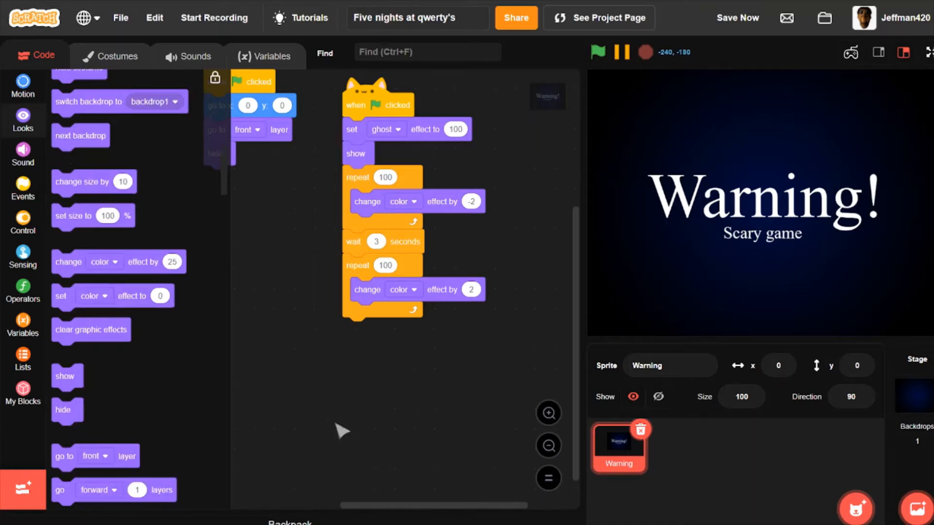
drag(63, 410, 352, 330)
Attach a broadcast block below "hide" and give it a new message named "Warning".
click(22, 187)
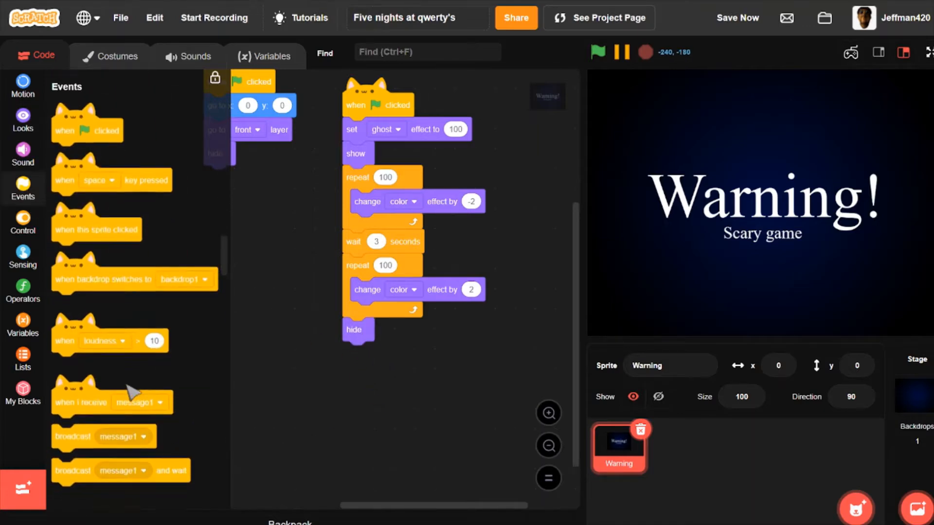
scroll(129, 390, down, 3)
drag(121, 322, 412, 358)
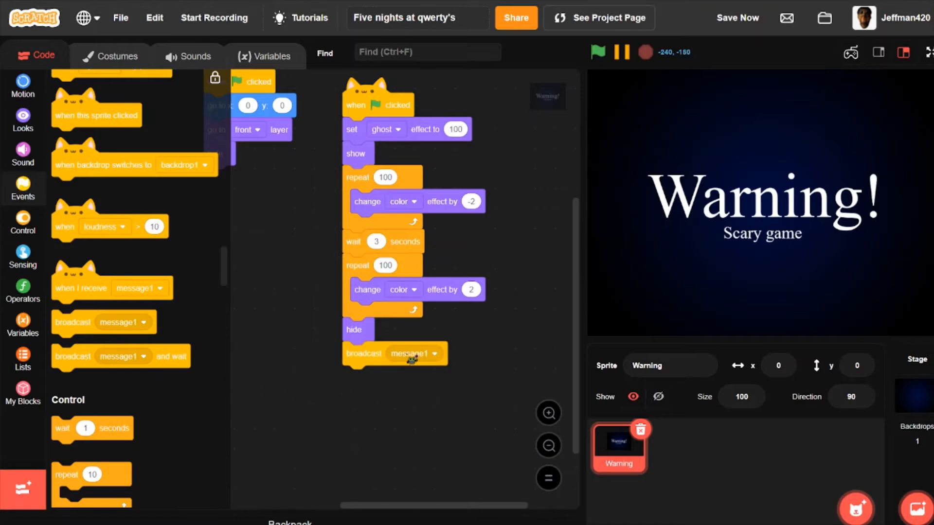
click(413, 355)
click(391, 403)
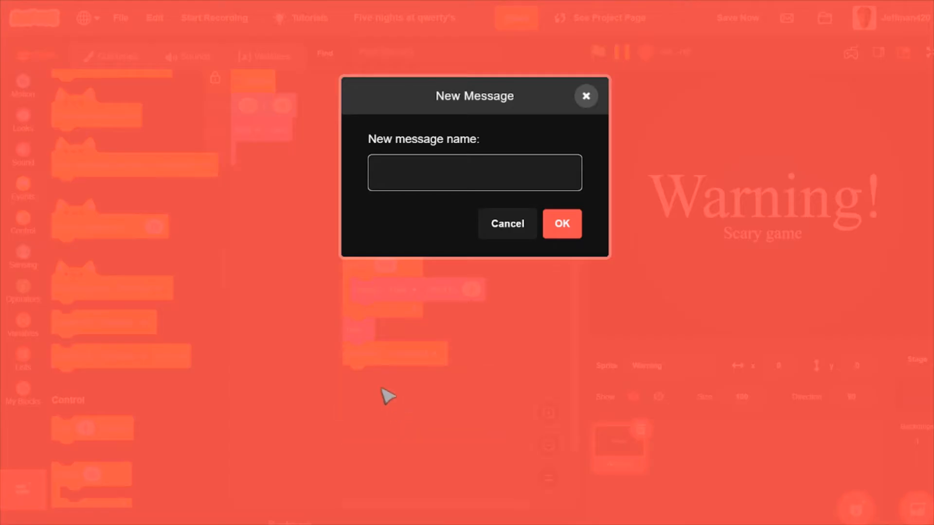
text(War)
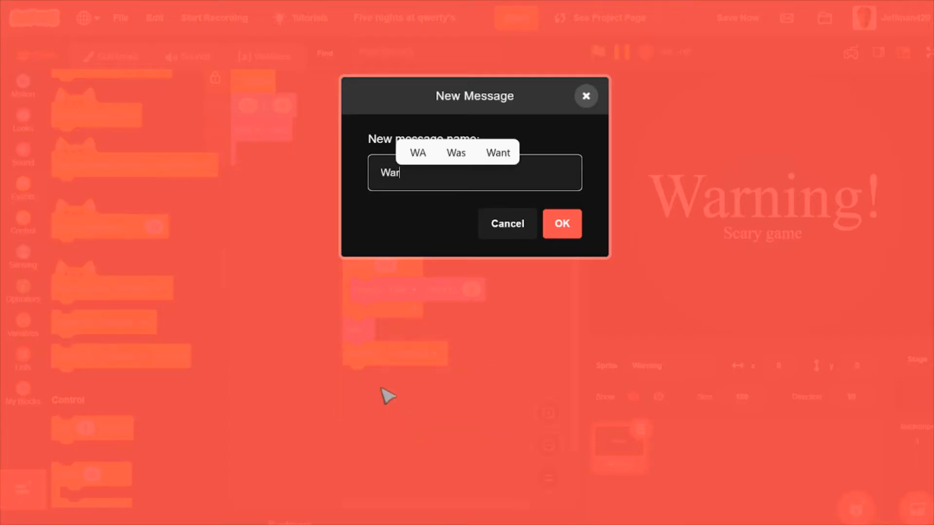
text(ning)
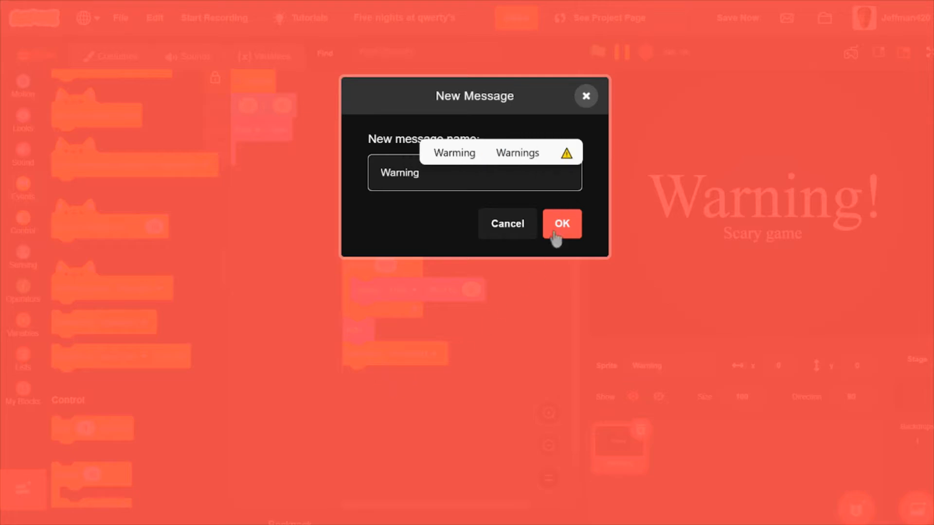
click(559, 224)
Run the project to test the warning sequence on the stage.
drag(507, 194, 428, 262)
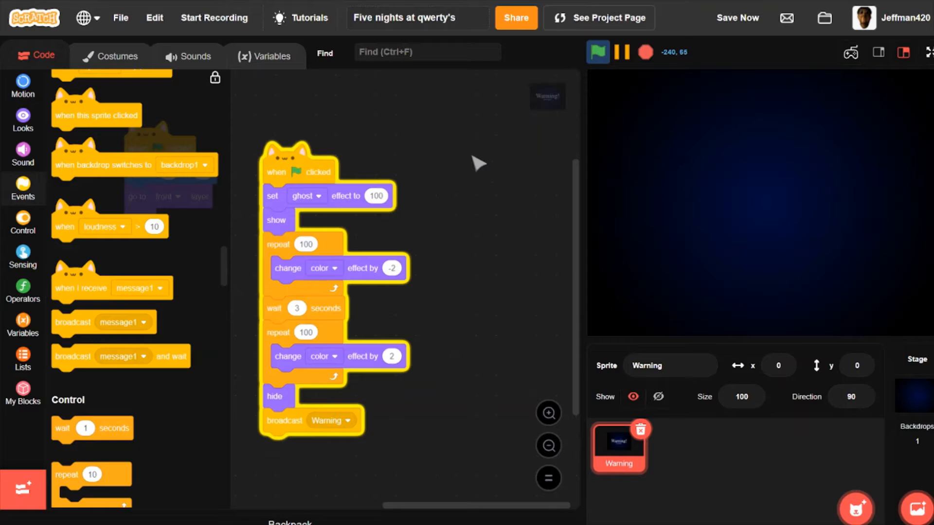
drag(483, 161, 519, 118)
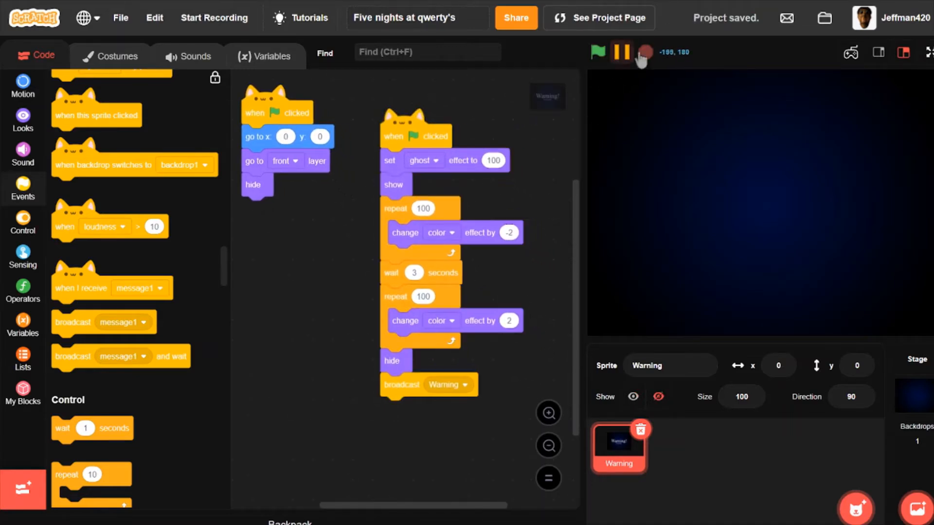
click(596, 58)
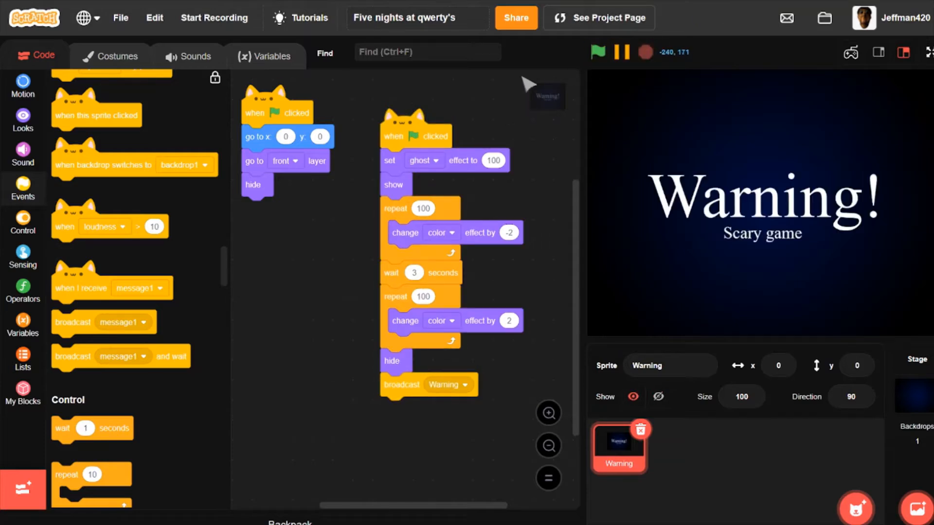
Switch the effect in both loops' change blocks to ghost and run the project.
click(450, 234)
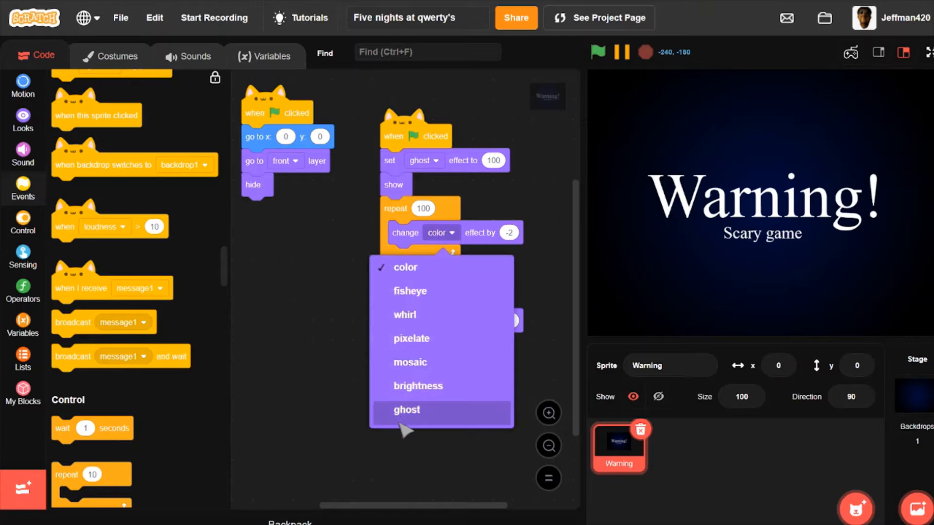
click(408, 409)
click(451, 321)
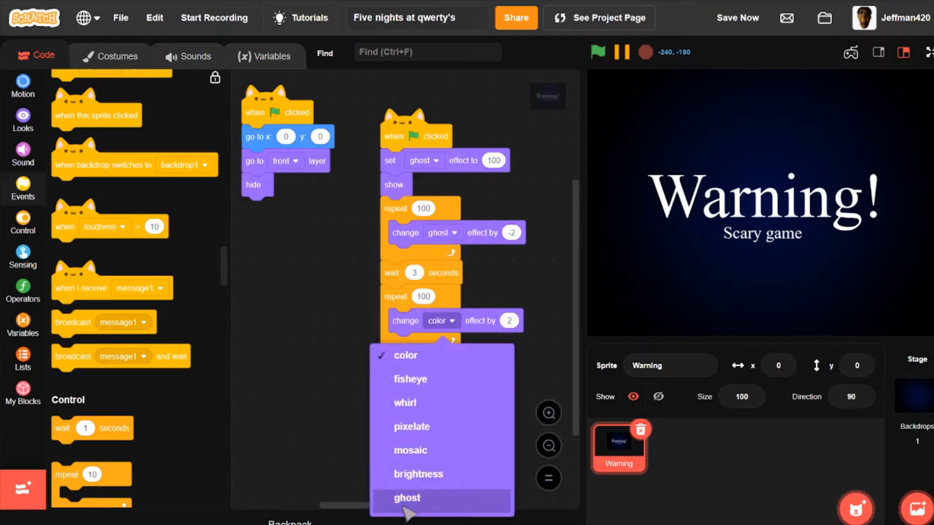
click(406, 500)
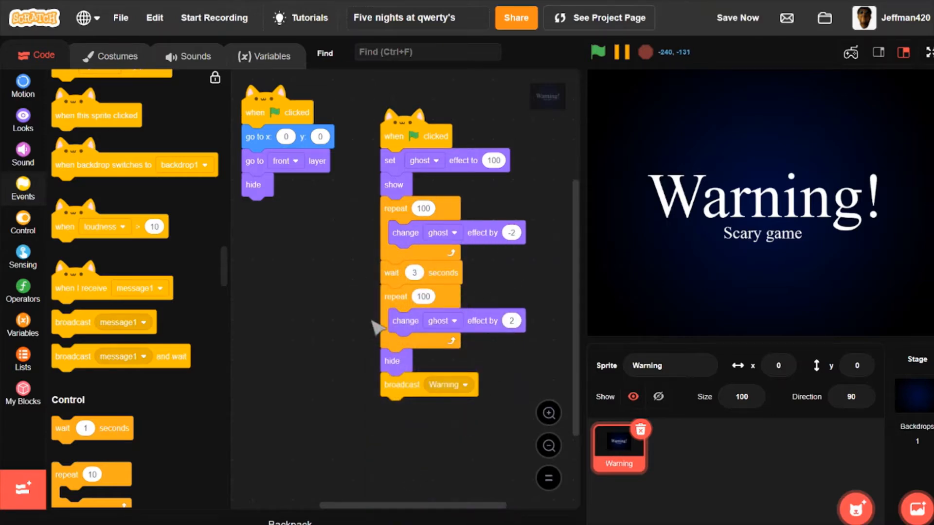
click(597, 52)
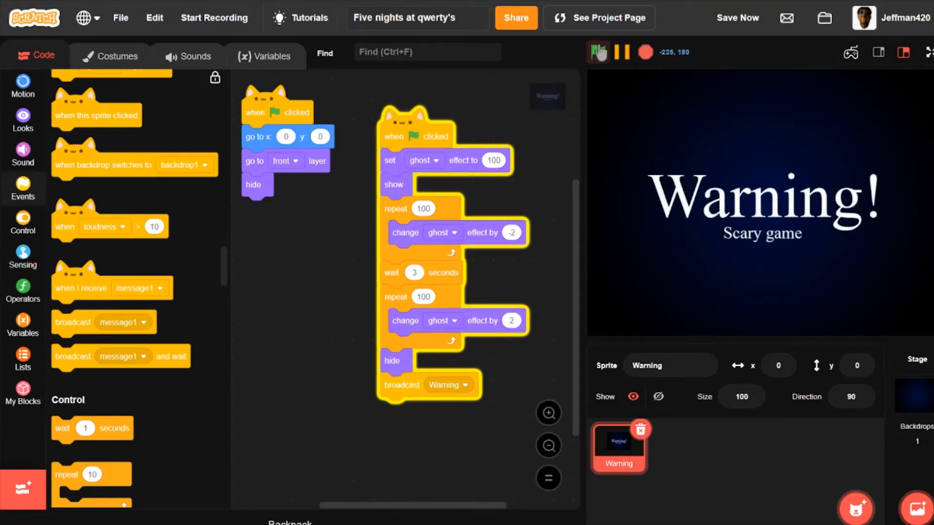
click(598, 52)
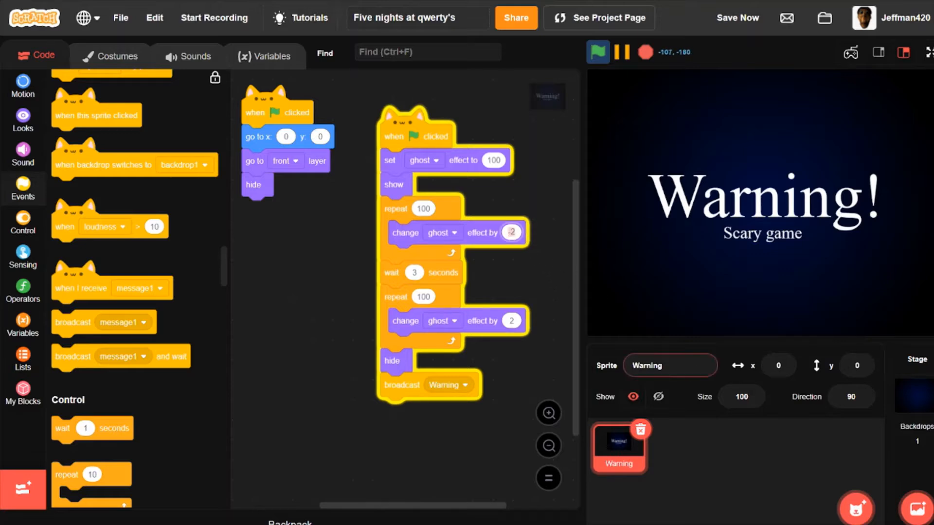
Set the ghost effect change to -1 in the first loop and 1 in the second, and rerun the project.
click(538, 286)
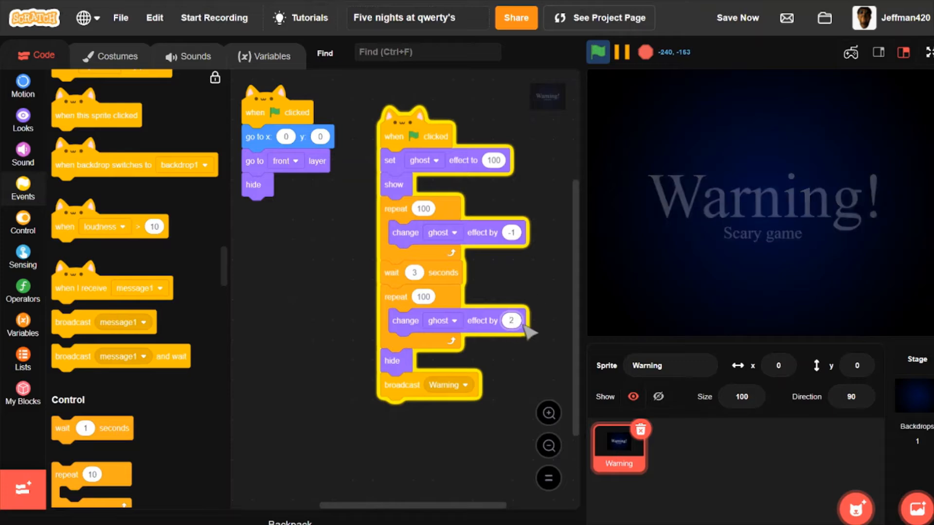
text(1)
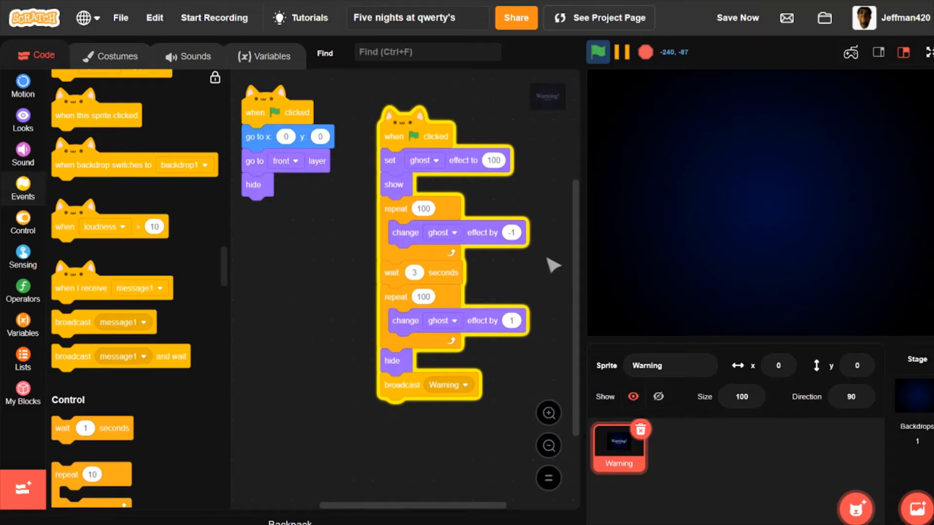
click(597, 60)
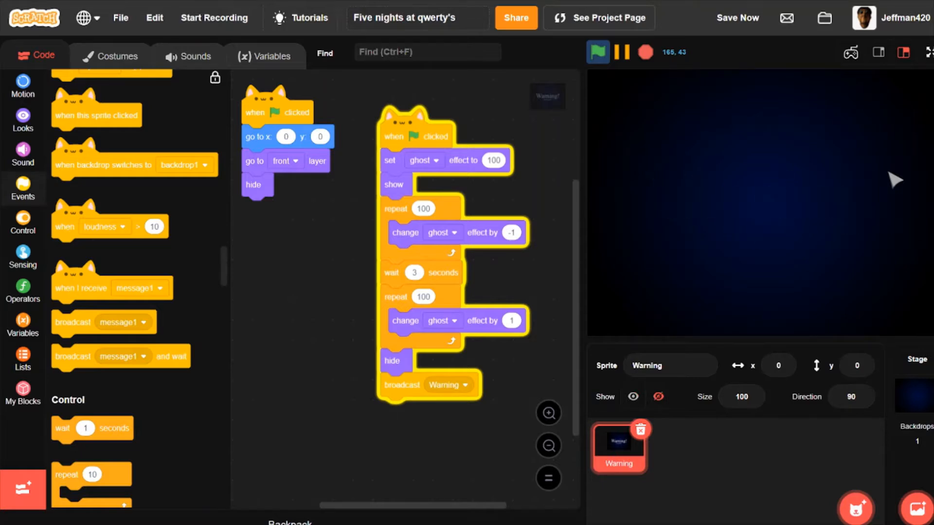
Duplicate the whole fade script and place the copy beside the original.
drag(535, 191, 489, 197)
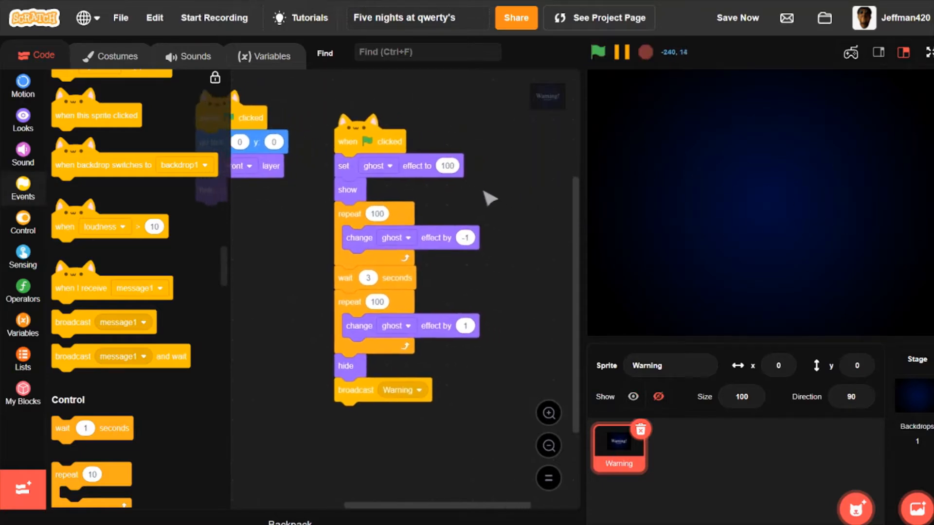
right_click(365, 127)
click(416, 139)
click(508, 117)
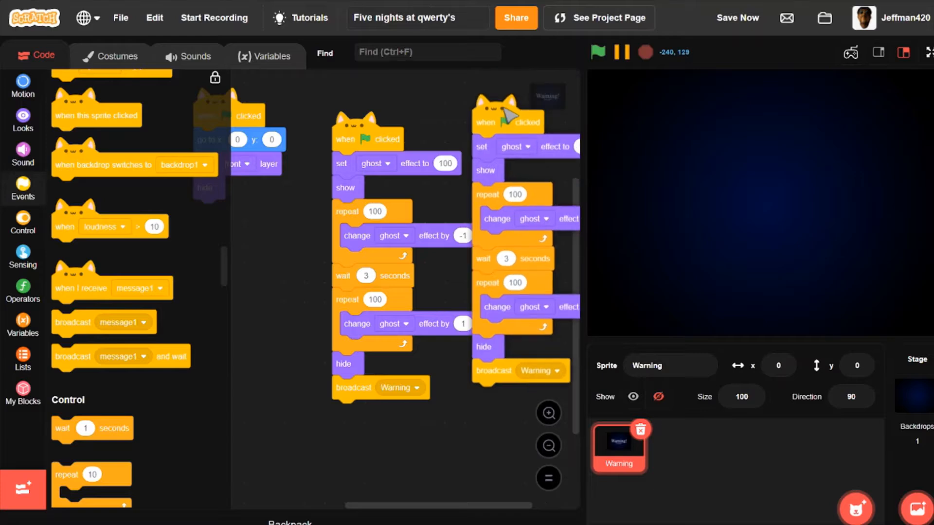
Strip the copied script down to its hat block and an empty repeat 100 loop, deleting all the other copied blocks.
drag(495, 156, 484, 206)
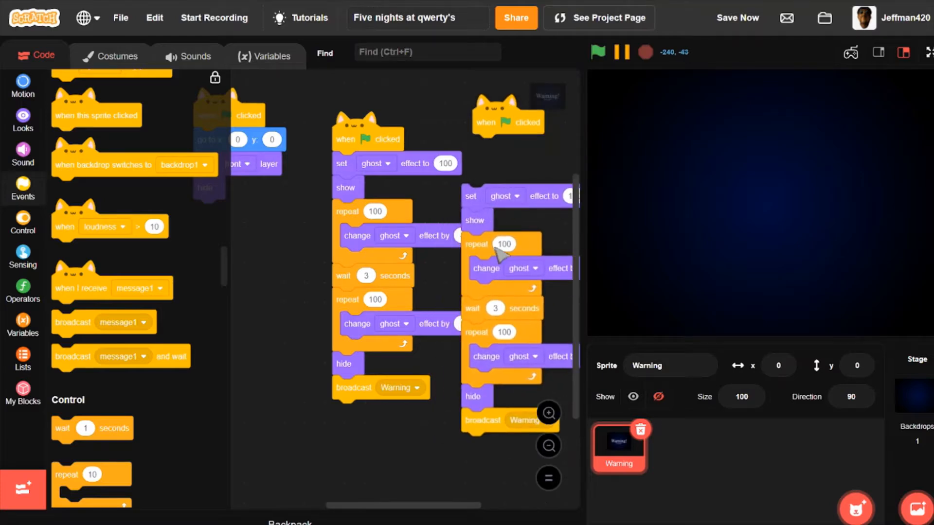
drag(500, 265, 39, 295)
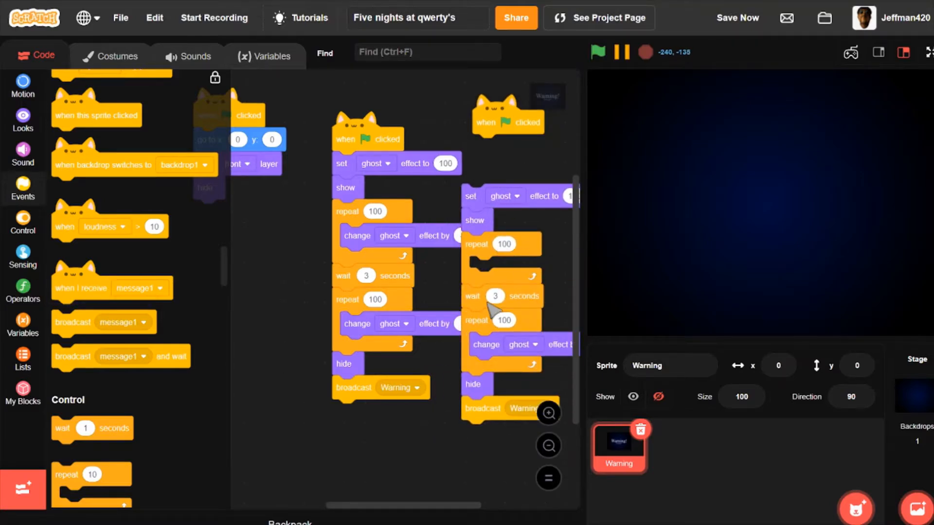
drag(472, 297, 20, 272)
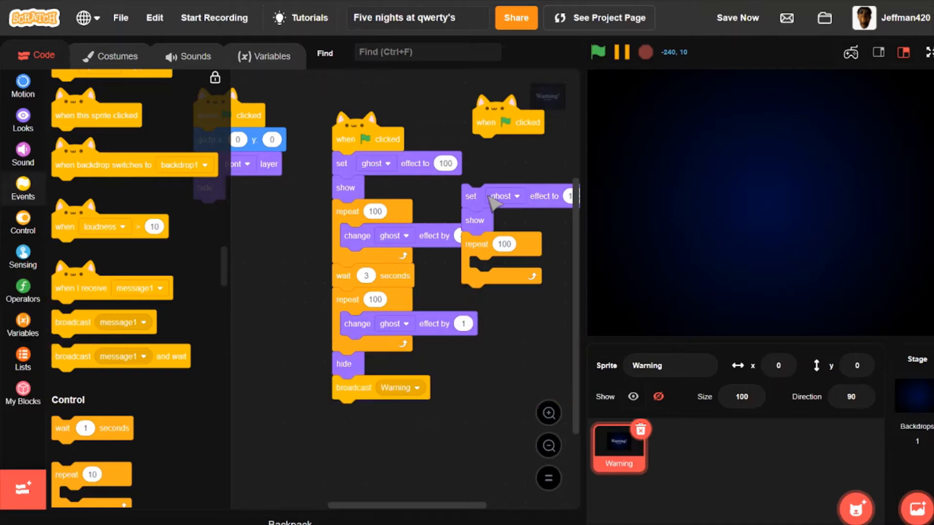
drag(476, 238, 506, 291)
drag(465, 202, 92, 255)
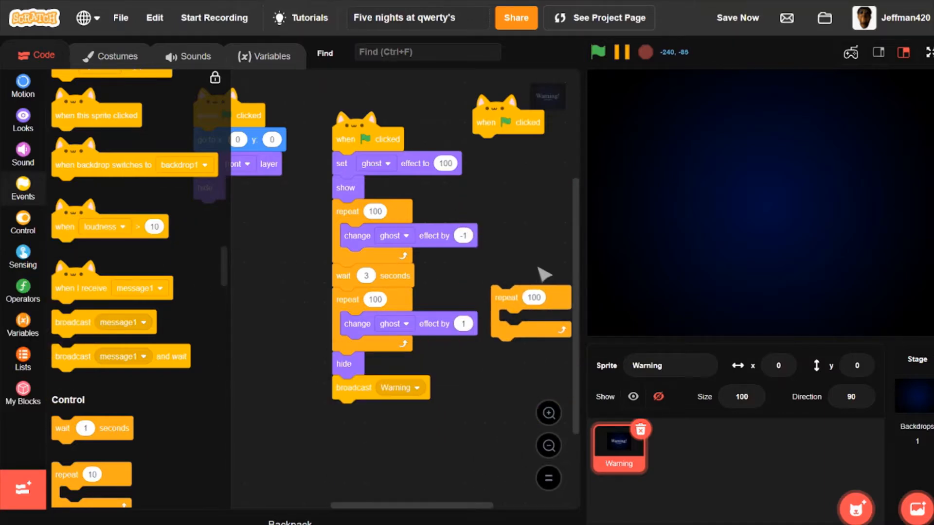
Attach the empty repeat 100 loop under the copied hat block and position this script clear of the fade script.
drag(541, 271, 418, 372)
drag(375, 414, 359, 263)
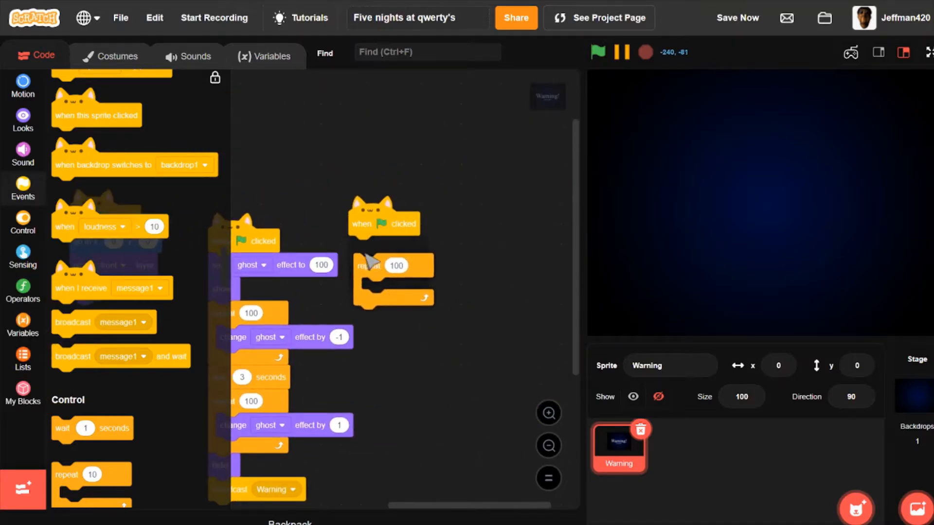
drag(375, 223, 468, 211)
drag(481, 400, 497, 365)
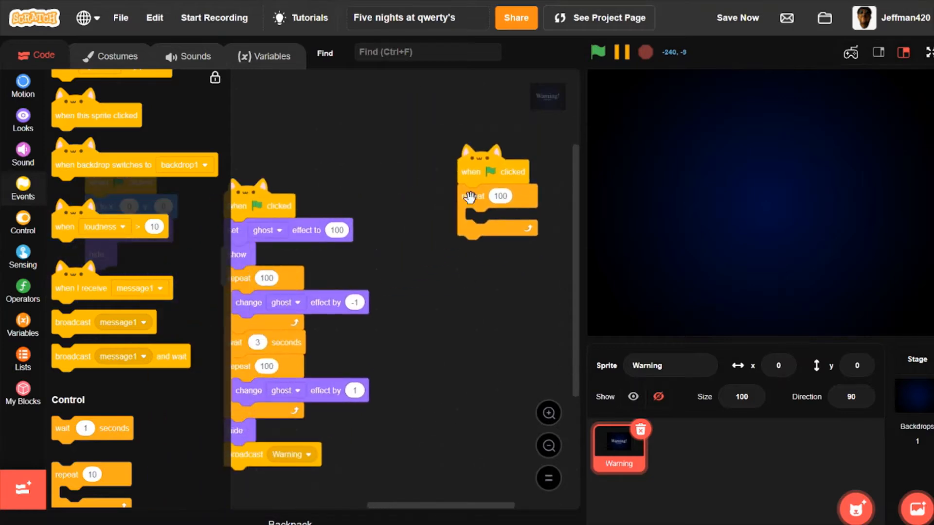
drag(489, 178, 432, 223)
Place a "switch costume to 1" block inside the new script's repeat loop.
click(29, 127)
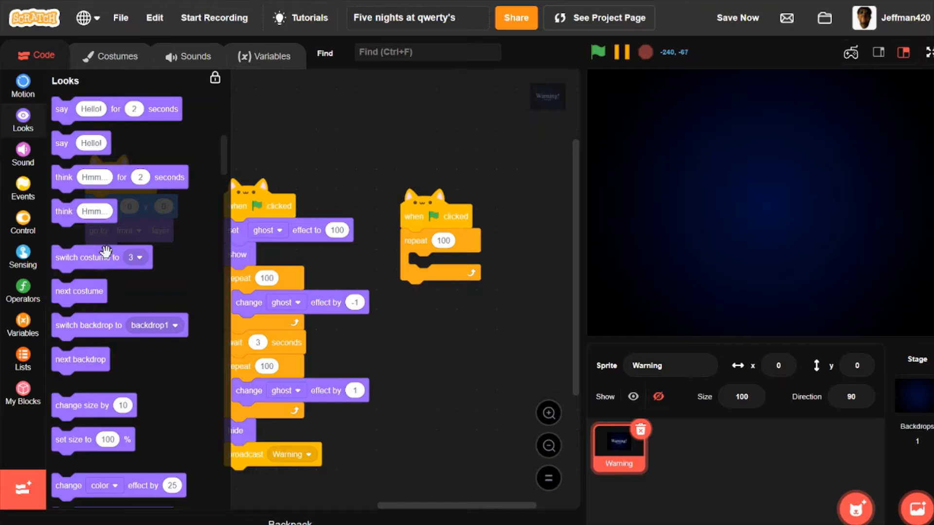
drag(106, 251, 484, 265)
click(495, 265)
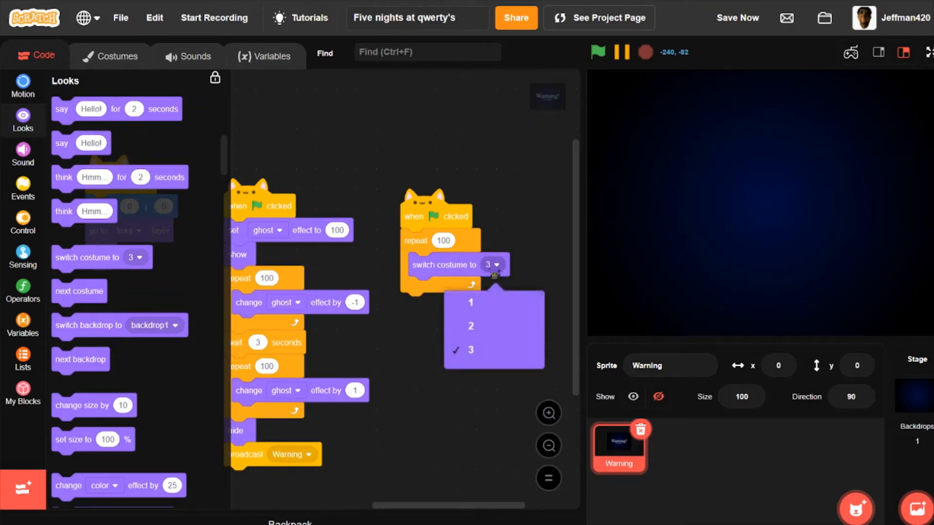
click(473, 305)
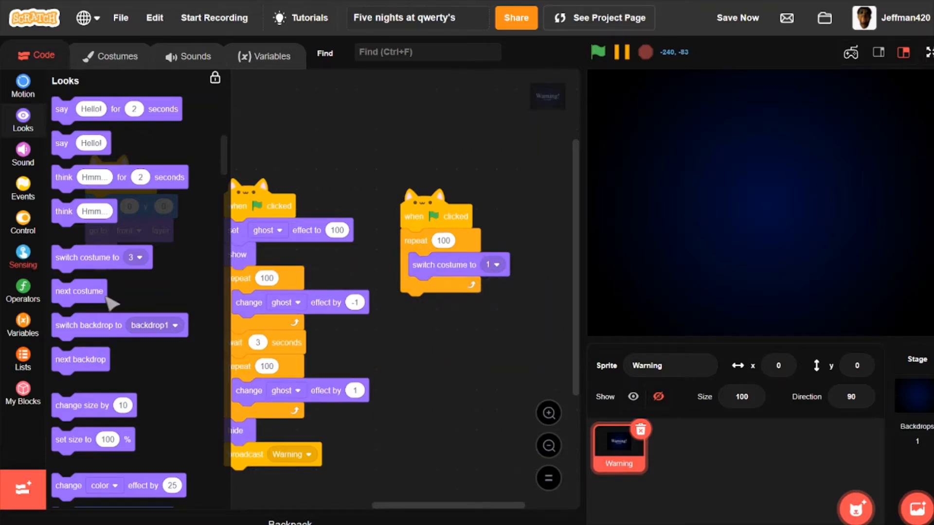
Add a wait block below the costume switch with its duration set to "pick random 1 to 2" seconds.
click(23, 224)
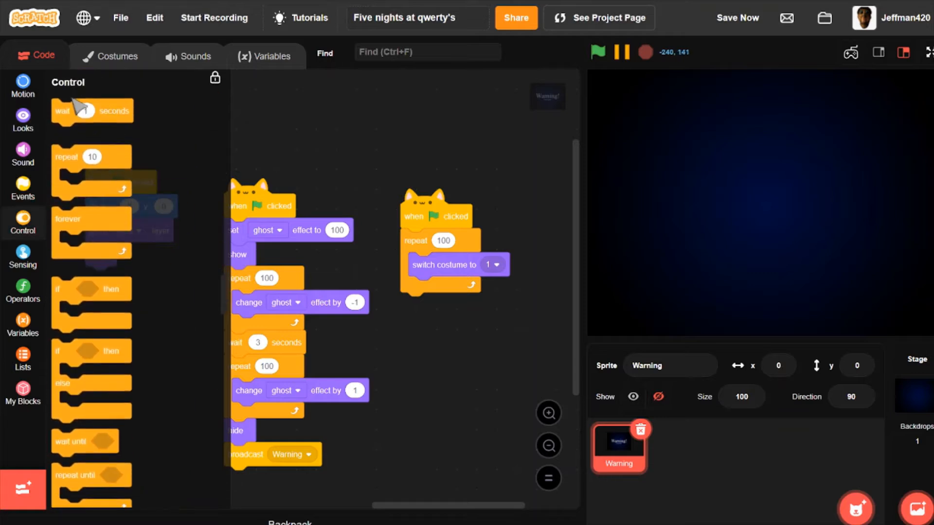
drag(68, 111, 436, 296)
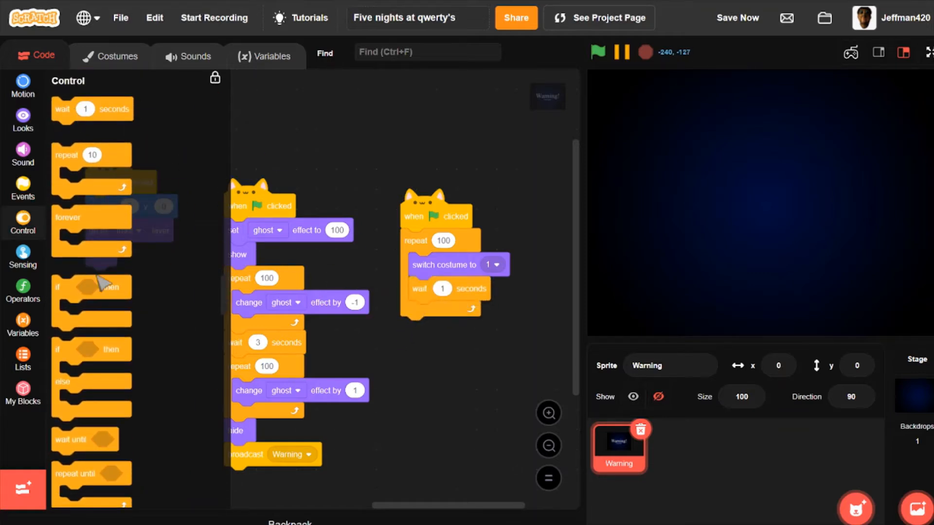
click(22, 291)
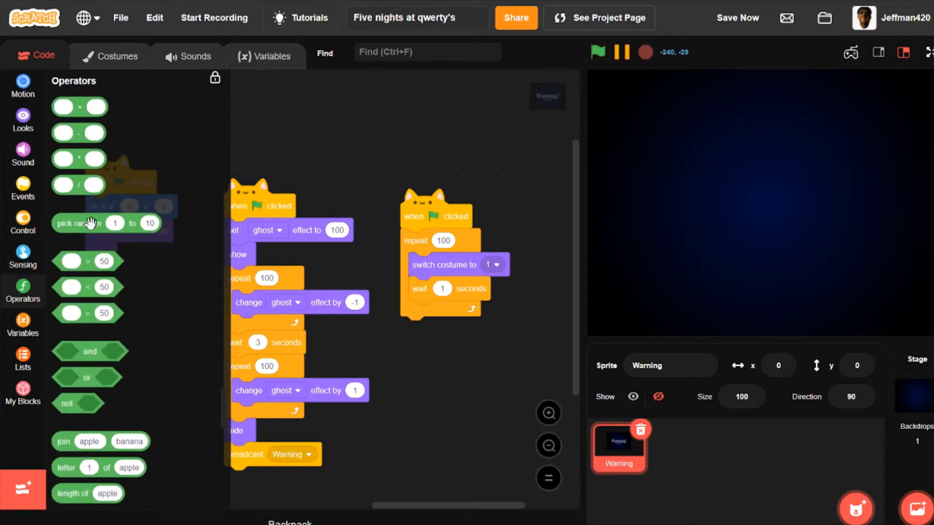
drag(73, 224, 494, 298)
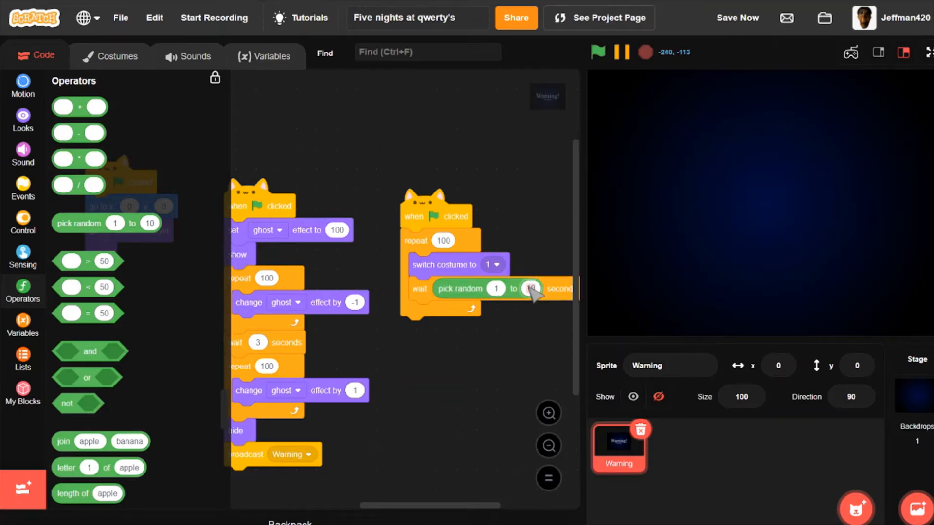
drag(488, 365, 487, 285)
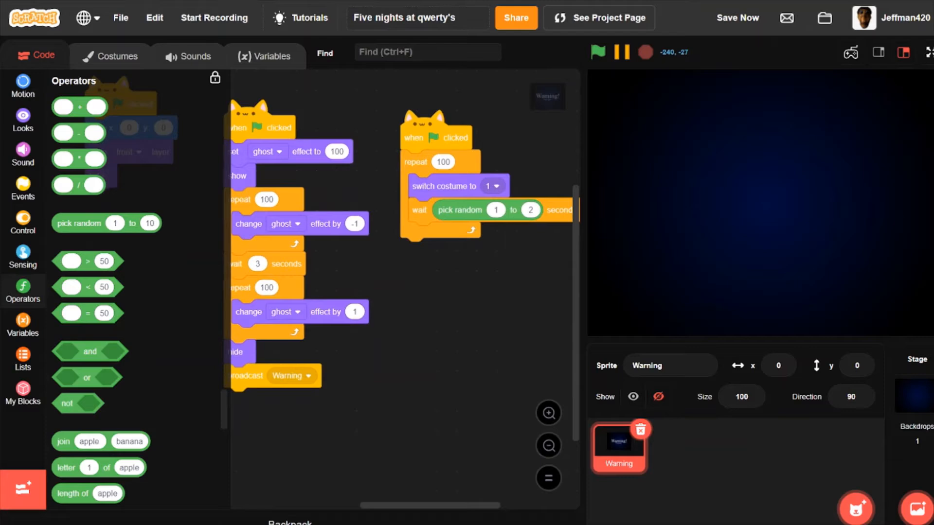
Add a second costume switch block below the random wait in the repeat loop and set it to costume 2.
click(13, 126)
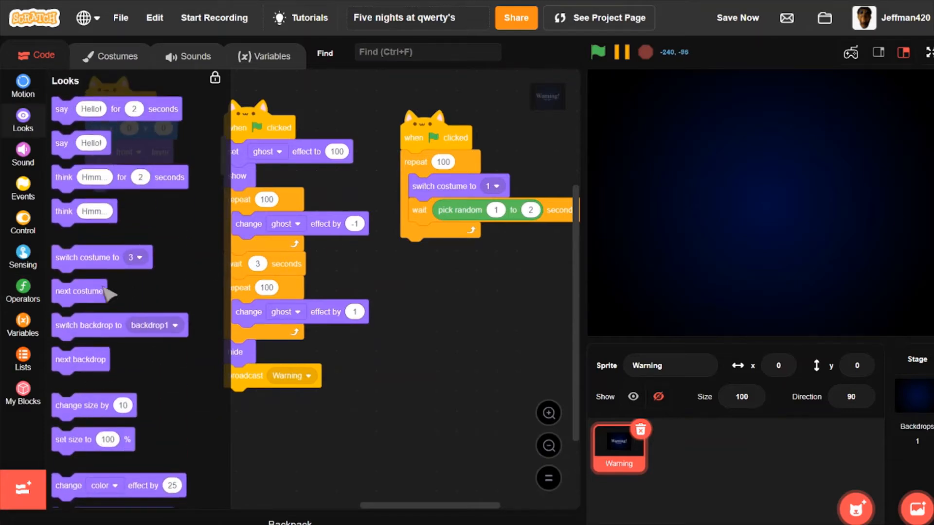
drag(111, 269, 468, 246)
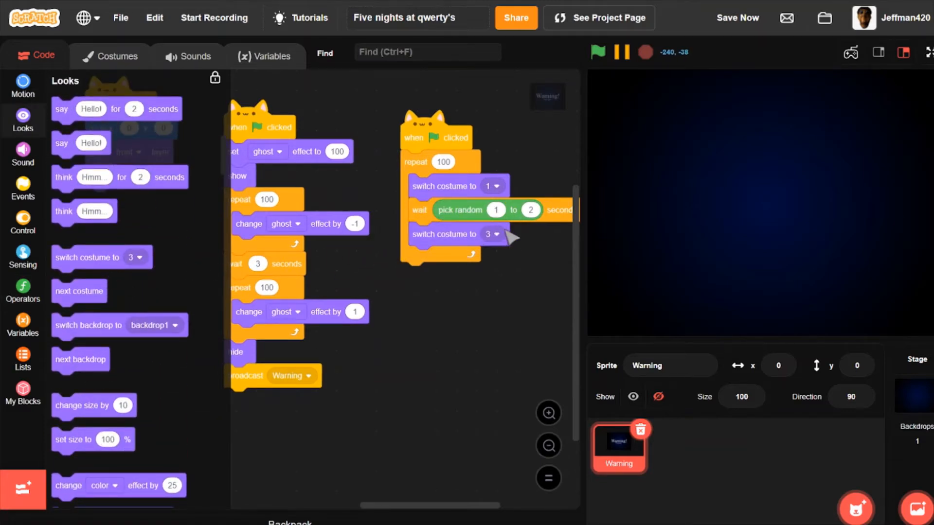
click(496, 235)
click(473, 275)
click(496, 234)
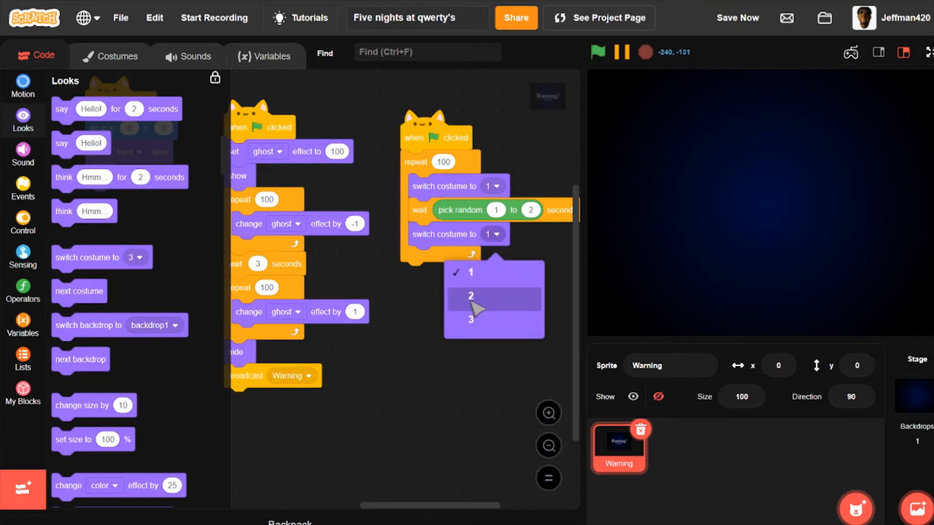
click(474, 299)
Add a "wait 0 seconds" block followed by a "switch costume to 3" block at the end of the repeat loop.
click(23, 223)
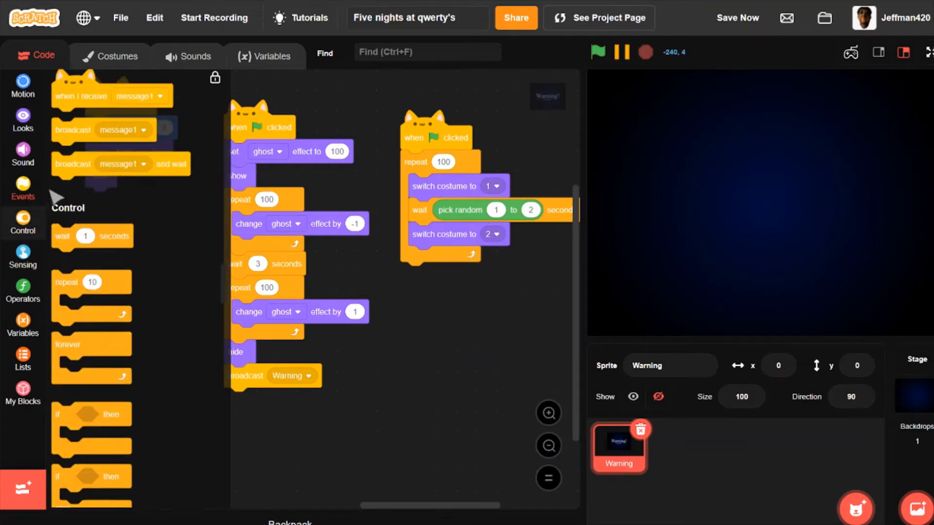
drag(90, 115, 461, 269)
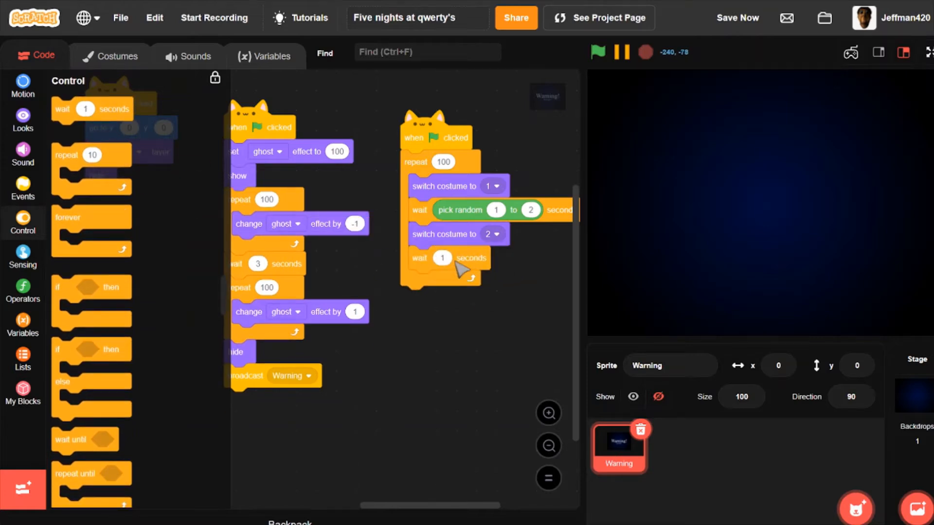
click(442, 258)
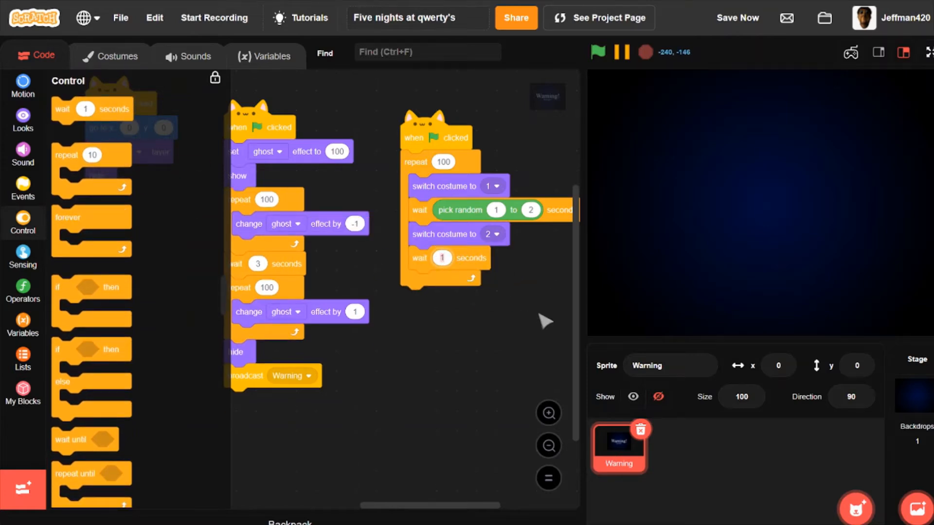
click(516, 341)
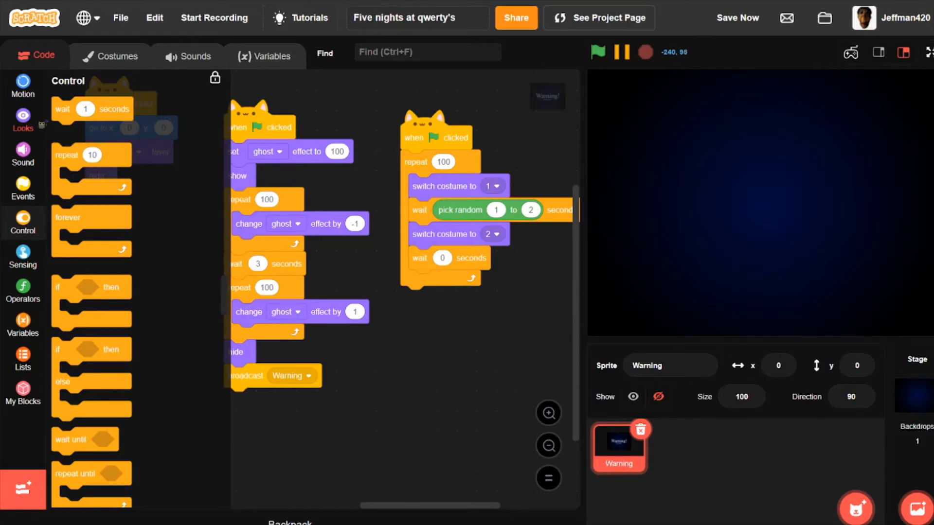
click(23, 119)
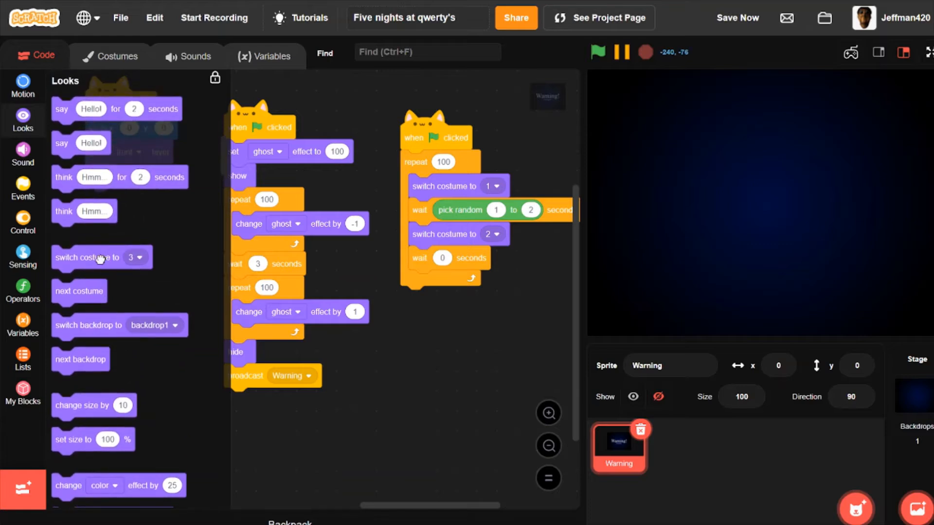
drag(101, 258, 457, 282)
Duplicate the "wait 0 seconds" and costume switch pair, set the copy to costume 1, and attach it at the loop's end.
right_click(444, 258)
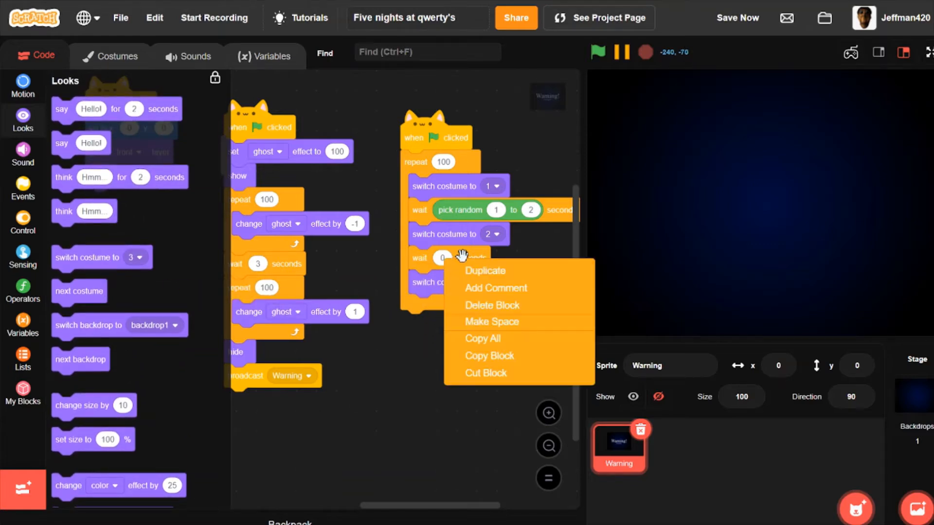
click(481, 268)
click(496, 372)
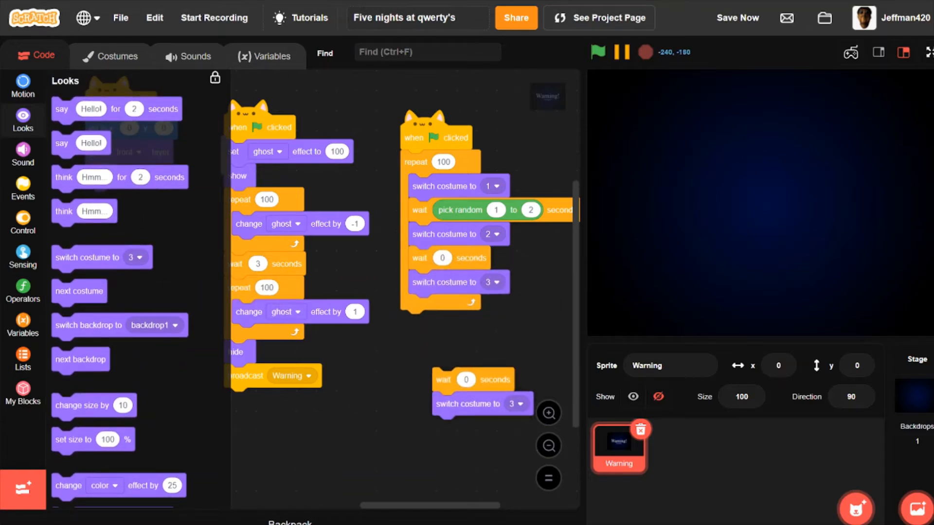
click(521, 407)
click(492, 442)
drag(457, 385, 434, 320)
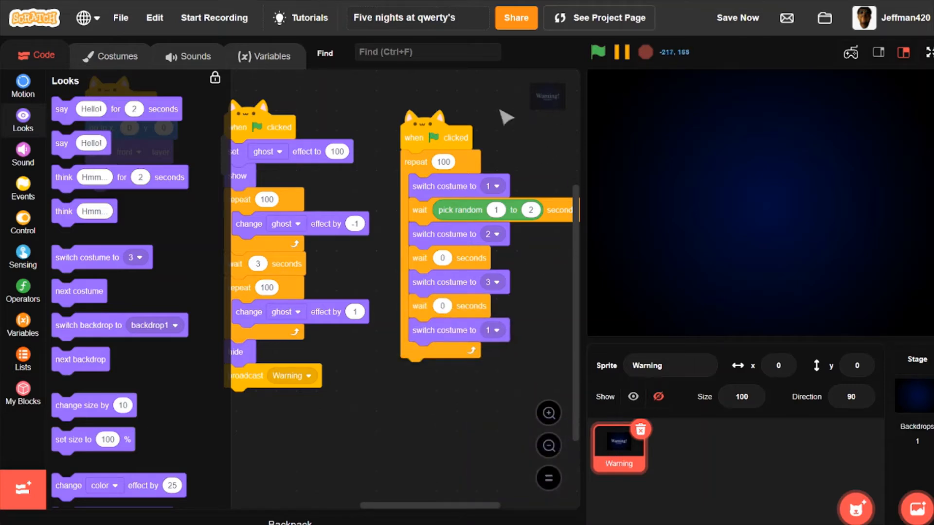
Attach a hide block beneath the repeat loop and test-run the project.
scroll(134, 409, down, 5)
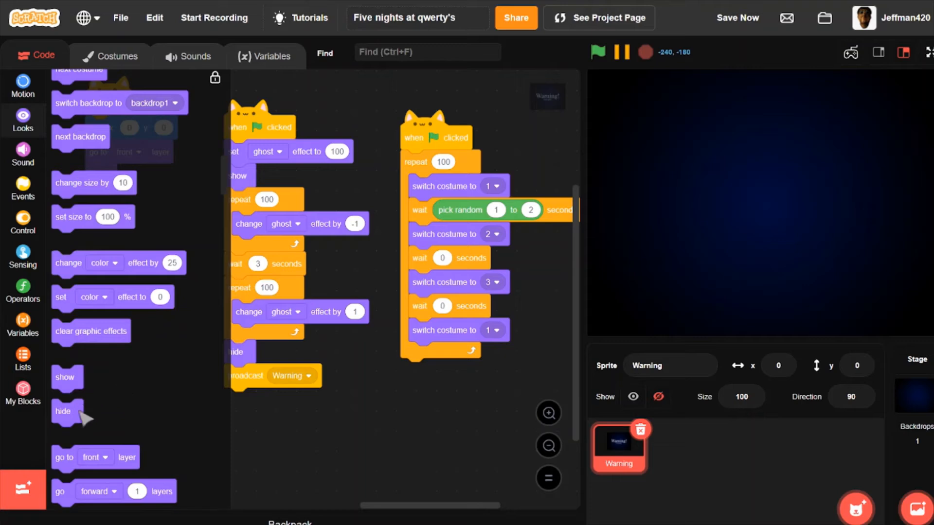
drag(80, 412, 430, 374)
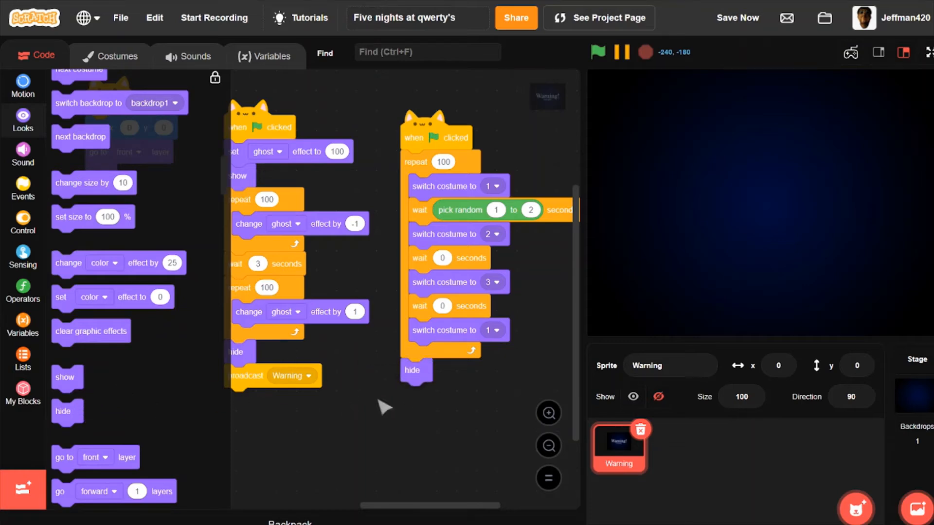
click(598, 52)
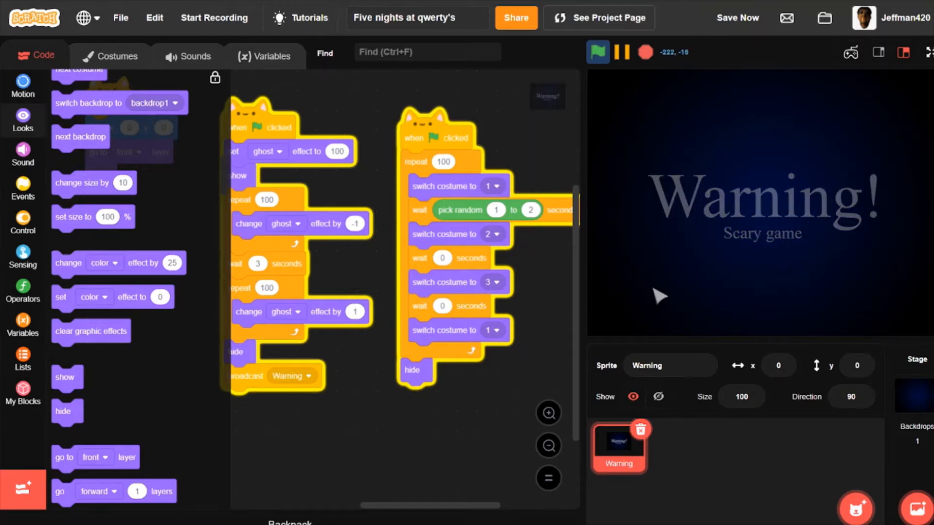
click(645, 52)
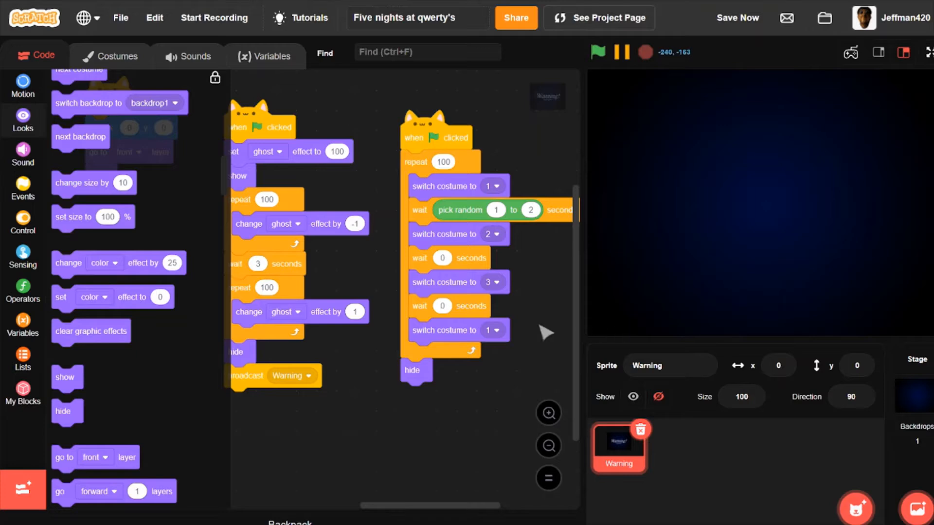
mouse_move(540, 325)
mouse_down()
mouse_move(488, 321)
mouse_move(490, 303)
mouse_up()
Create a new painted sprite and name it FNAQ.
mouse_move(857, 507)
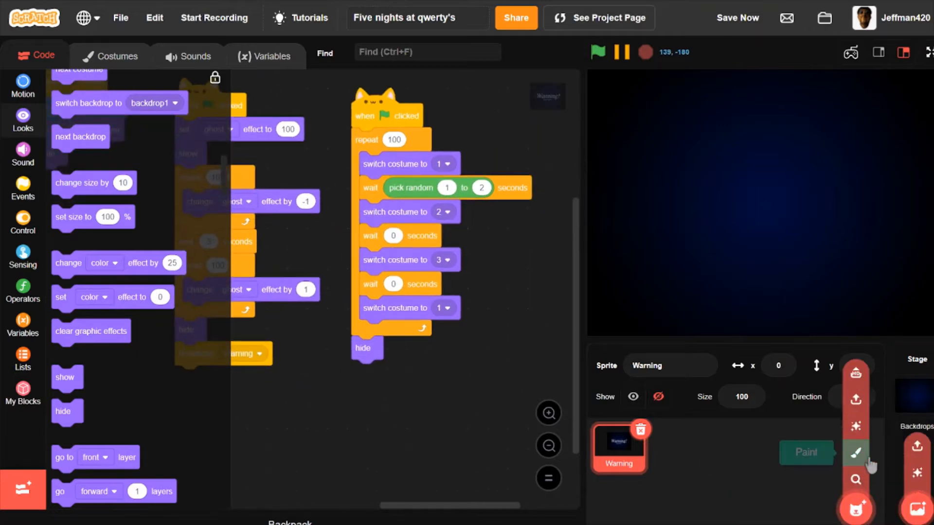
click(855, 453)
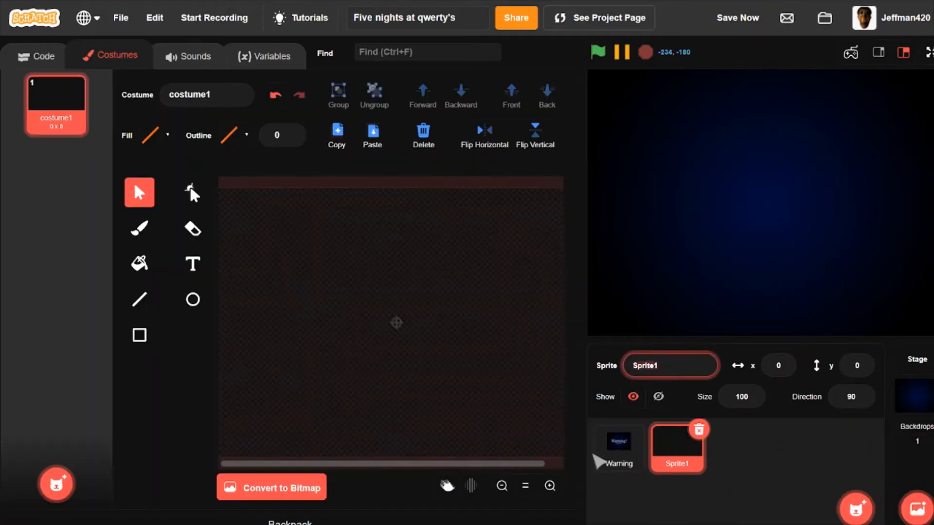
text(FNAQ)
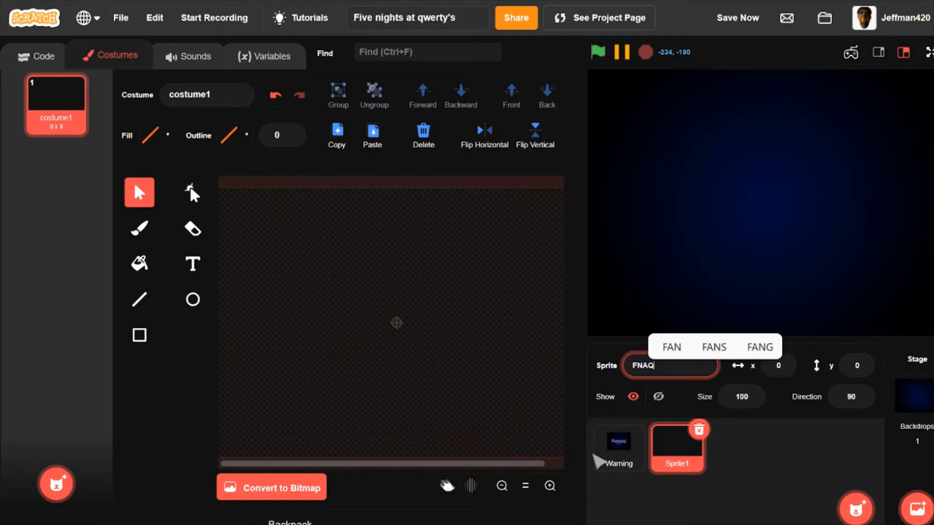
click(776, 450)
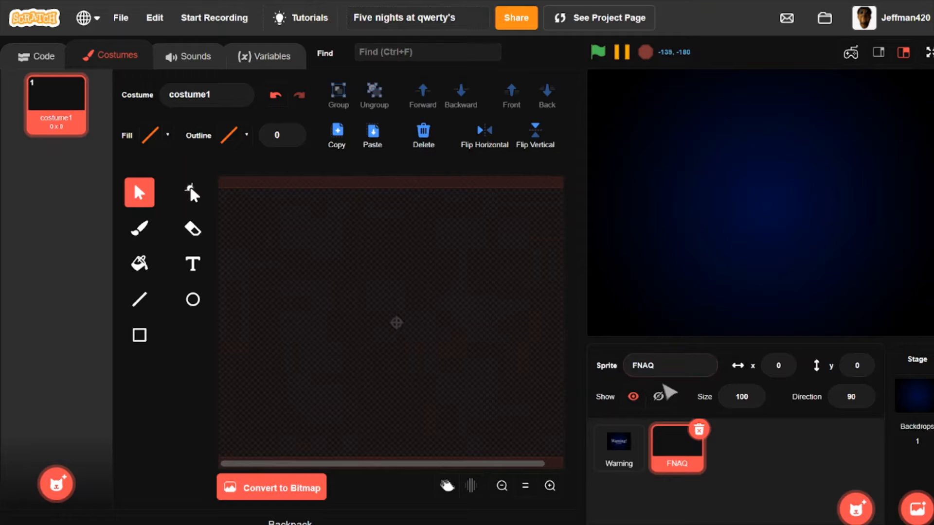
Choose the Text tool for the blank costume and set its fill colour to white.
scroll(357, 369, down, 3)
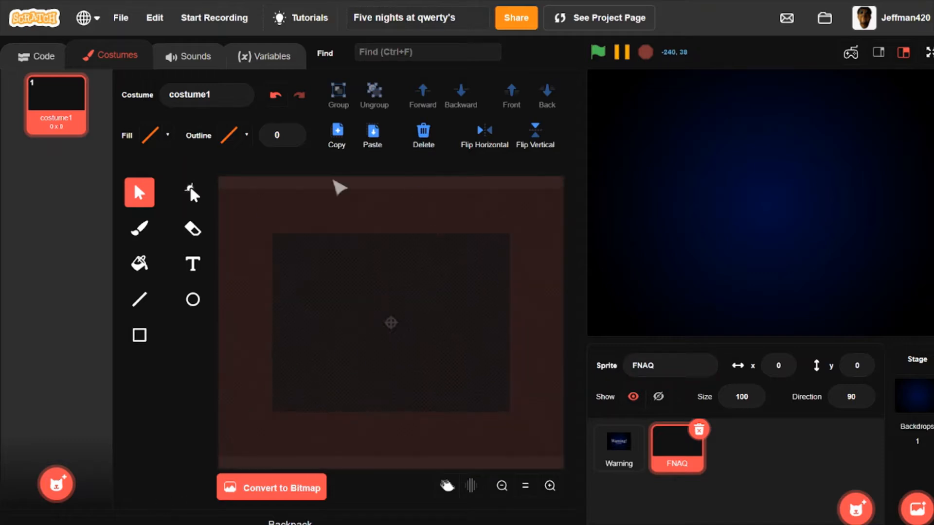
click(192, 264)
click(151, 136)
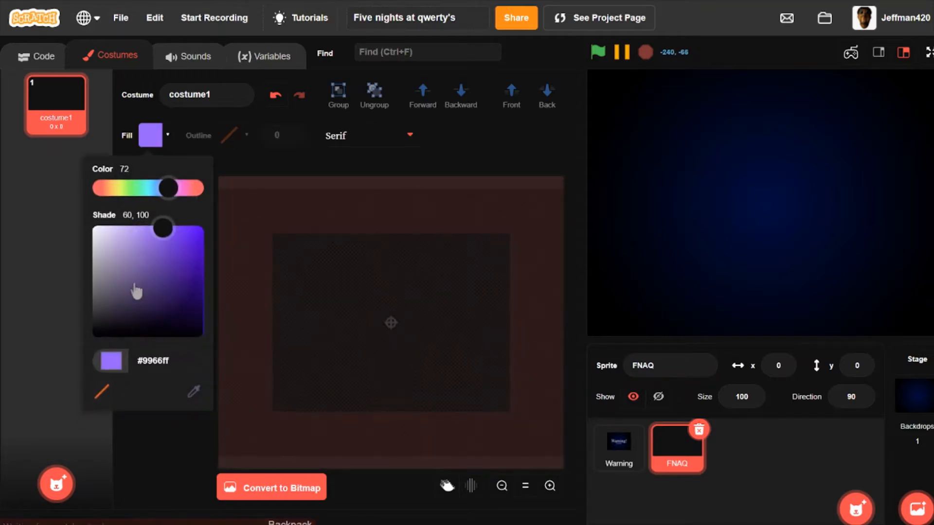
drag(136, 292, 95, 226)
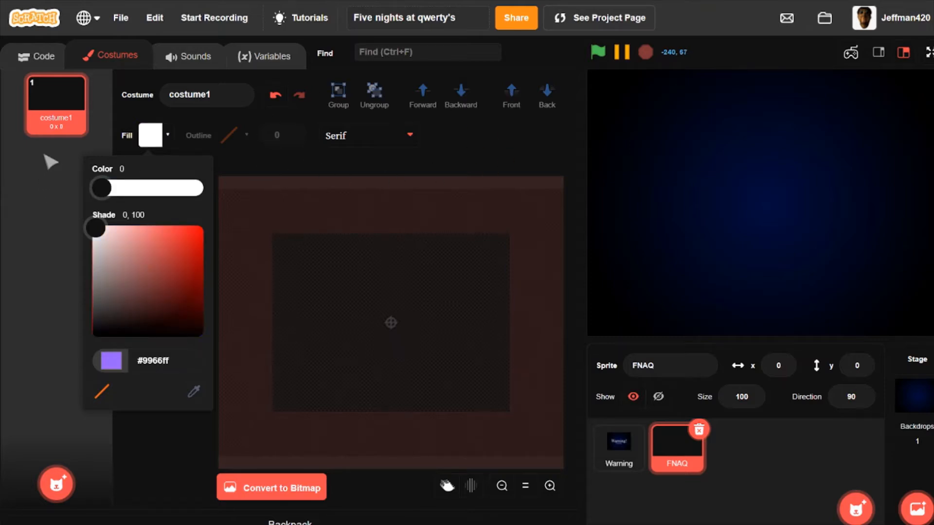
click(51, 162)
Rename the FNAQ sprite's blank costume as 1.
drag(183, 116, 58, 137)
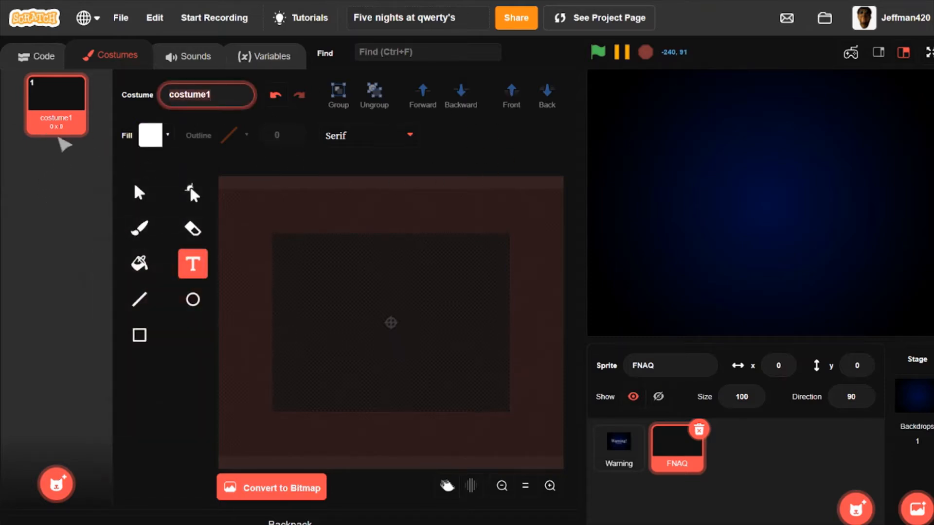
text(1)
key(Return)
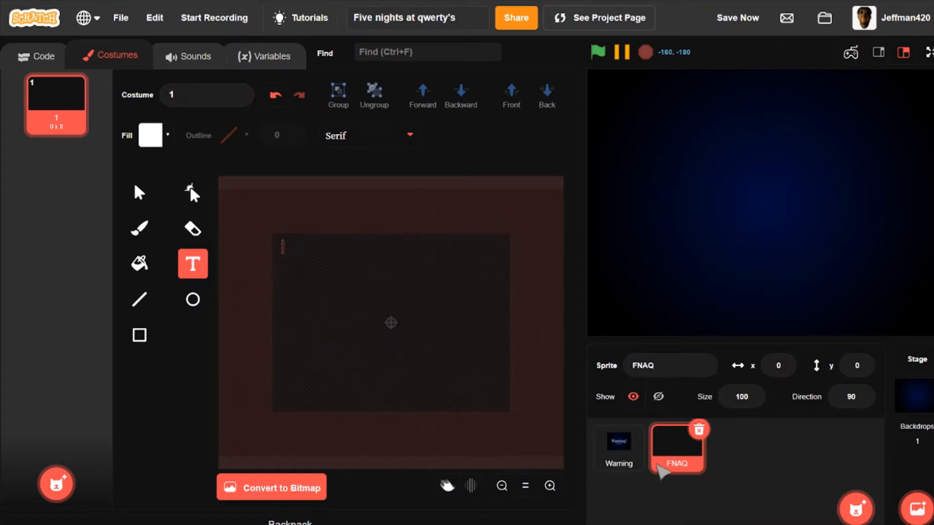
Write the title "Five night's at Qwerty's" on three lines near the canvas's upper-left corner, with "at" on its own line.
text(Five ni)
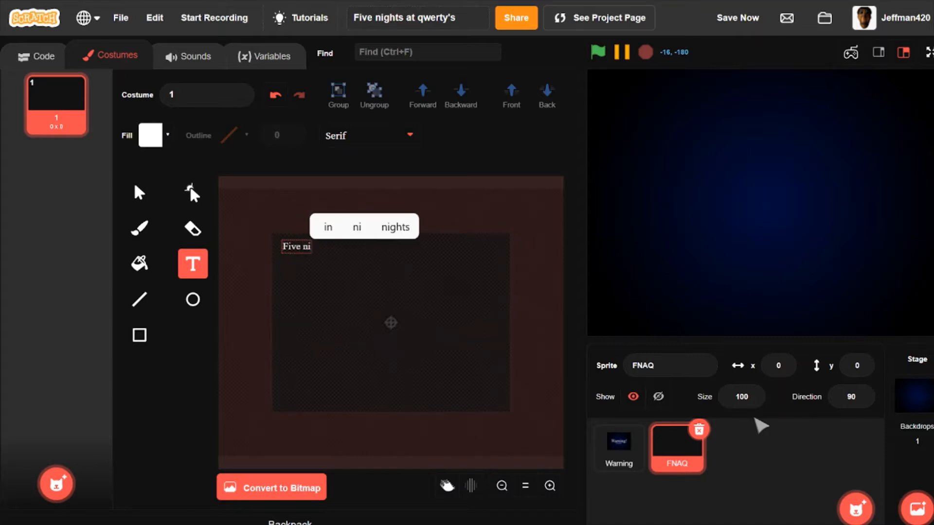
text(ght)
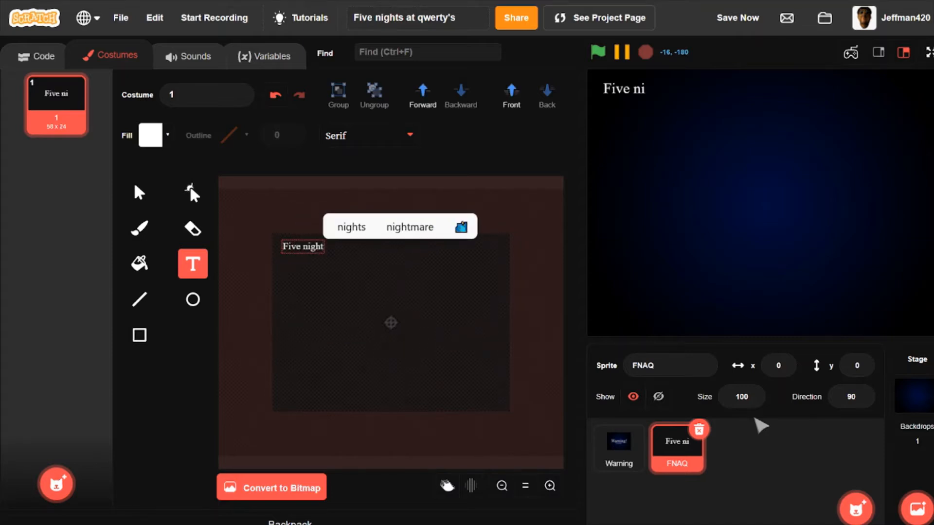
text(s)
key(BackSpace)
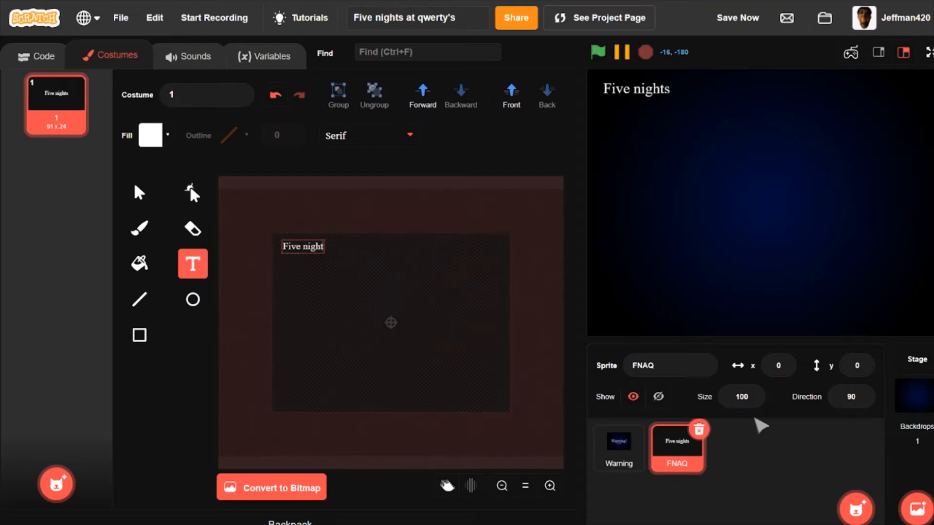
text('s)
key(Return)
text(at )
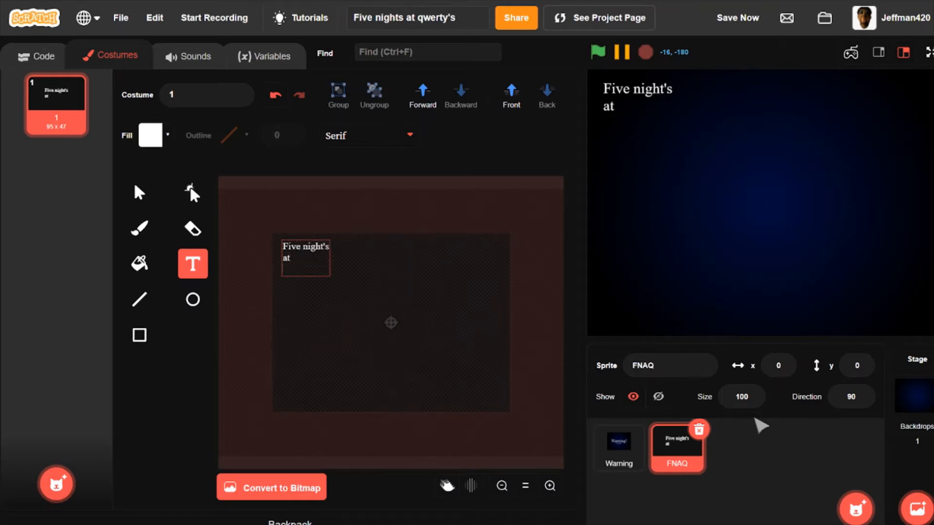
text(Q)
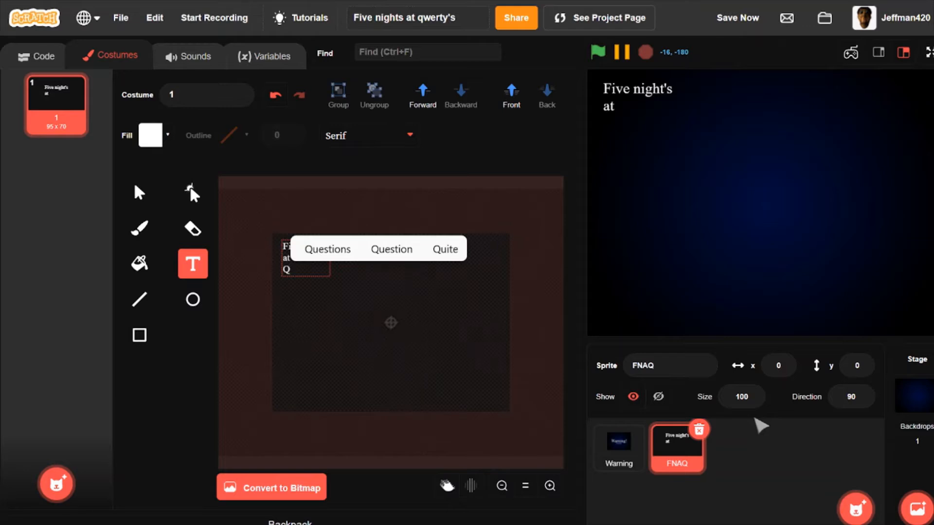
text(werty's)
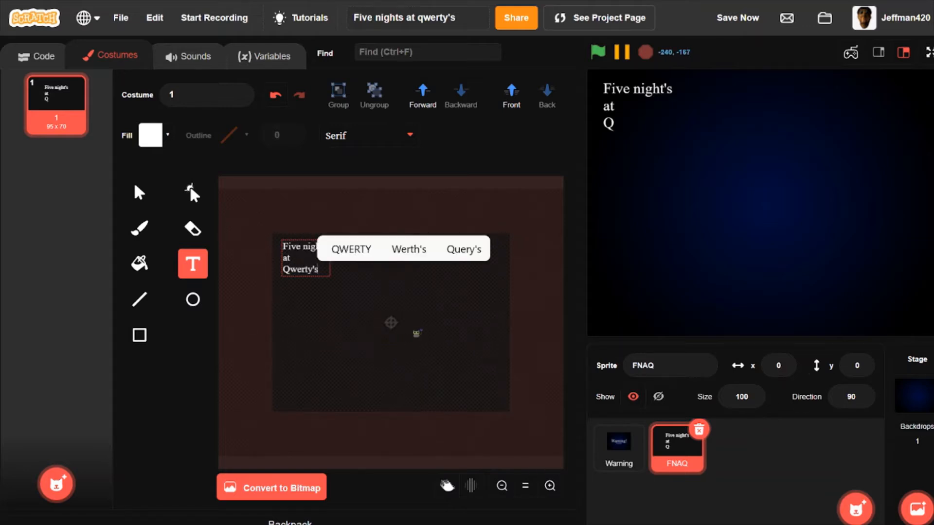
click(367, 307)
Enlarge the title text to about 237 x 175 and fit it into the canvas's upper-left corner.
click(141, 193)
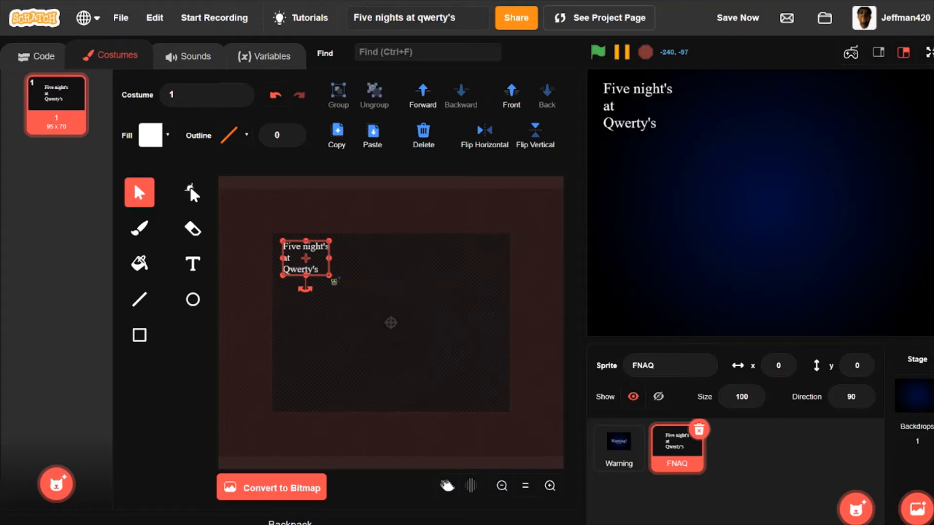
drag(334, 281, 342, 296)
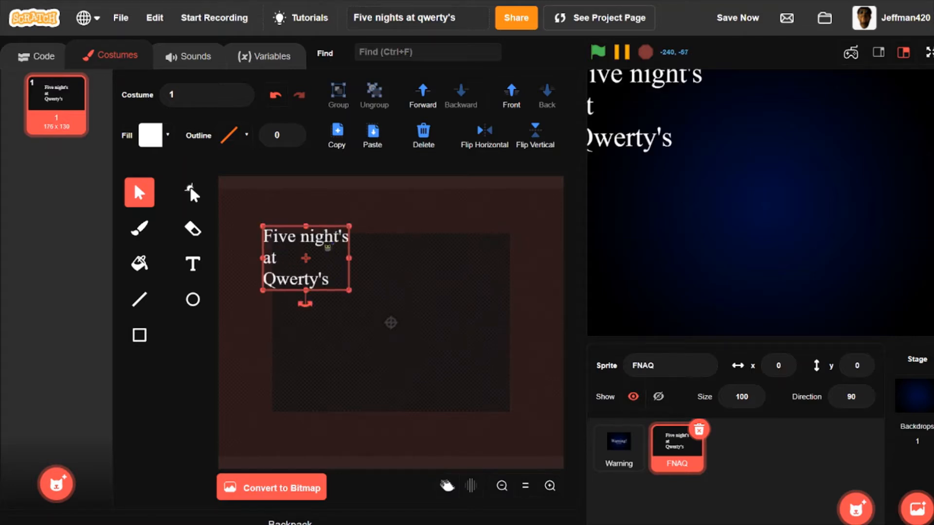
drag(327, 247, 342, 258)
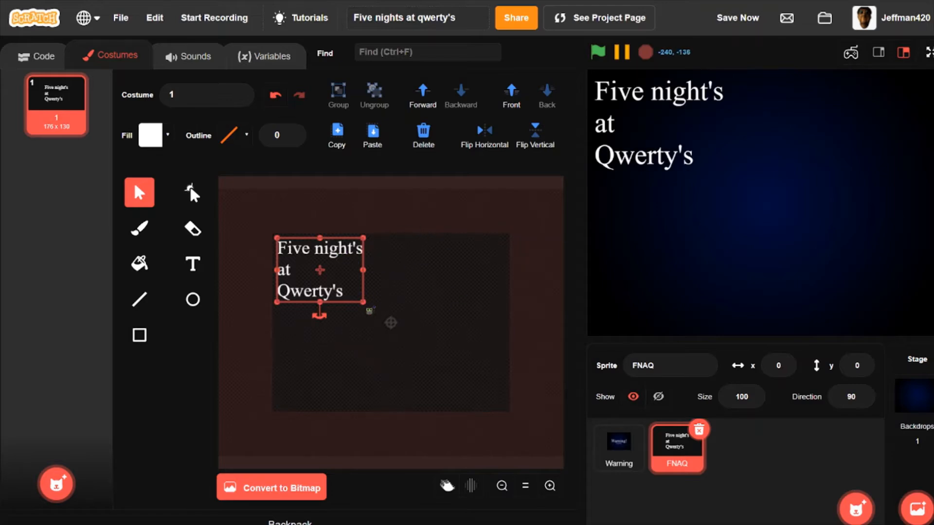
drag(369, 310, 385, 321)
drag(357, 247, 370, 253)
click(375, 333)
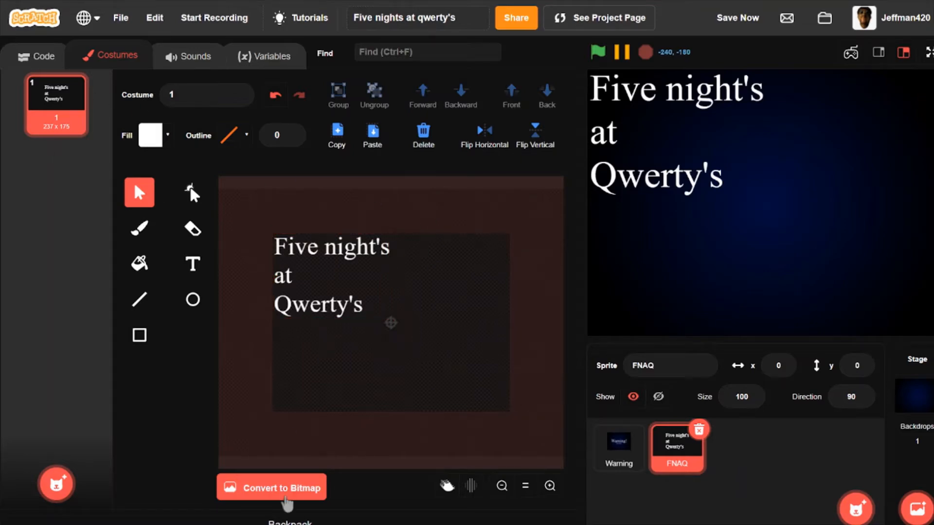
Convert the title costume to bitmap and duplicate it as a second costume.
click(282, 488)
right_click(61, 121)
click(82, 134)
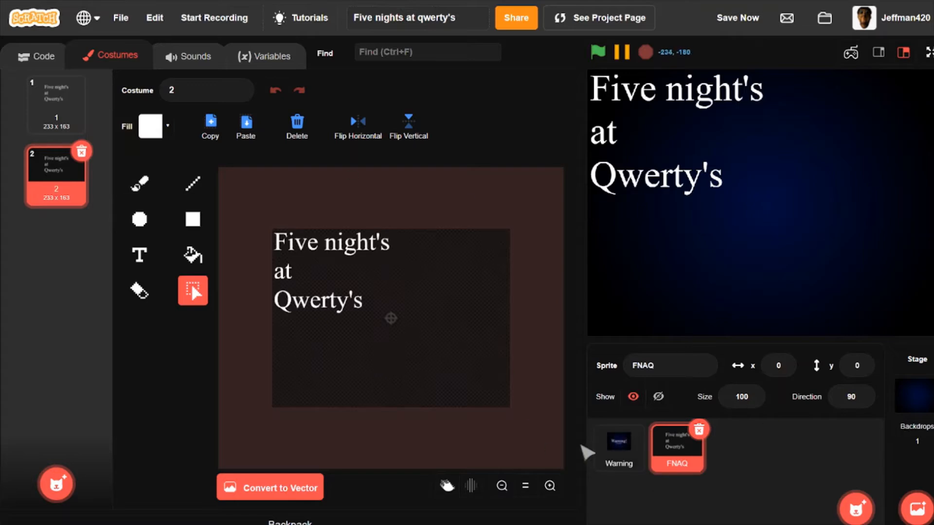
In costume 2, shift the lower strip of "Five night's" slightly left and the lower strip of "at" slightly right.
drag(263, 243, 403, 274)
drag(406, 272, 407, 262)
key(Left)
key(Left)
key(Left)
key(Left)
key(Left)
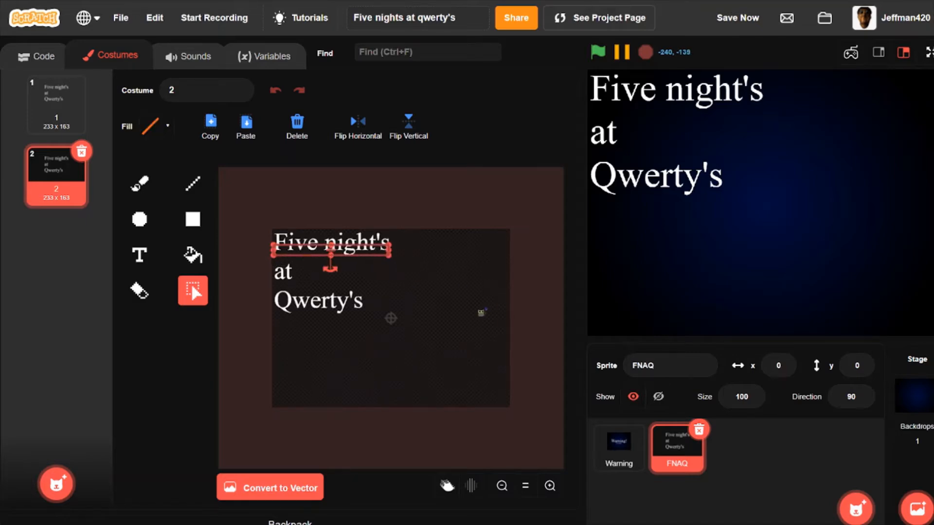
click(389, 284)
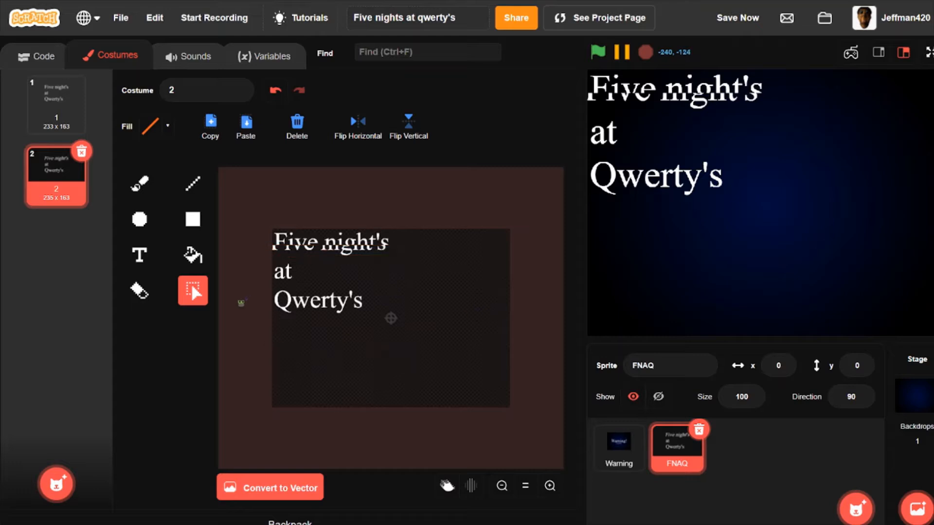
drag(250, 272, 335, 295)
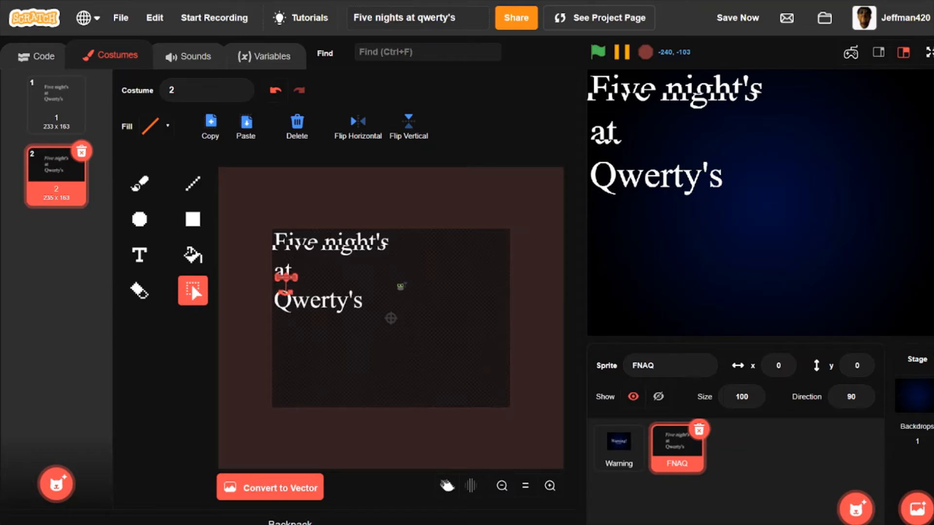
click(390, 284)
Offset the lower strip of "Qwerty's" slightly left in costume 2, keeping its height on the canvas.
drag(259, 305, 378, 322)
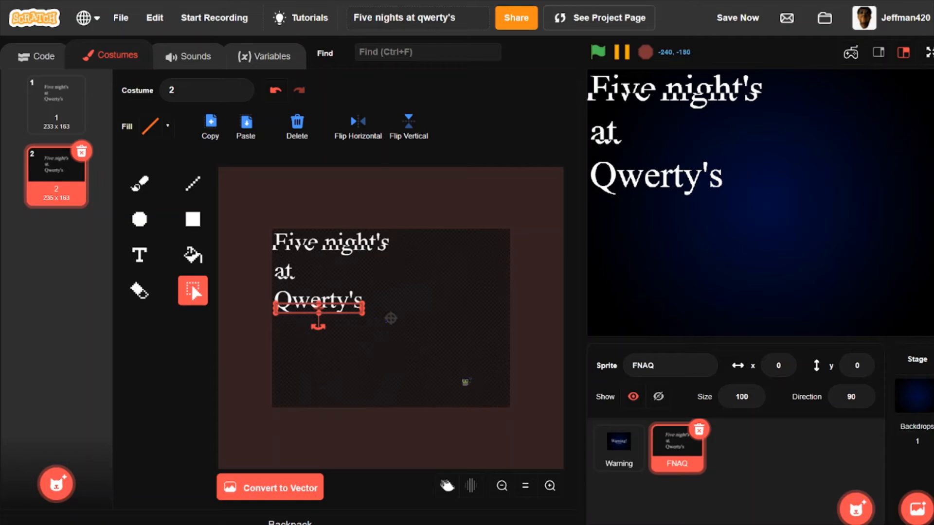
key(Down)
key(Left)
key(Left)
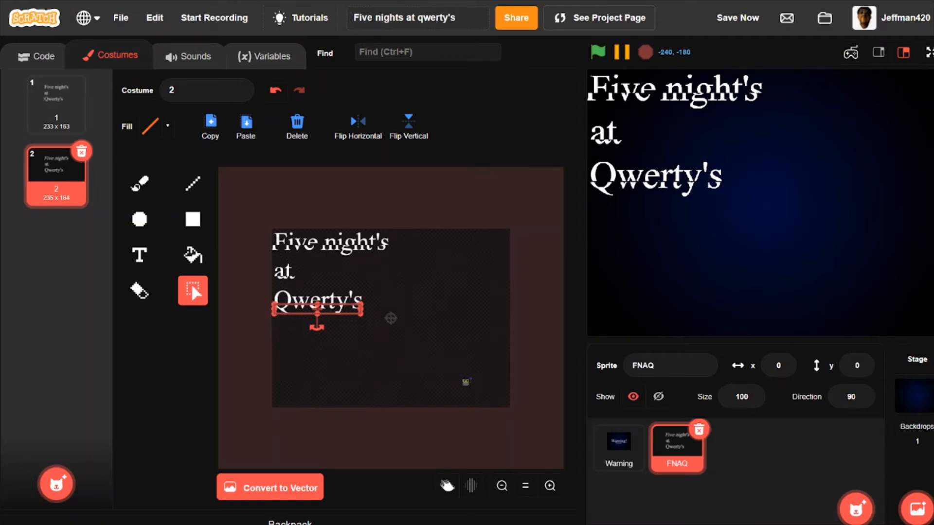
key(Escape)
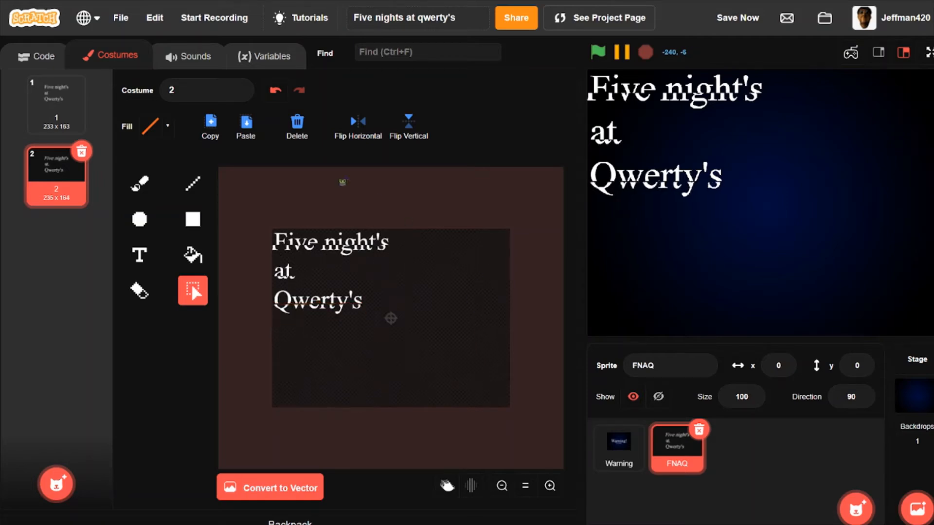
click(275, 91)
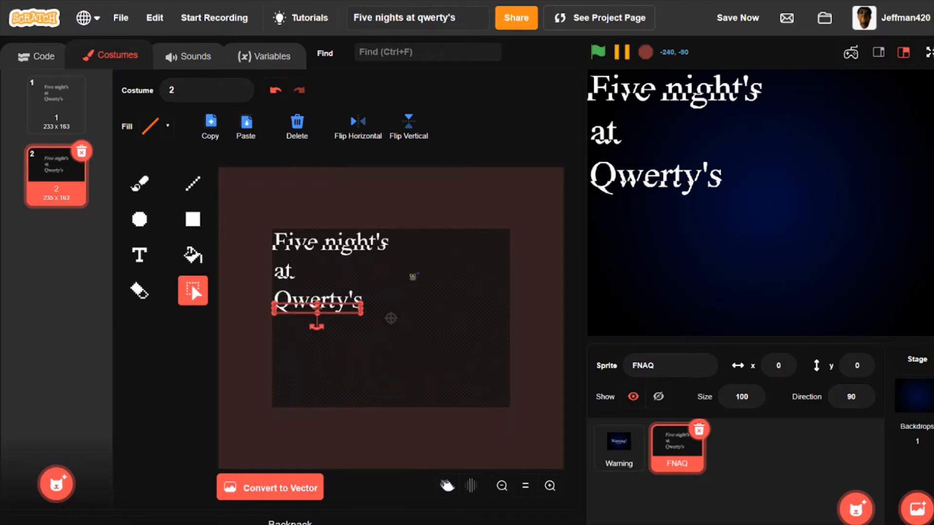
key(Left)
key(Left)
click(434, 235)
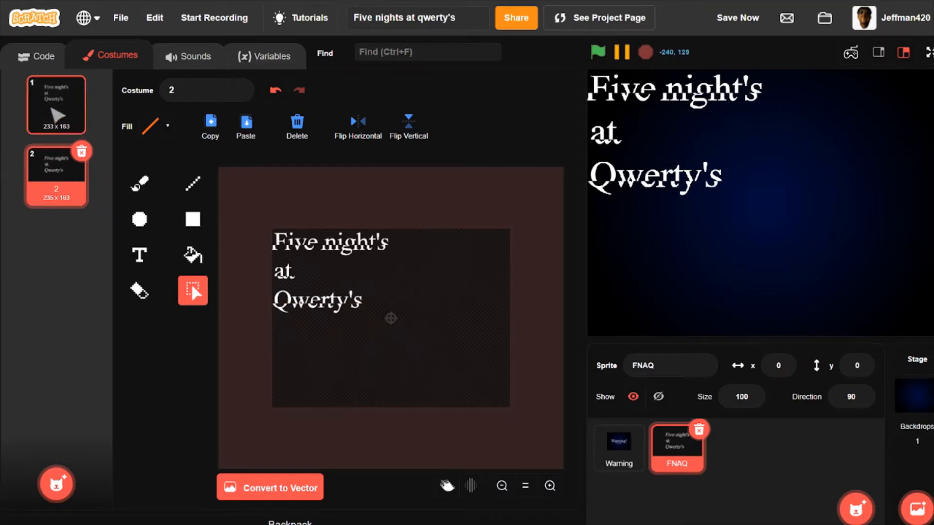
Duplicate the clean title costume 1 and place the copy last as costume 3.
right_click(51, 108)
click(76, 125)
drag(61, 240, 73, 172)
Shift the upper strip of "Five night's" slightly right in costume 3.
drag(248, 222, 416, 245)
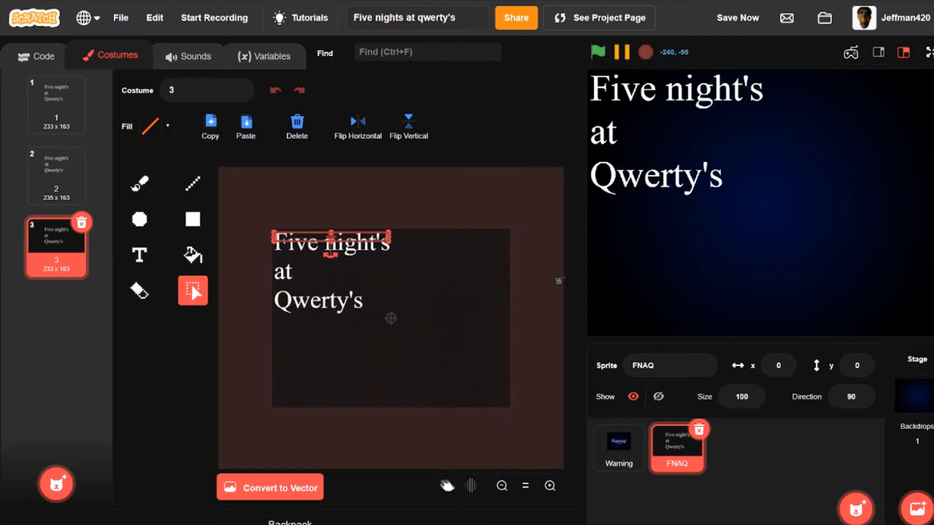
key(Right)
key(Right)
key(Right)
key(Right)
key(Right)
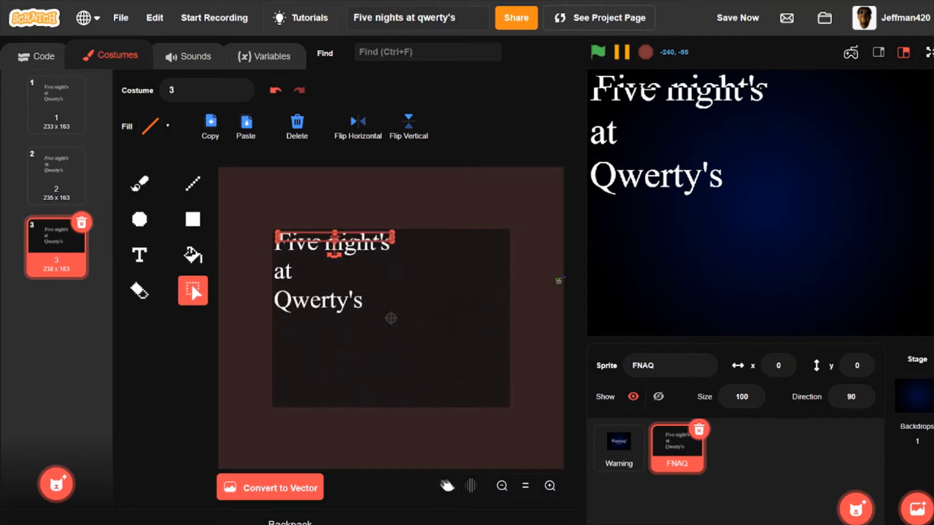
click(483, 277)
Shift the upper strip of "at" slightly left in costume 3.
drag(244, 252, 316, 280)
click(264, 260)
key(Left)
key(Left)
key(Left)
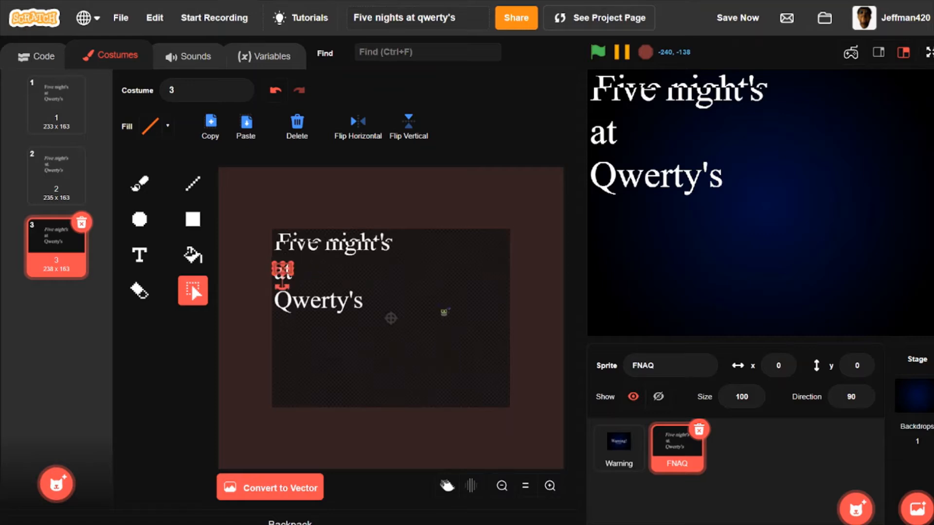
click(408, 327)
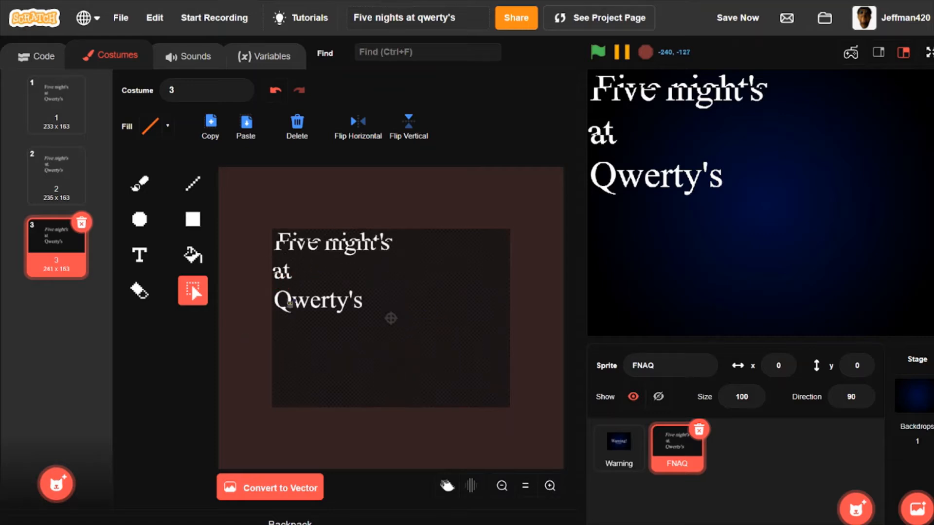
Shift the upper strip of "Qwerty's" left in costume 3 until it sticks out past the rest of the word.
drag(251, 292, 380, 300)
key(Left)
key(Left)
key(Left)
key(Left)
key(Left)
key(Left)
key(Left)
key(Left)
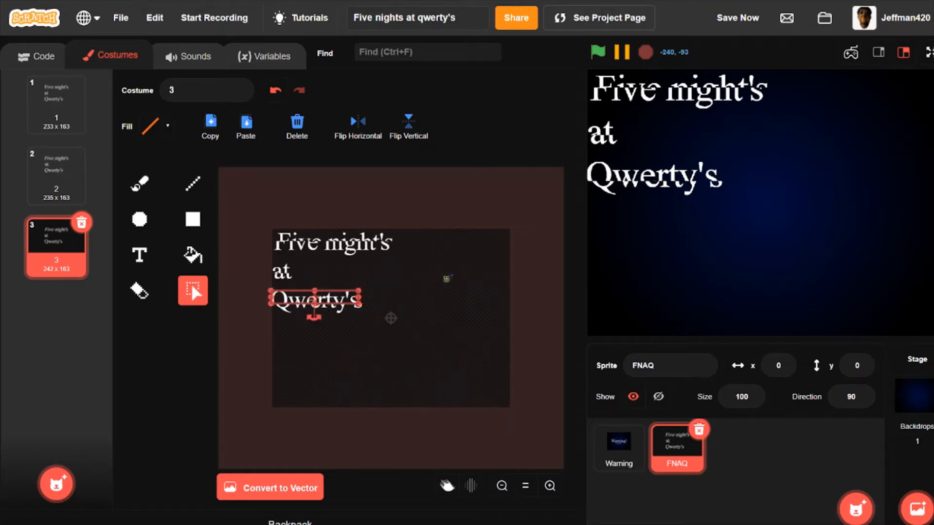
click(345, 234)
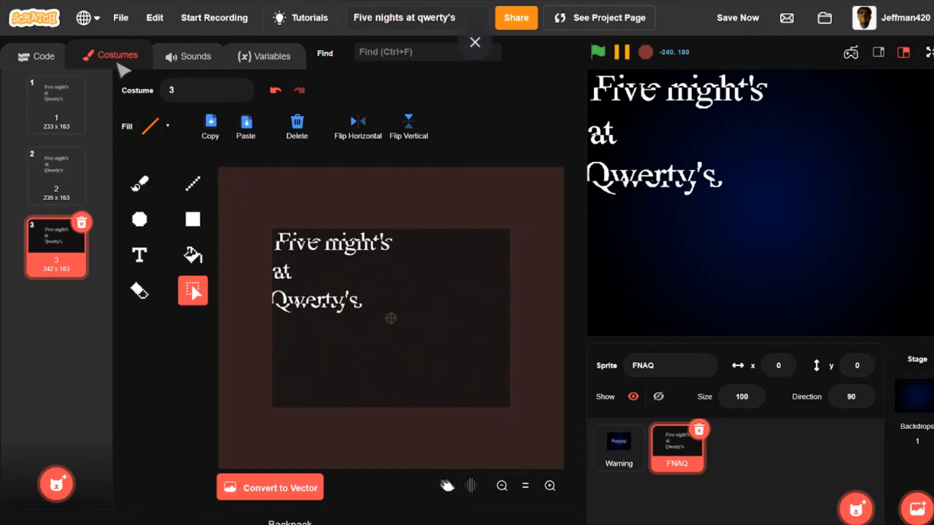
Convert all three FNAQ title costumes to vector and return to costume 1.
click(58, 103)
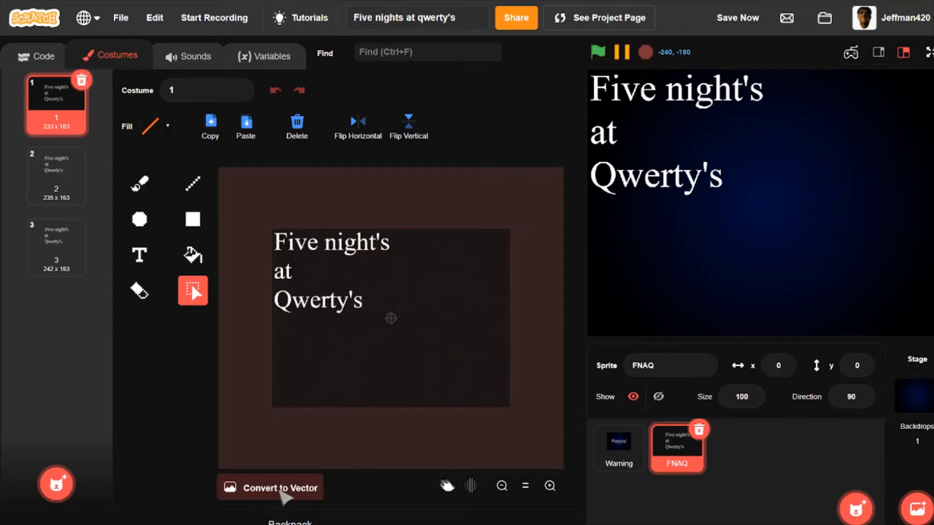
click(282, 493)
click(65, 176)
click(284, 491)
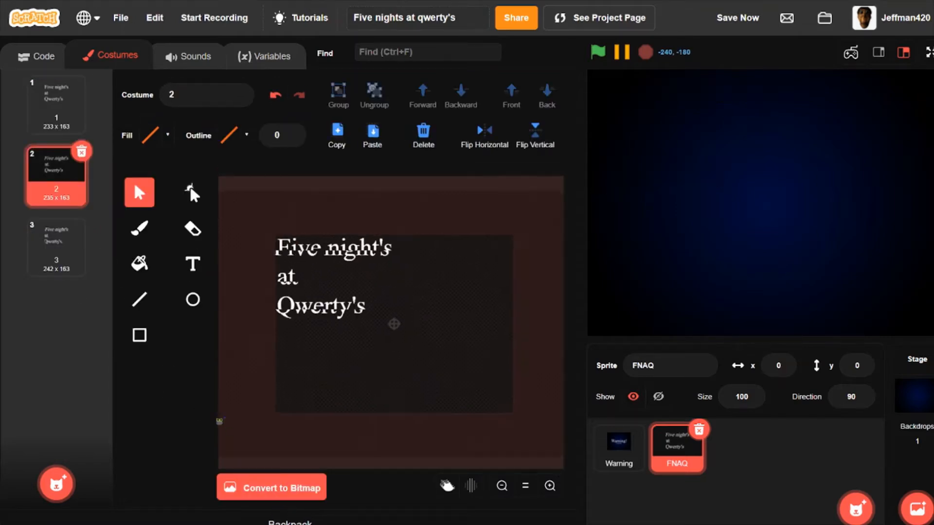
click(75, 254)
click(285, 487)
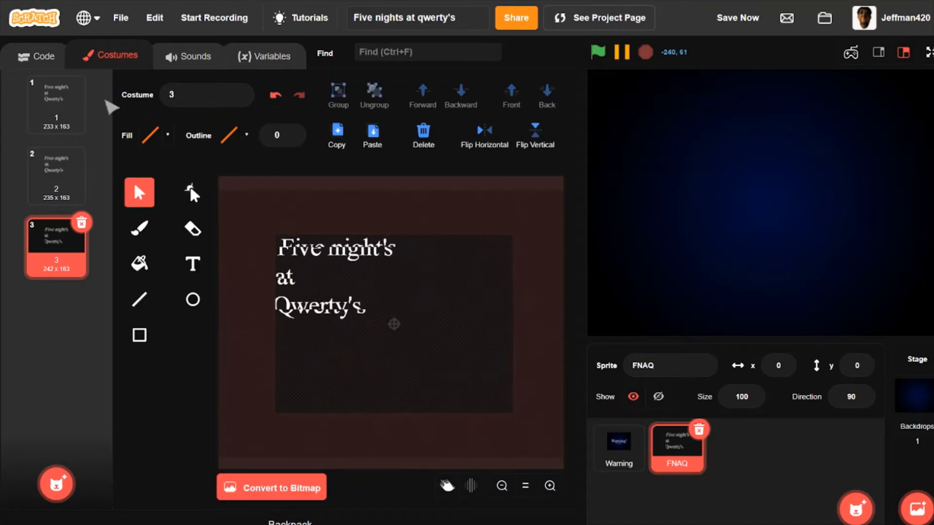
click(74, 93)
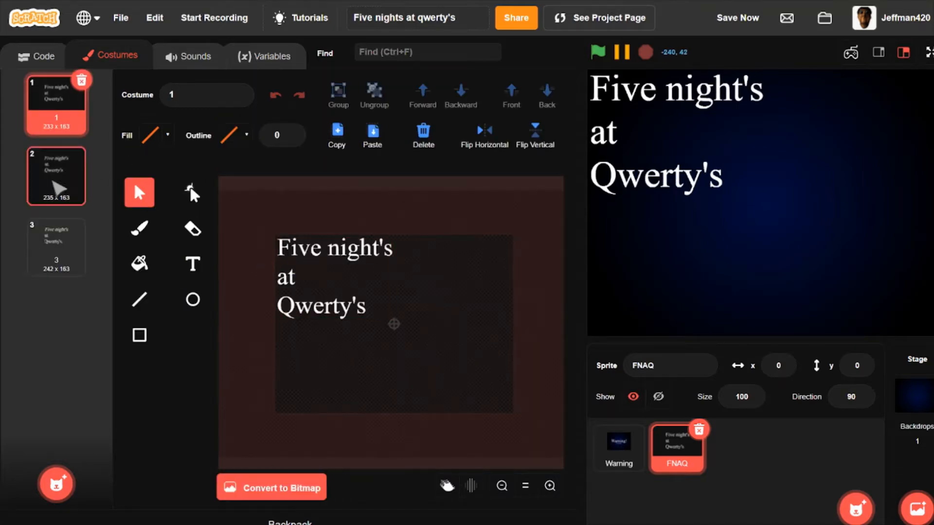
click(61, 187)
click(56, 258)
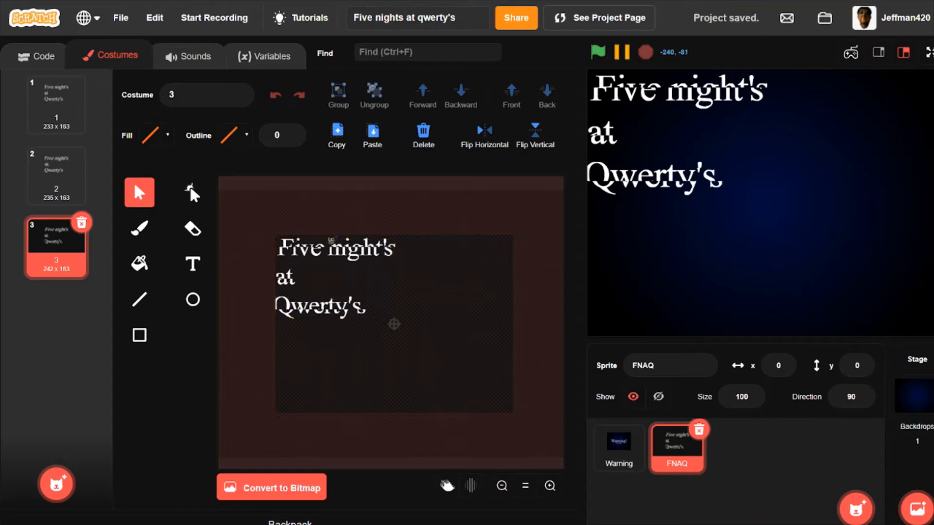
click(331, 240)
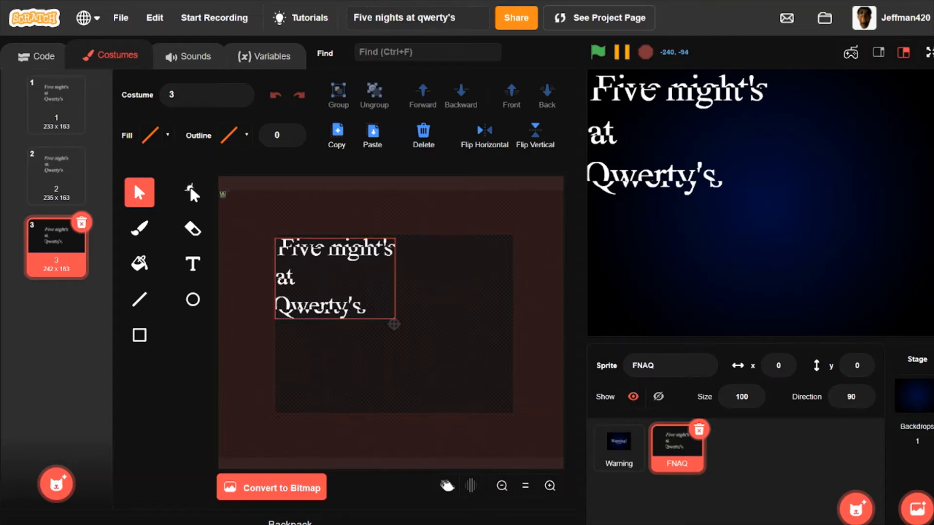
click(56, 102)
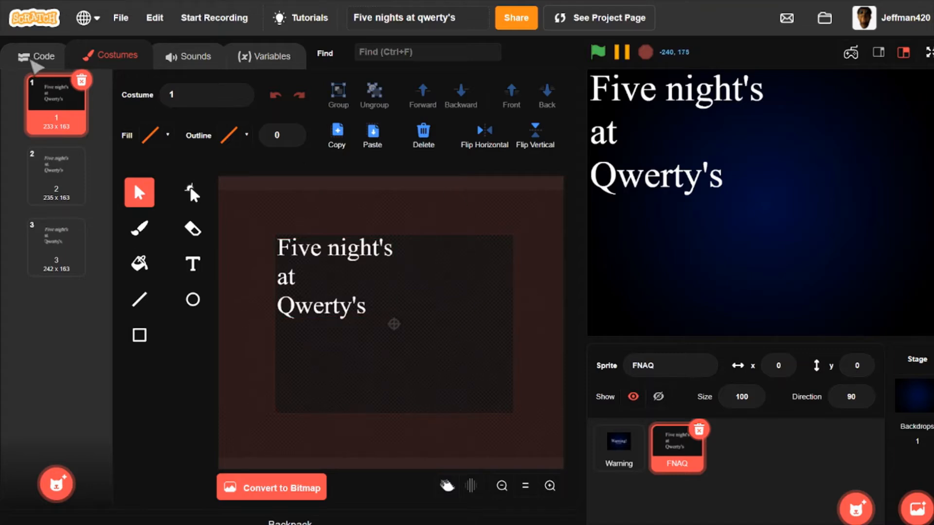
Build a green-flag script for the FNAQ sprite that goes to x 0, y 0, goes to the front layer and hides.
click(37, 55)
click(31, 197)
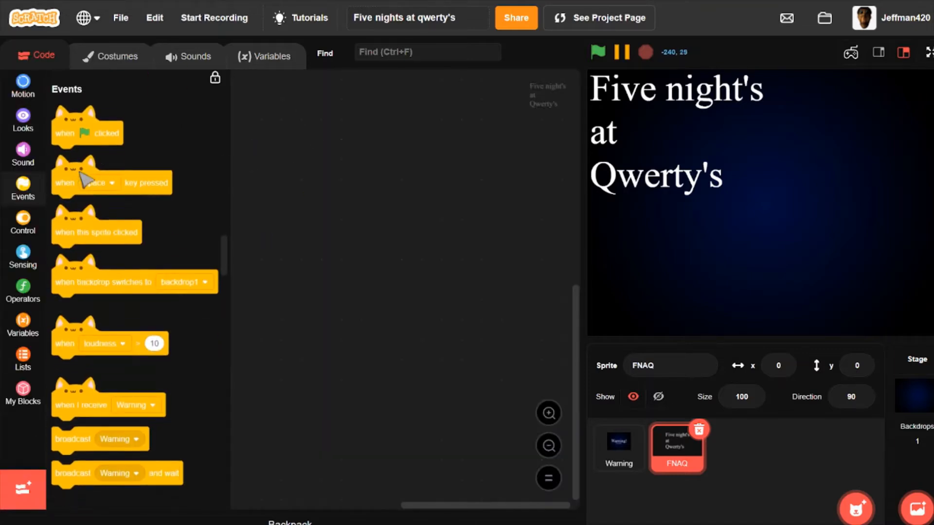
drag(64, 125, 288, 116)
click(14, 121)
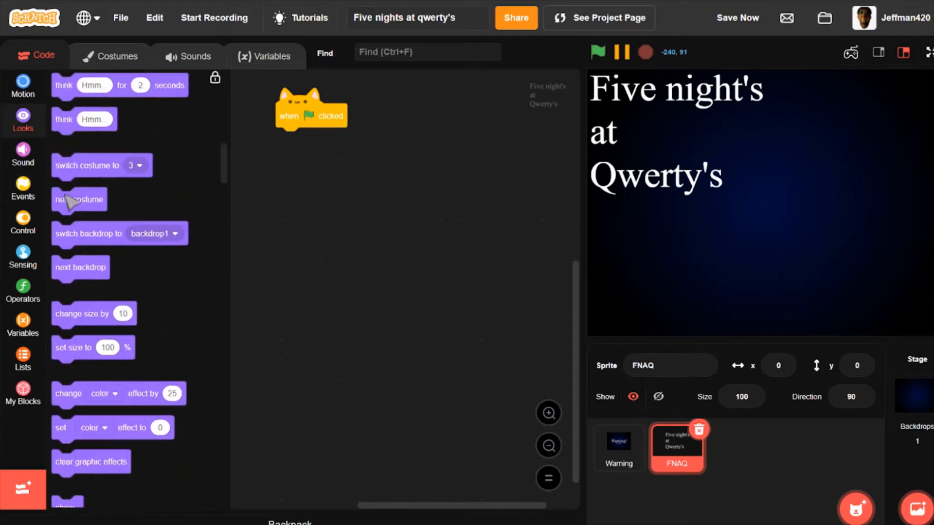
scroll(161, 334, down, 3)
drag(107, 464, 314, 148)
drag(73, 411, 299, 168)
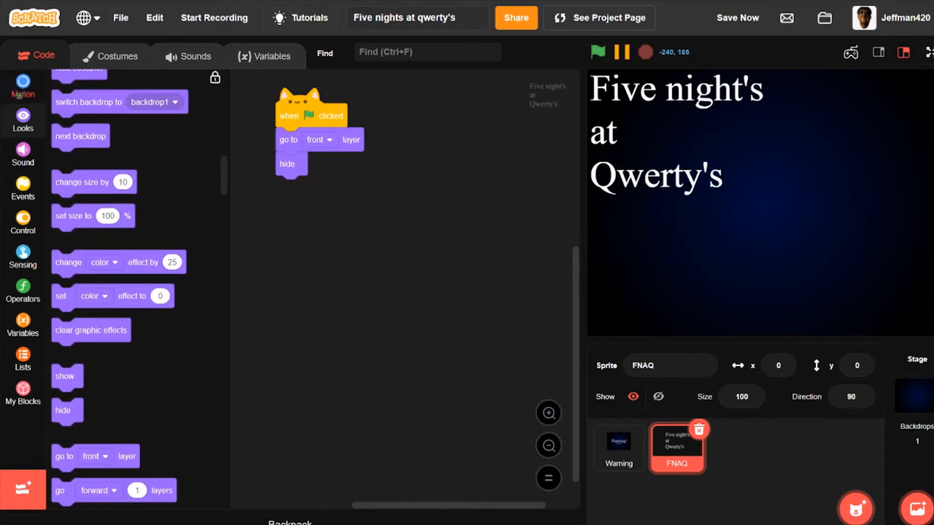
click(23, 85)
drag(93, 260, 316, 142)
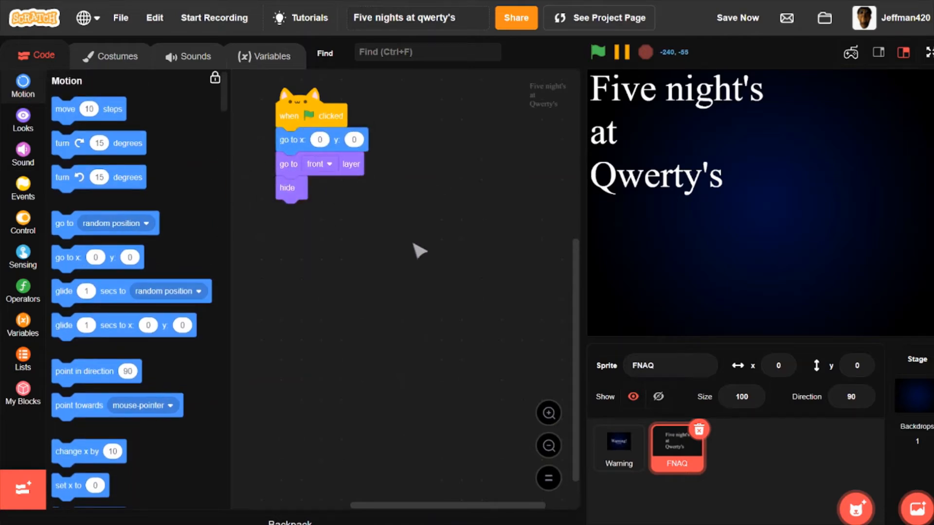
drag(409, 207, 343, 189)
drag(363, 238, 326, 175)
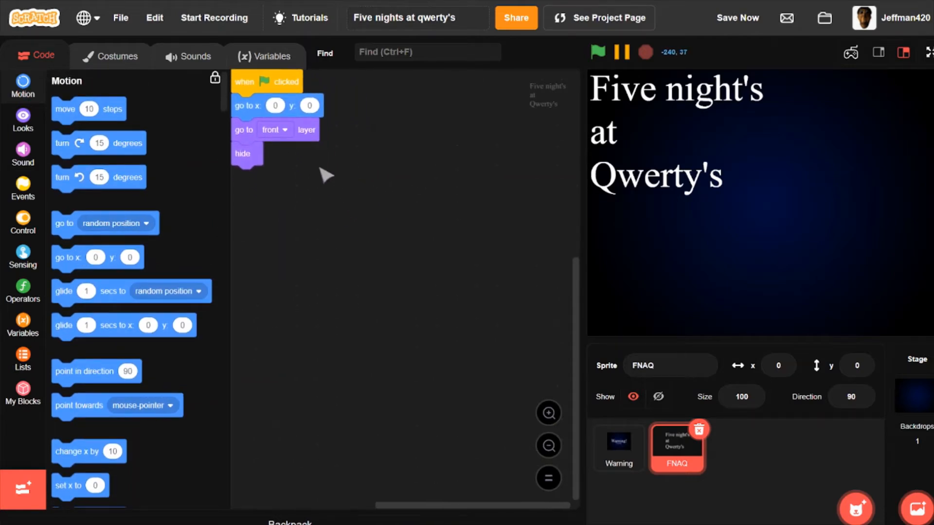
Add a second script that shows the FNAQ sprite when it receives the Warning message.
right_click(253, 98)
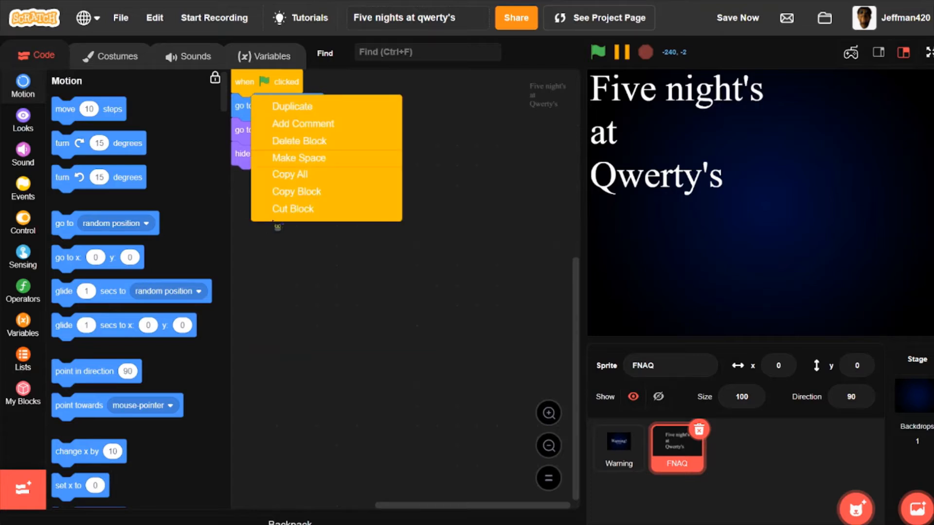
click(286, 242)
click(23, 187)
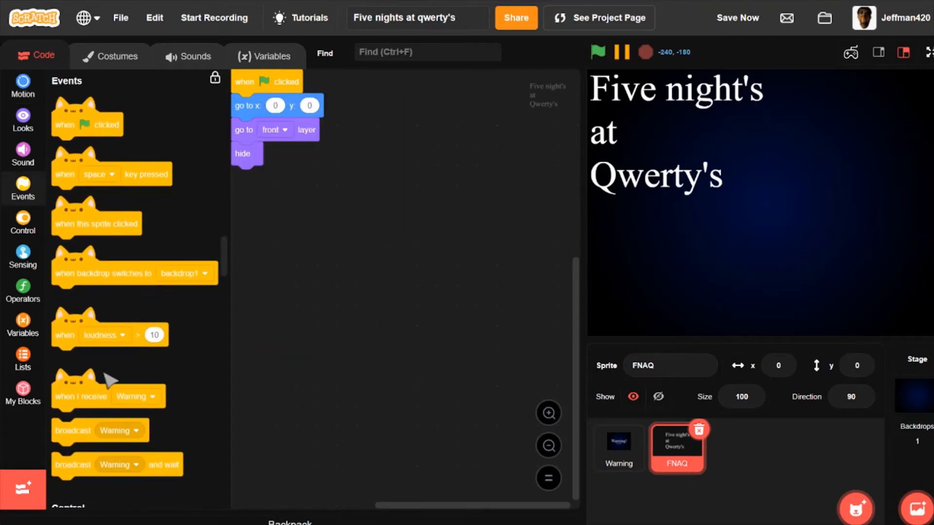
drag(80, 397, 342, 199)
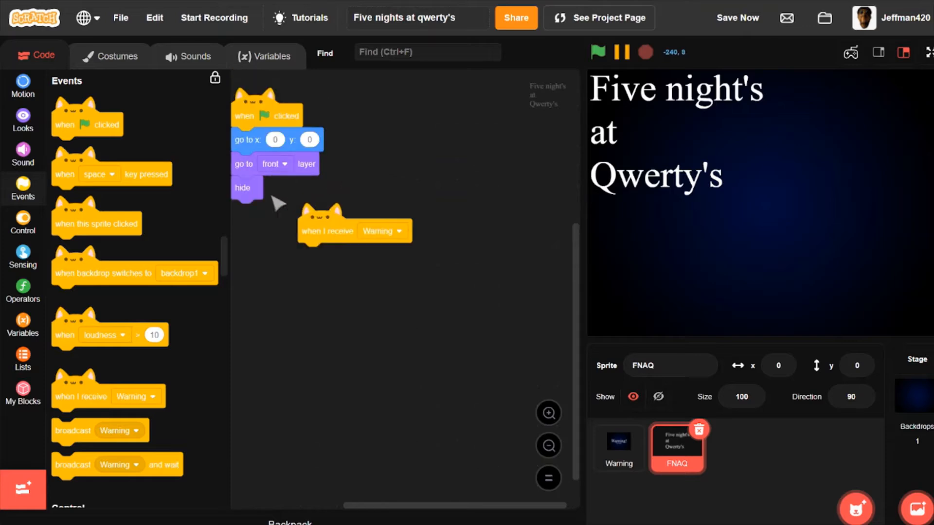
mouse_move(252, 196)
mouse_down()
mouse_move(263, 273)
mouse_move(267, 234)
mouse_move(252, 200)
mouse_up()
right_click(247, 191)
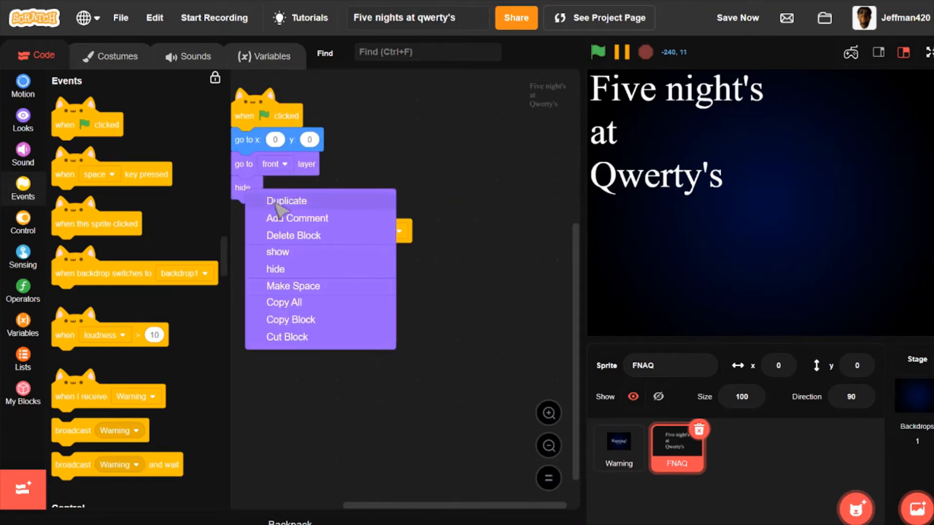
click(275, 201)
click(313, 254)
right_click(311, 253)
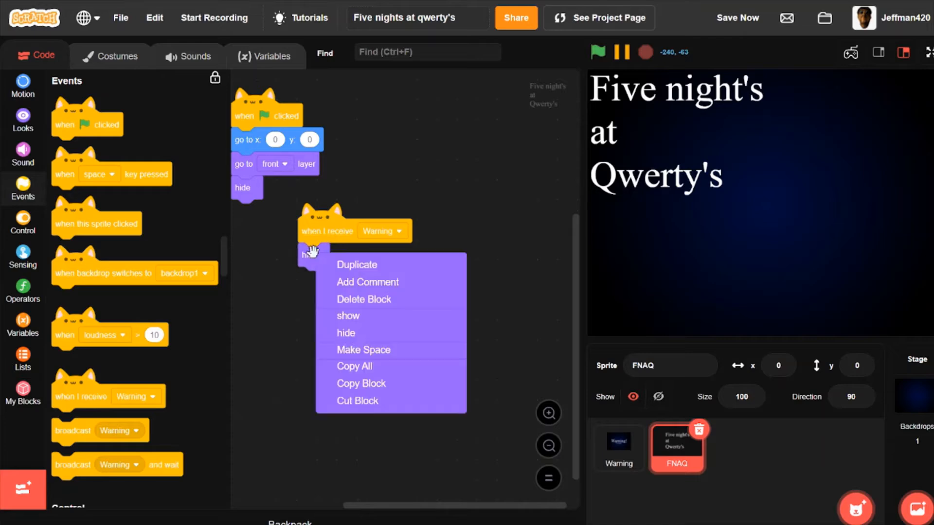
click(366, 320)
scroll(350, 340, down, 2)
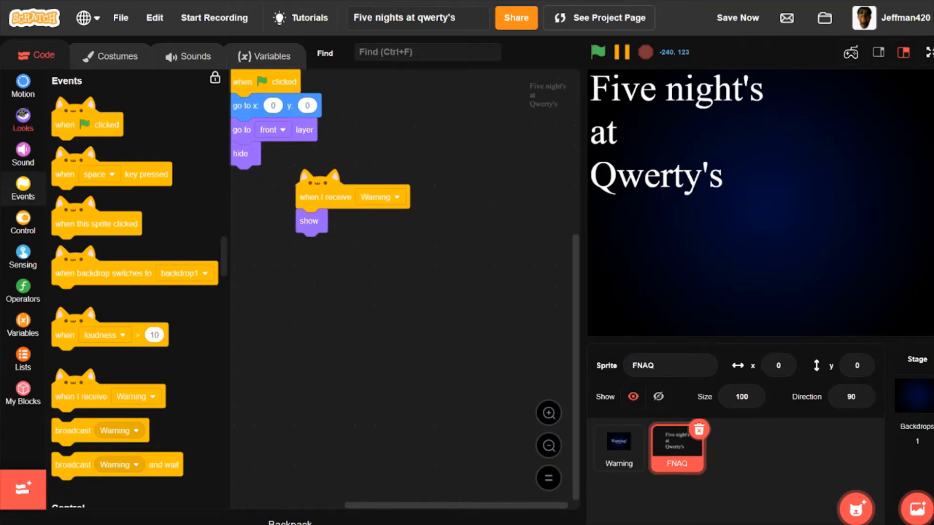
Insert a 2-second wait before the show block in the Warning script.
click(23, 224)
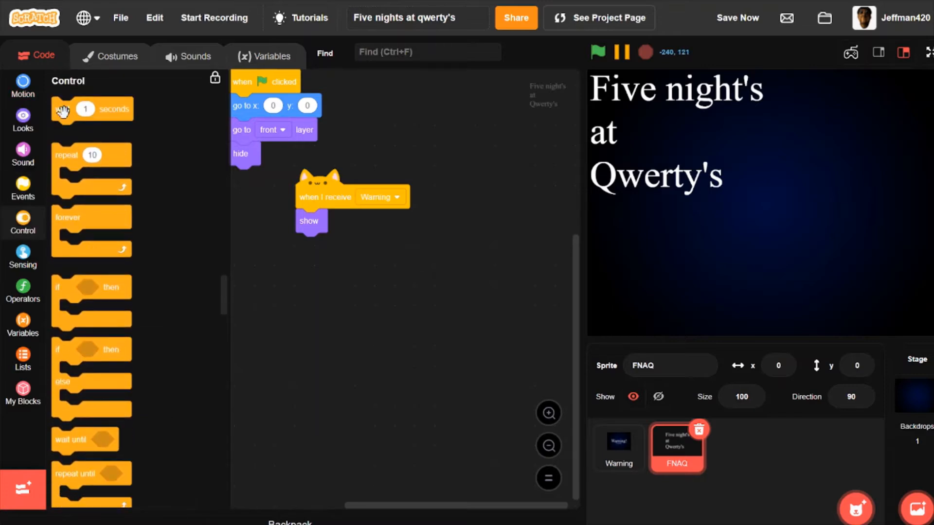
drag(63, 112, 307, 215)
click(330, 222)
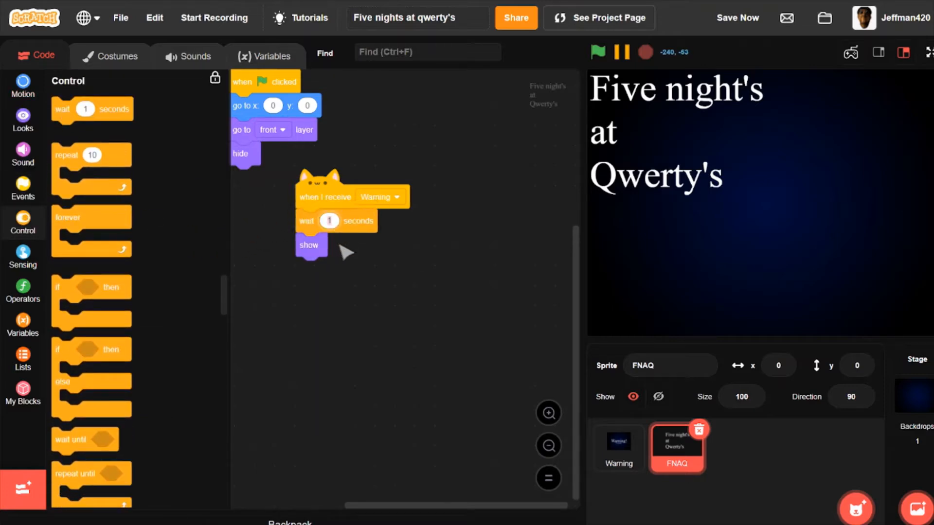
text(2)
click(342, 281)
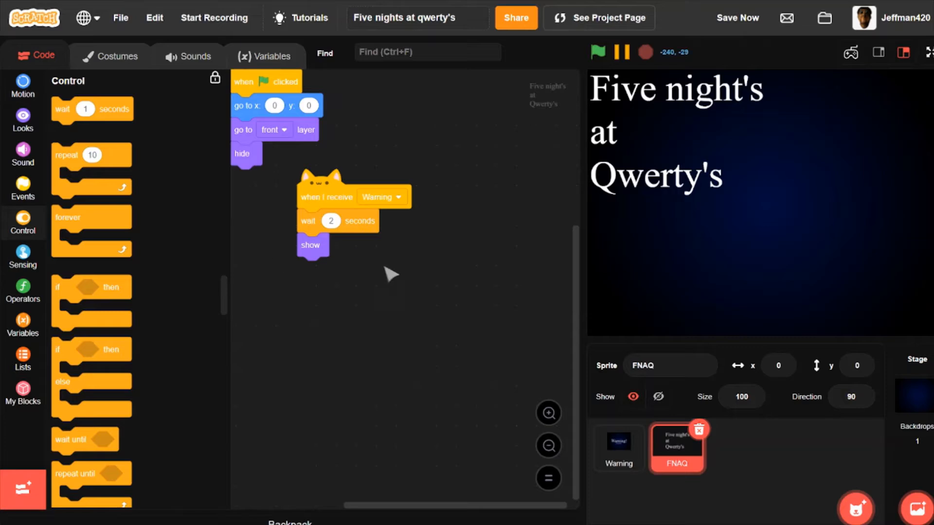
Add a new blank painted backdrop to the Stage.
click(914, 394)
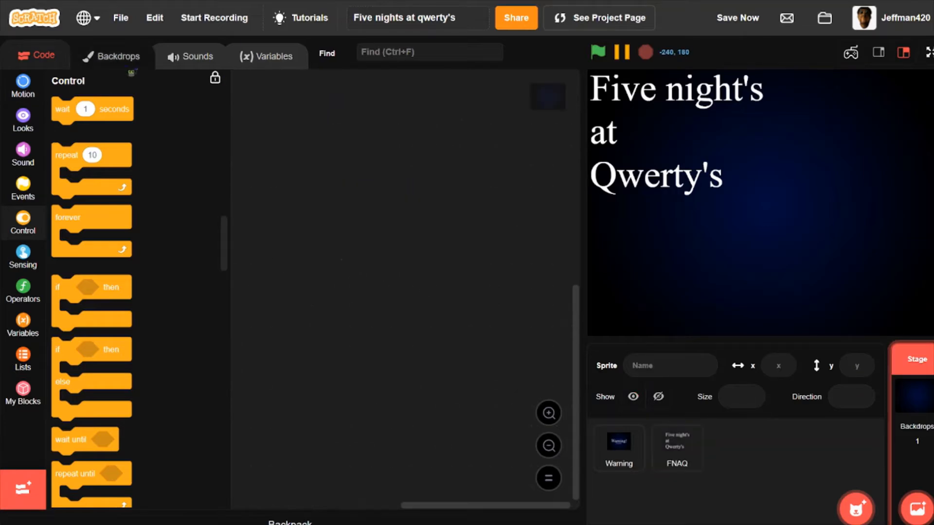
click(114, 56)
mouse_move(55, 474)
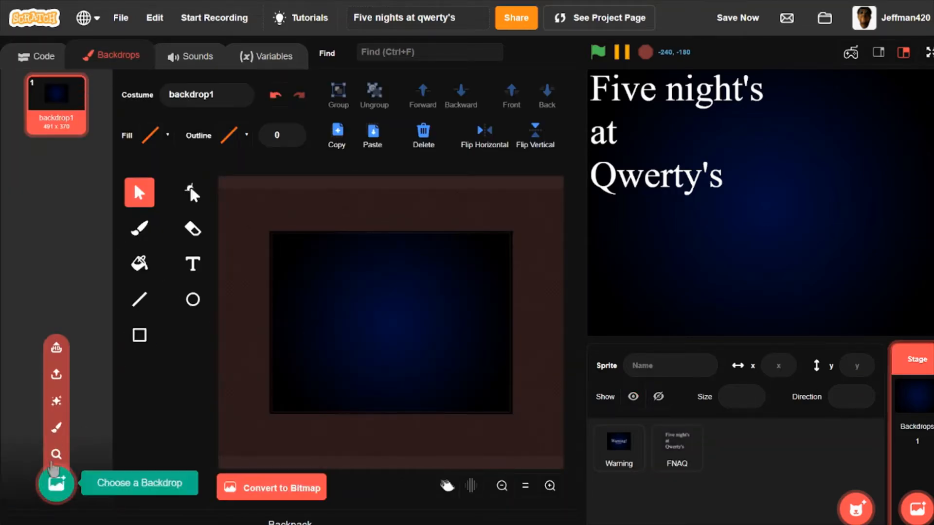
click(56, 427)
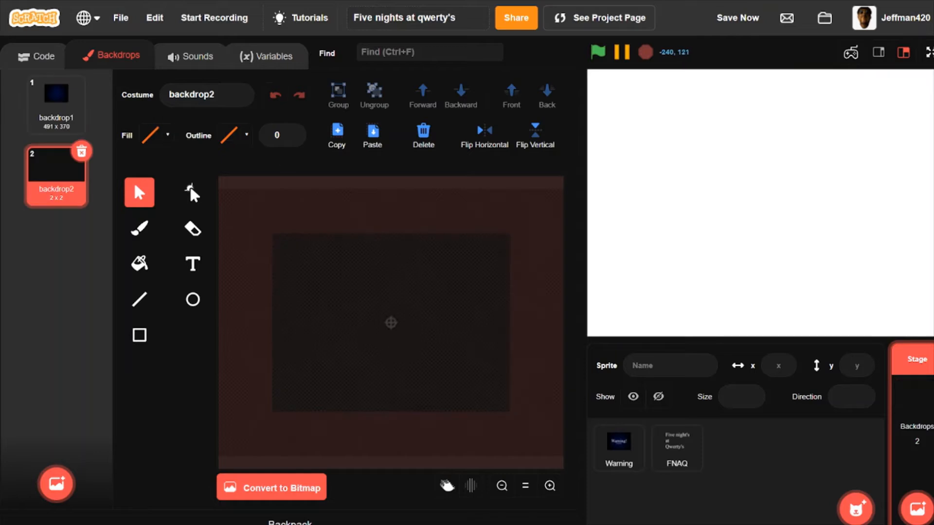
For a rectangle on backdrop2, choose a radial gradient fill and set its outer color to a dark grey with shade 0, 23.
click(141, 338)
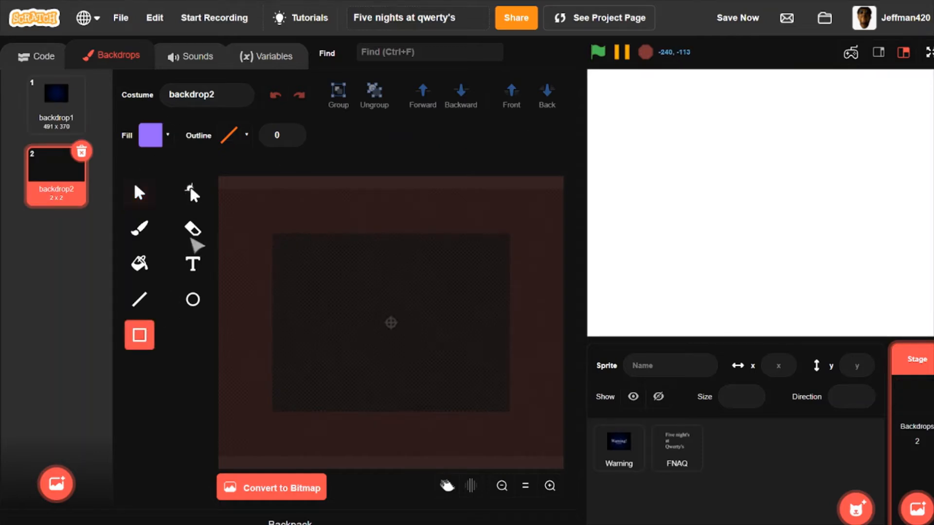
click(150, 135)
click(56, 97)
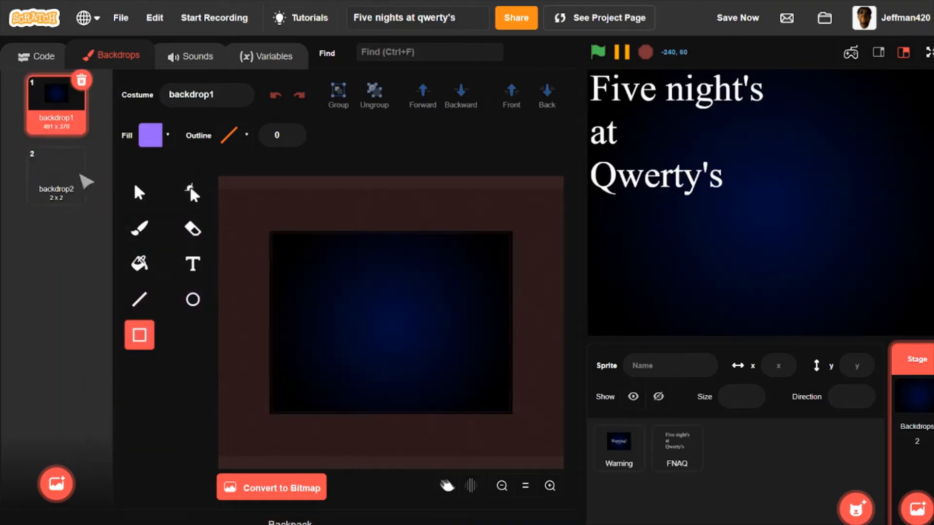
click(80, 176)
click(151, 135)
drag(145, 308, 51, 321)
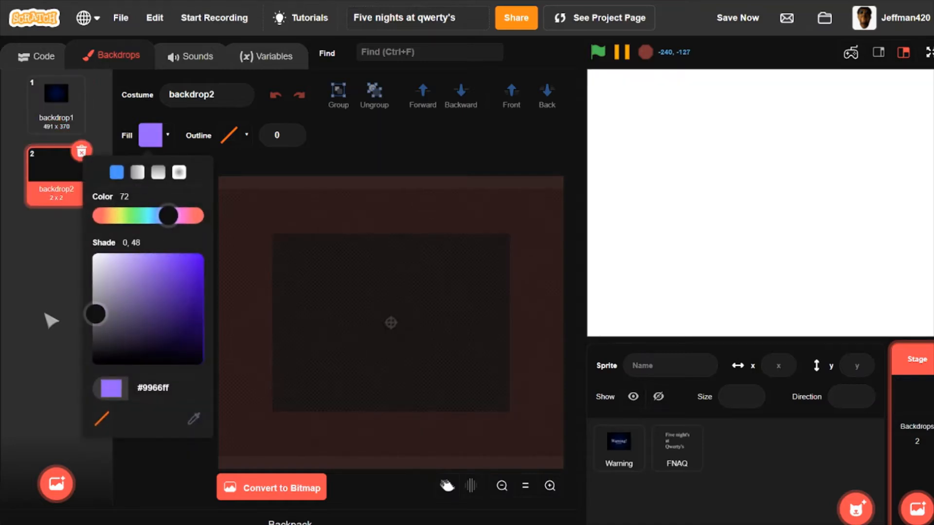
click(179, 172)
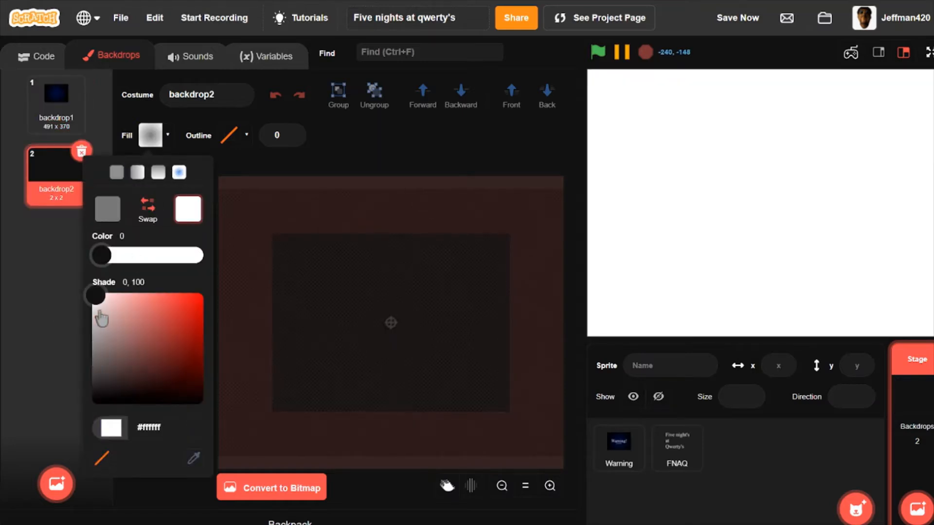
click(147, 208)
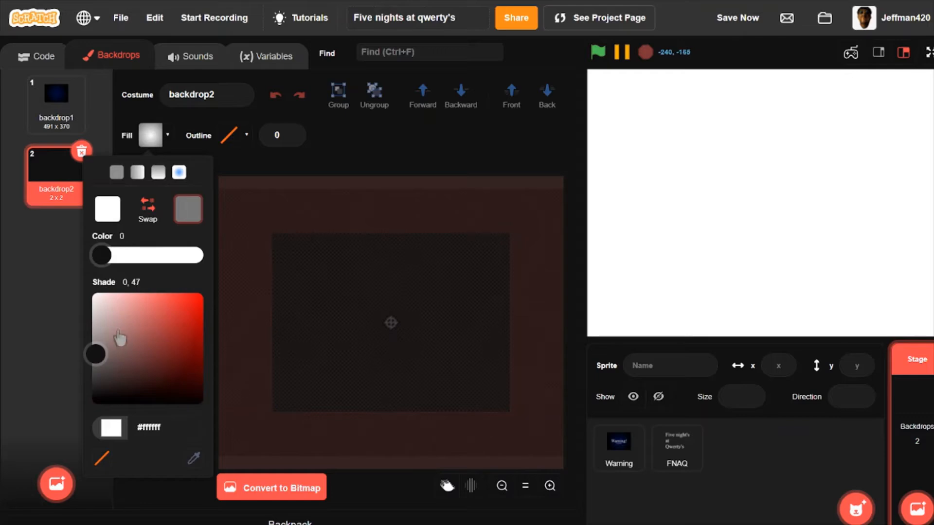
drag(95, 354, 95, 380)
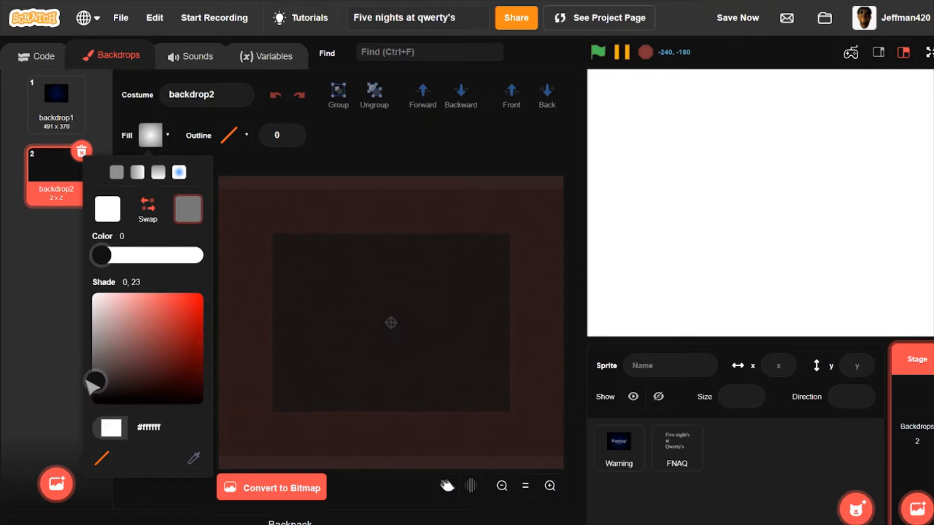
Set the gradient's inner color to grey with shade 0, 53 and draw a rectangle of about 482 x 361 covering the backdrop2 canvas.
click(110, 208)
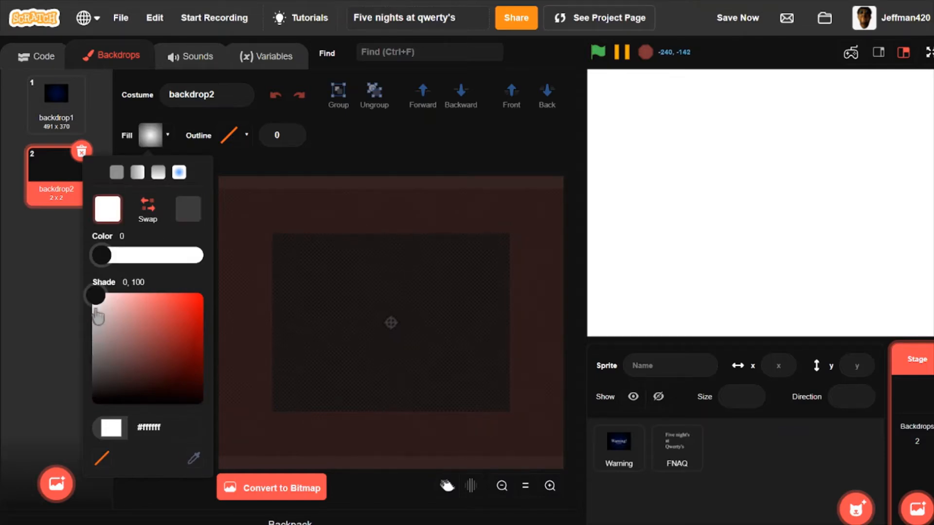
click(99, 370)
drag(90, 384, 73, 348)
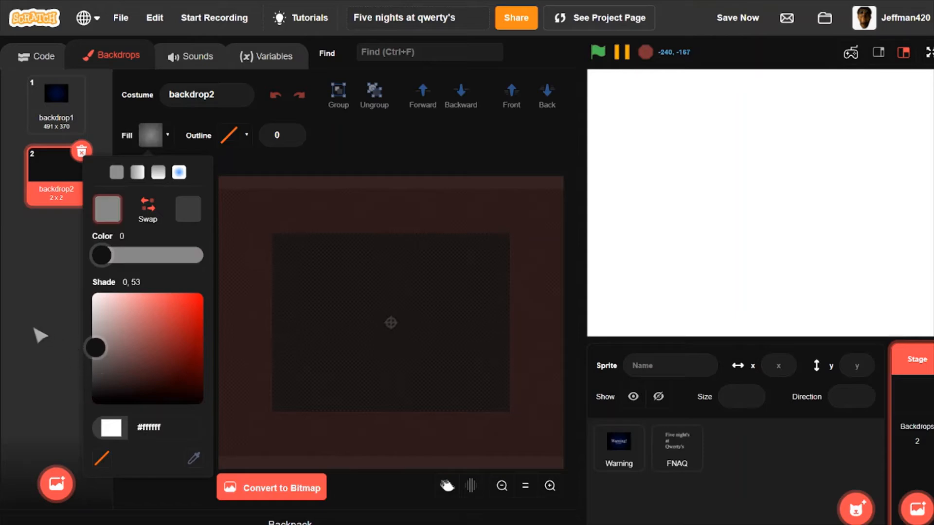
click(51, 331)
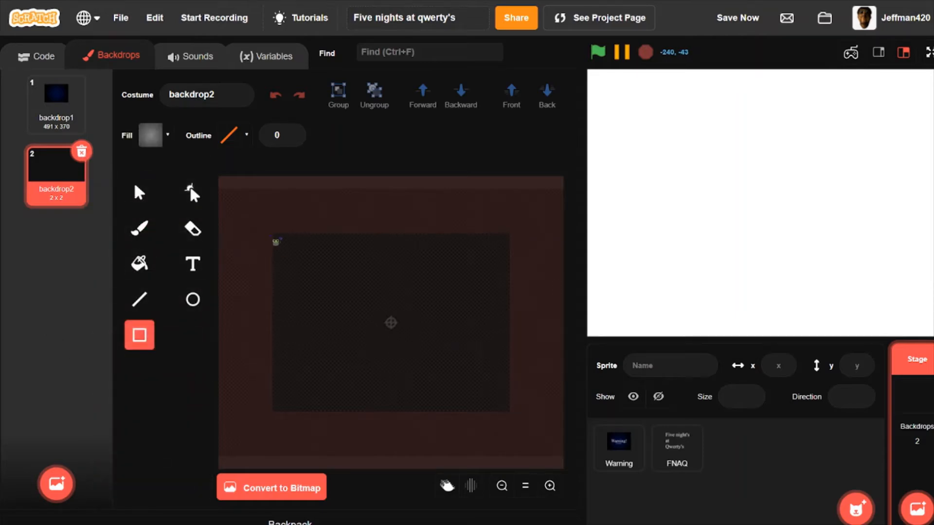
mouse_move(287, 256)
mouse_down()
mouse_move(435, 388)
mouse_move(512, 408)
mouse_move(516, 419)
mouse_up()
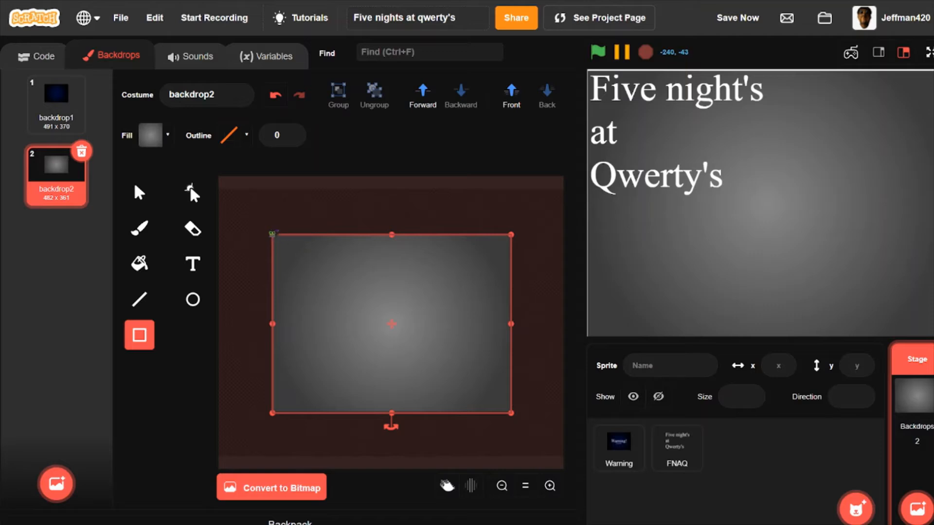
Delete the stray point beside the gradient rectangle on backdrop2 and center the rectangle on the canvas.
click(267, 234)
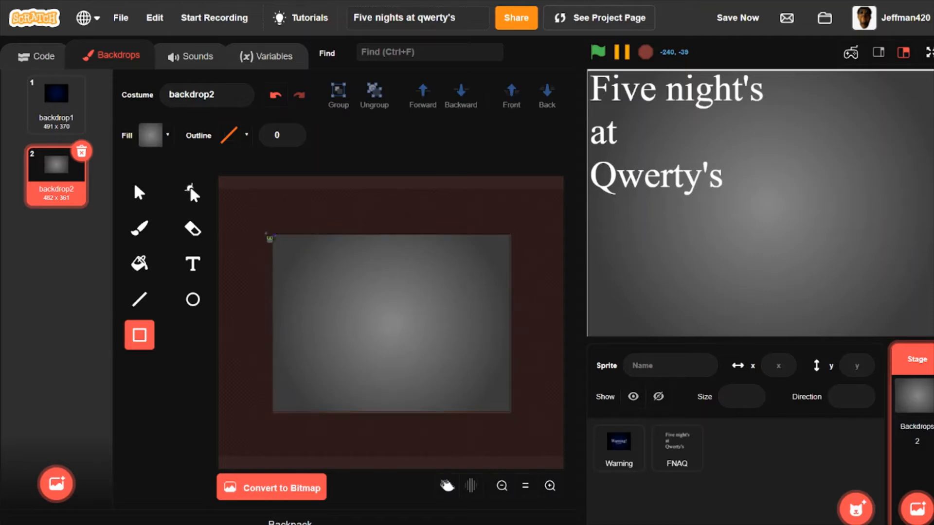
click(266, 234)
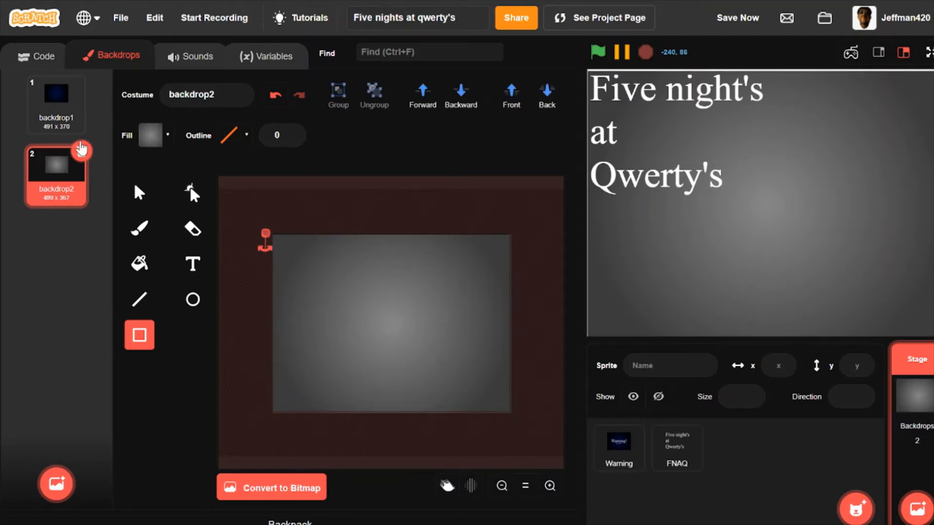
click(139, 191)
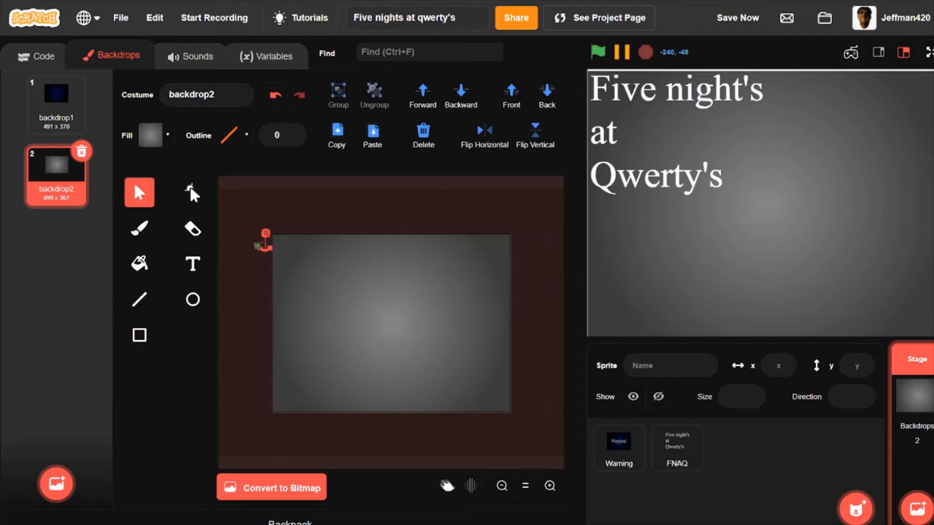
key(Delete)
click(323, 296)
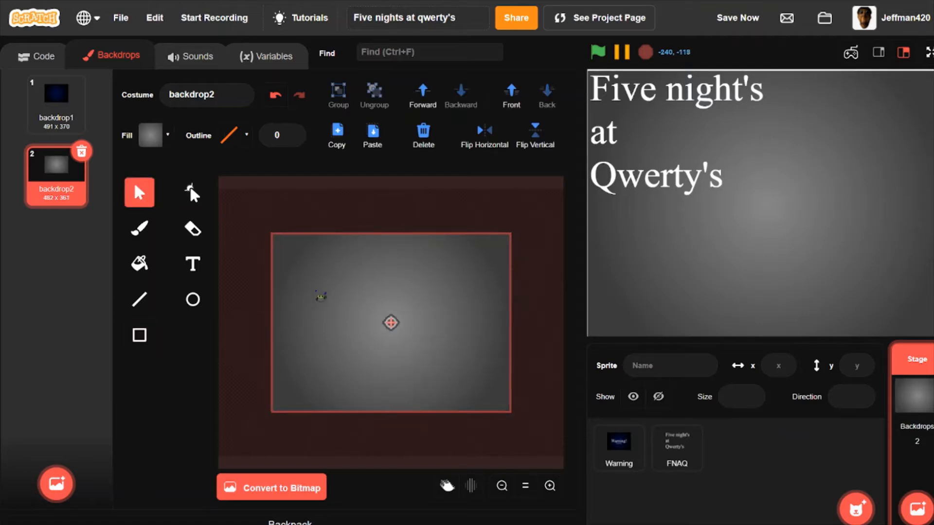
click(540, 223)
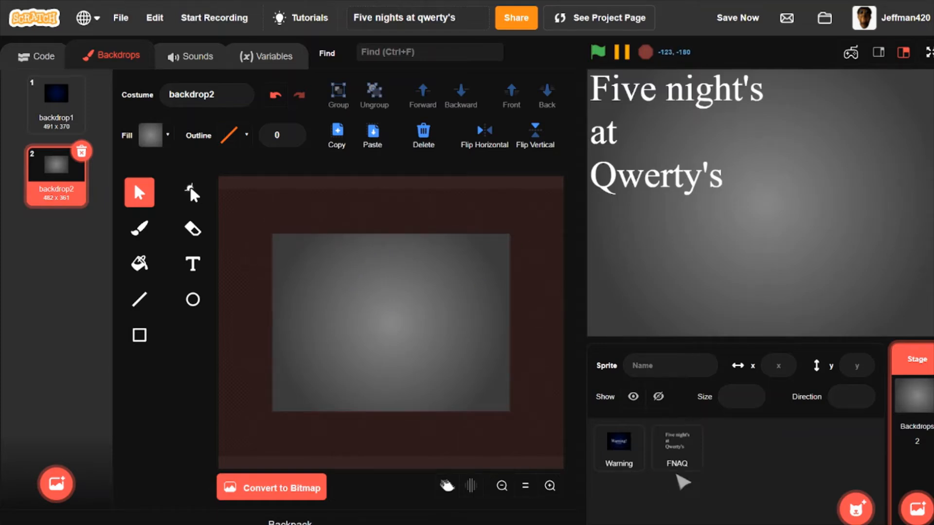
Build a green-flag script for the Stage that switches the backdrop to backdrop1.
click(43, 57)
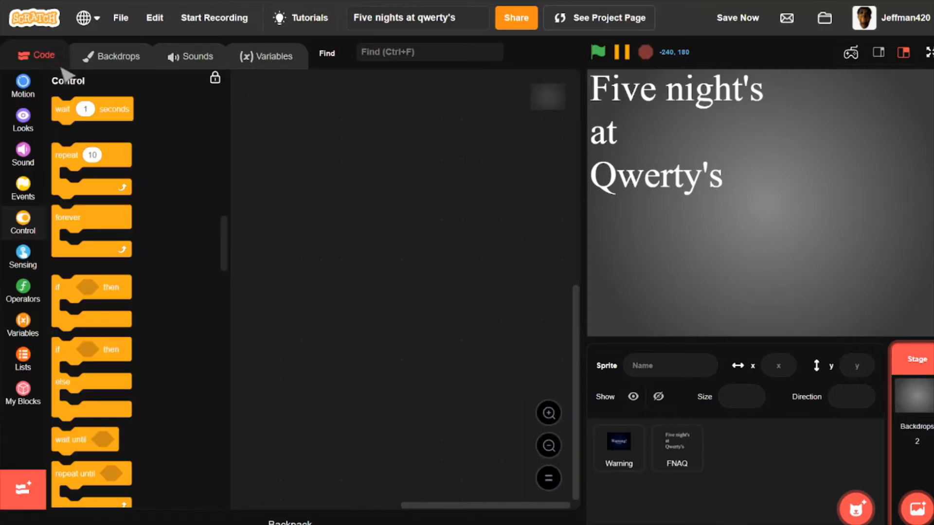
click(23, 188)
drag(68, 124, 230, 165)
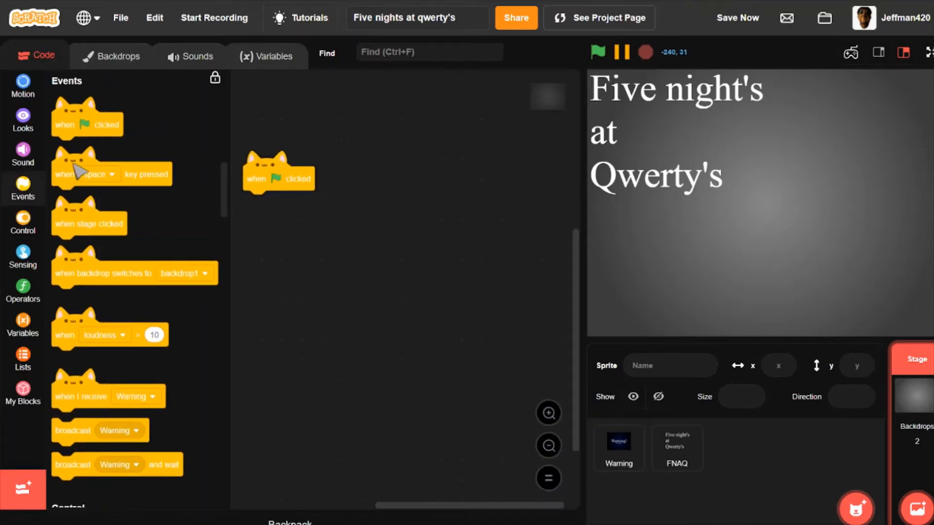
click(22, 119)
drag(90, 114, 306, 217)
click(343, 203)
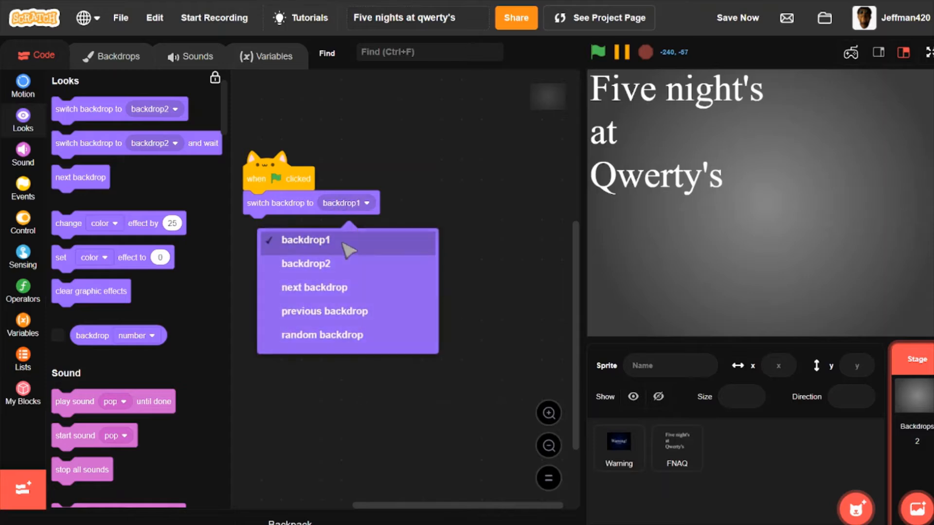
click(344, 244)
Add a Stage script that waits 2 seconds on receiving the Warning message and switches the backdrop to backdrop2.
click(23, 187)
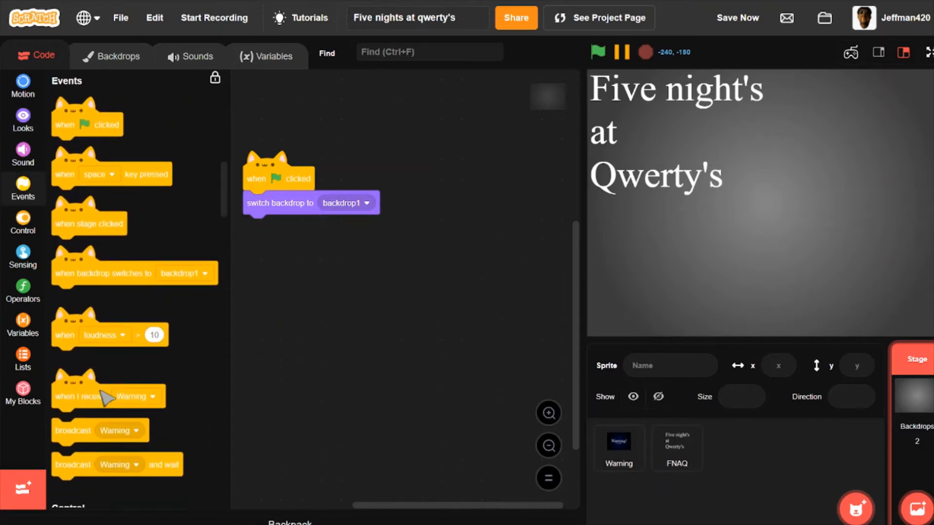
drag(101, 391, 322, 273)
click(23, 221)
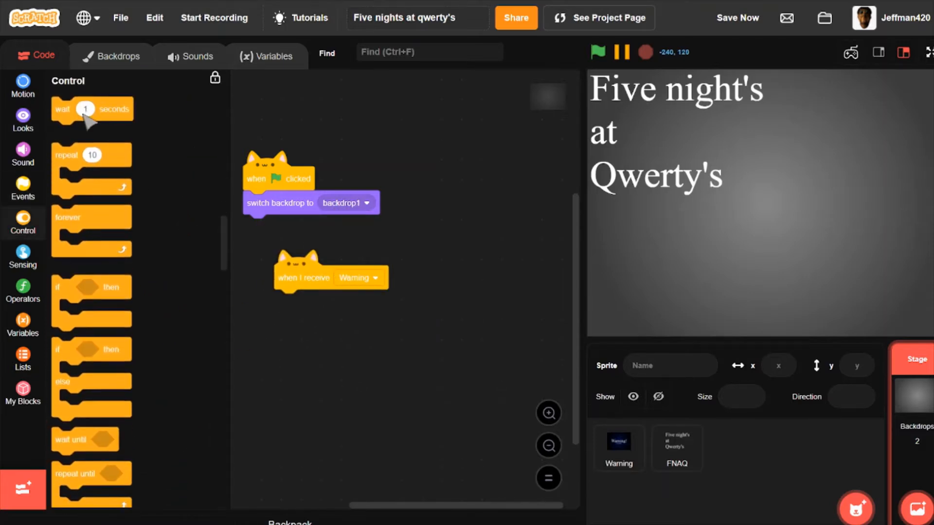
drag(75, 113, 299, 309)
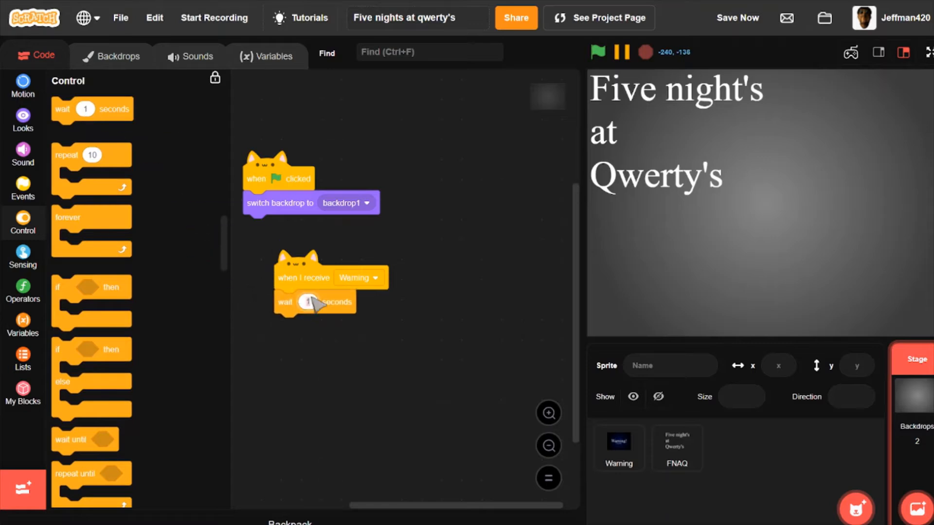
click(307, 302)
text(2)
click(333, 363)
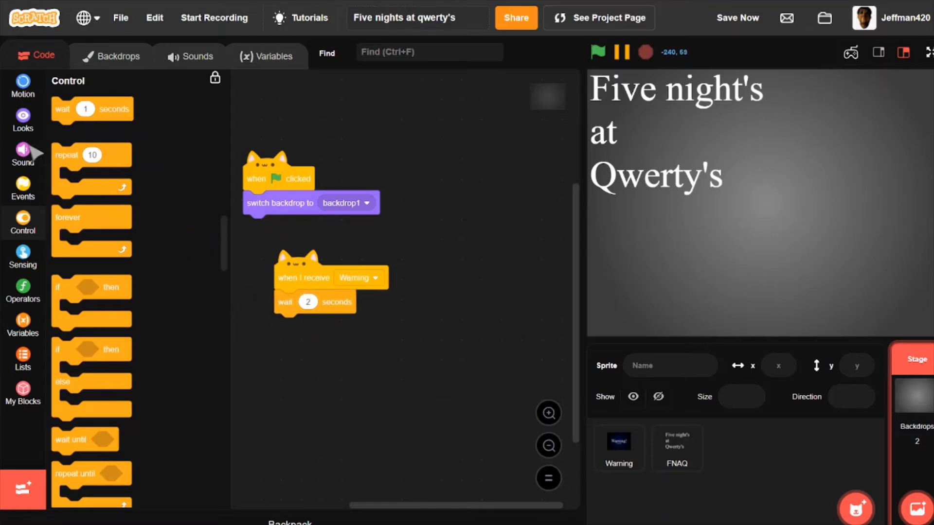
click(26, 121)
drag(85, 111, 320, 344)
Duplicate the FNAQ sprite's Warning script and remove the copy's wait and show blocks, keeping only the message hat block.
click(694, 463)
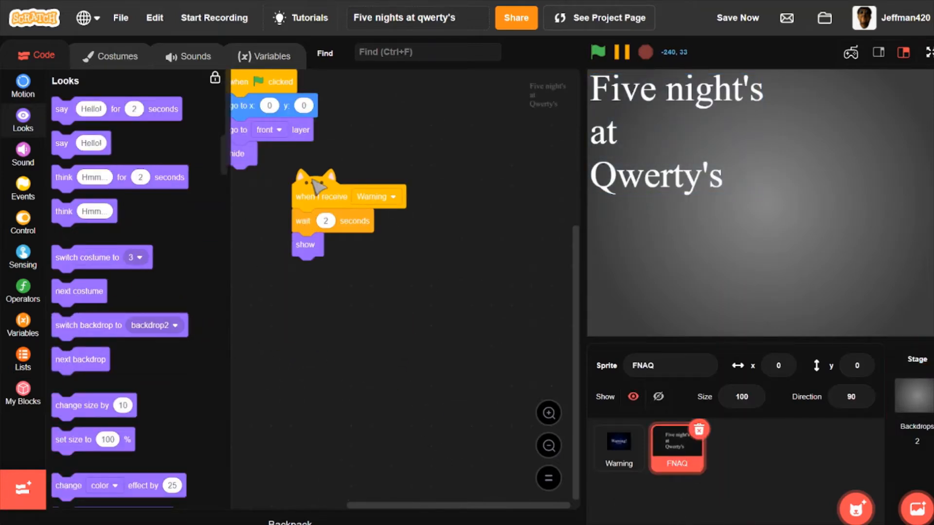
right_click(321, 193)
click(350, 204)
click(491, 181)
drag(474, 231, 54, 241)
Copy the costume-switching blocks inside the Warning sprite's repeat 100 loop and paste them into the FNAQ sprite's code.
click(618, 450)
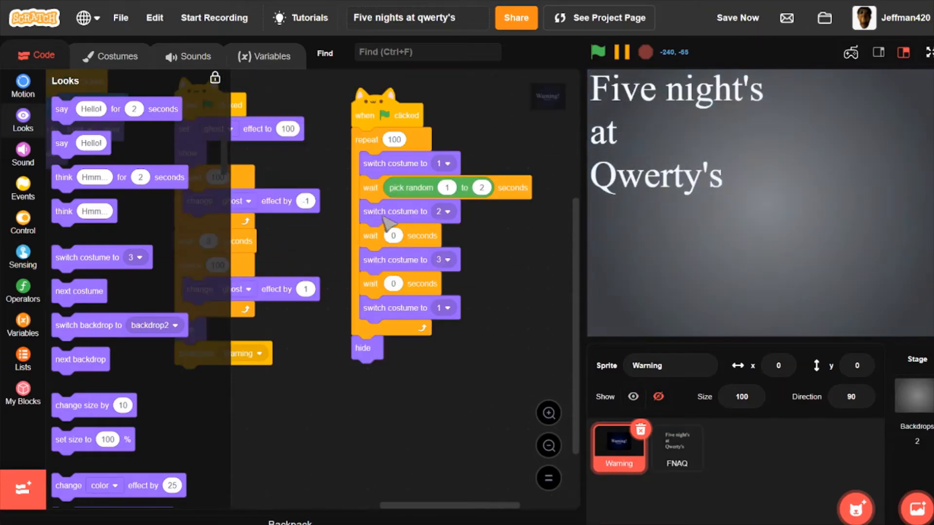
right_click(385, 170)
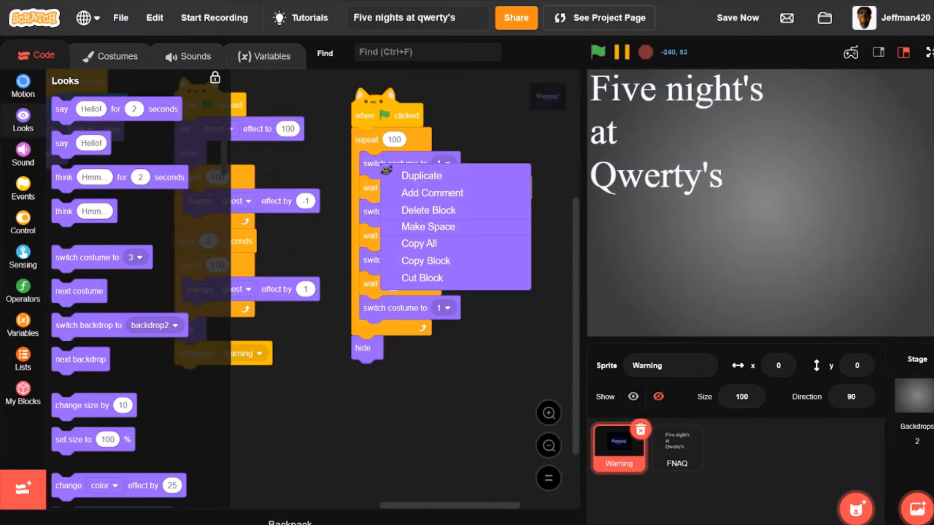
click(424, 176)
click(43, 245)
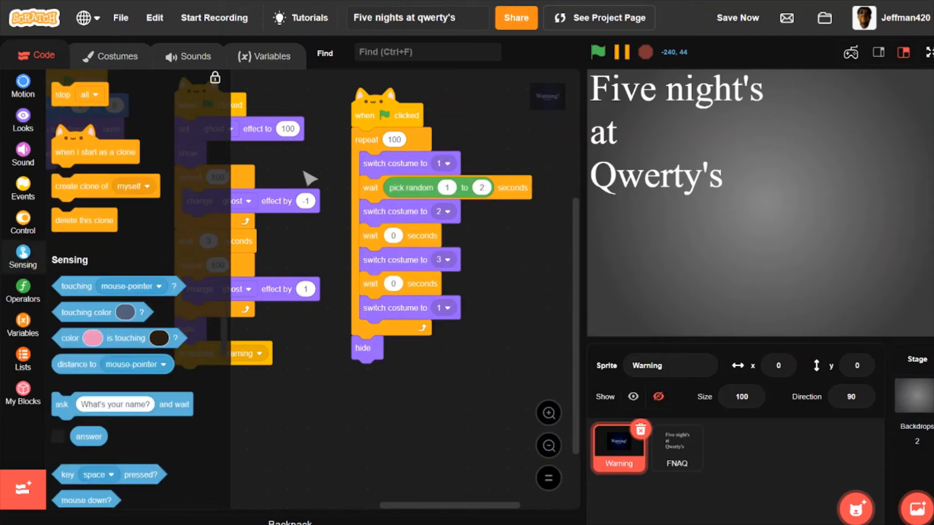
right_click(396, 163)
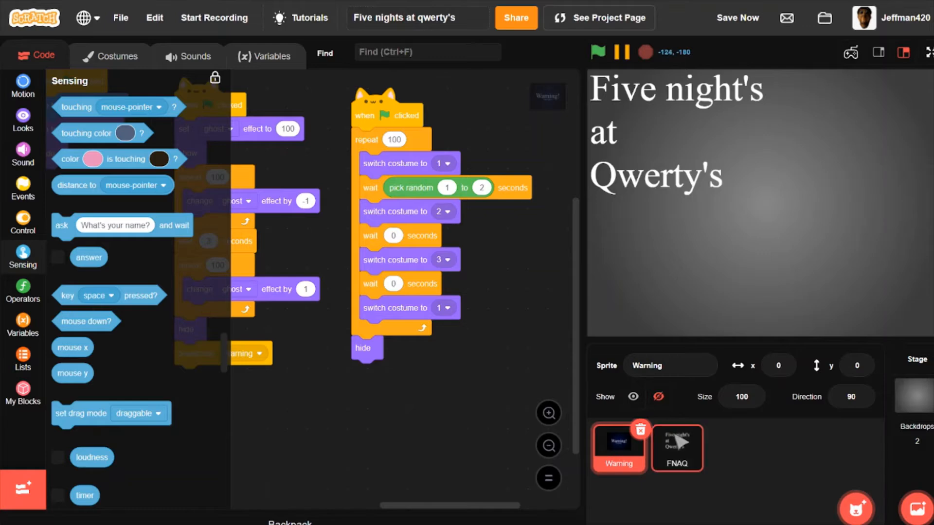
click(676, 445)
right_click(456, 298)
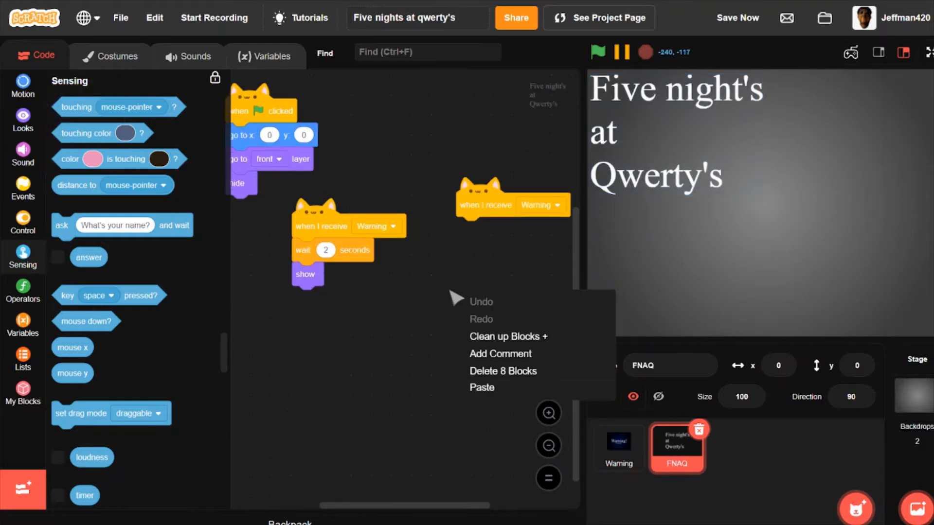
click(501, 389)
Remove all the pasted switch costume blocks from the FNAQ sprite's glitch stack, keeping only its three wait blocks.
scroll(385, 209, down, 5)
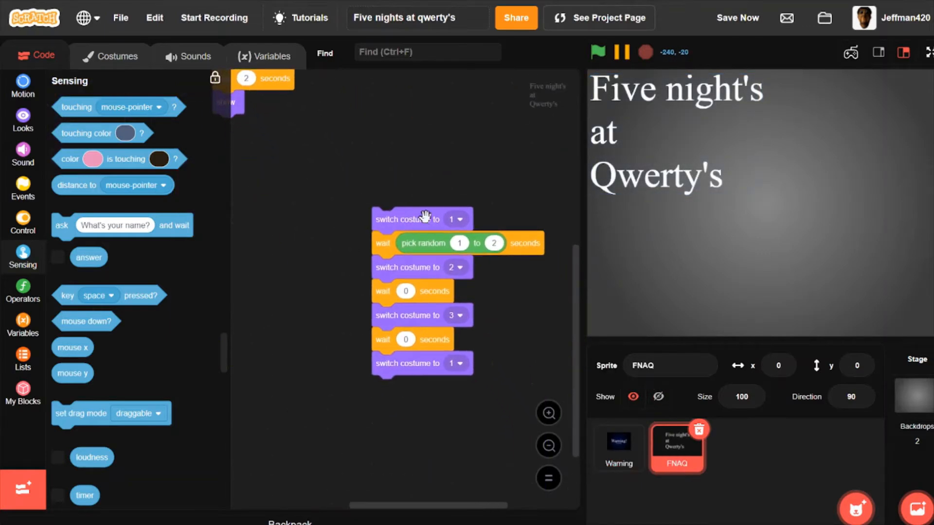
drag(434, 374, 53, 379)
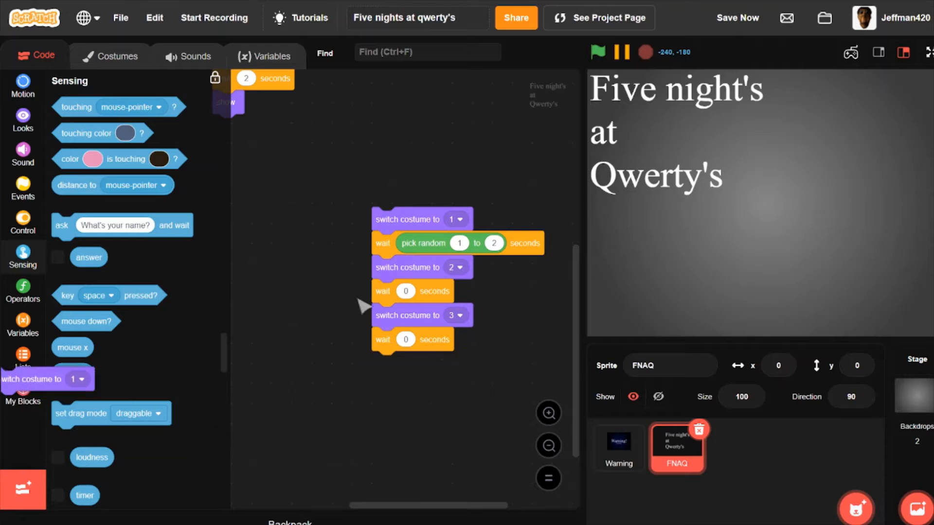
right_click(417, 314)
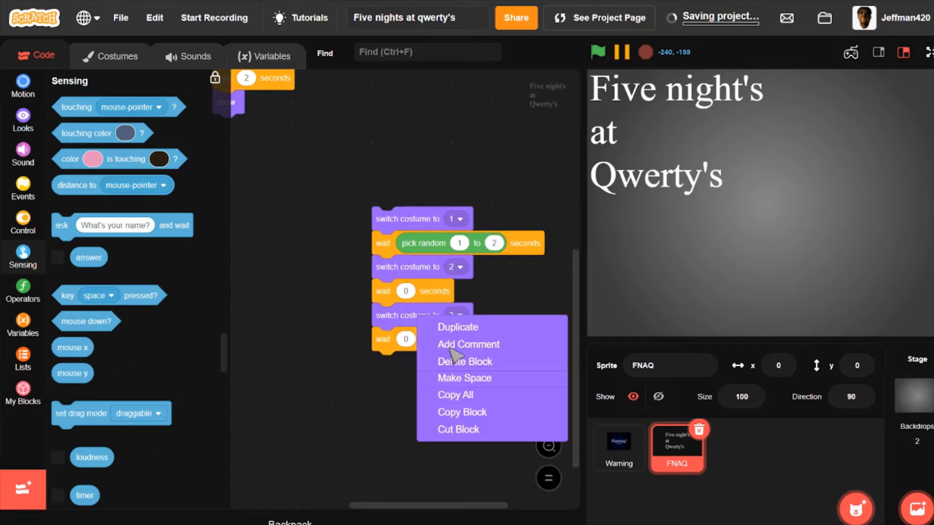
click(482, 362)
right_click(443, 274)
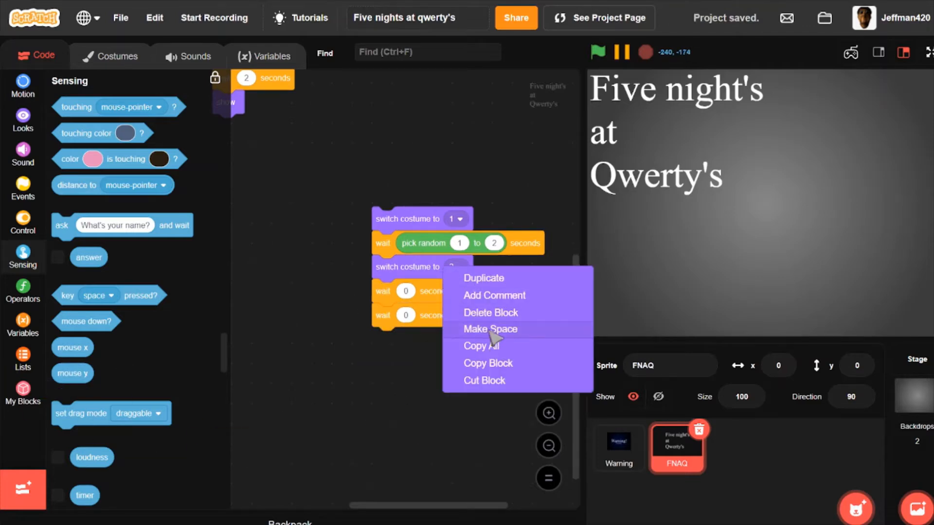
click(483, 312)
right_click(418, 216)
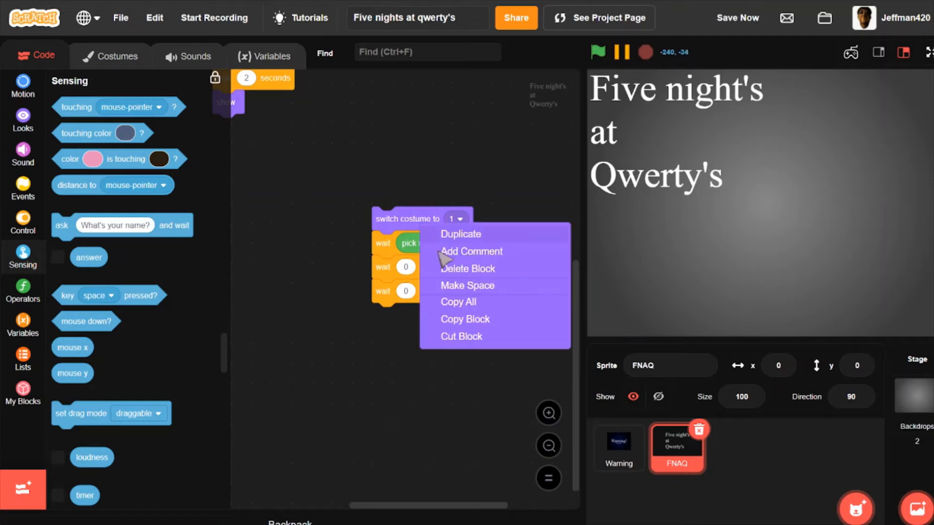
click(482, 269)
Insert new switch costume blocks for costumes 1, 2 and 3, one before each wait block in the FNAQ stack.
click(22, 117)
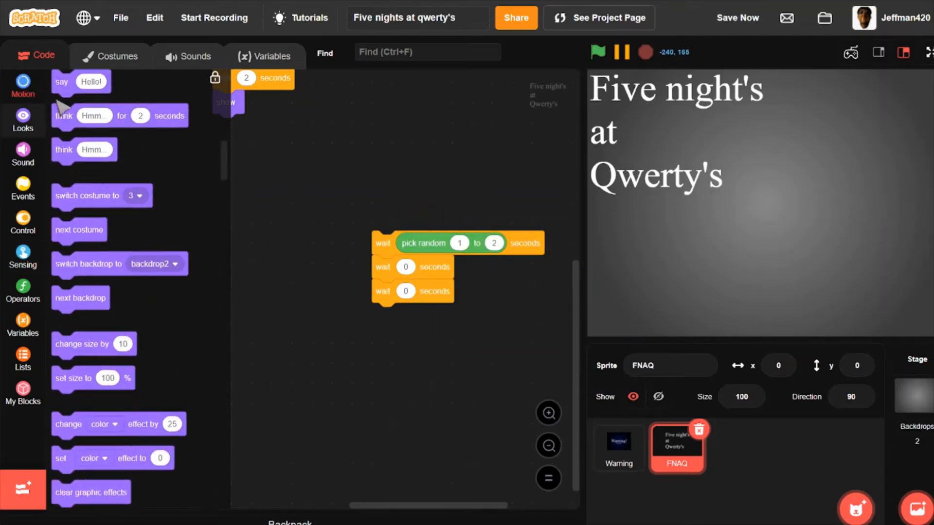
drag(111, 257, 453, 229)
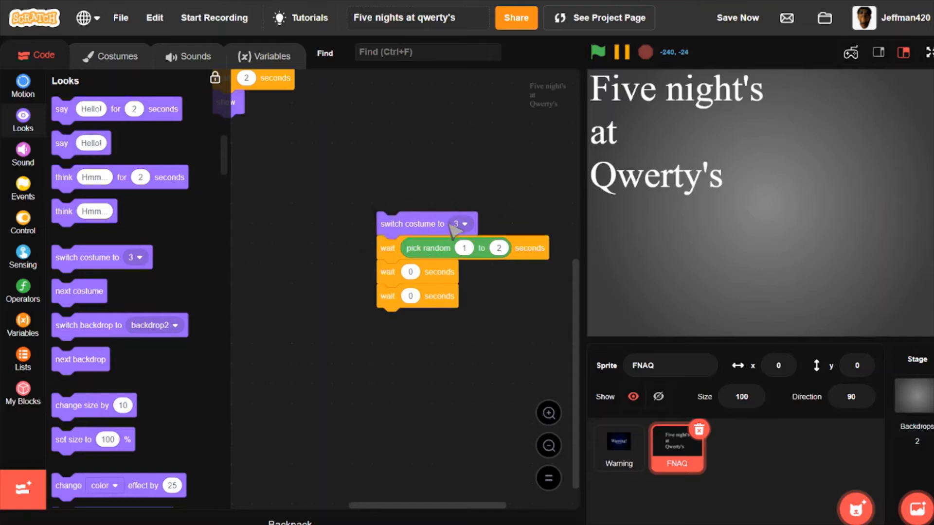
click(462, 224)
click(454, 265)
drag(97, 253, 421, 304)
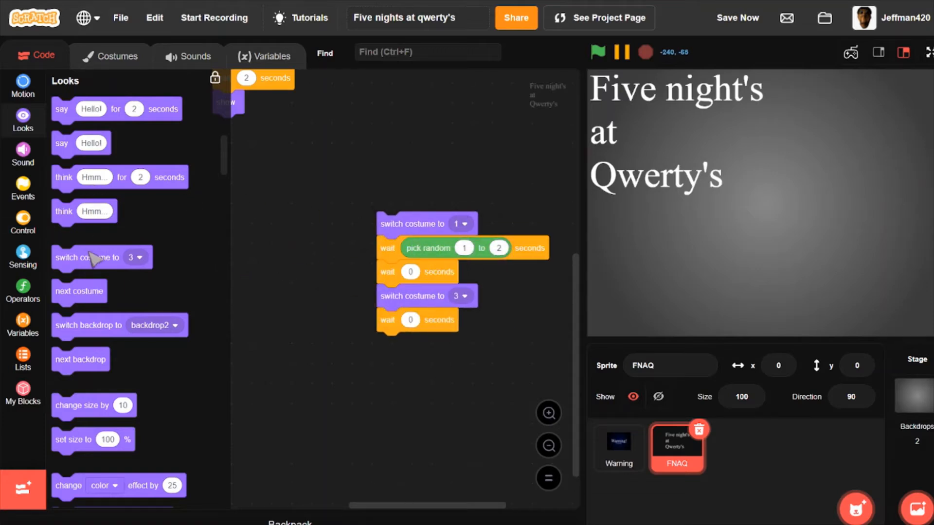
drag(95, 258, 417, 272)
click(464, 272)
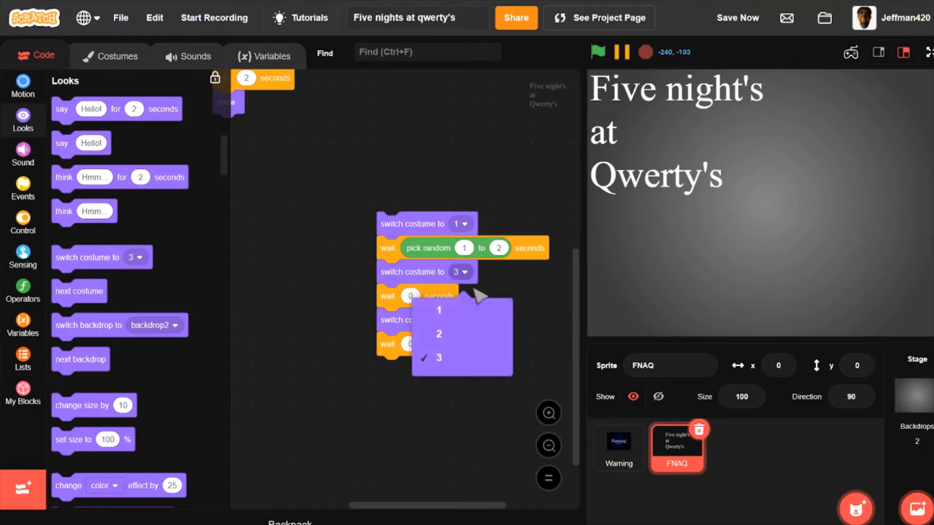
click(463, 336)
Append a copy of the switch costume to 1 block to the end of the stack, discarding the other duplicated blocks.
right_click(401, 217)
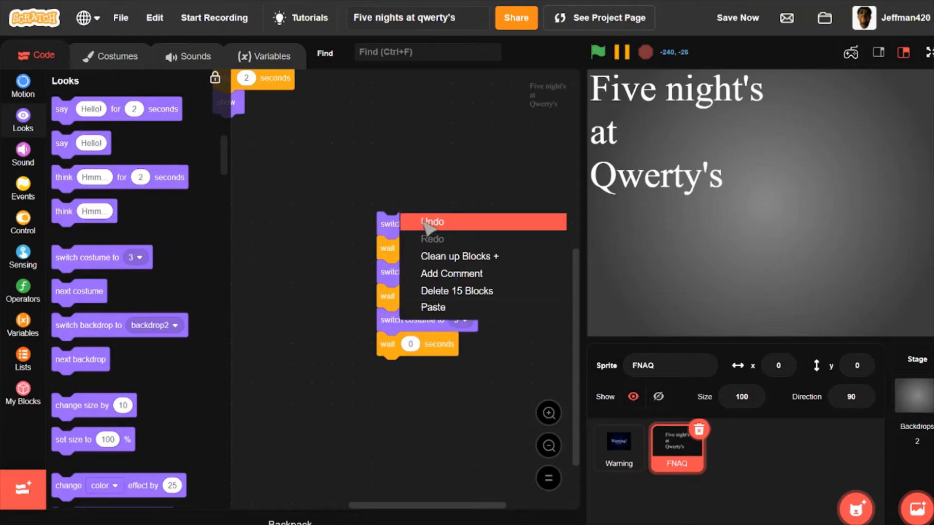
click(397, 225)
right_click(407, 224)
click(428, 229)
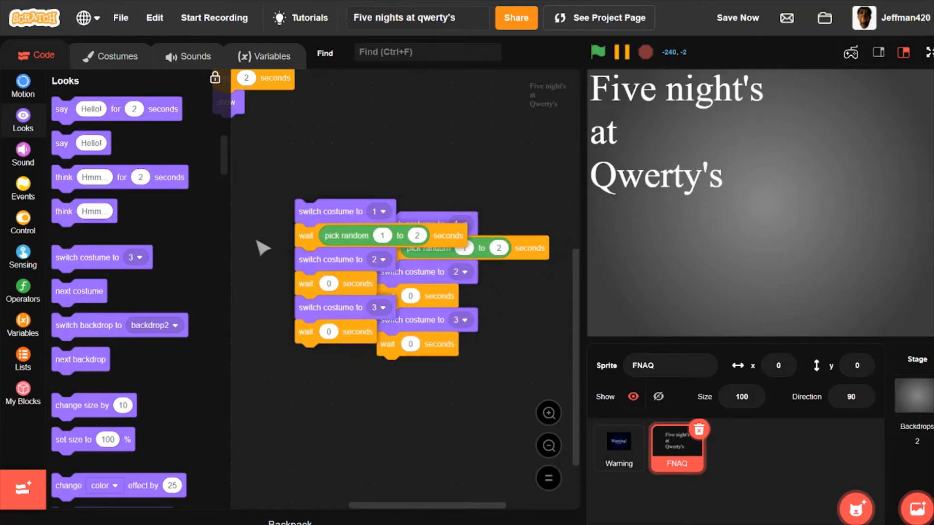
click(309, 342)
drag(321, 371, 76, 394)
drag(318, 351, 395, 386)
drag(278, 337, 219, 461)
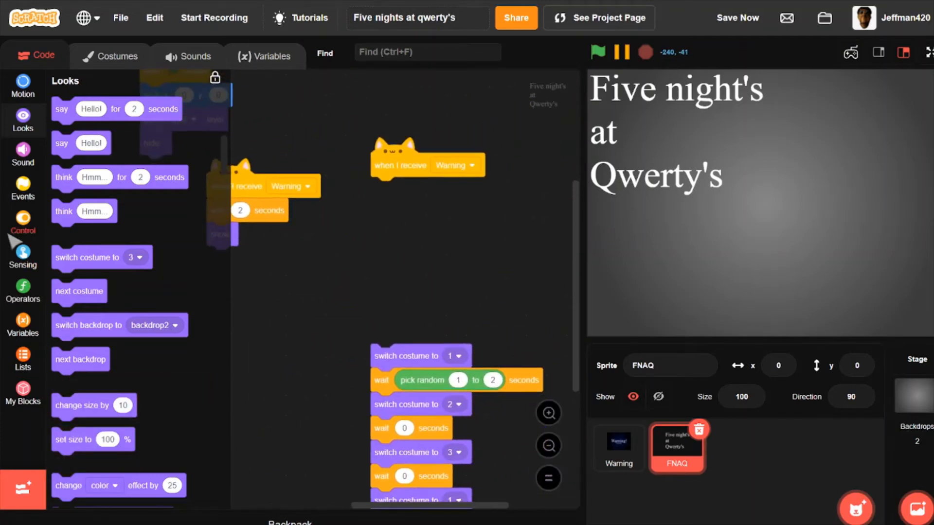
Add a forever loop under the lone when I receive Warning hat block and place the costume-switching stack inside it.
click(22, 221)
drag(79, 217, 398, 192)
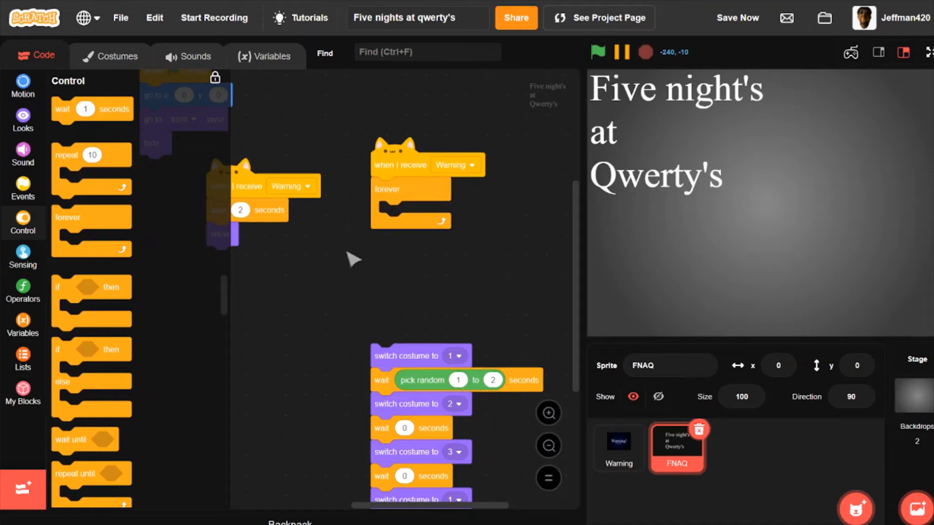
drag(389, 358, 399, 217)
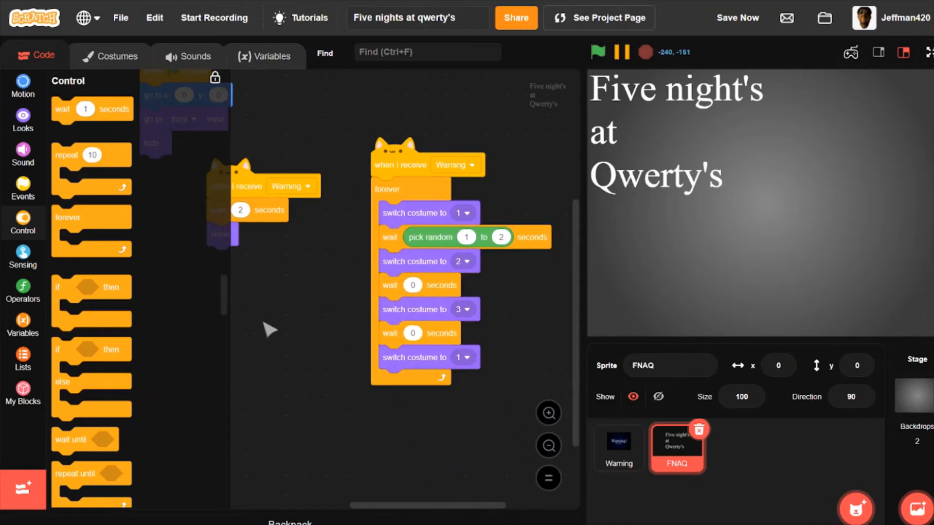
Run the FNAQ glitch script and set the upper limit of its random wait to 0.
click(398, 167)
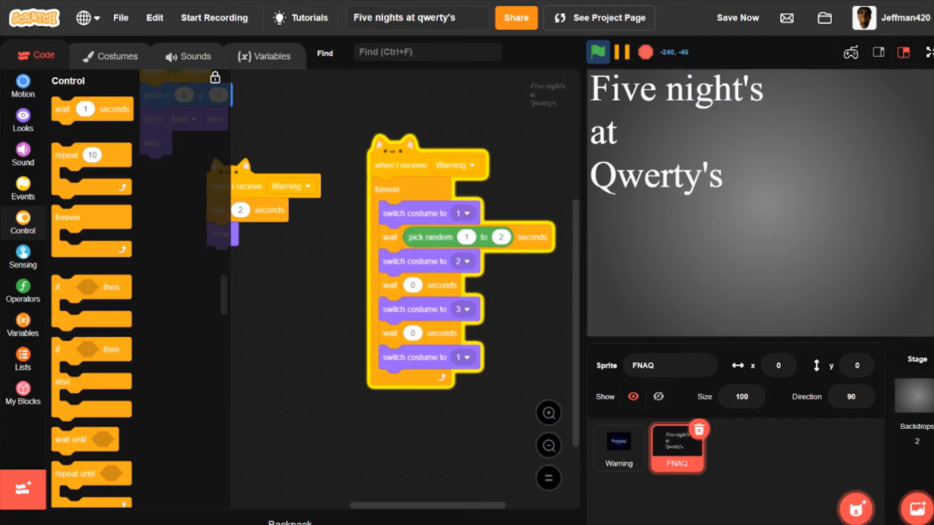
click(510, 276)
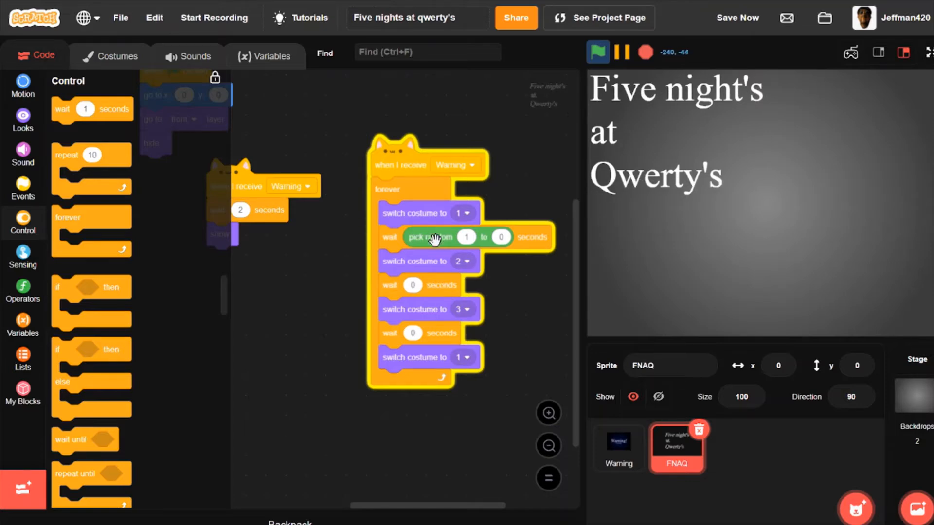
click(457, 253)
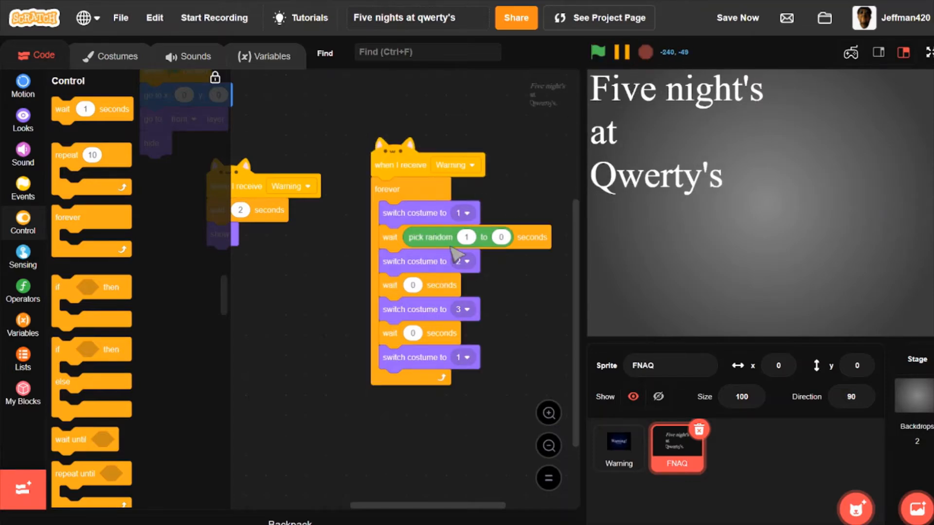
Try replacing the loop's costume sequence with one switch costume to pick random 1 to 3 block, and test the project.
drag(444, 260, 335, 326)
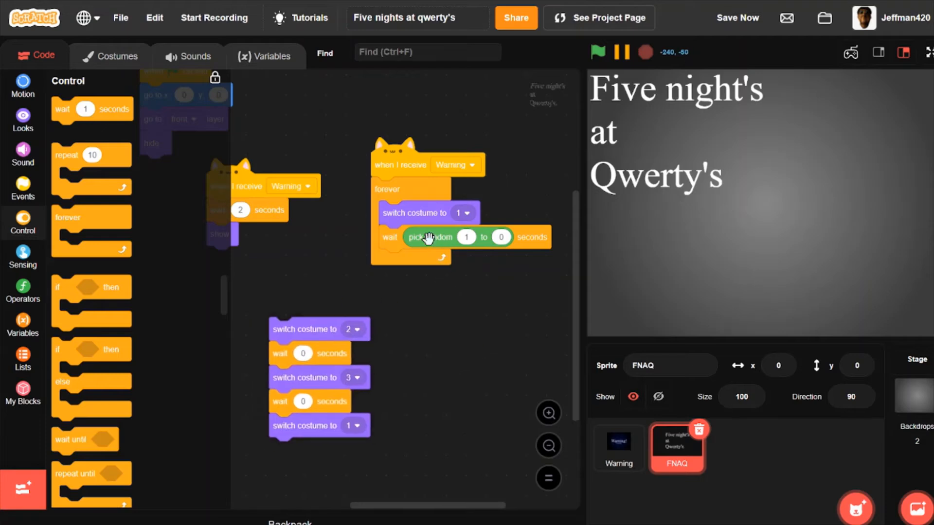
drag(427, 239, 346, 317)
click(597, 52)
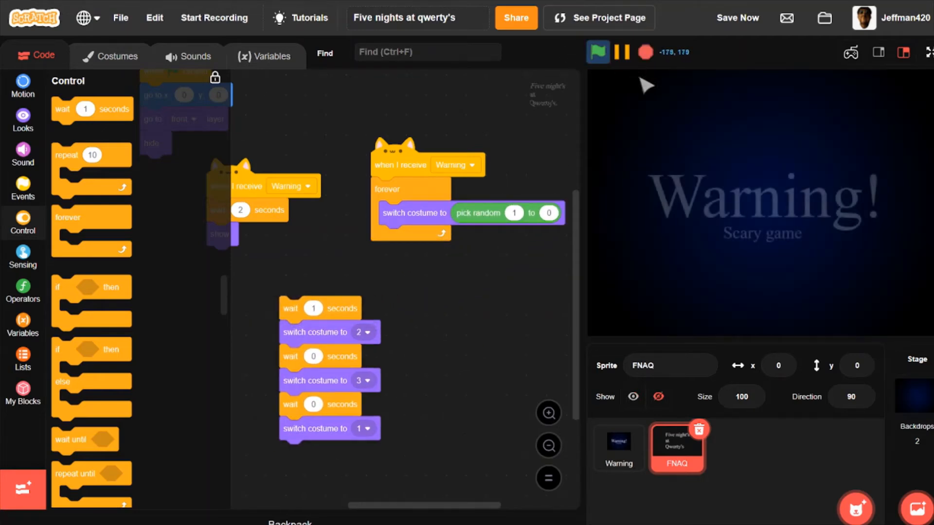
click(648, 57)
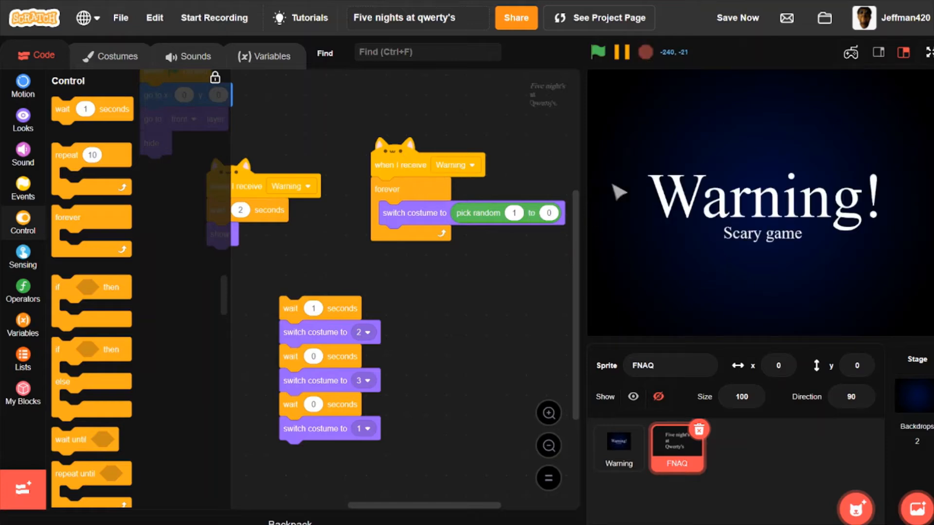
click(597, 52)
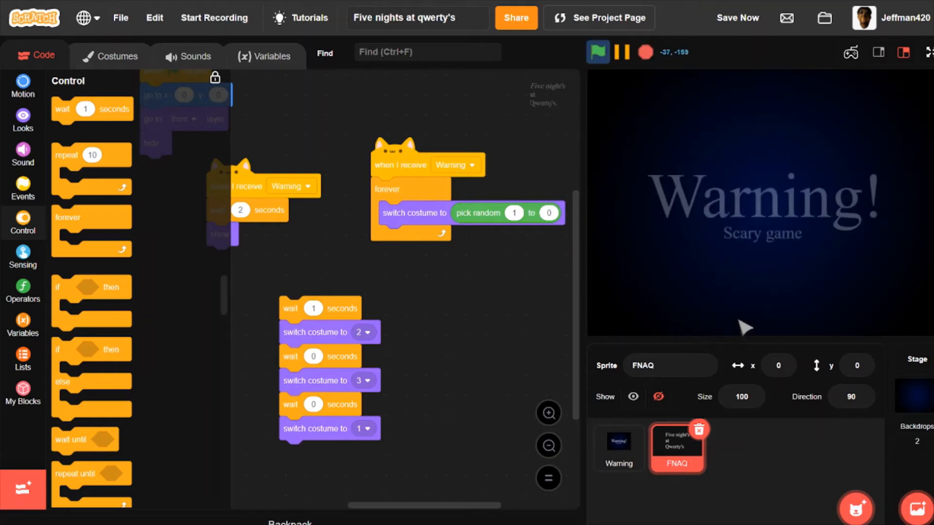
click(626, 462)
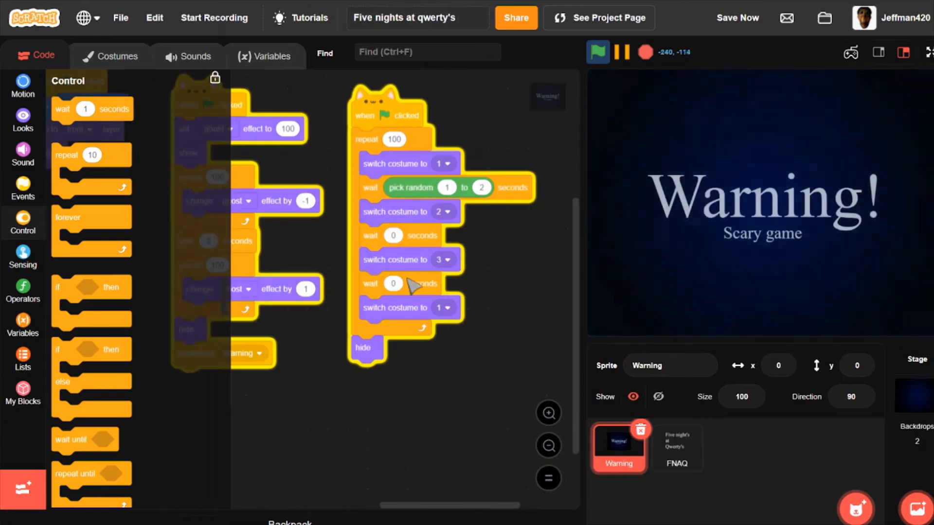
click(683, 449)
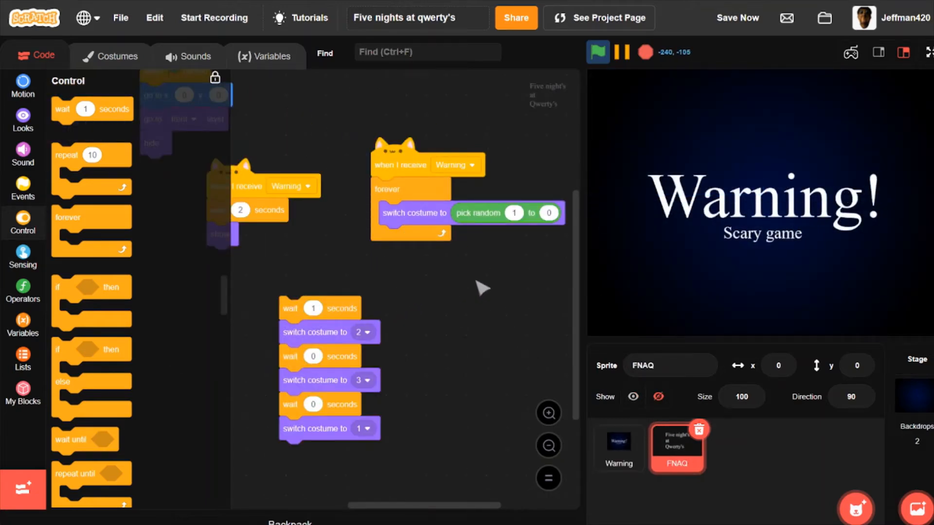
drag(476, 282, 448, 302)
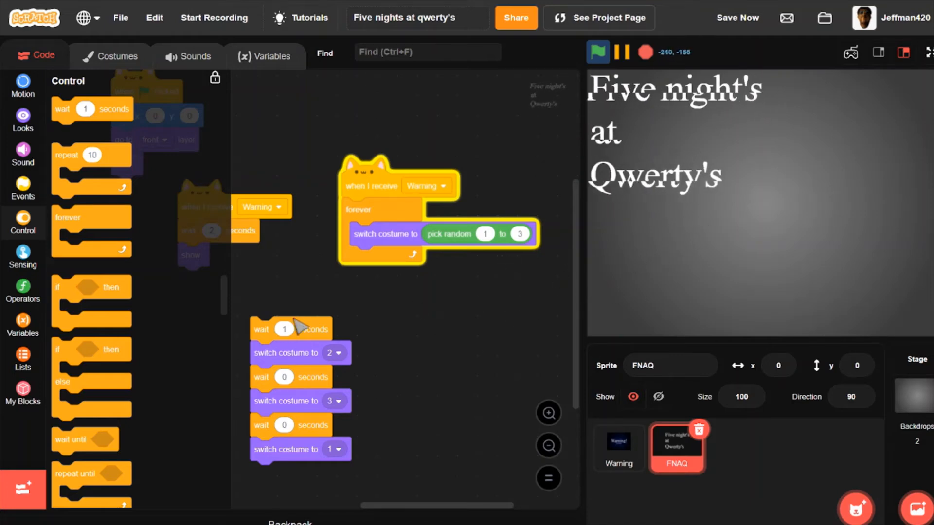
Restore the costume sequence inside the forever loop and set its first wait to pick random 0 to 1 seconds.
drag(468, 234, 373, 271)
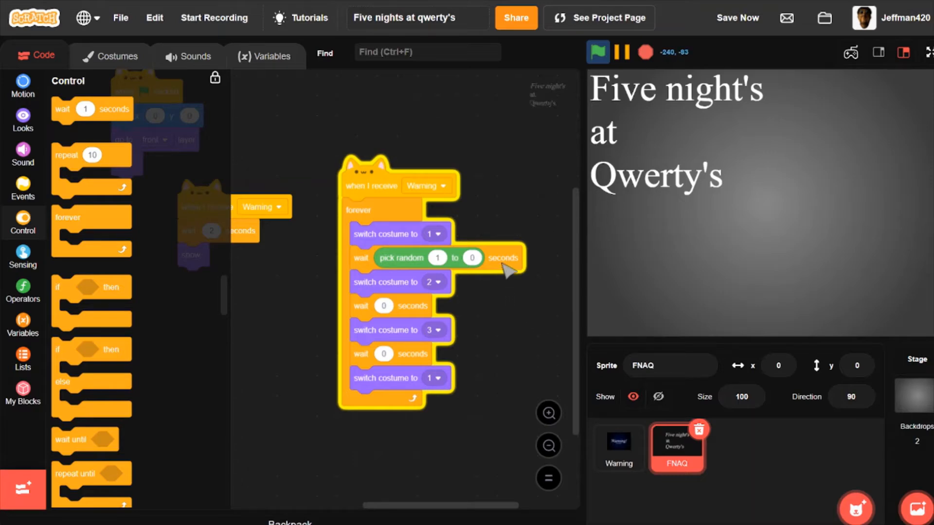
click(437, 257)
text(0)
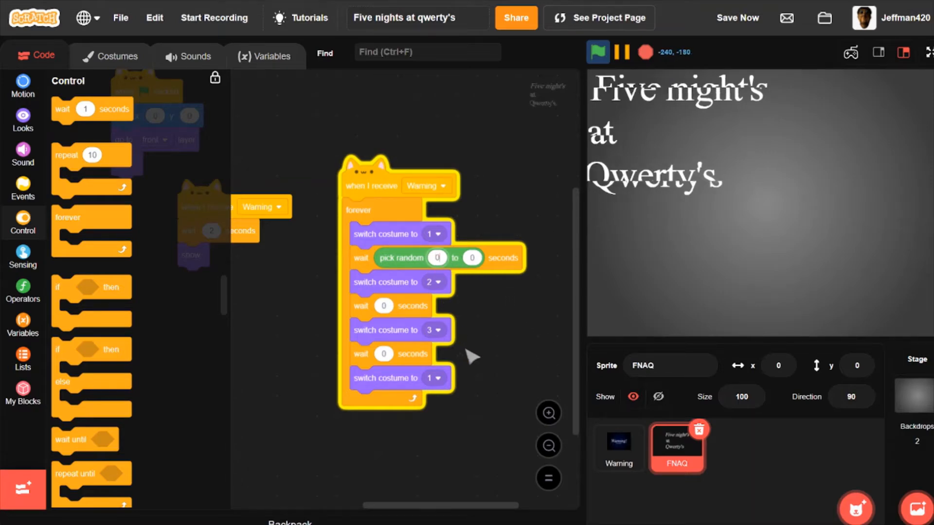
click(472, 258)
text(2)
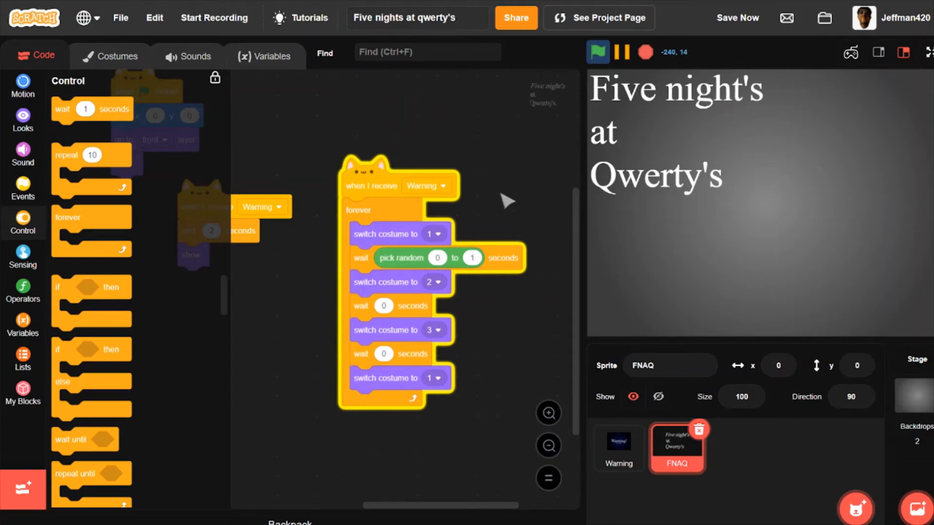
Try merging the forever costume loop into the FNAQ script beneath its wait 2 seconds and show blocks.
drag(501, 194, 612, 203)
drag(304, 246, 481, 224)
drag(346, 226, 146, 229)
drag(486, 185, 366, 111)
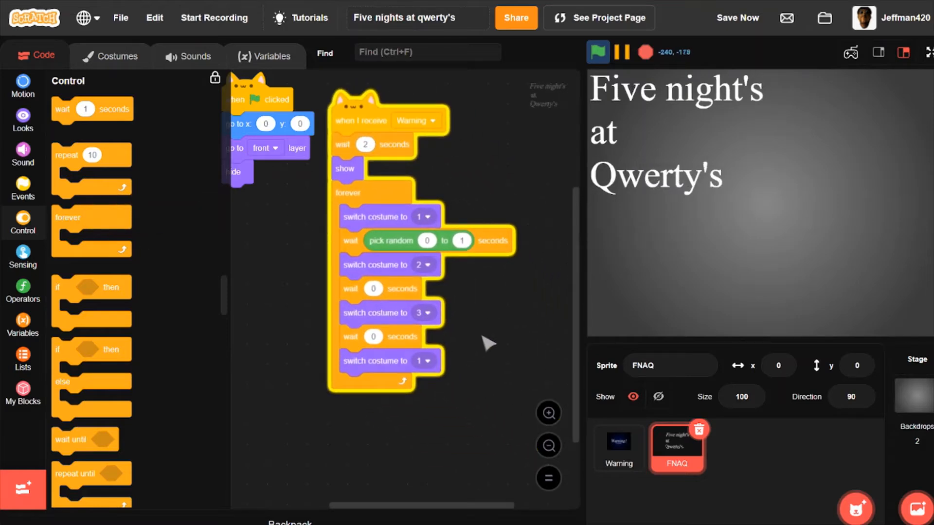
drag(486, 343, 543, 366)
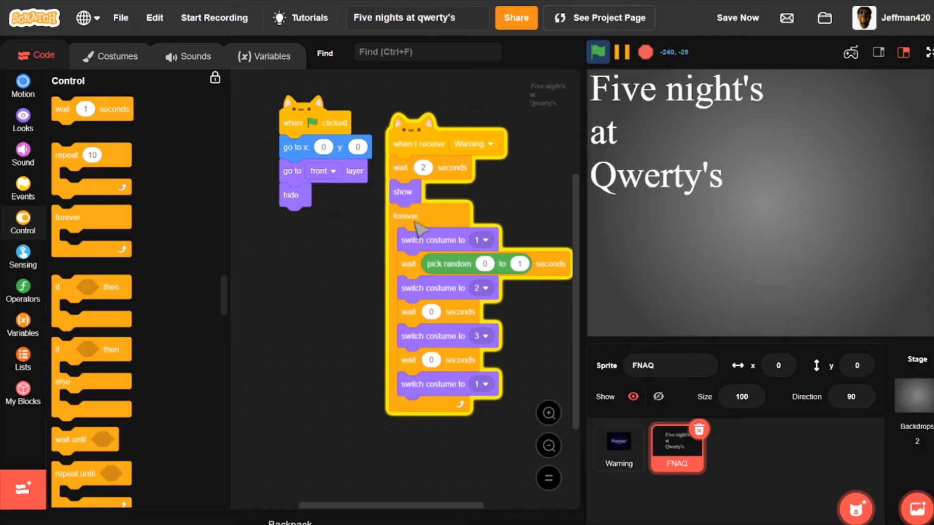
Split the forever loop into its own script under a duplicated when I receive Warning hat block, without wait and show.
drag(421, 223, 479, 237)
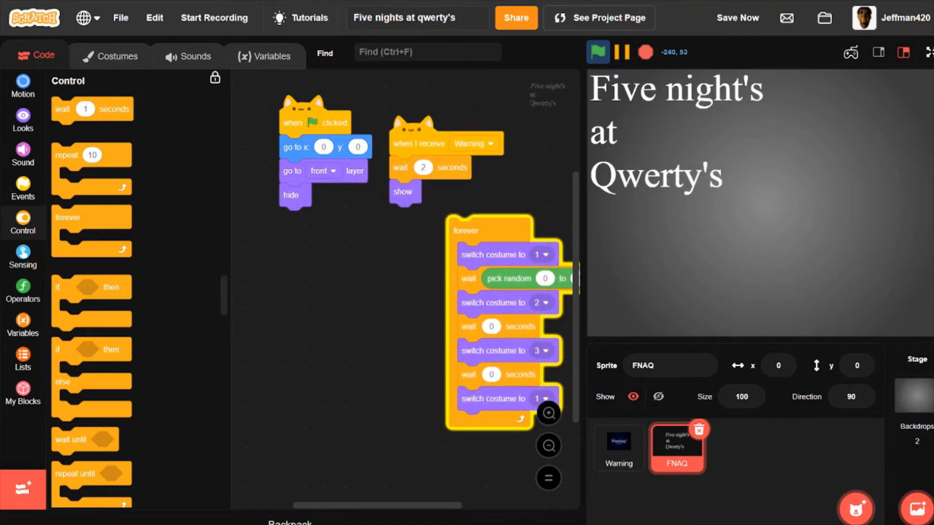
right_click(423, 139)
click(459, 150)
click(308, 272)
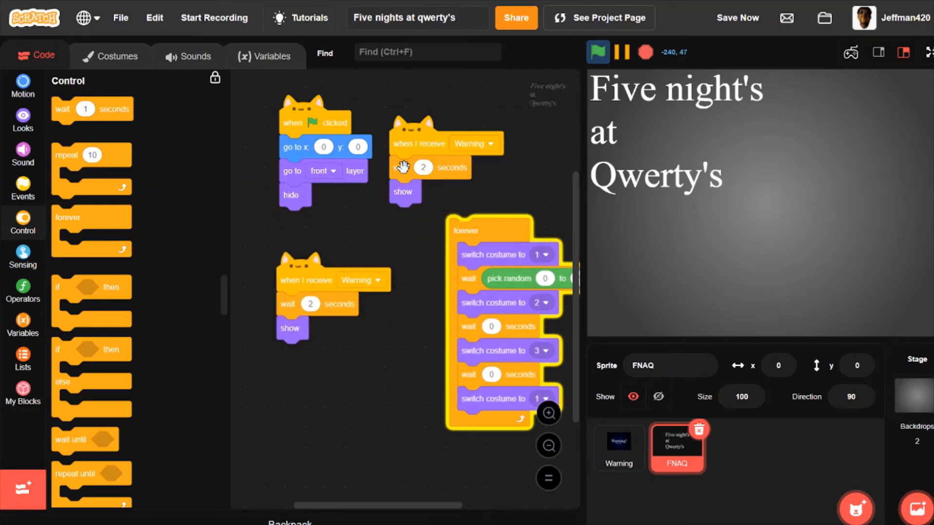
drag(403, 167, 226, 243)
drag(474, 226, 464, 264)
drag(450, 176, 480, 152)
drag(542, 145, 489, 176)
Create a new painted sprite and name it New game.
mouse_move(856, 507)
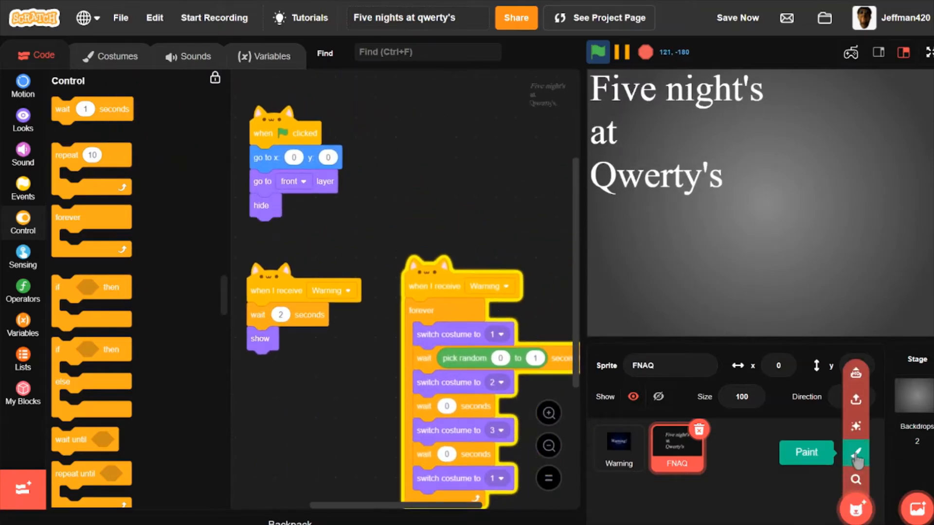
click(854, 451)
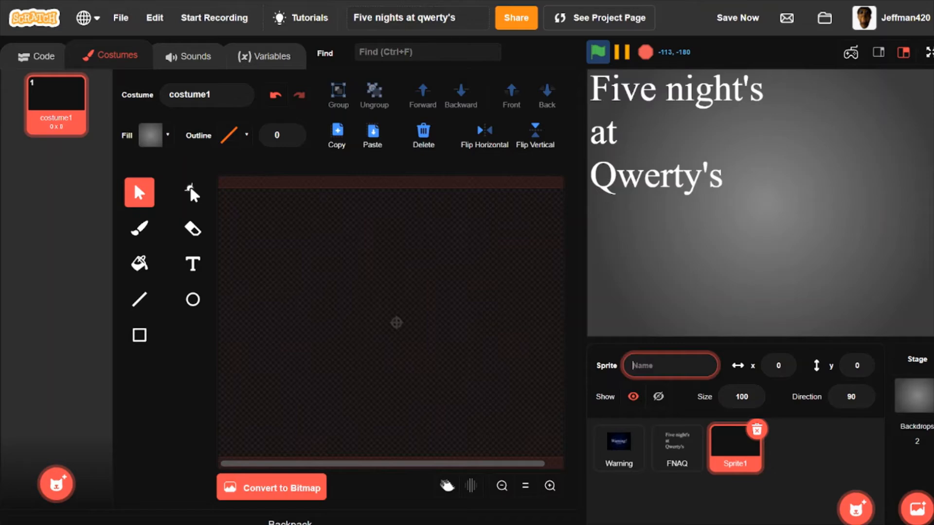
text(New g)
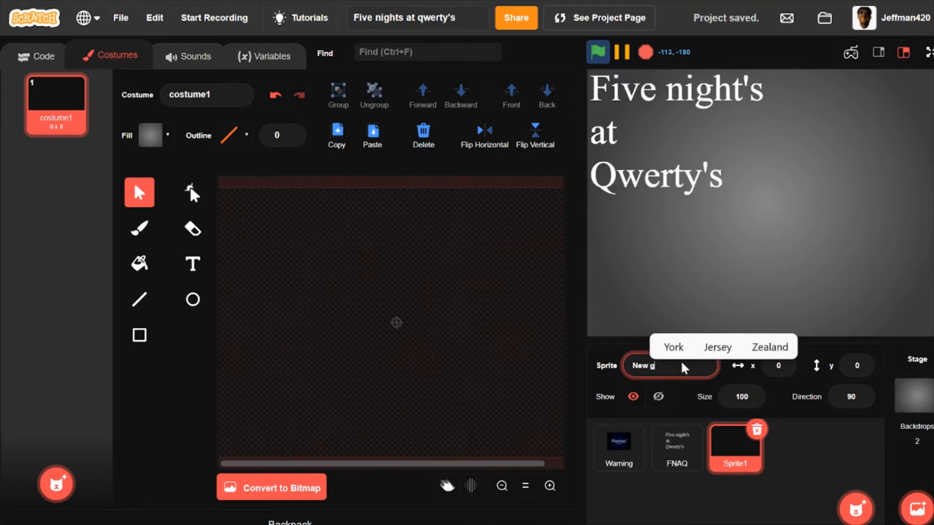
text(ame)
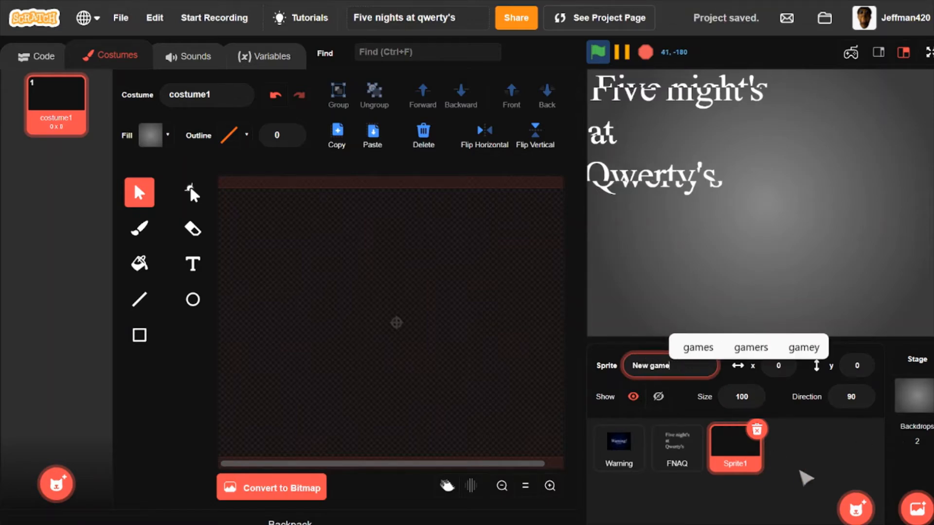
Draw an outline-free rectangle about 89 x 37 at the New game costume's left edge, filled with a lightened grey radial gradient.
click(802, 480)
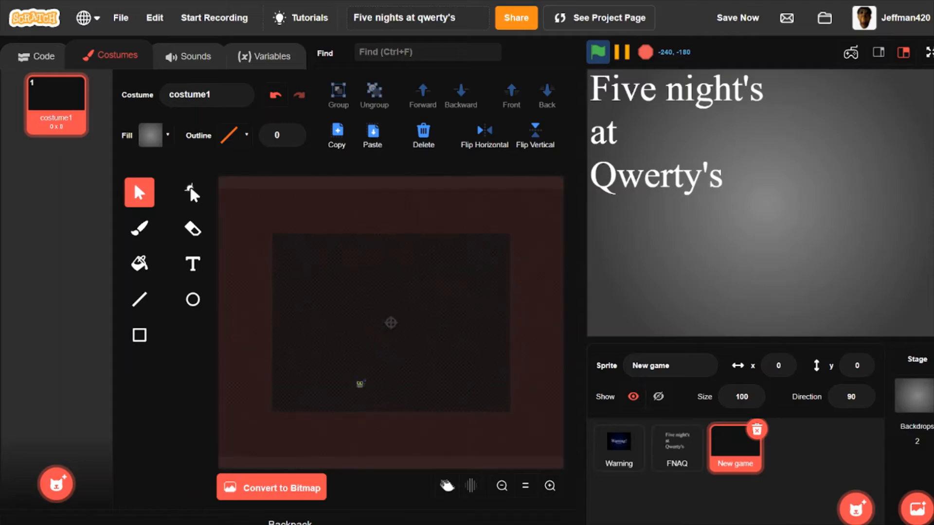
click(139, 338)
click(150, 136)
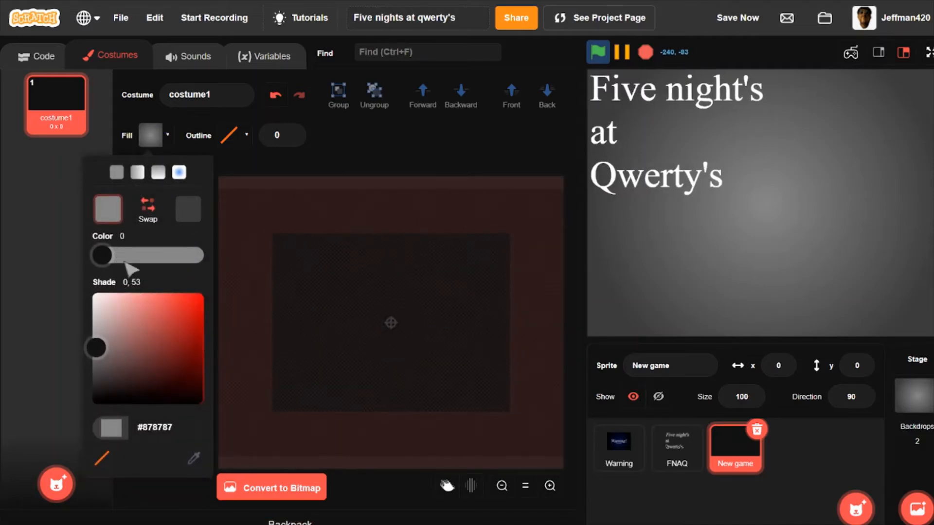
drag(97, 348, 67, 328)
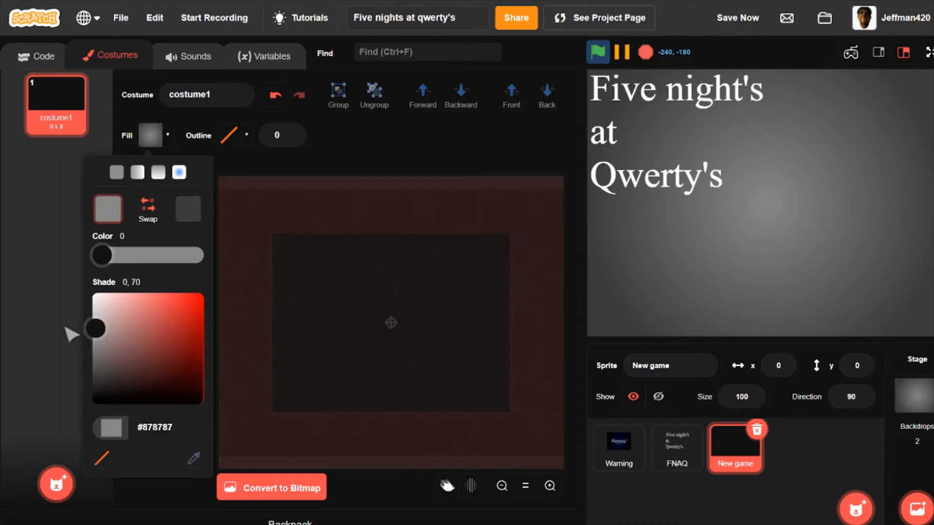
click(188, 209)
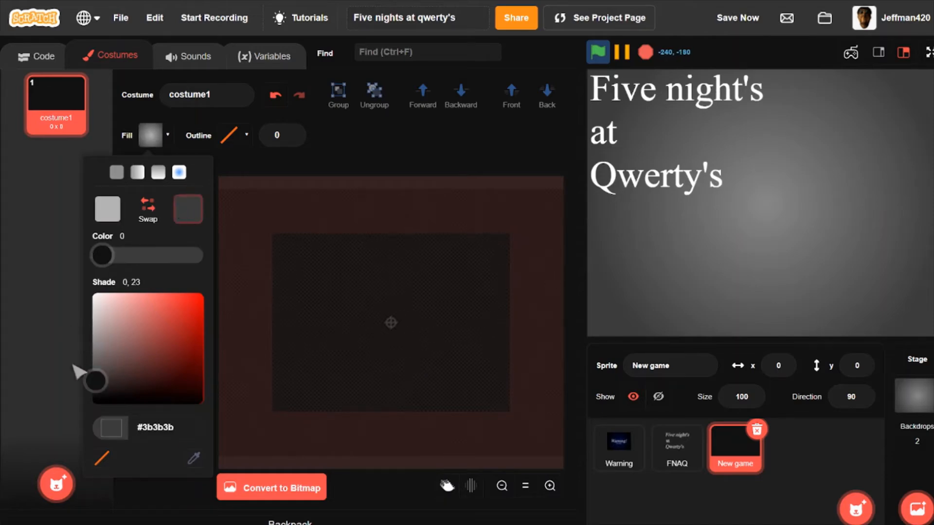
drag(96, 382, 73, 348)
click(36, 318)
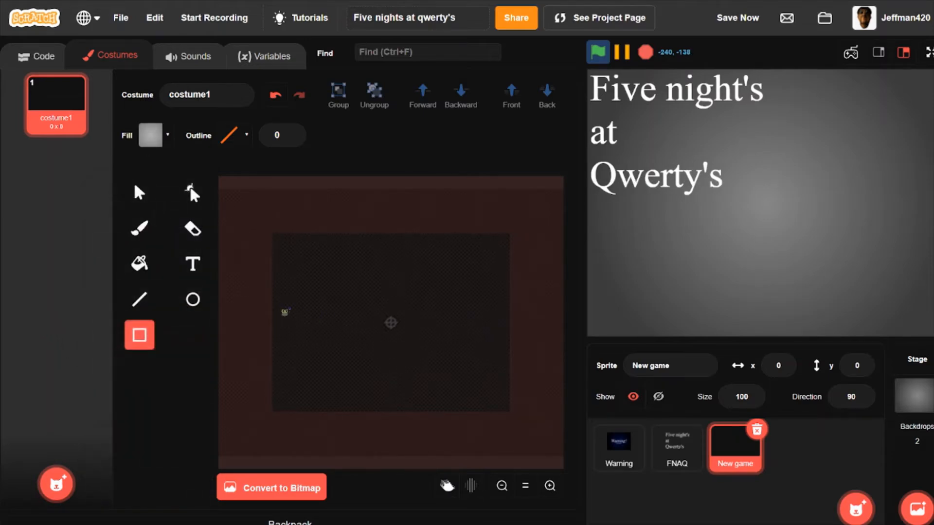
mouse_move(305, 332)
mouse_down()
mouse_move(339, 346)
mouse_move(336, 314)
mouse_move(315, 335)
mouse_move(296, 322)
mouse_up()
Change the rectangle's fill to a vertical grey gradient.
click(164, 145)
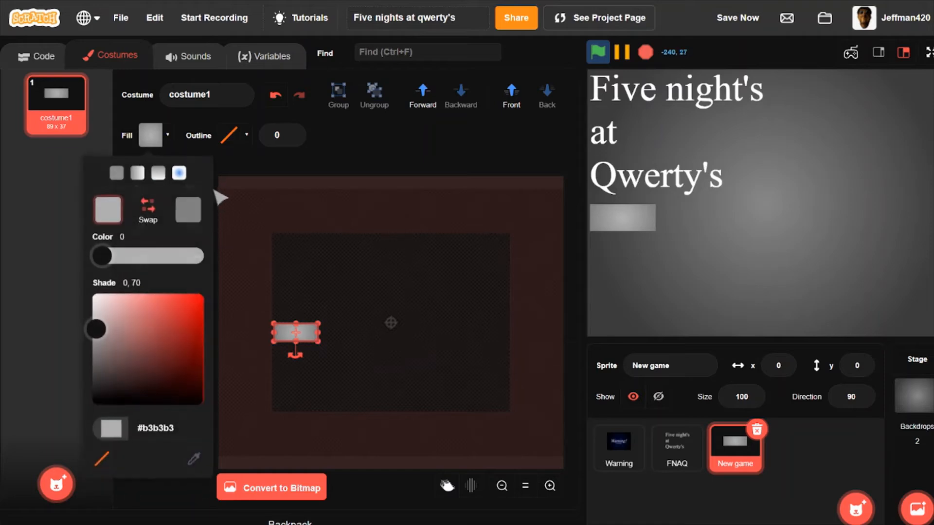
click(156, 175)
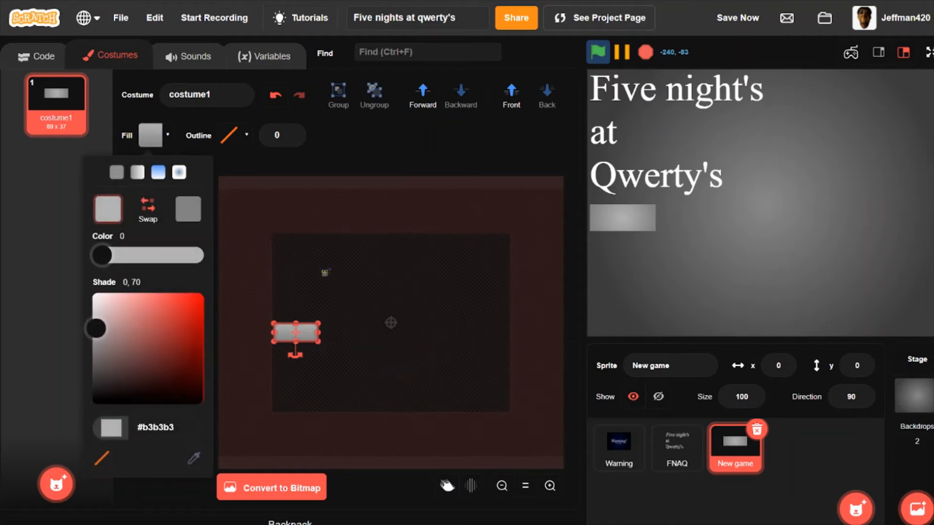
click(325, 272)
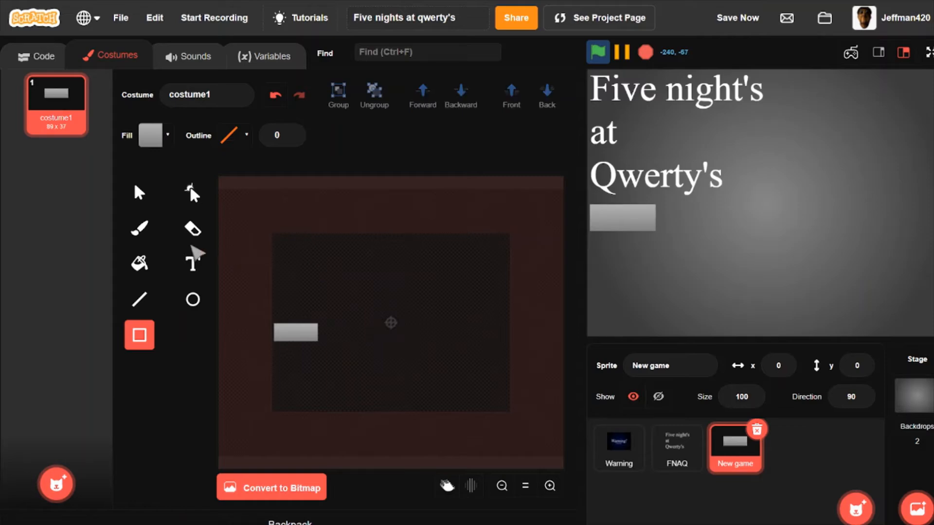
Give the rectangle a solid grey fill with shade 49.
click(140, 193)
click(293, 331)
click(293, 331)
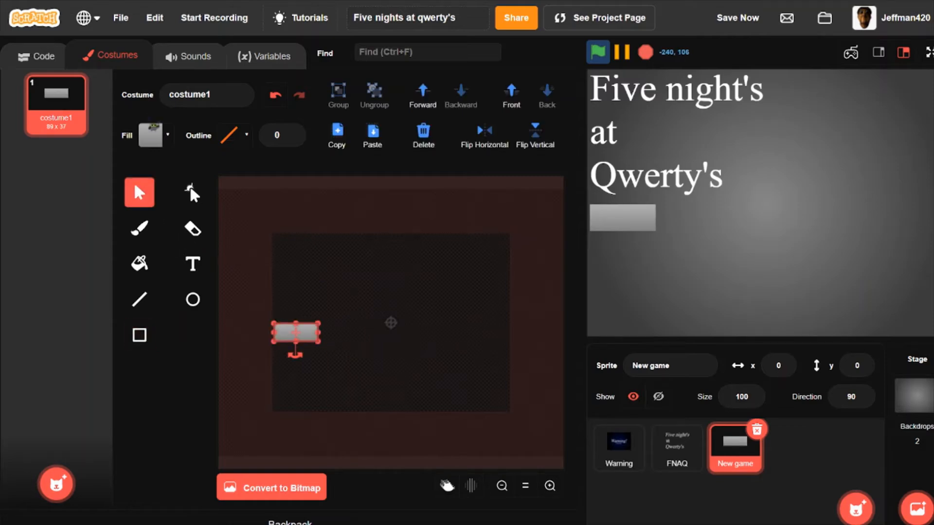
click(157, 139)
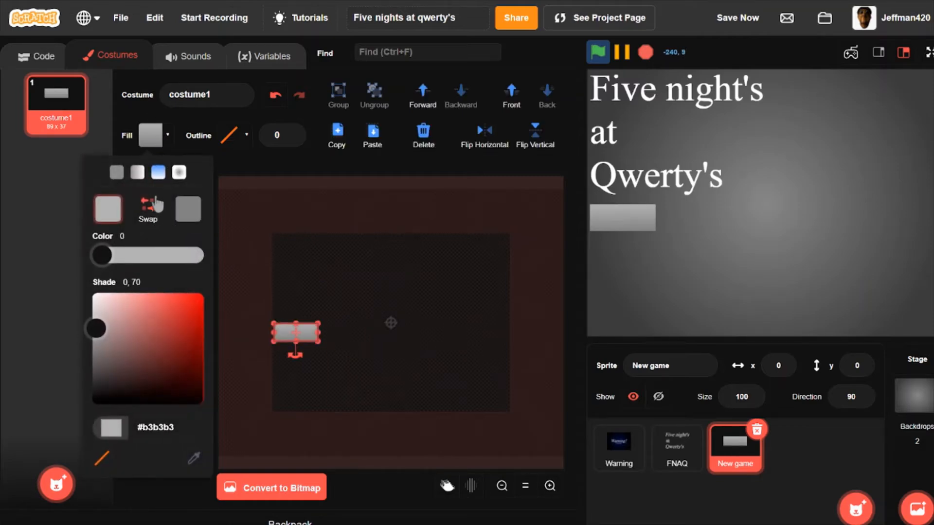
click(117, 172)
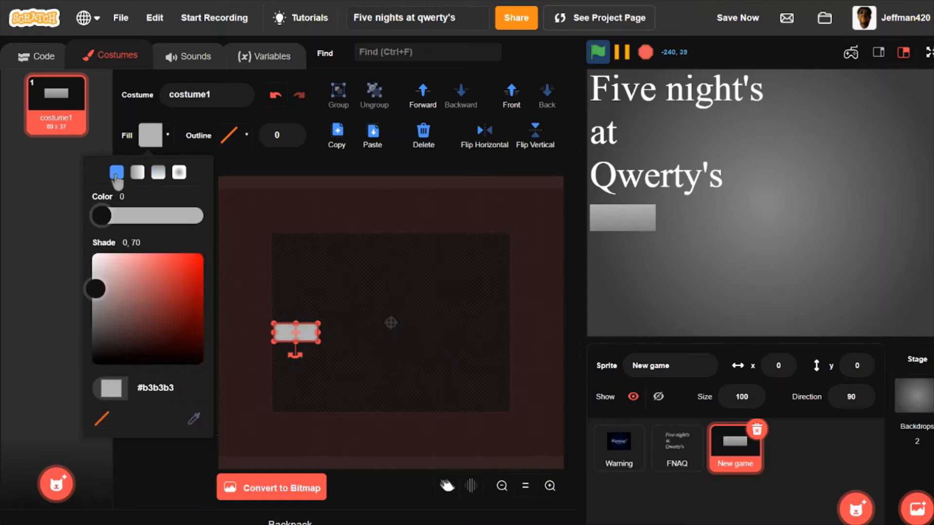
drag(98, 294, 82, 311)
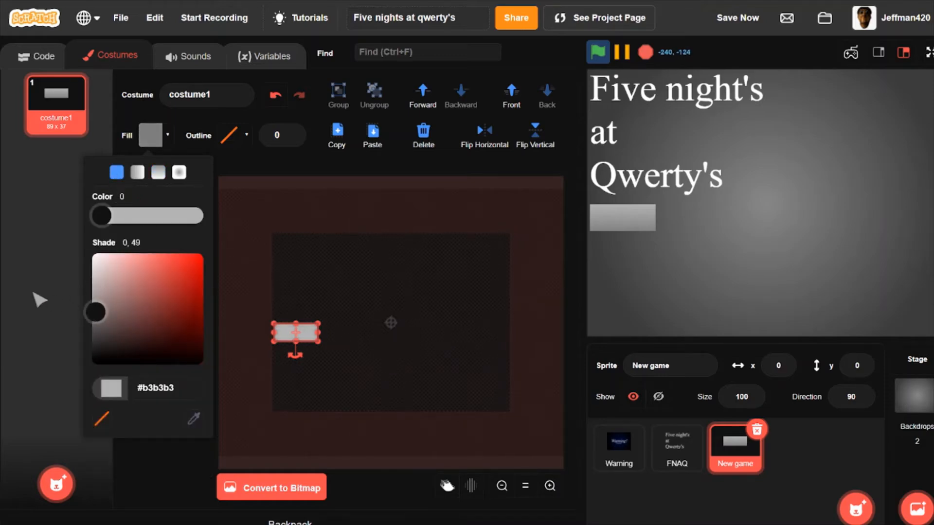
click(45, 298)
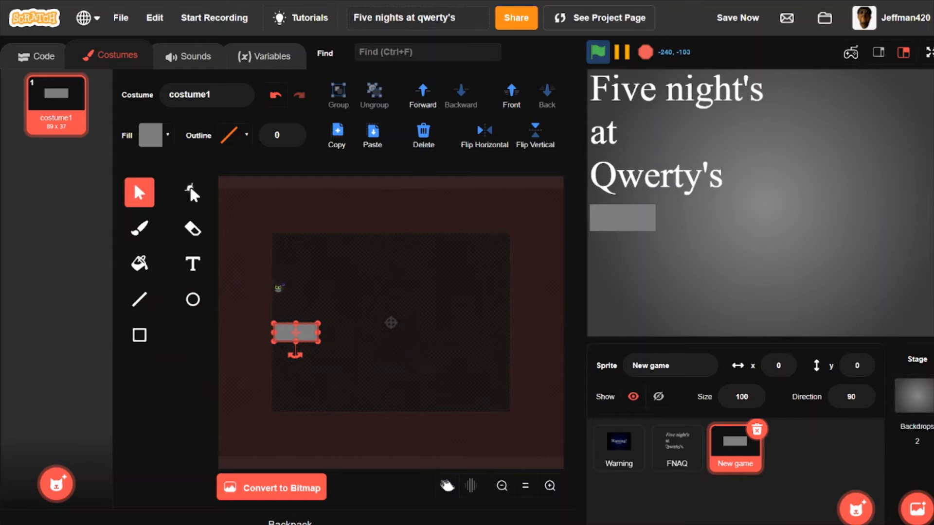
click(278, 288)
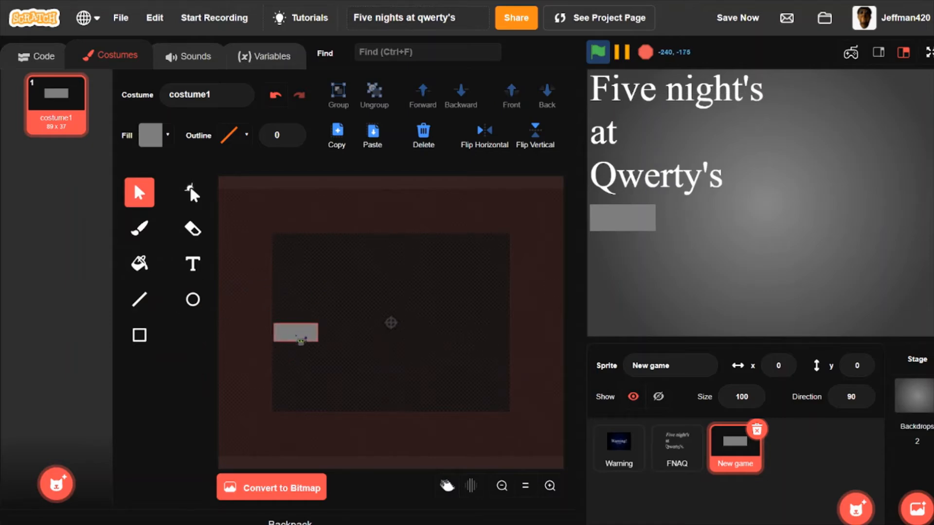
Add white serif text reading "New game" over the grey rectangle, copying the wording from the sprite's name.
scroll(300, 340, up, 2)
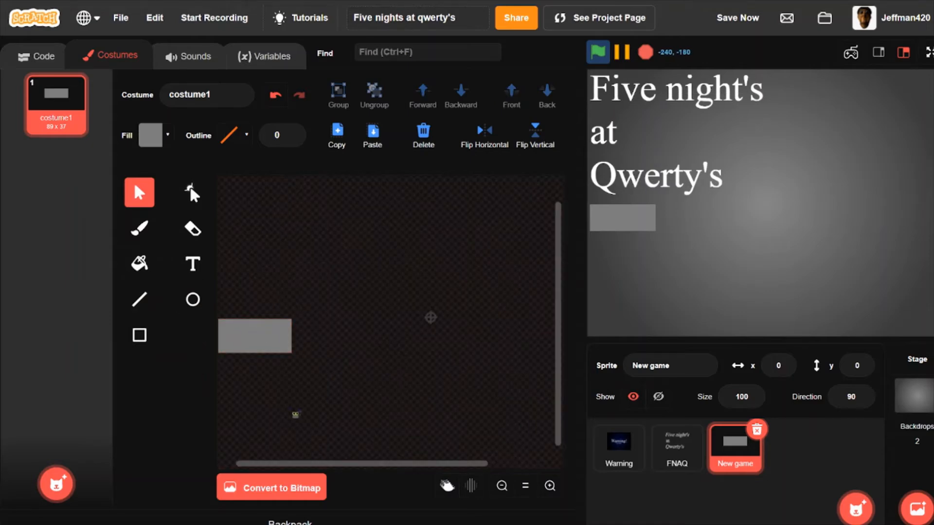
scroll(297, 407, left, 1)
click(193, 263)
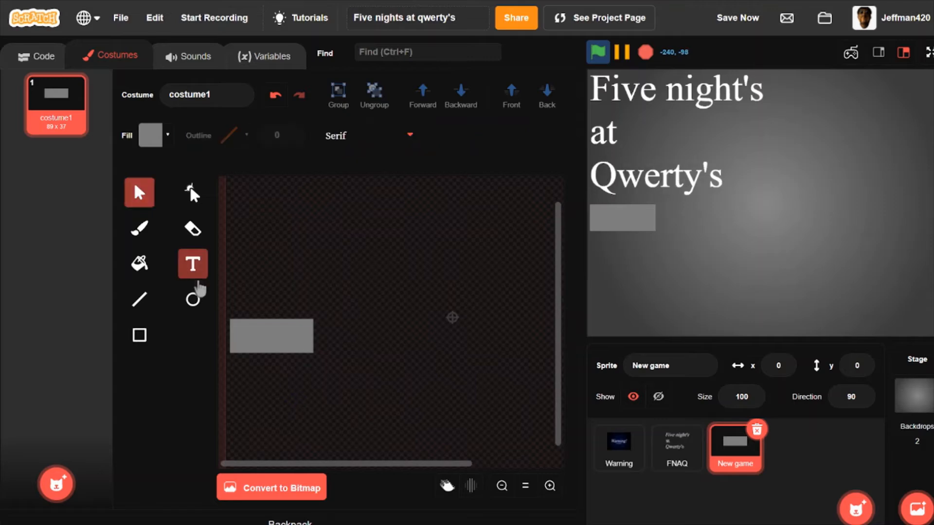
click(151, 135)
drag(48, 231, 35, 190)
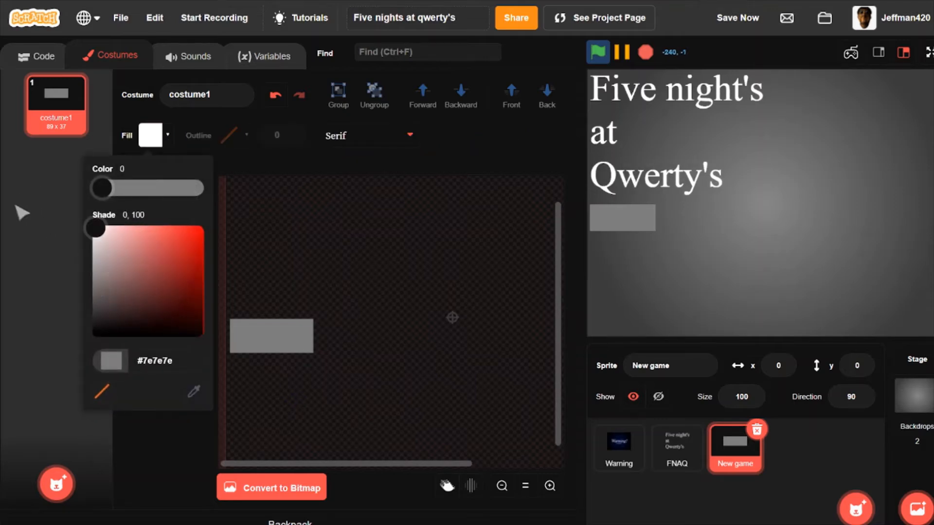
click(19, 207)
drag(681, 366, 329, 342)
key(ctrl+c)
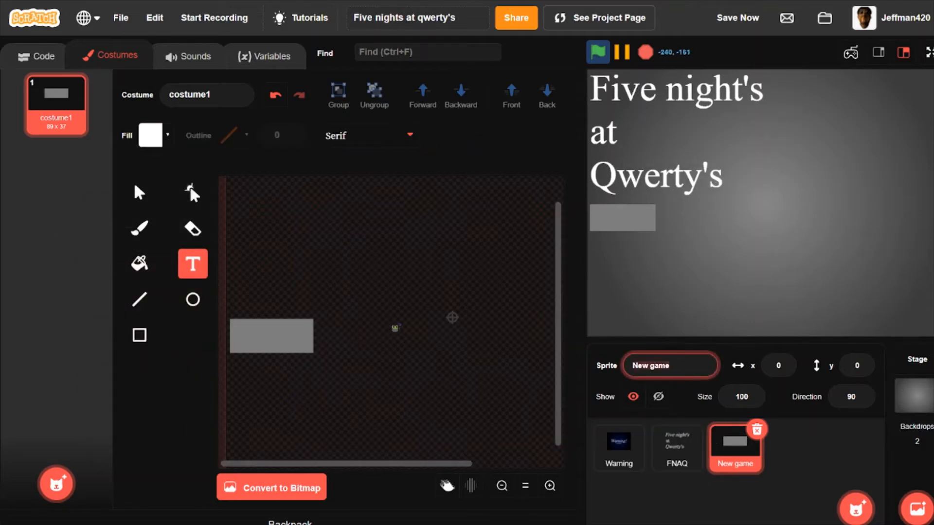
click(365, 318)
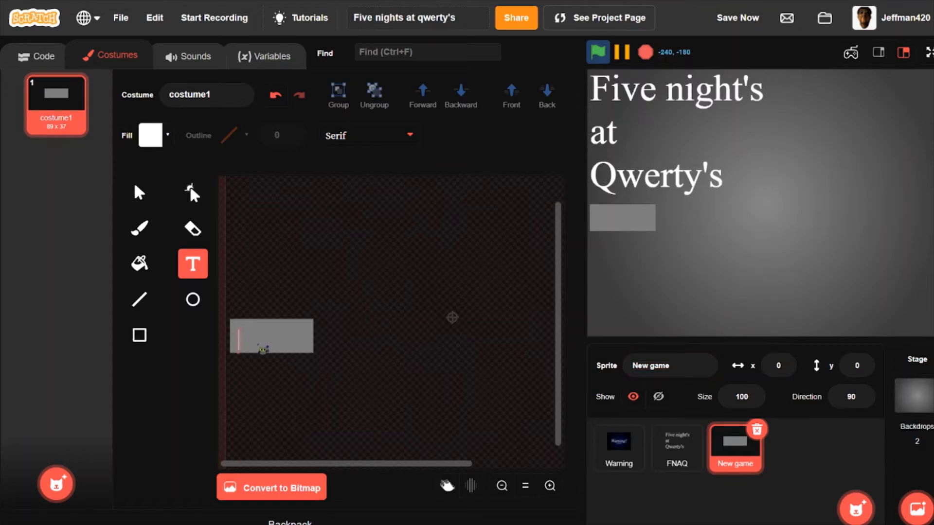
key(ctrl+v)
click(139, 192)
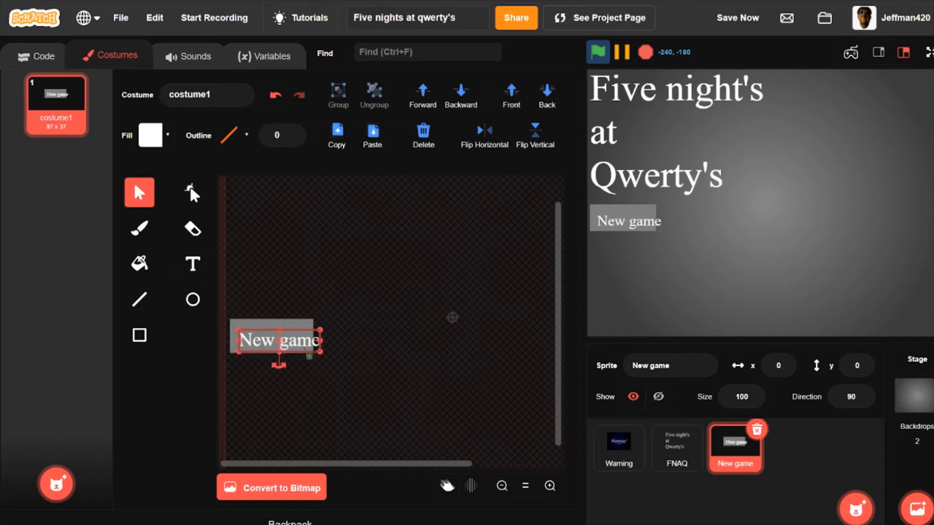
Widen the grey rectangle to about 107 x 37, then enlarge and centre the "New game" text inside it.
drag(302, 343, 314, 327)
click(338, 333)
click(305, 334)
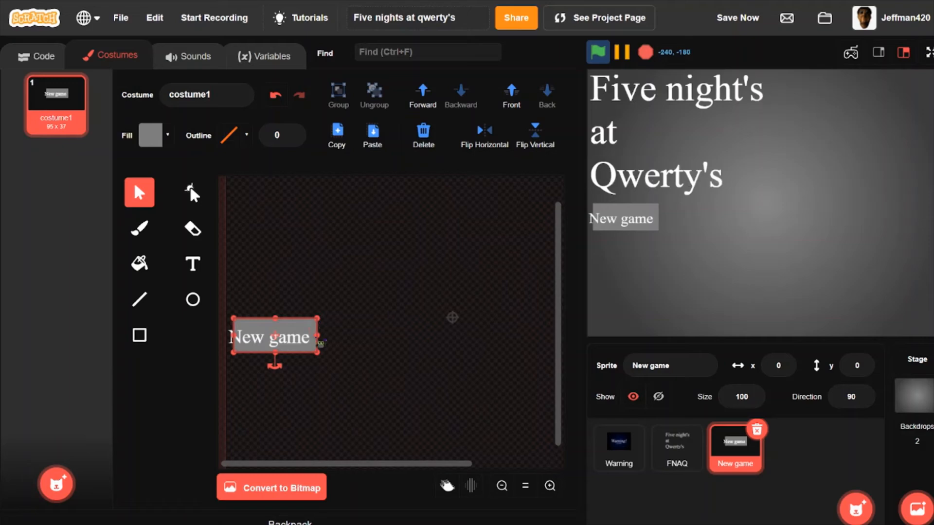
drag(314, 337, 327, 336)
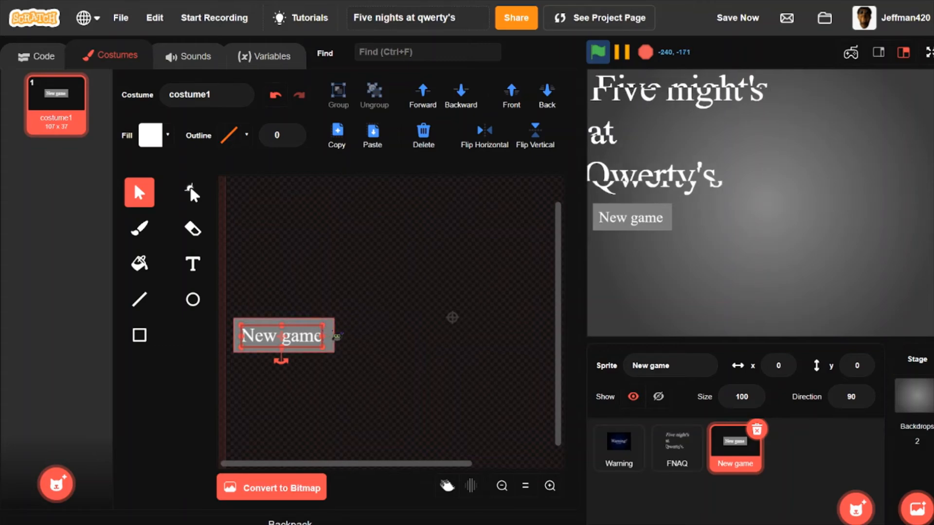
drag(325, 330, 315, 338)
click(383, 319)
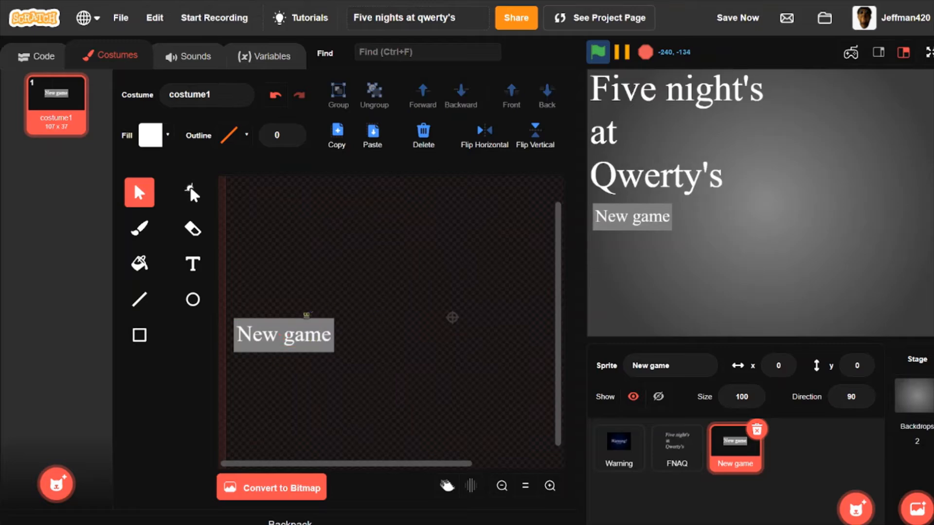
Move the rectangle and text together slightly lower beneath the title and enlarge them to about 135 x 48.
click(325, 342)
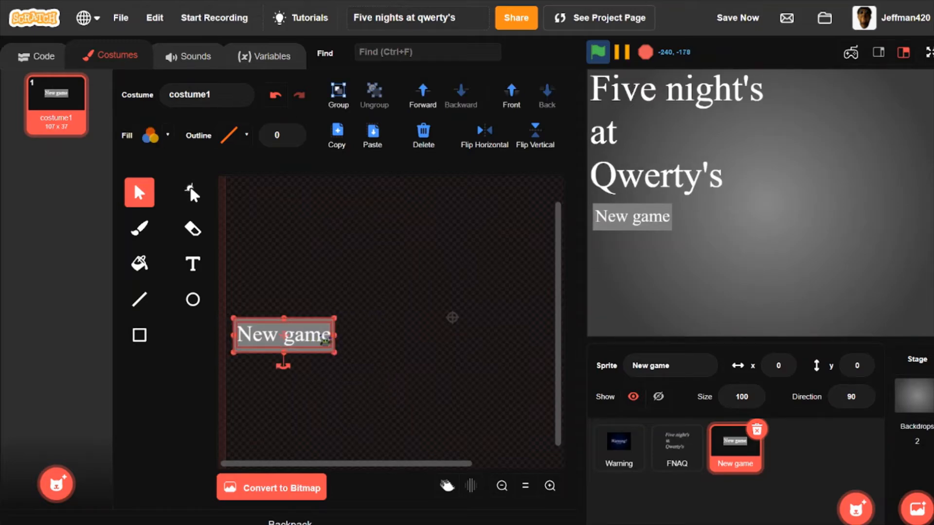
mouse_move(333, 345)
mouse_down()
mouse_move(312, 350)
mouse_move(321, 359)
mouse_up()
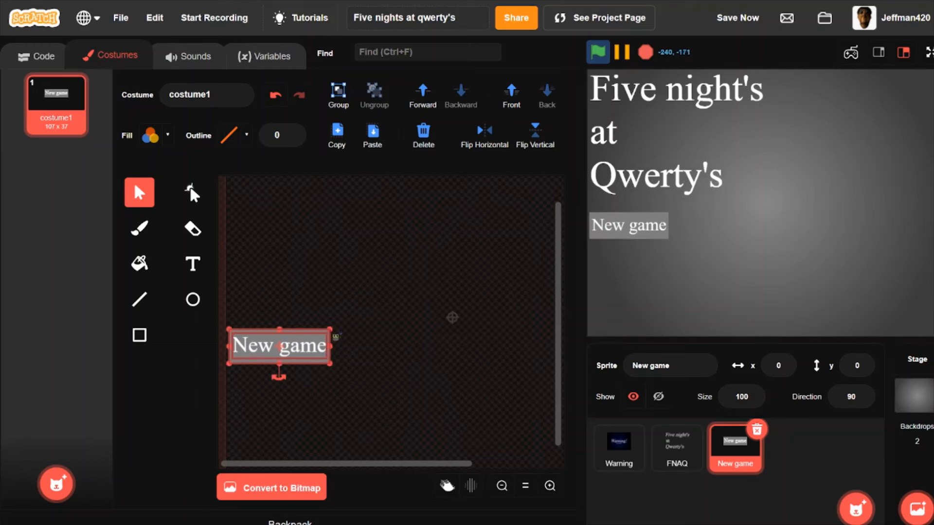
drag(338, 337, 339, 332)
drag(325, 337, 339, 339)
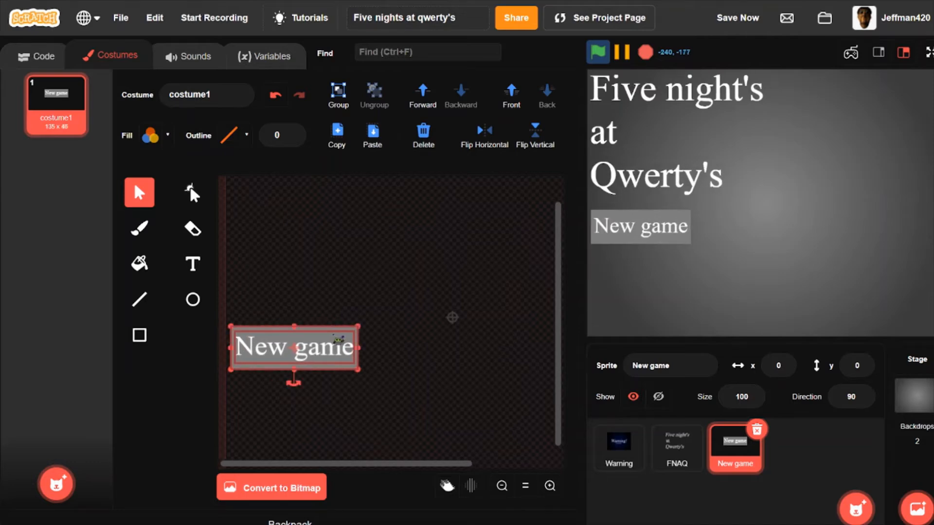
click(381, 340)
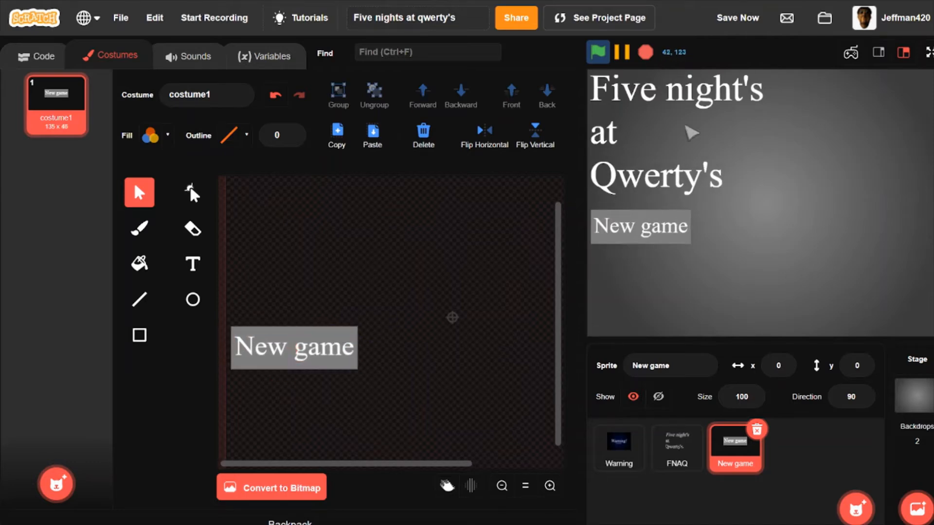
Copy FNAQ's green flag script and its Warning wait-and-show script to the New game sprite, and place them apart.
click(40, 58)
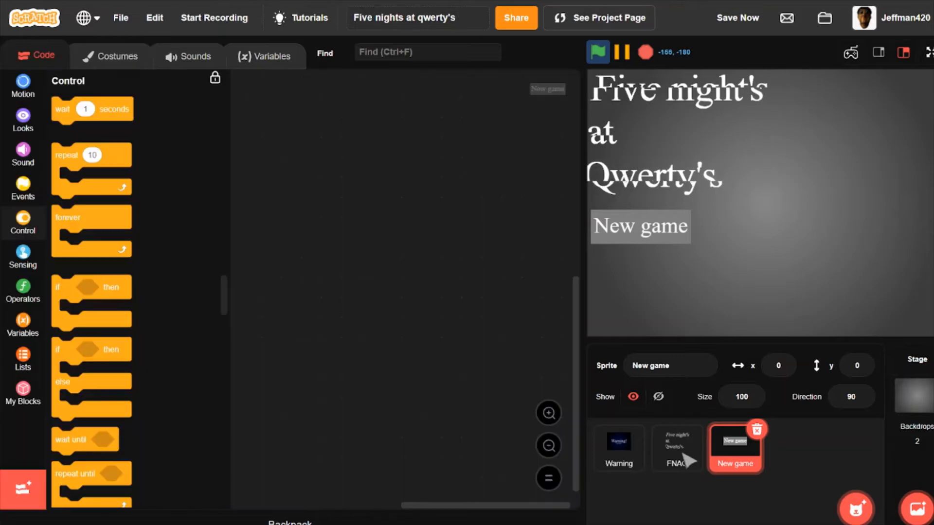
click(674, 461)
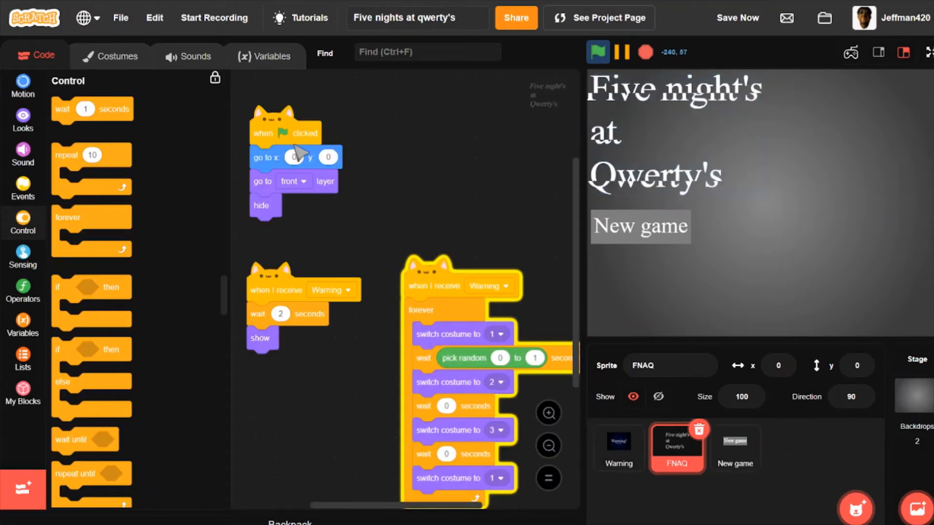
drag(294, 145, 734, 455)
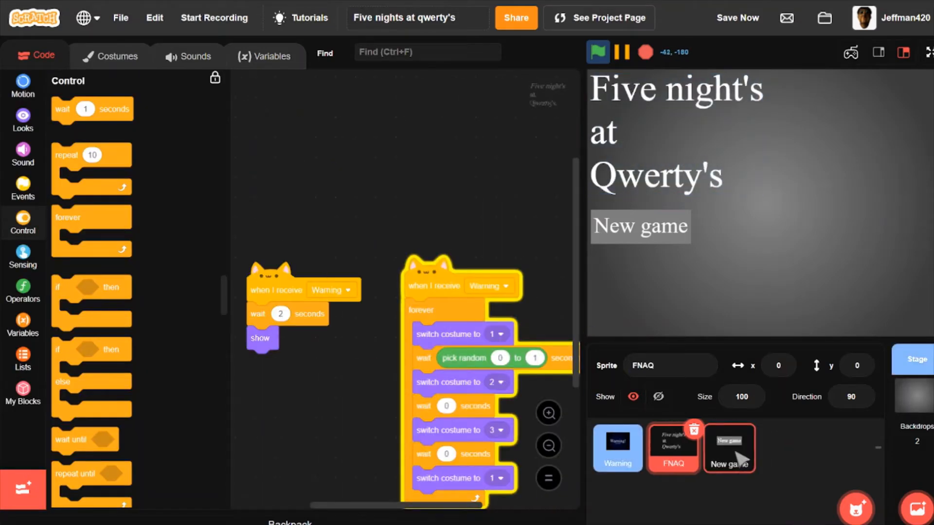
drag(282, 292, 732, 463)
click(734, 461)
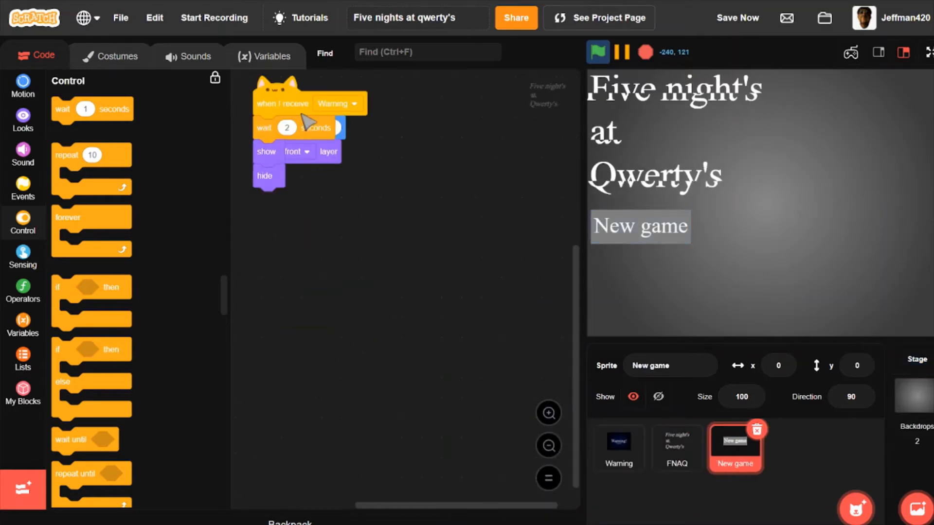
drag(304, 114, 291, 229)
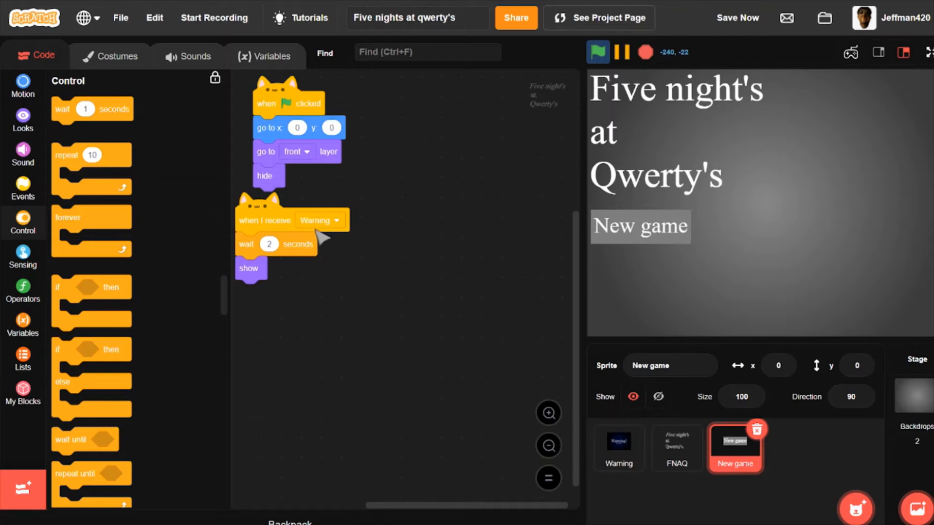
Build a second when I receive Warning script in New game with a forever loop containing an if-then-else block.
click(23, 190)
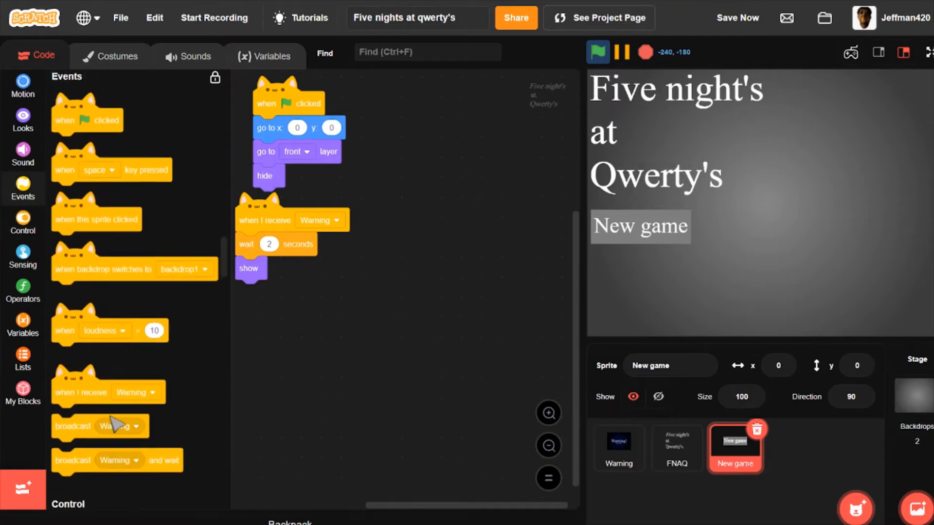
drag(93, 390, 417, 255)
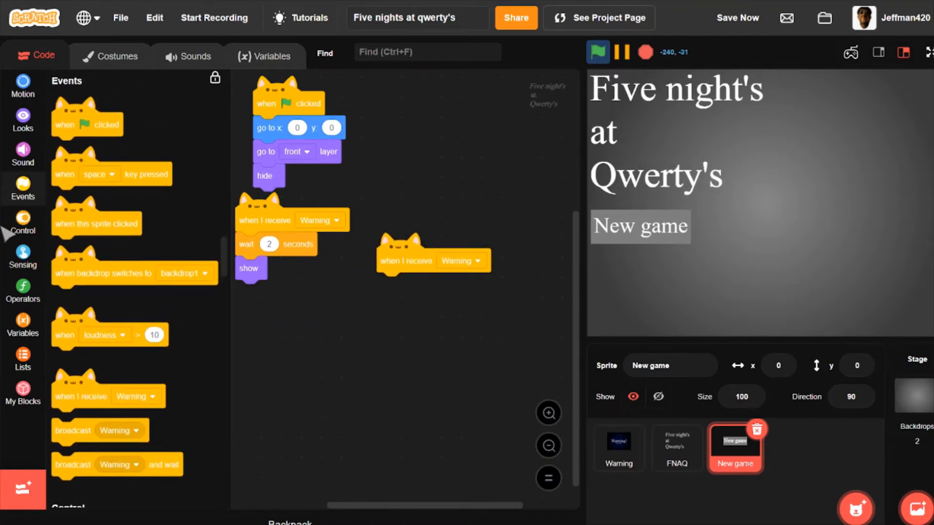
click(23, 224)
drag(68, 217, 395, 288)
drag(68, 350, 396, 304)
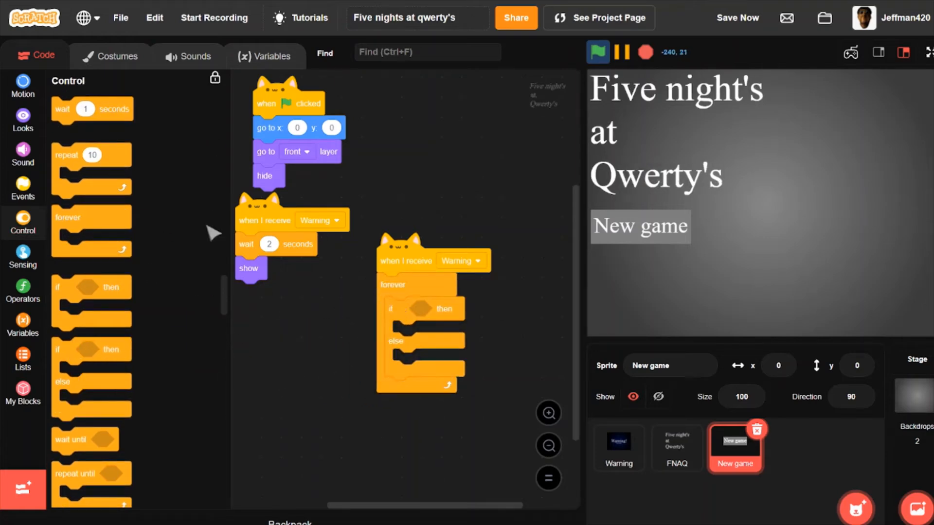
Set the if-then-else condition in New game's Warning script to touching mouse-pointer.
click(23, 255)
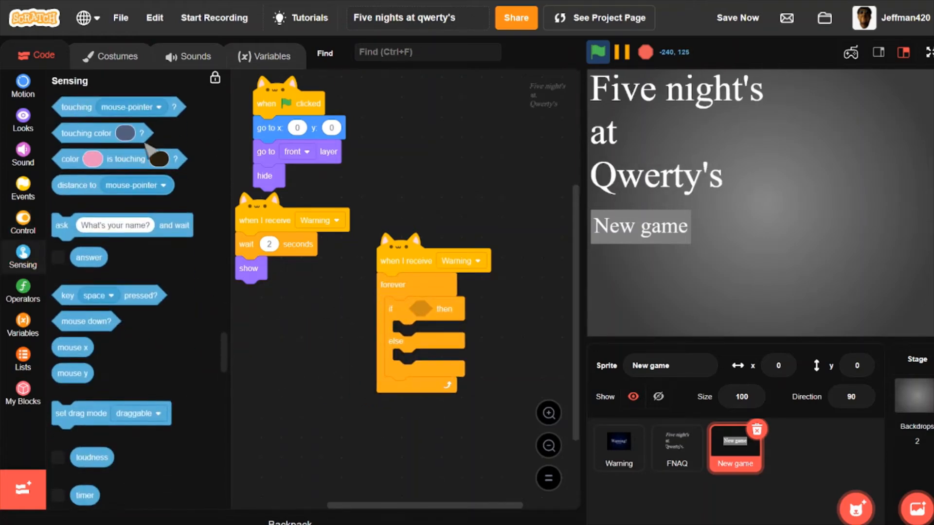
drag(83, 109, 454, 316)
Duplicate the New game sprite's costume and name the two costumes 1 and 2.
click(111, 56)
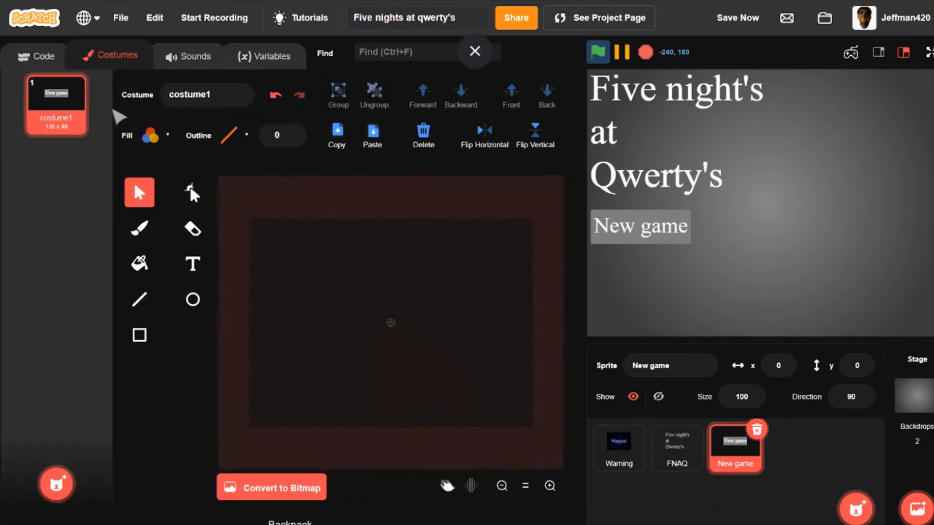
right_click(70, 116)
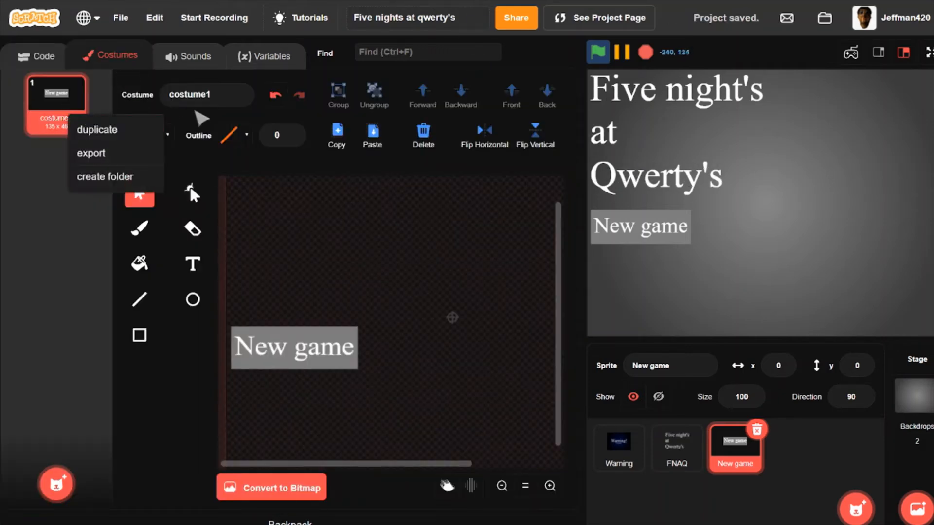
click(127, 132)
click(73, 114)
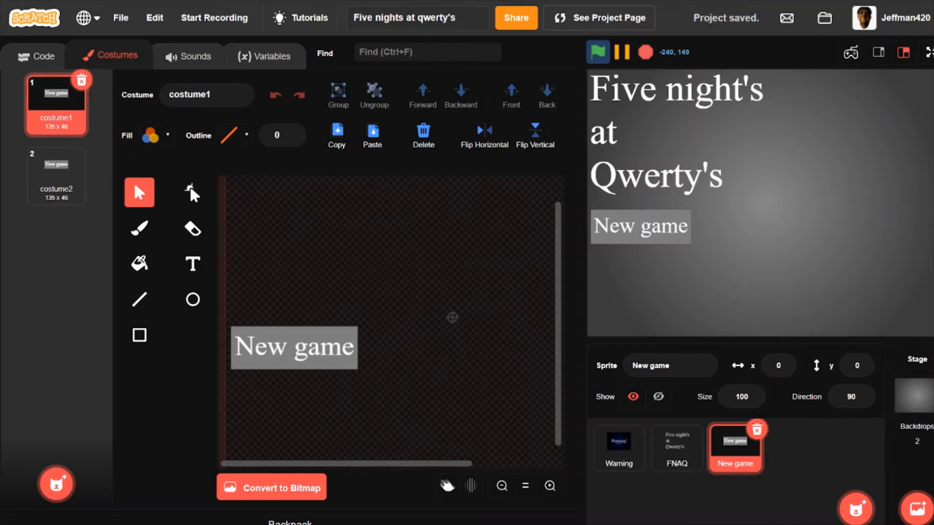
double_click(195, 95)
text(1)
click(57, 194)
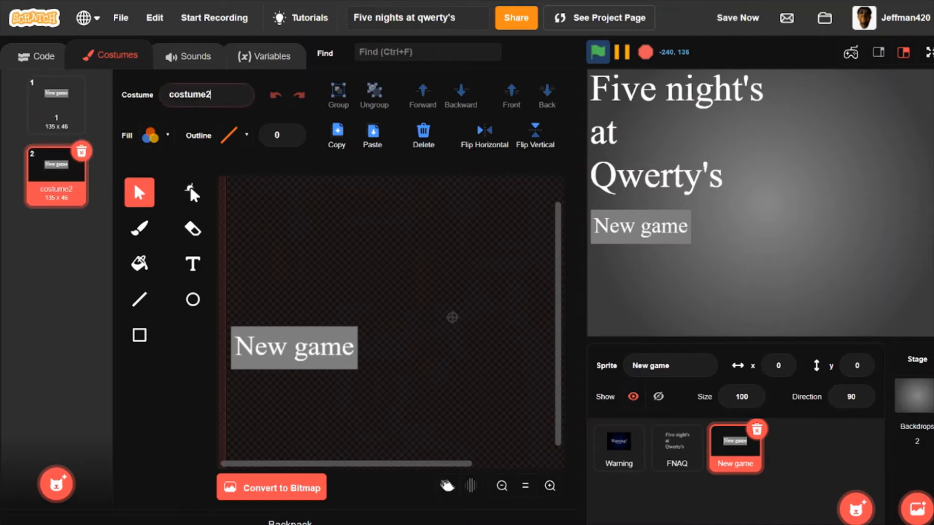
double_click(202, 94)
text(2)
click(75, 231)
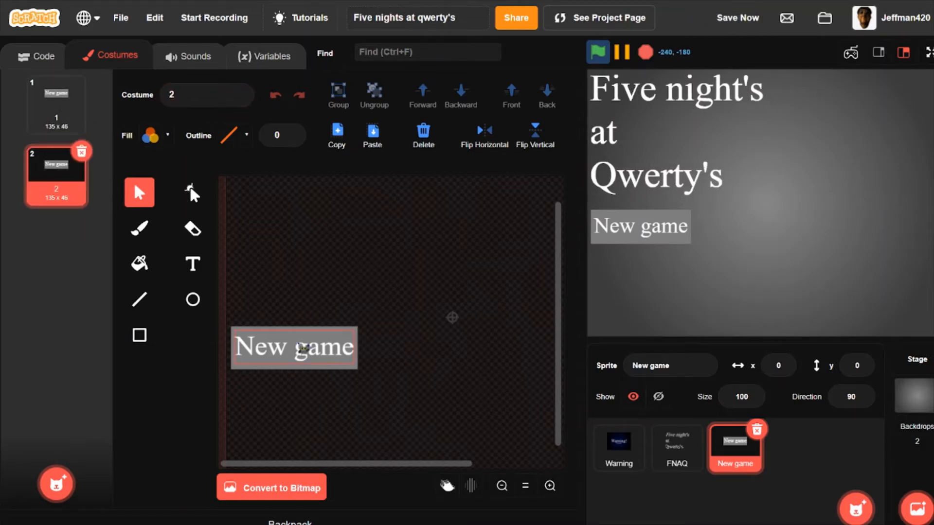
Widen the grey rectangle in costume 2 to about 157 x 46, extending it past the end of the "New game" text.
click(363, 338)
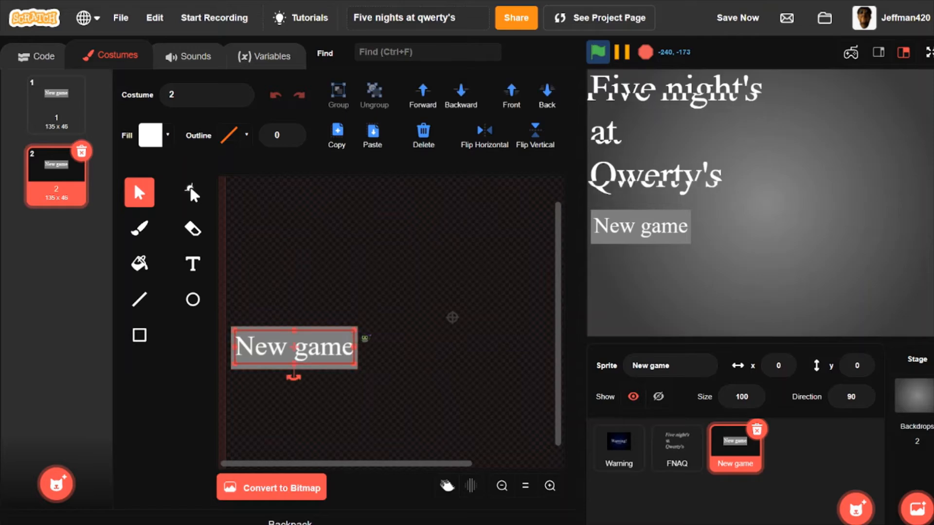
click(364, 343)
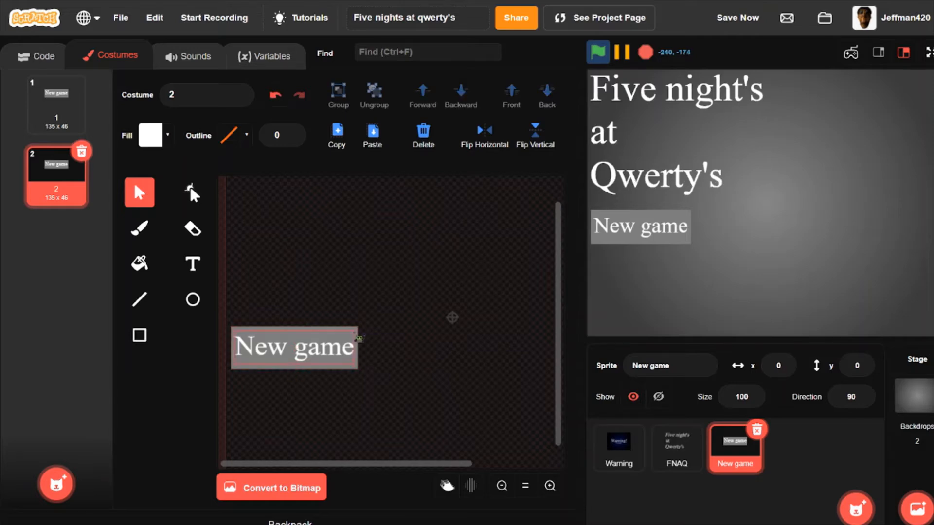
click(360, 337)
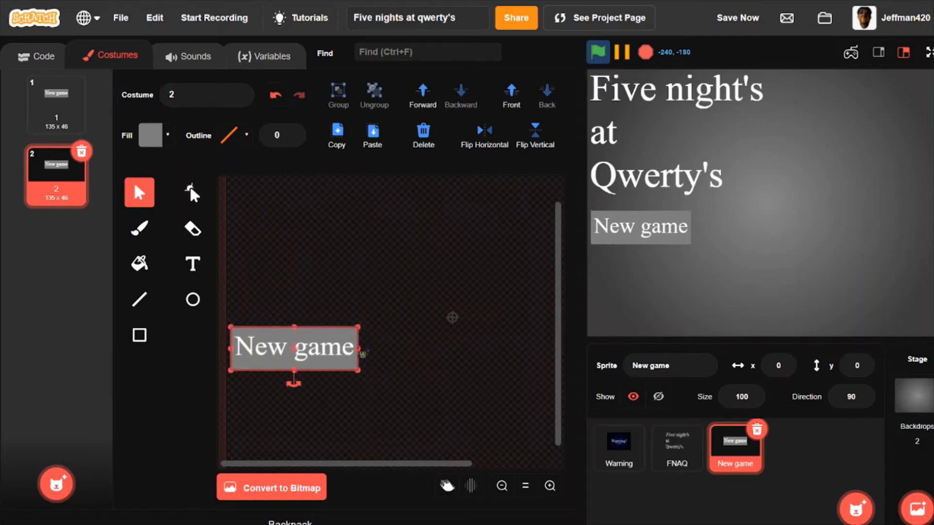
drag(362, 353, 384, 351)
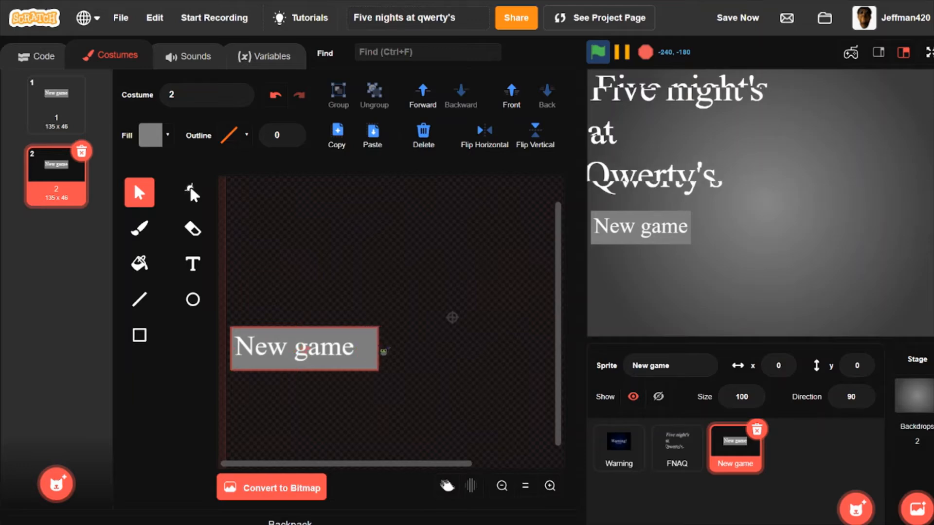
Add a white serif "<" text above the grey rectangle in costume 2.
click(193, 264)
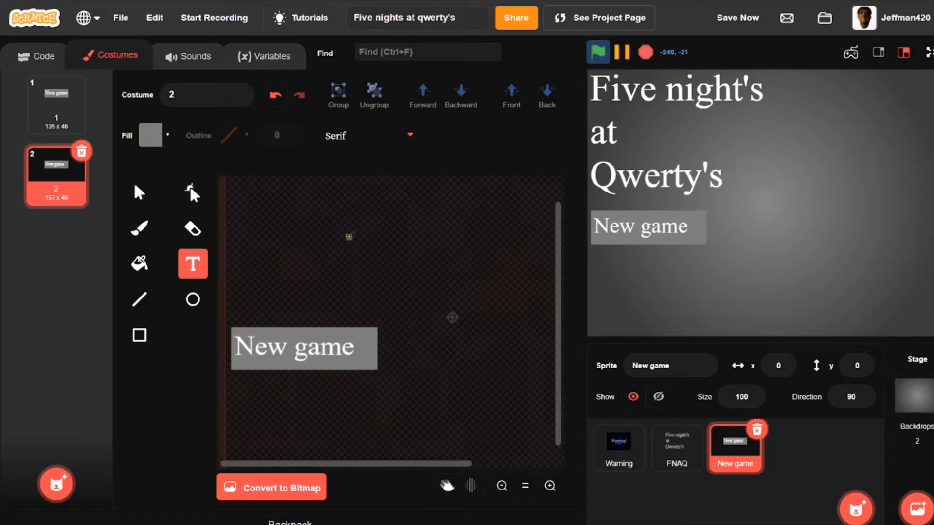
click(151, 135)
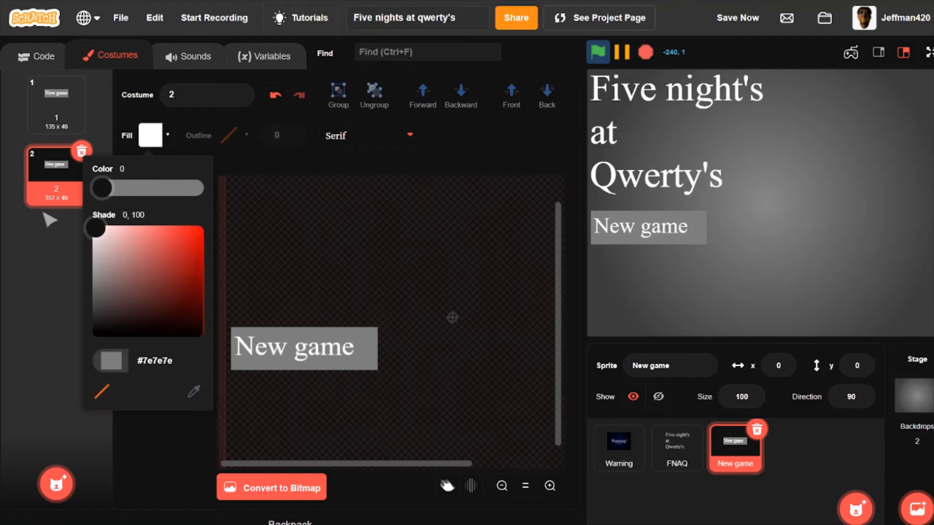
click(32, 268)
click(342, 268)
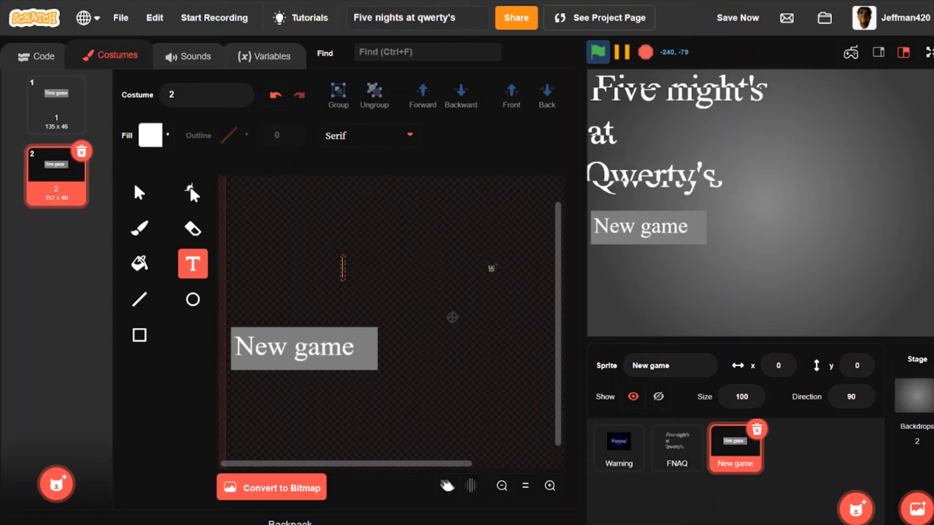
text(<)
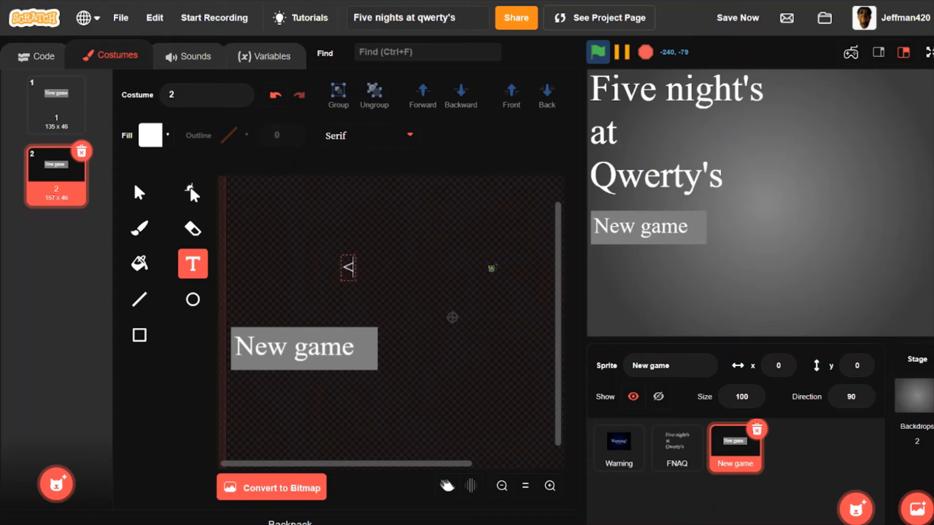
Give the "<" text a white outline with a width of 3.
click(138, 193)
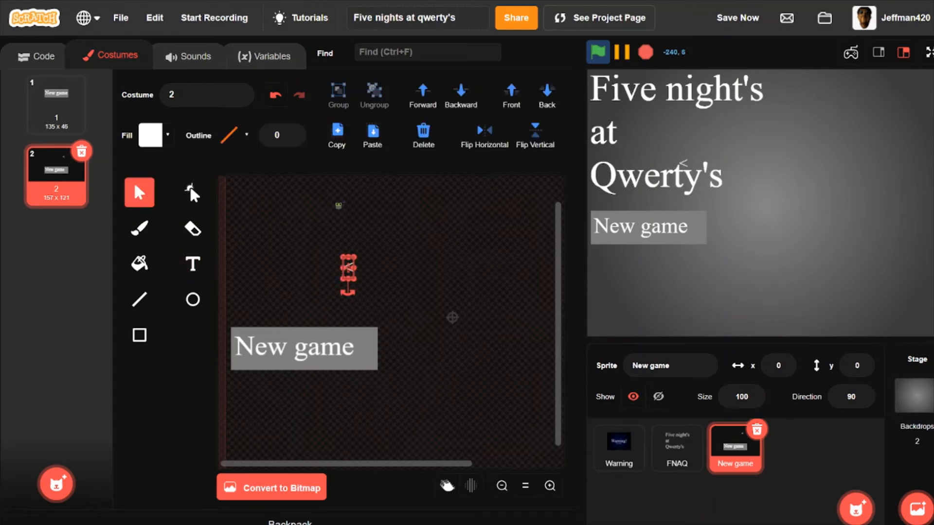
click(292, 132)
click(291, 133)
click(291, 132)
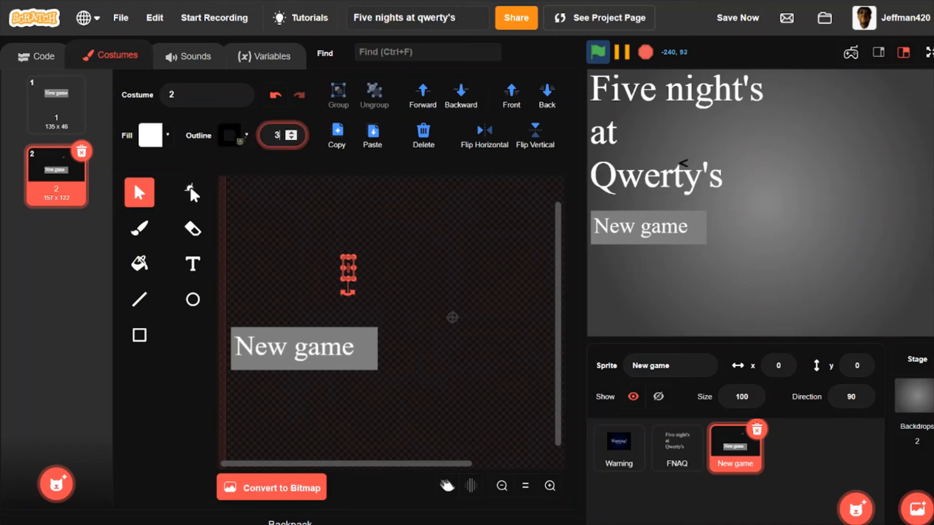
click(237, 137)
drag(171, 300, 124, 235)
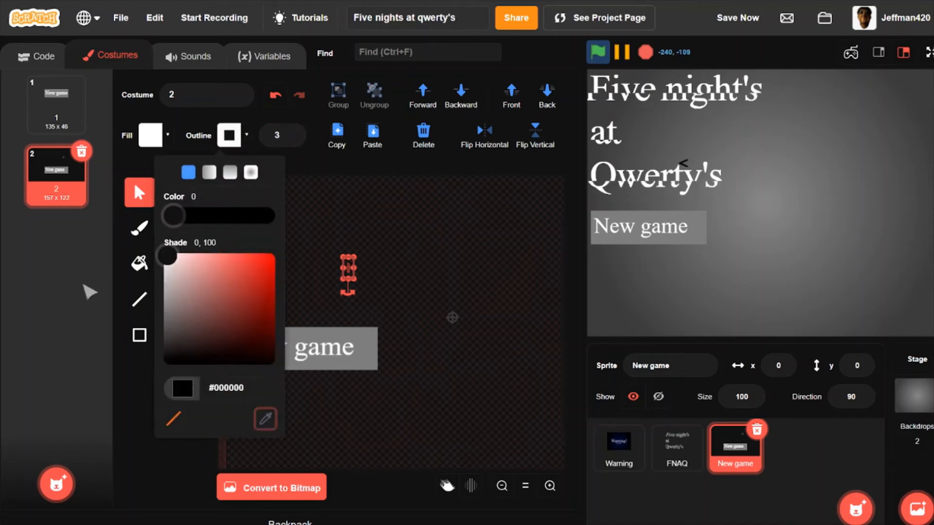
click(84, 288)
click(257, 235)
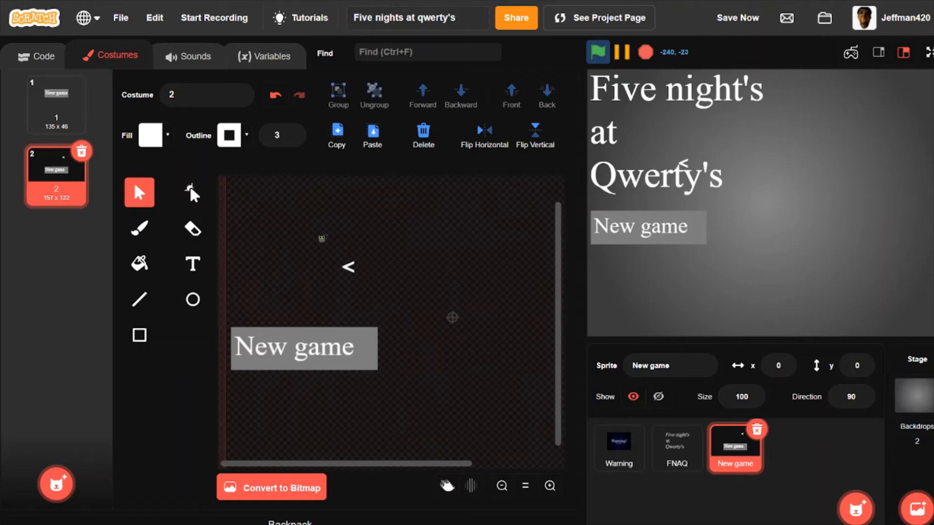
Move the "<" onto the grey rectangle just after "New game" and enlarge it slightly, undoing the excess enlargement.
drag(348, 267, 370, 349)
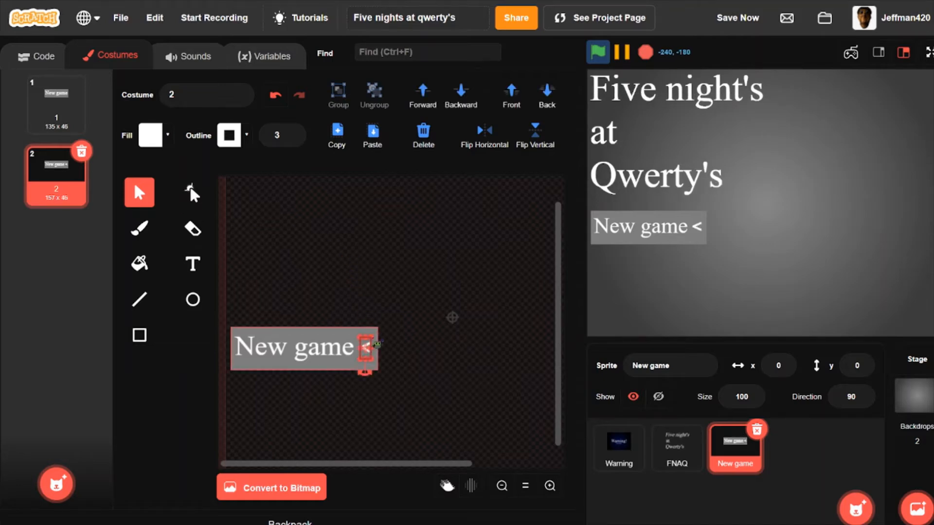
drag(371, 339, 378, 340)
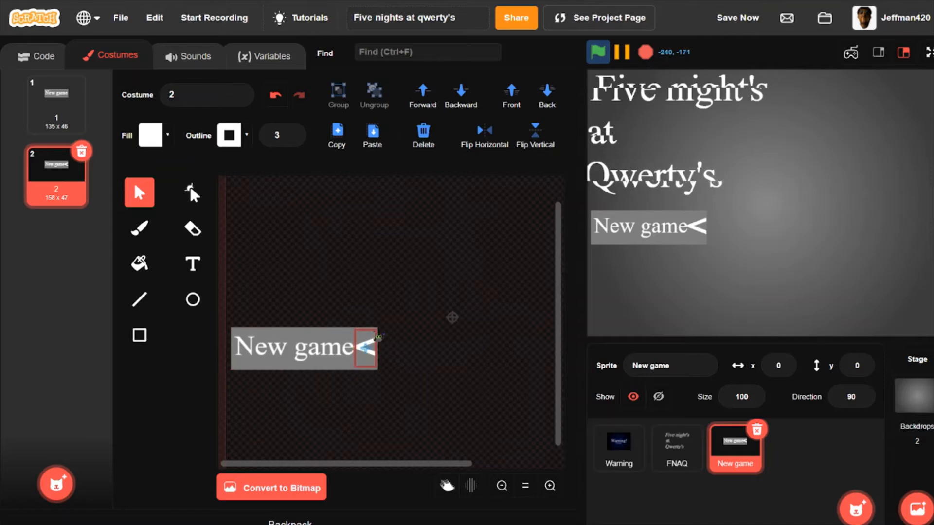
key(ctrl+z)
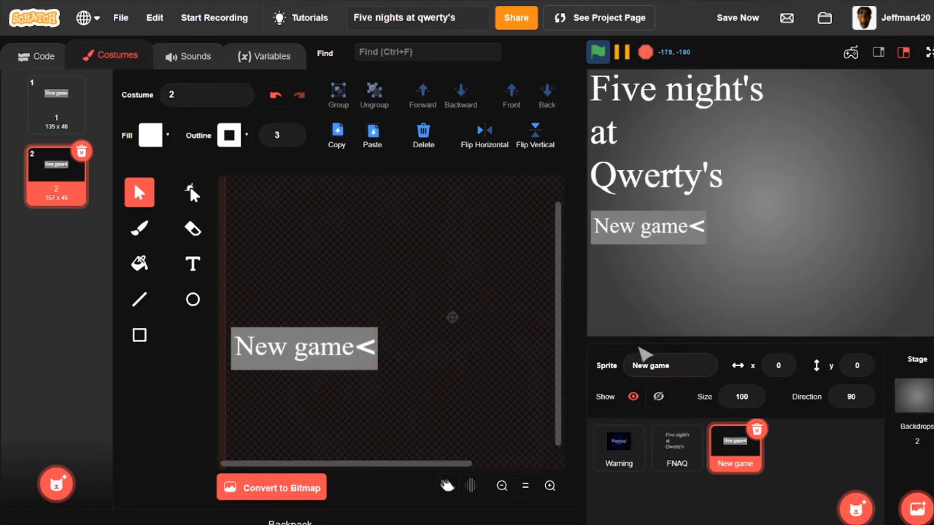
click(372, 364)
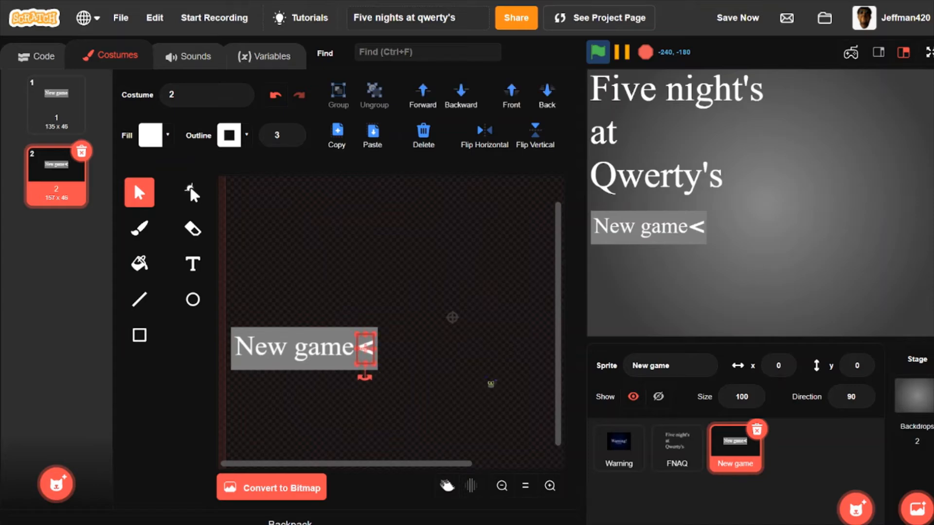
click(458, 293)
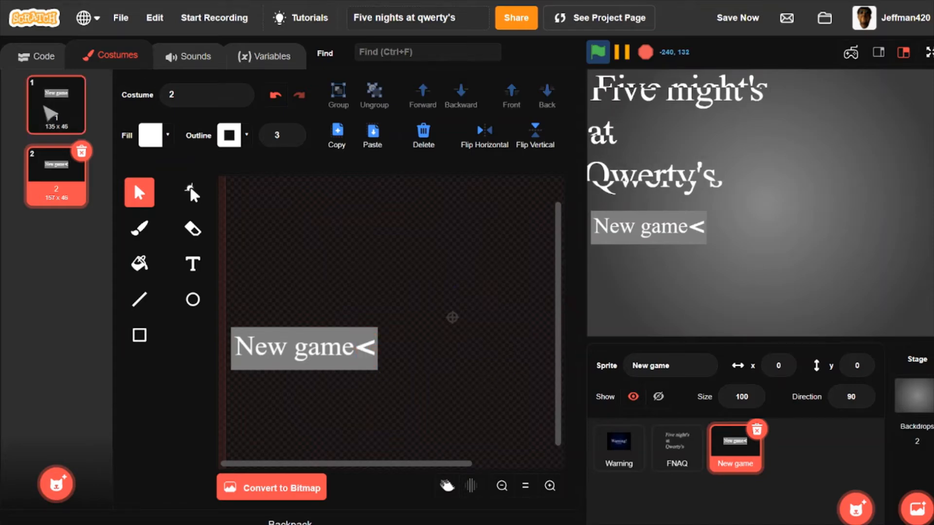
Switch the New game sprite back to costume 1 and return to its scripts.
click(49, 100)
click(29, 56)
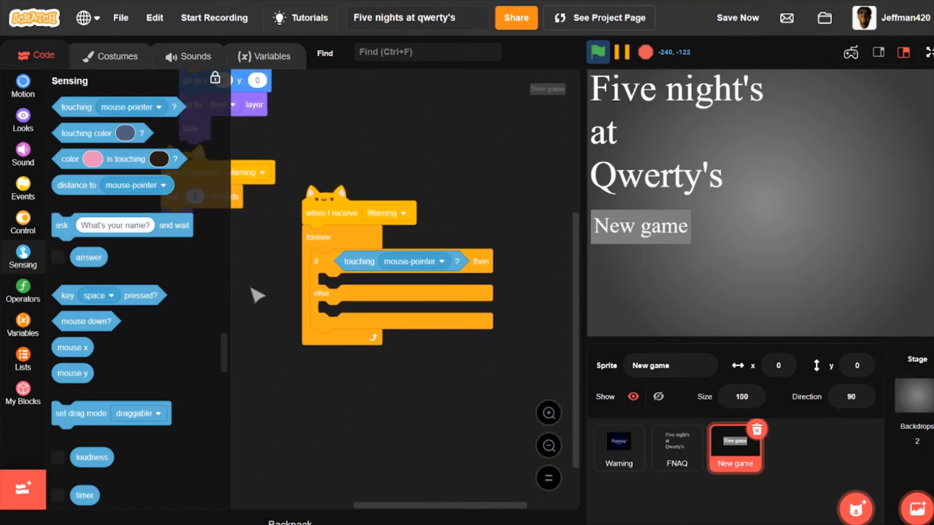
Add switch costume to 2 inside the if branch and switch costume to 1 inside the else branch, and run the script.
click(29, 124)
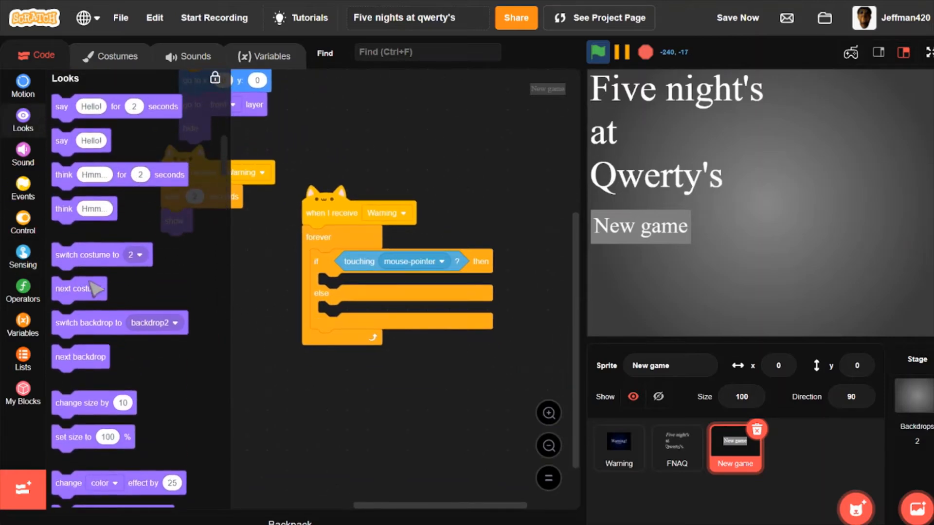
drag(93, 267, 352, 291)
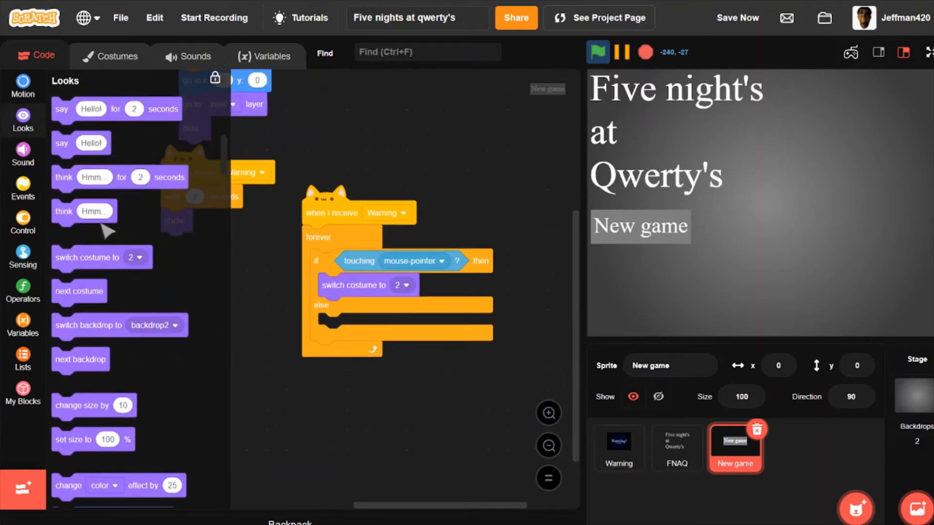
drag(107, 258, 406, 330)
click(405, 326)
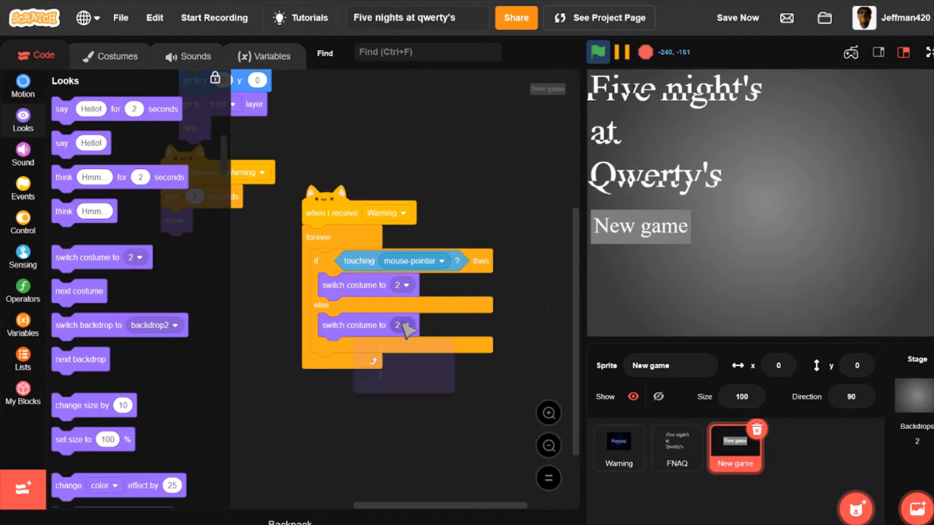
click(411, 362)
click(346, 207)
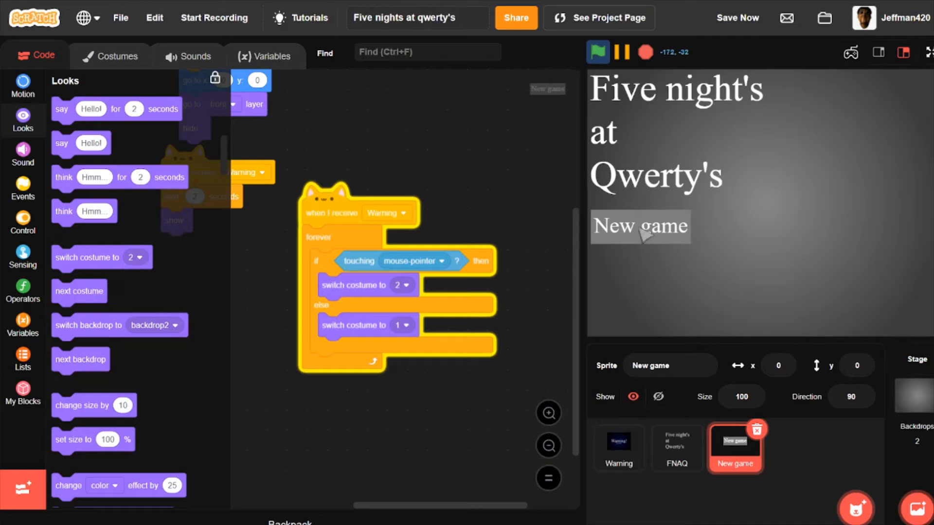
Delete the grey background rectangle from costume 2 of the New game sprite.
click(111, 56)
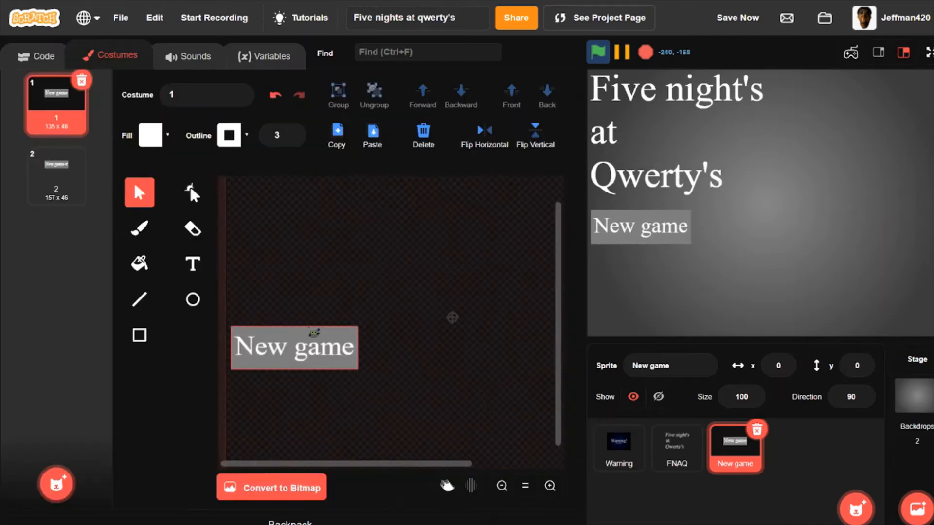
click(69, 192)
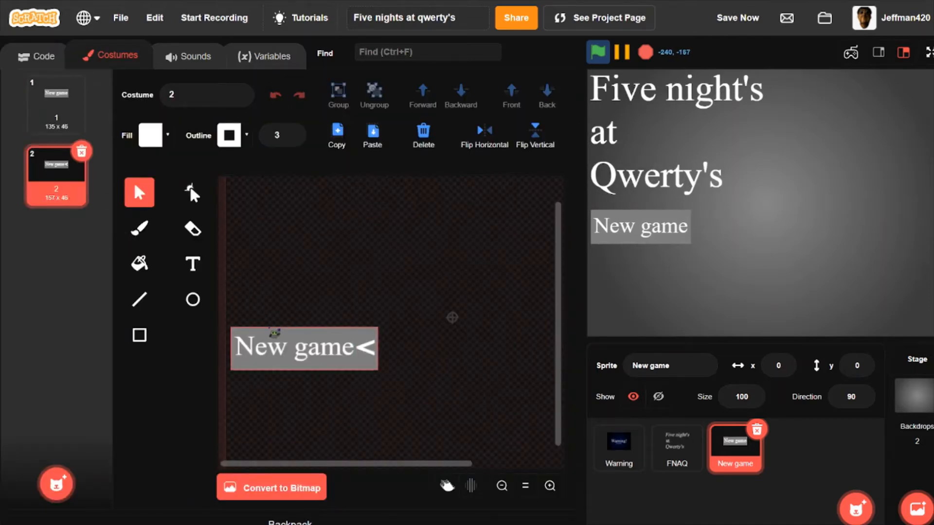
click(306, 334)
key(Delete)
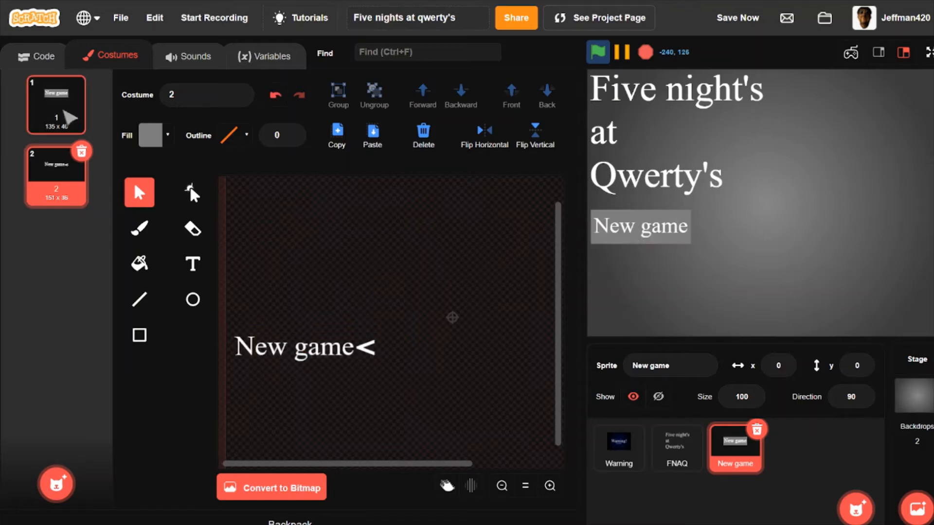
Copy the grey rectangle from costume 1 into costume 2, widen it past the "<" arrow and send it to the back.
click(278, 335)
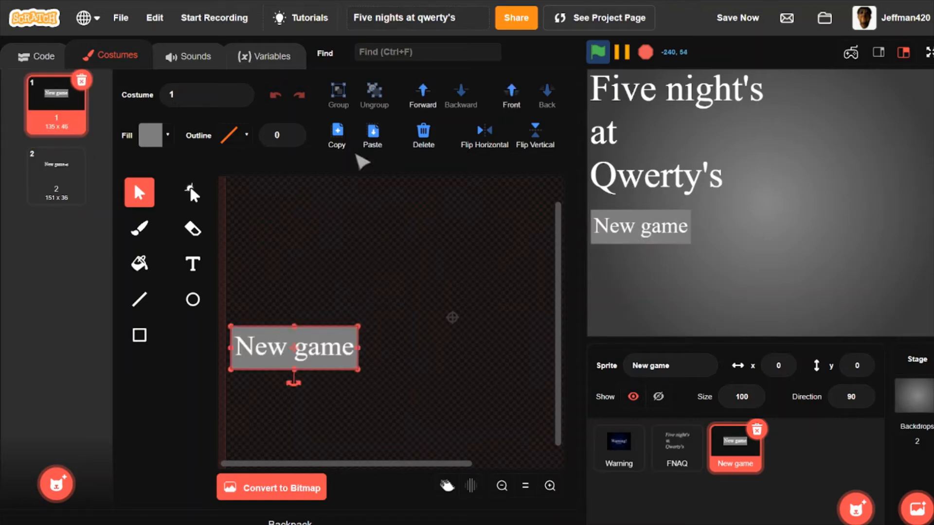
click(373, 136)
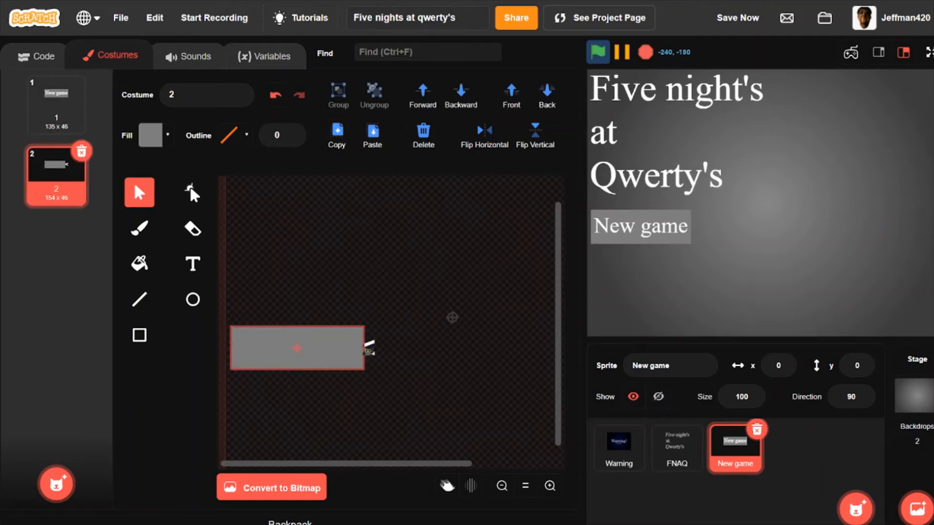
drag(368, 347, 379, 350)
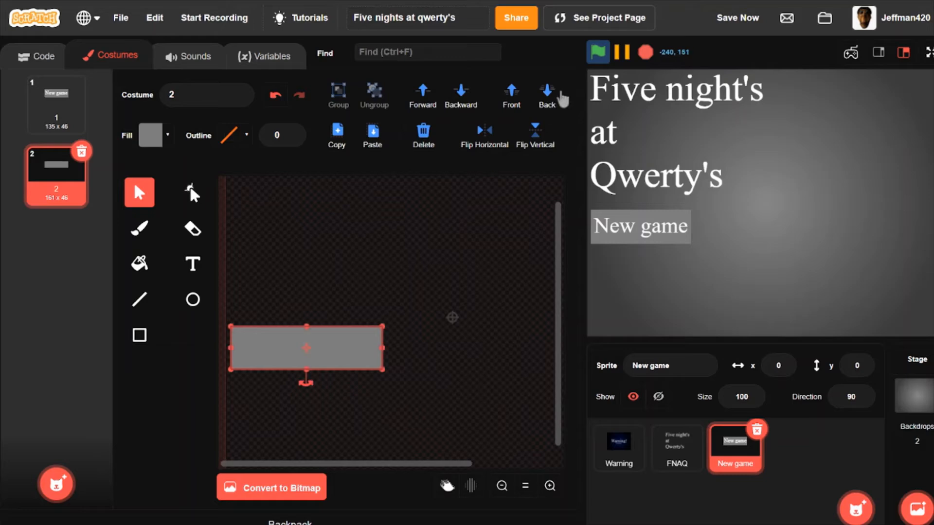
click(547, 94)
click(431, 282)
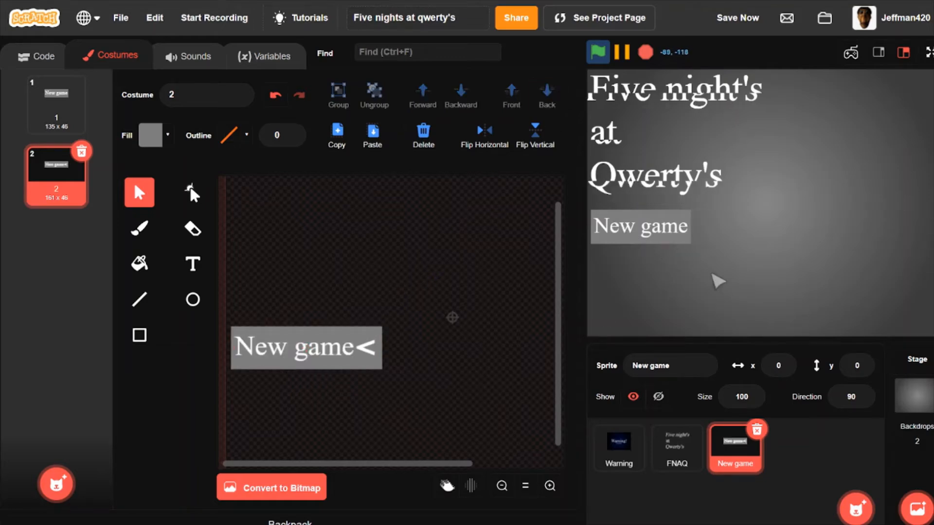
Make costume 1 current again, test the New game button's pointer effect on the stage and pause the project.
click(48, 97)
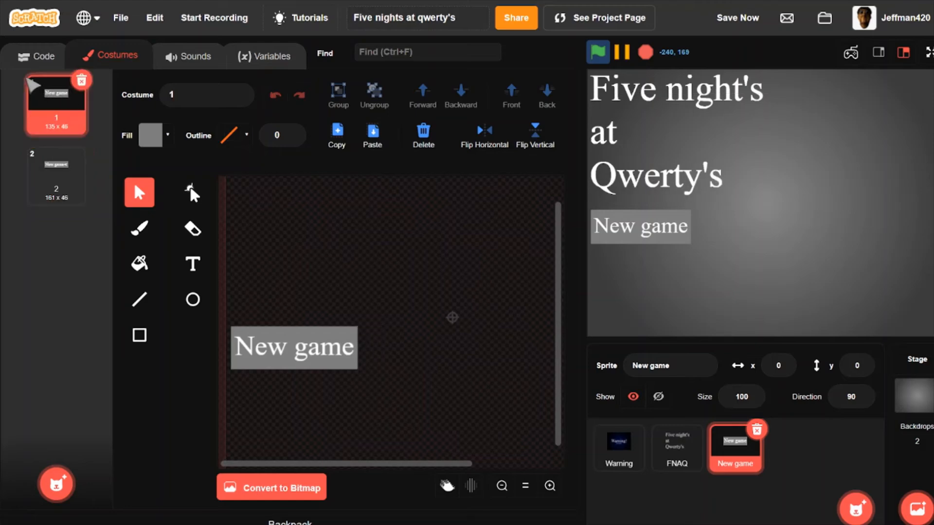
click(31, 57)
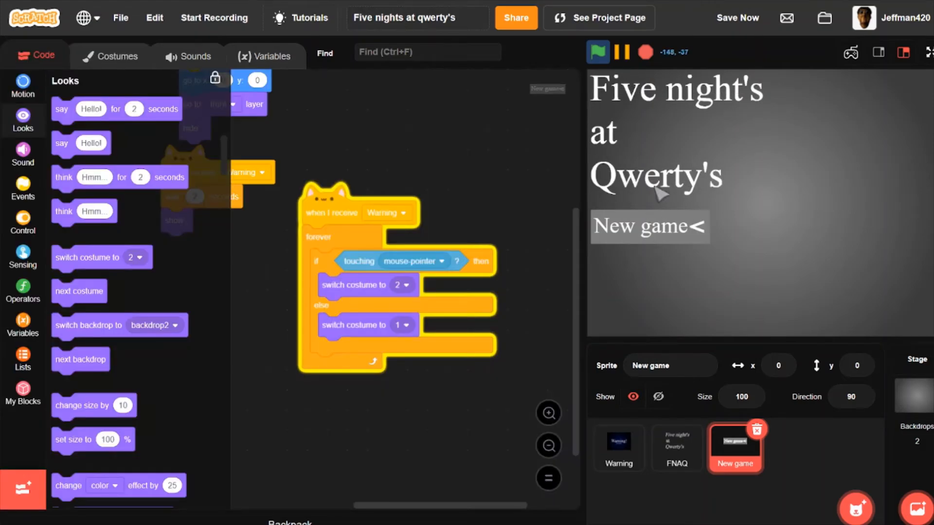
click(622, 52)
Duplicate the New game sprite and rename the copy to "Continue".
right_click(747, 462)
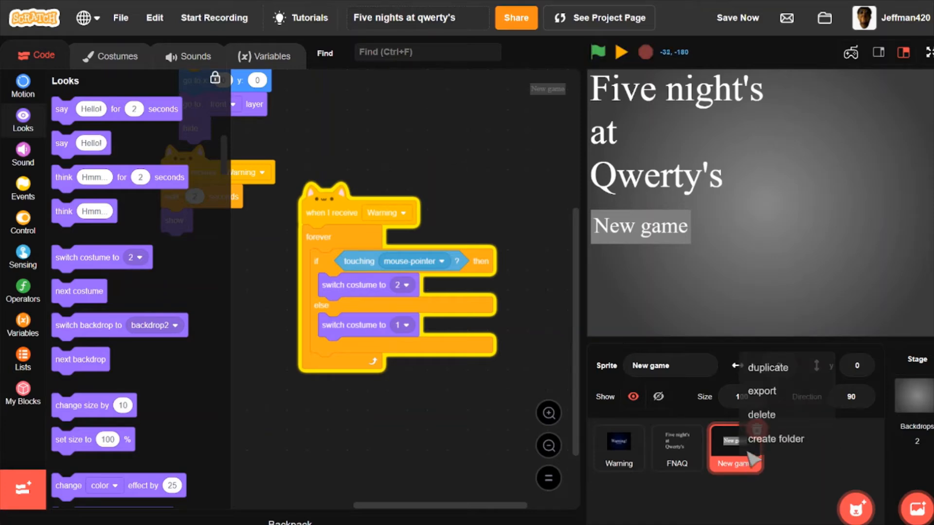
click(792, 369)
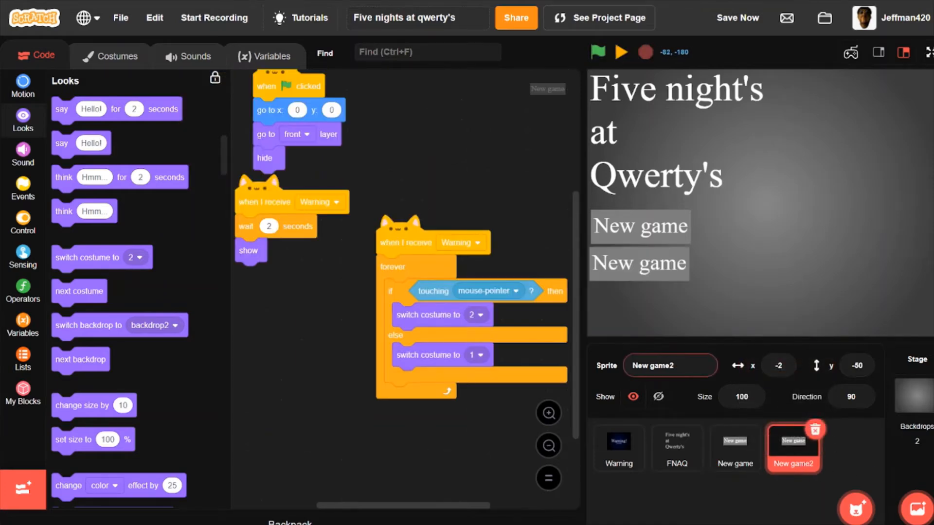
drag(704, 366, 564, 506)
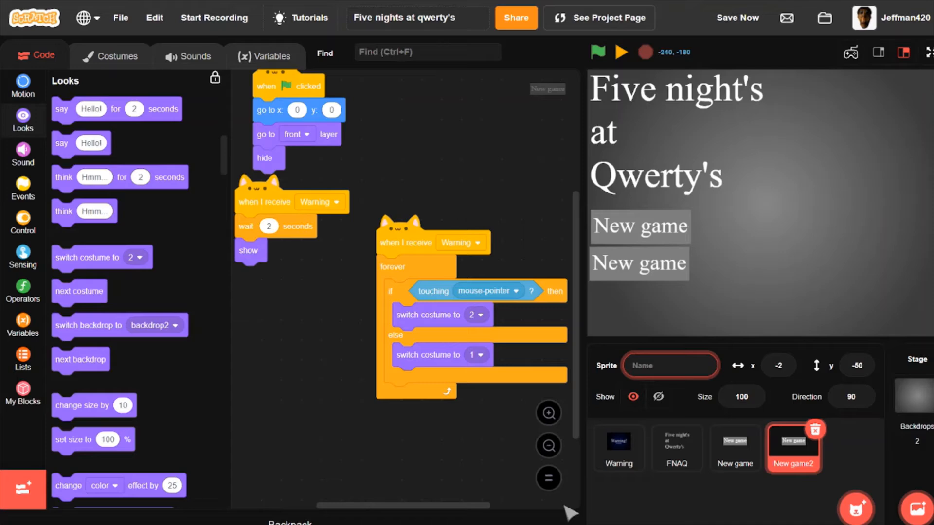
text(Co)
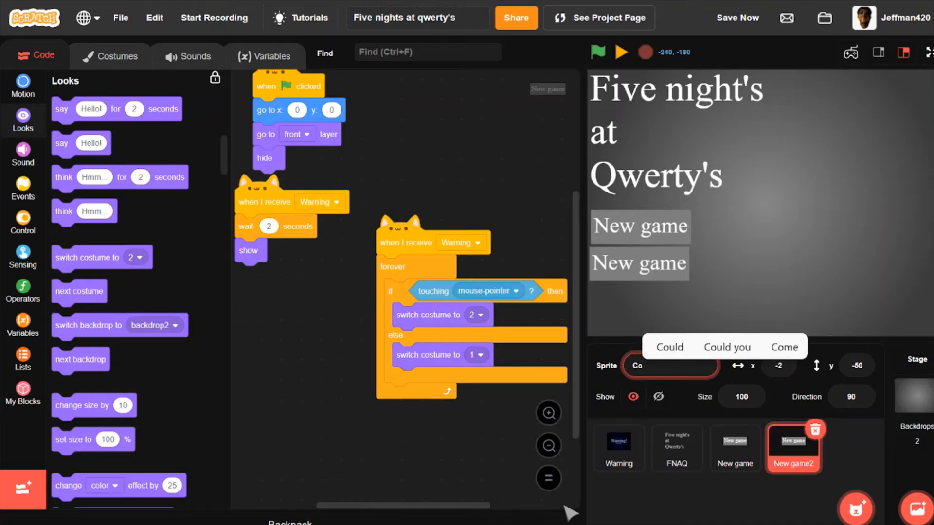
text(n)
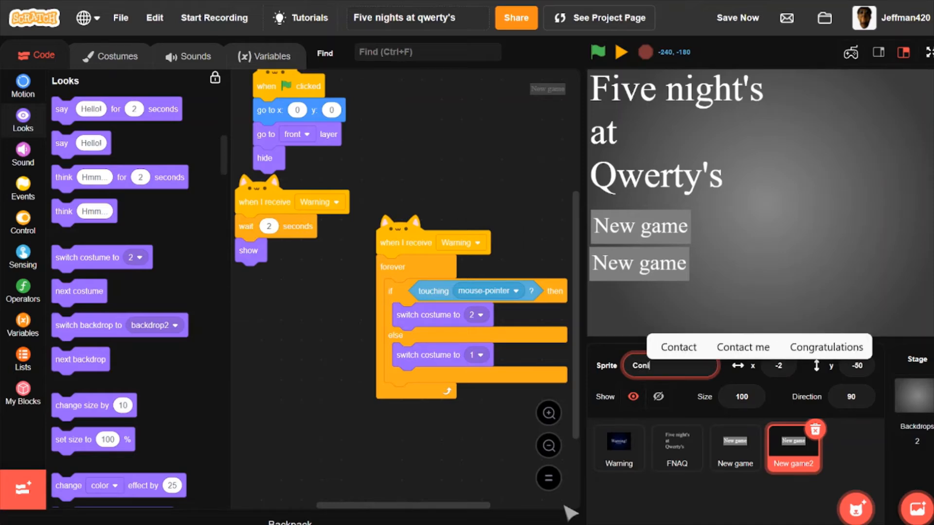
text(it)
key(BackSpace)
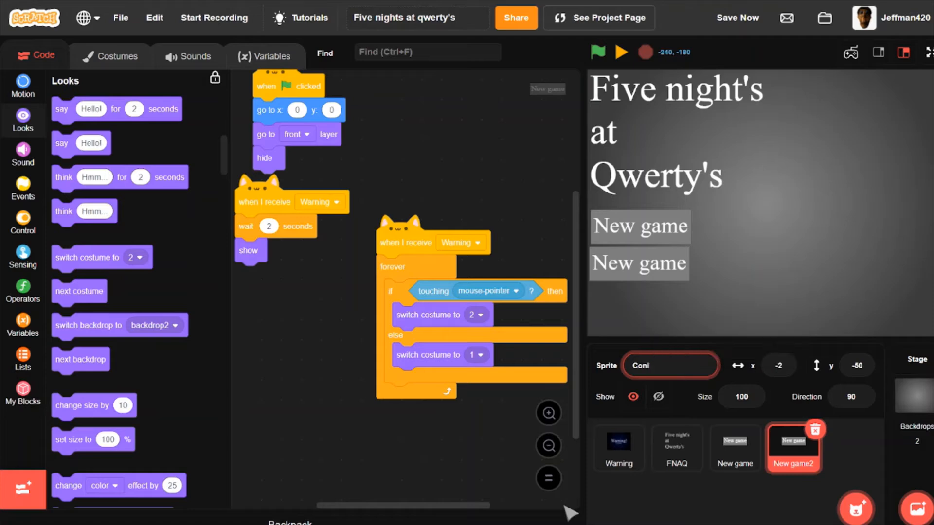
text(ti)
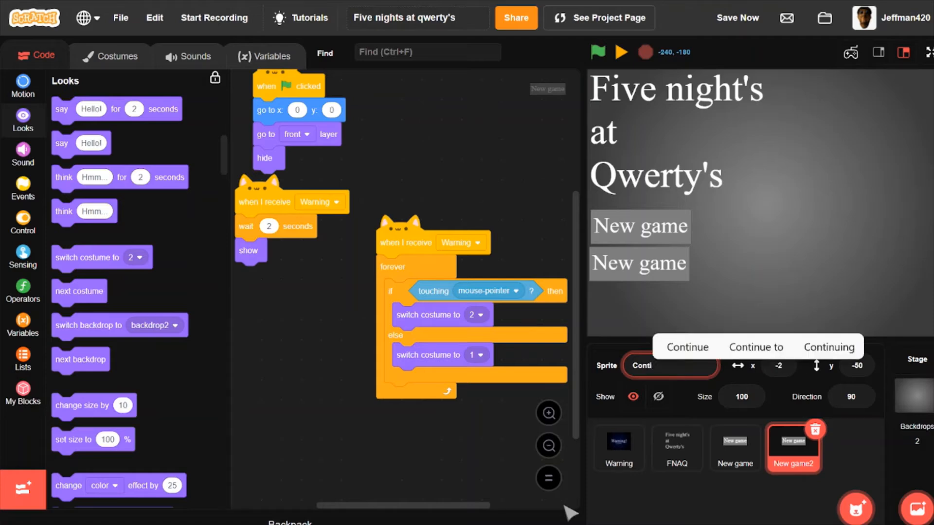
click(687, 347)
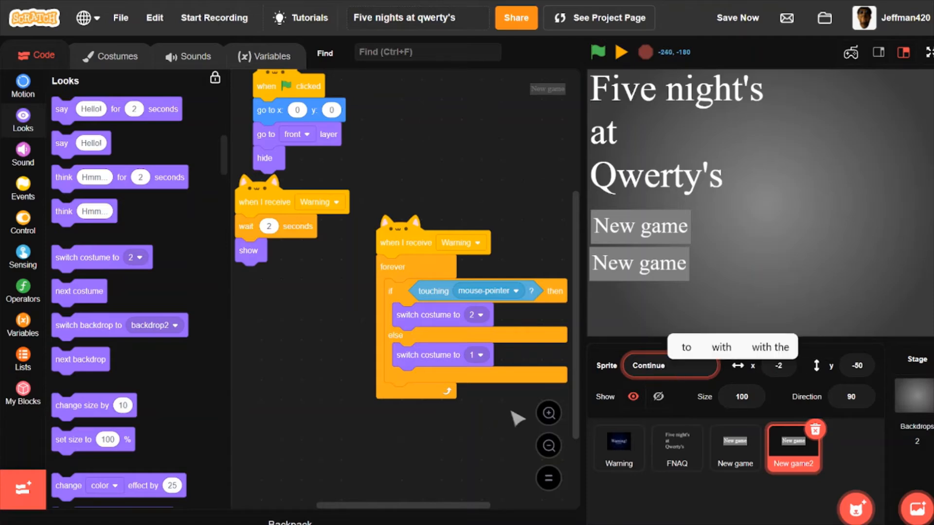
drag(668, 366, 544, 409)
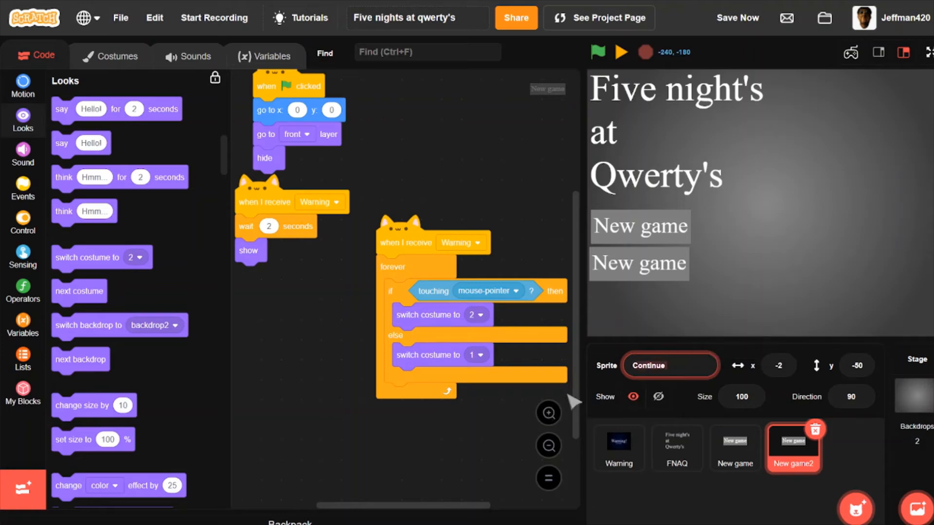
click(674, 506)
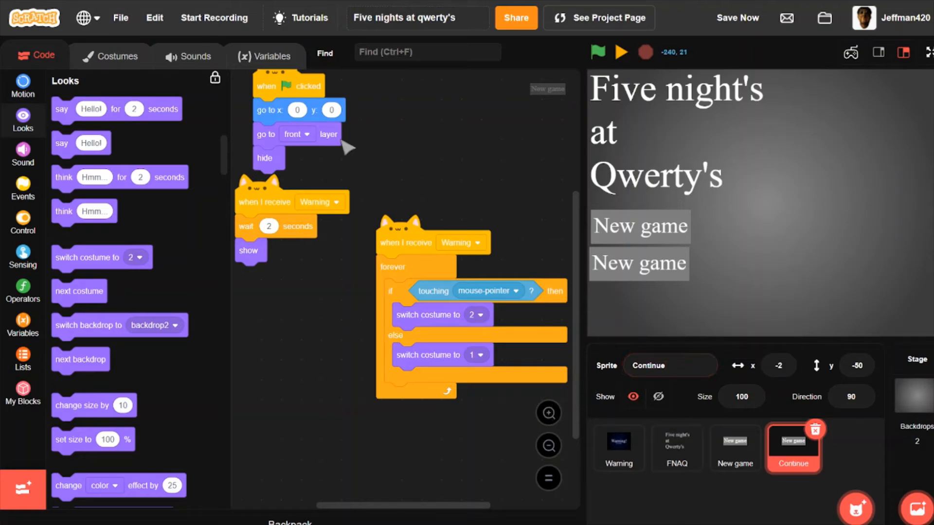
Replace the "New game" text in costume 1 of the Continue sprite with "Continue".
click(112, 61)
click(359, 351)
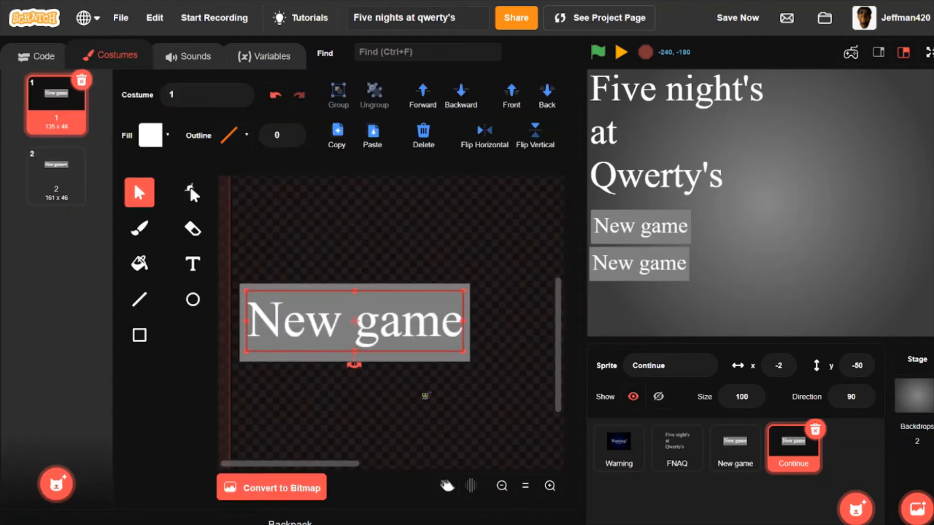
double_click(451, 311)
key(BackSpace)
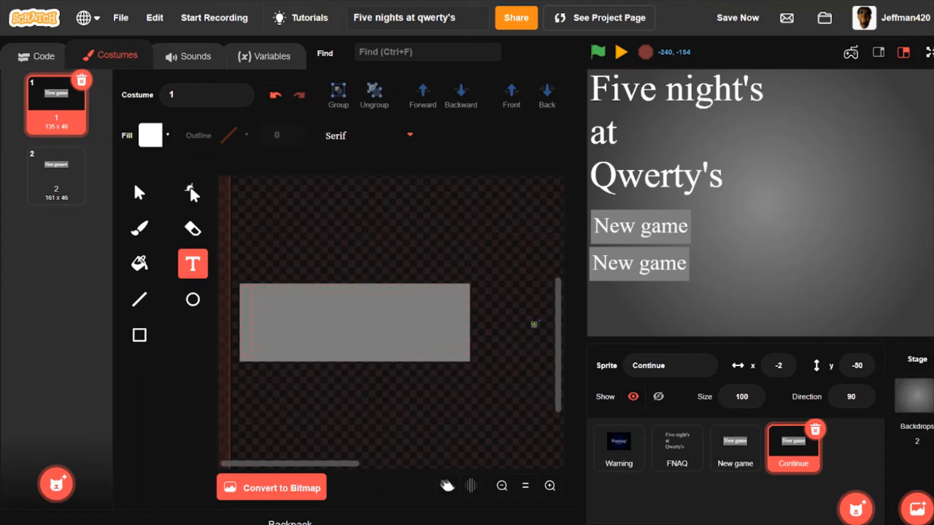
text(Continue)
click(467, 318)
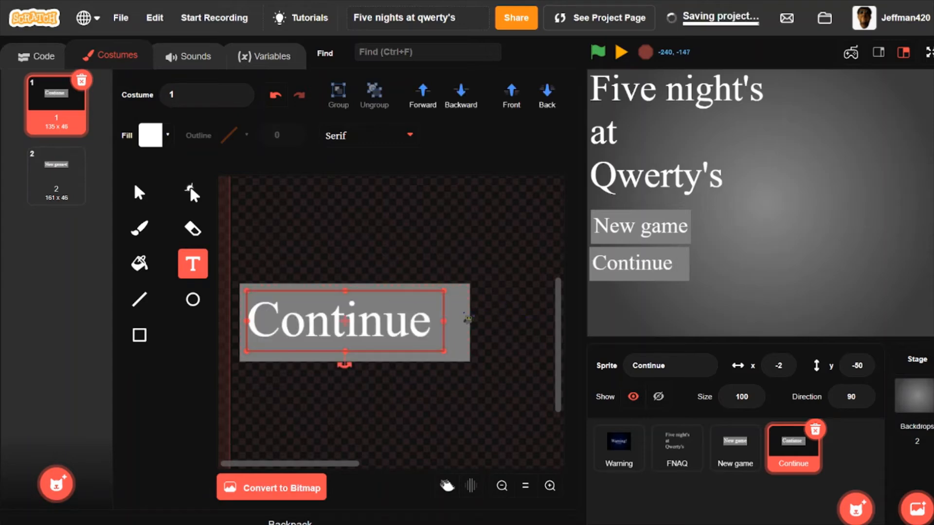
click(493, 299)
Shift the "Continue" text slightly right and down so it sits more centrally within its grey rectangle.
click(139, 193)
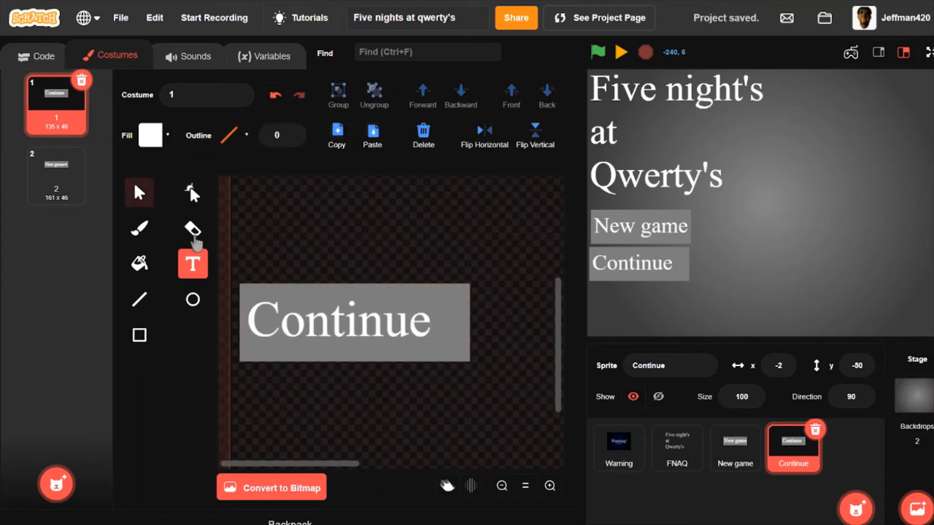
drag(309, 324, 315, 326)
click(311, 291)
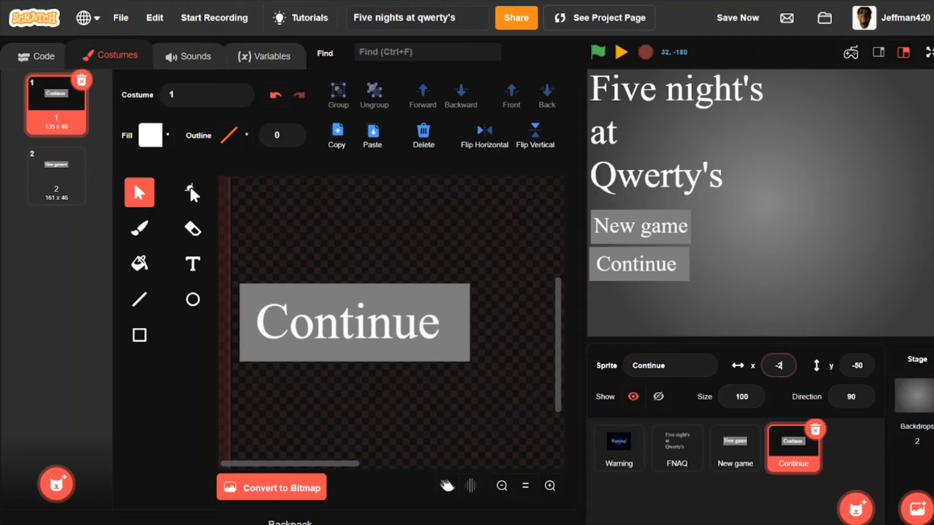
Set the Continue sprite's position to x 0 and y 0.
drag(787, 365, 748, 369)
text(0)
key(Return)
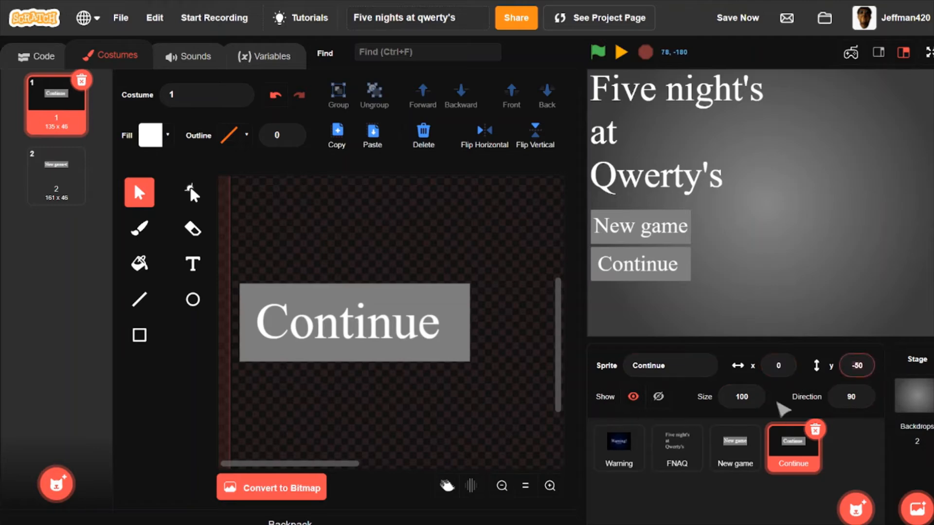
text(0)
key(Return)
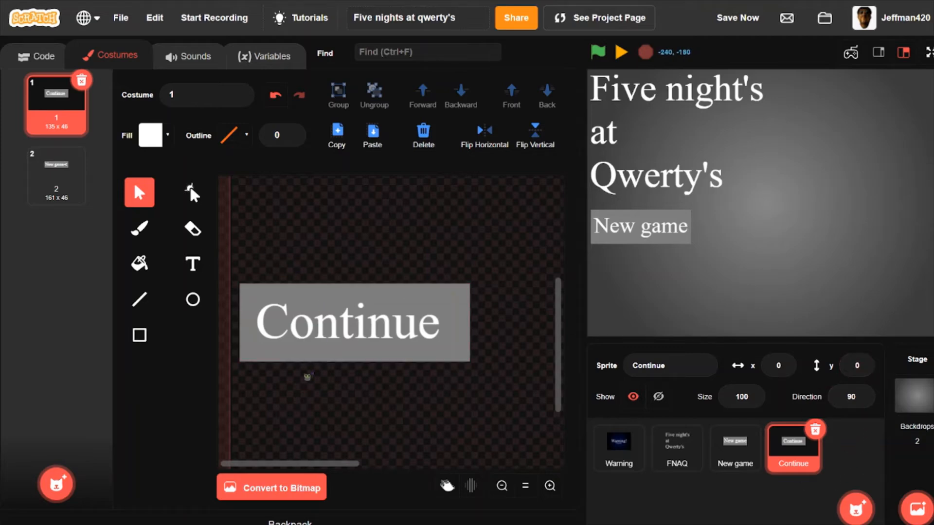
Move all the artwork in the Continue sprite's costume 1 down until the button sits just below the New game button on the stage.
scroll(306, 374, down, 2)
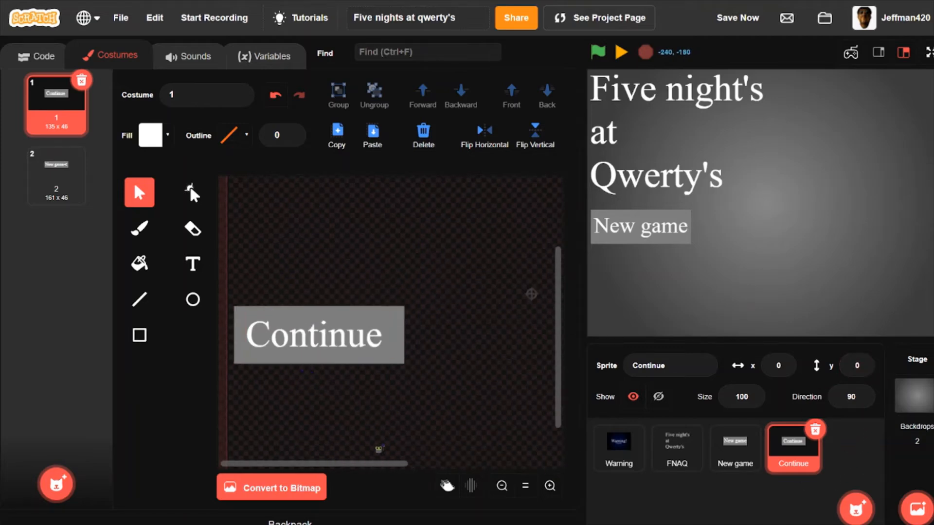
click(501, 486)
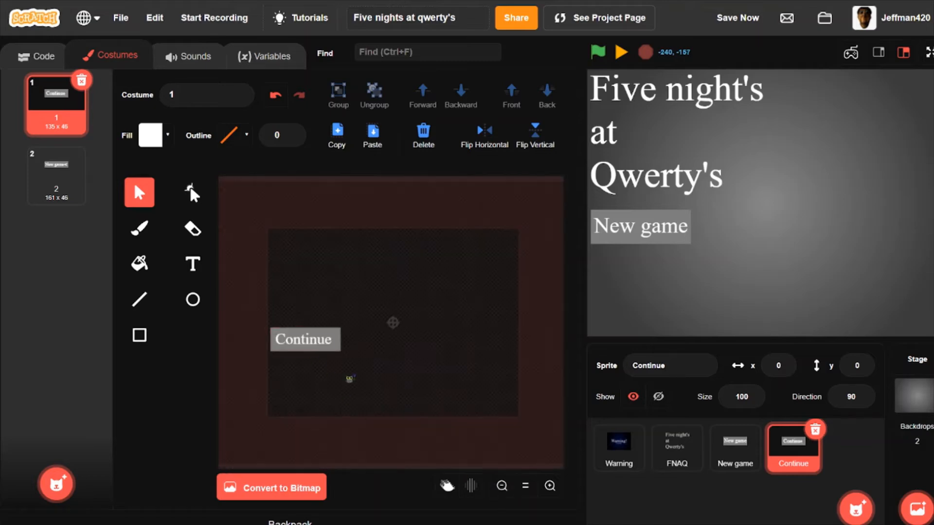
key(ctrl+a)
key(Down)
key(Down)
key(Down)
key(Down)
key(Down)
key(Down)
key(Down)
key(Down)
key(Down)
key(Down)
key(Down)
key(Down)
key(Down)
key(Down)
key(Down)
key(Down)
key(Down)
key(Down)
key(Down)
key(Down)
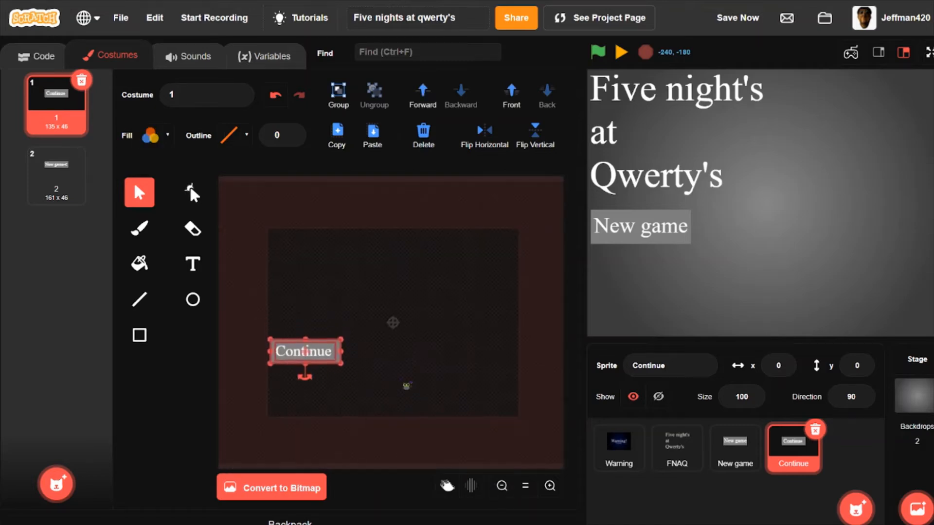
key(Down)
key(Down)
key(Down)
key(Down)
key(Down)
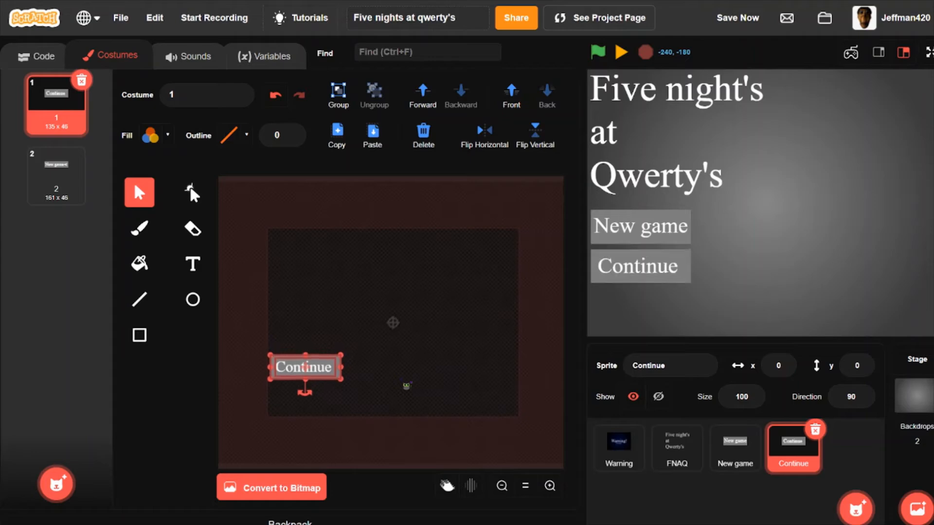
click(284, 337)
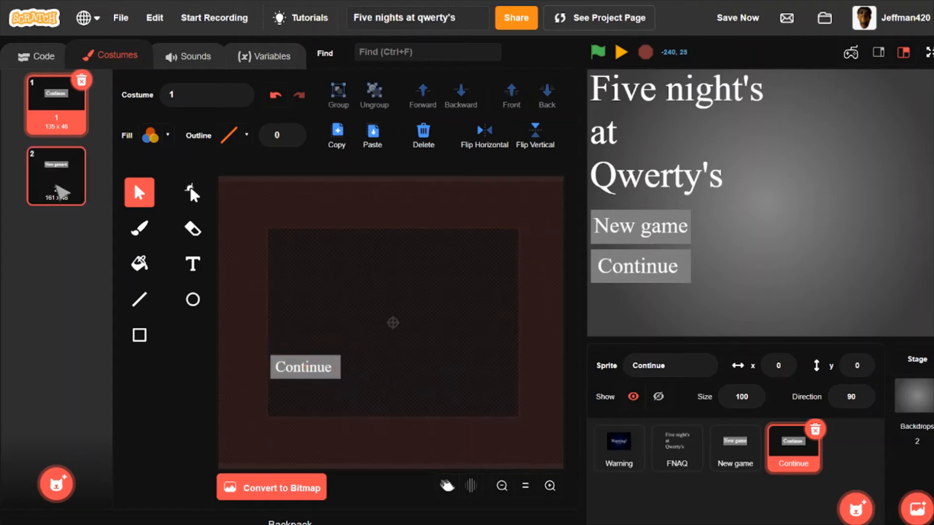
Copy the Continue button from costume 1 into costume 2 and delete the pasted button's narrow grey rectangle.
click(301, 373)
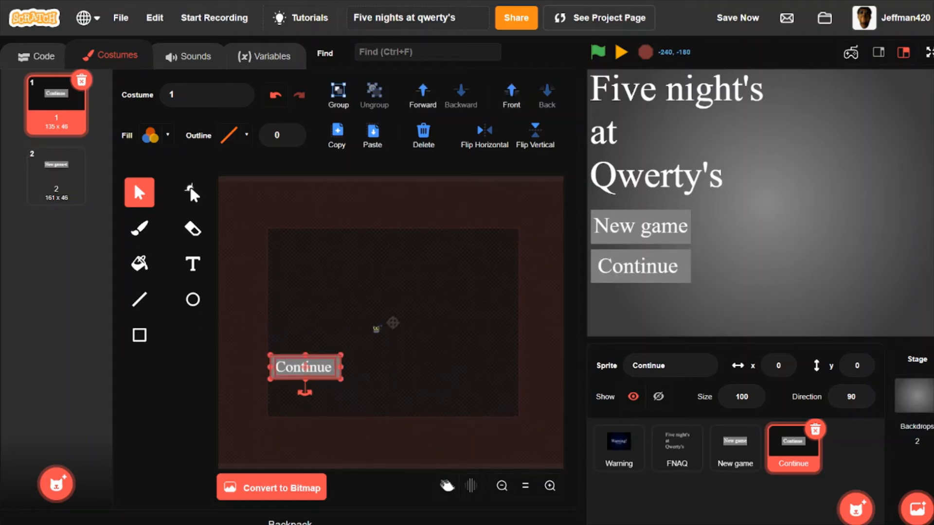
click(56, 175)
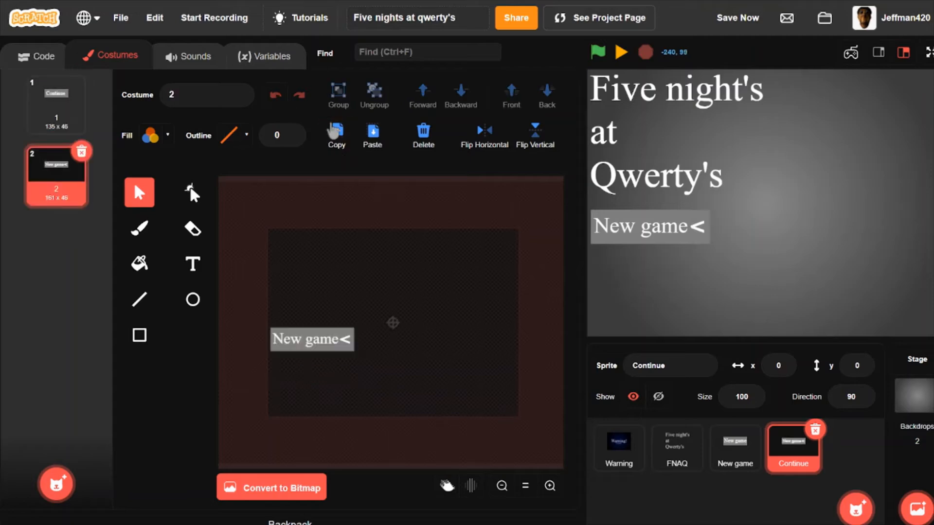
click(373, 135)
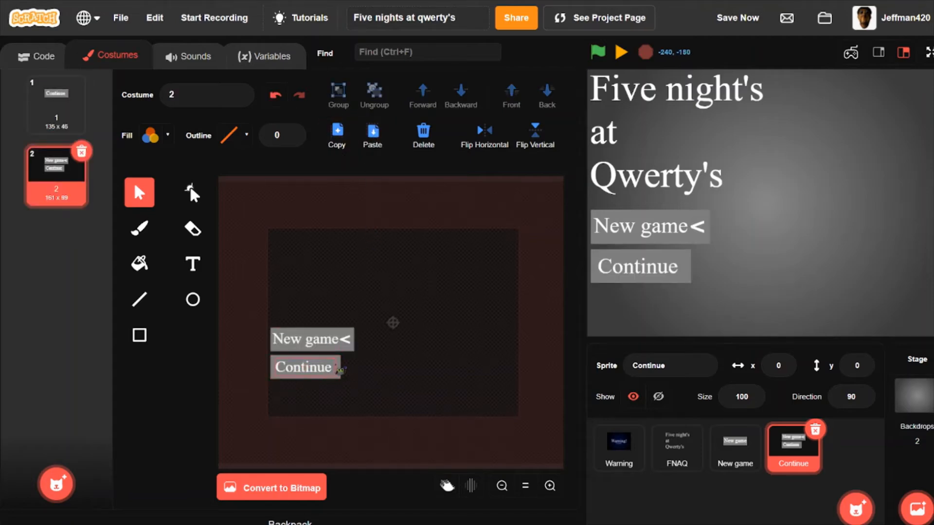
click(344, 368)
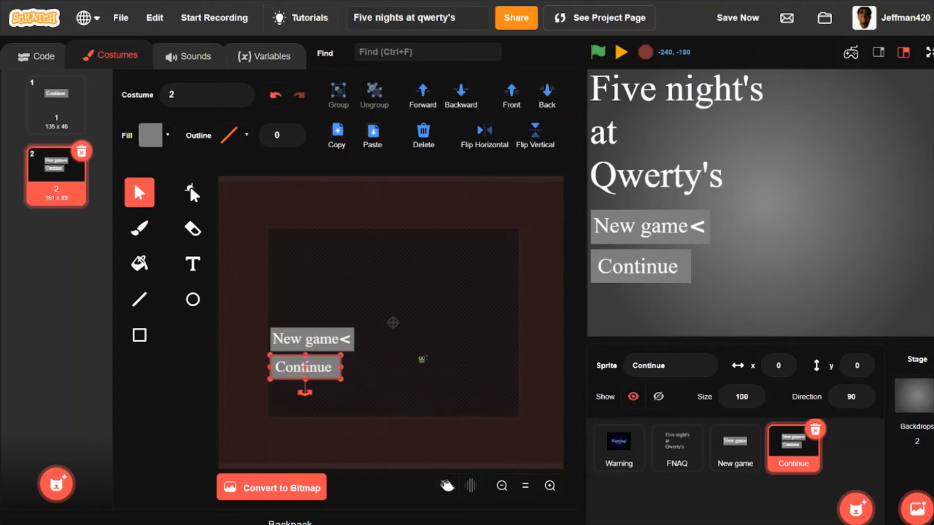
key(Delete)
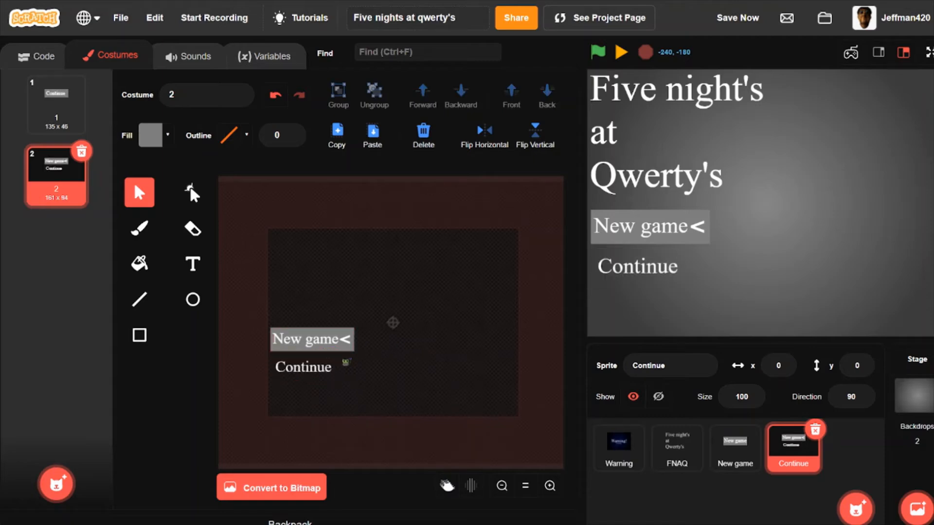
Duplicate the New game button's wide grey rectangle in costume 2 and place the copy below it, behind the "Continue" text.
click(346, 348)
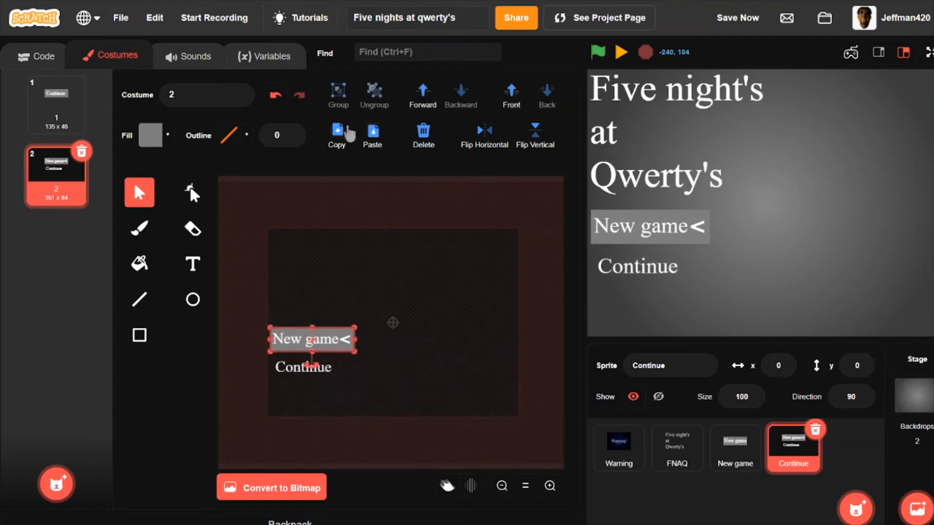
click(372, 135)
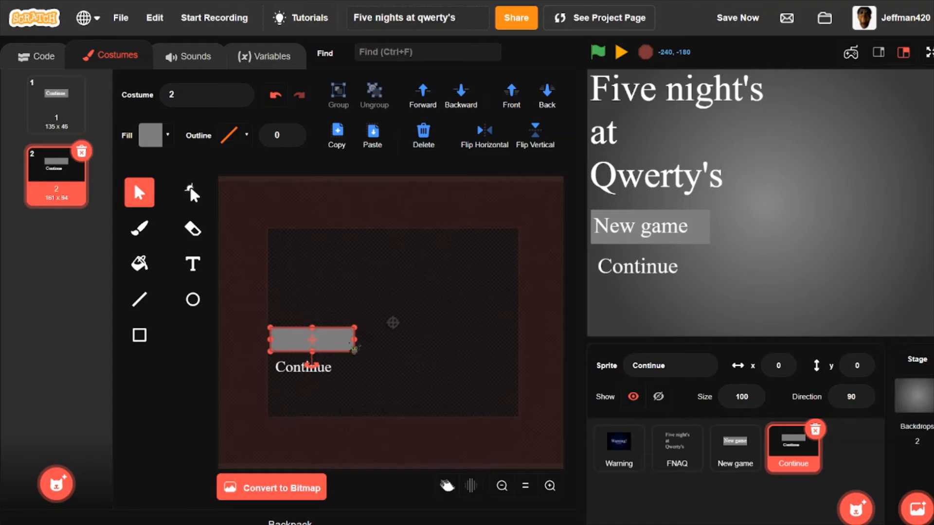
key(Down)
key(Down)
key(Down)
key(Down)
key(Down)
key(Down)
key(Down)
key(Down)
key(Down)
key(Down)
key(Down)
key(Down)
key(Down)
key(Down)
key(Down)
key(Down)
key(Down)
key(Down)
key(Down)
key(Down)
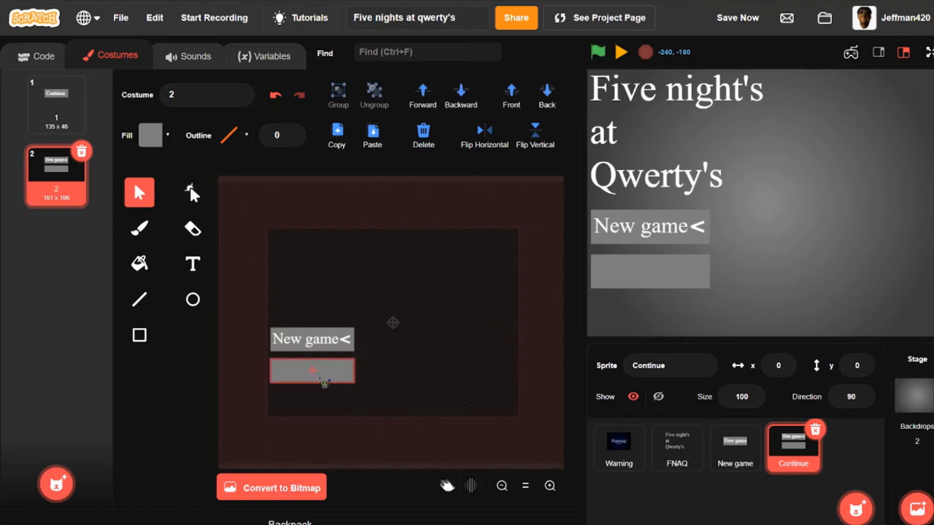
click(554, 93)
click(378, 343)
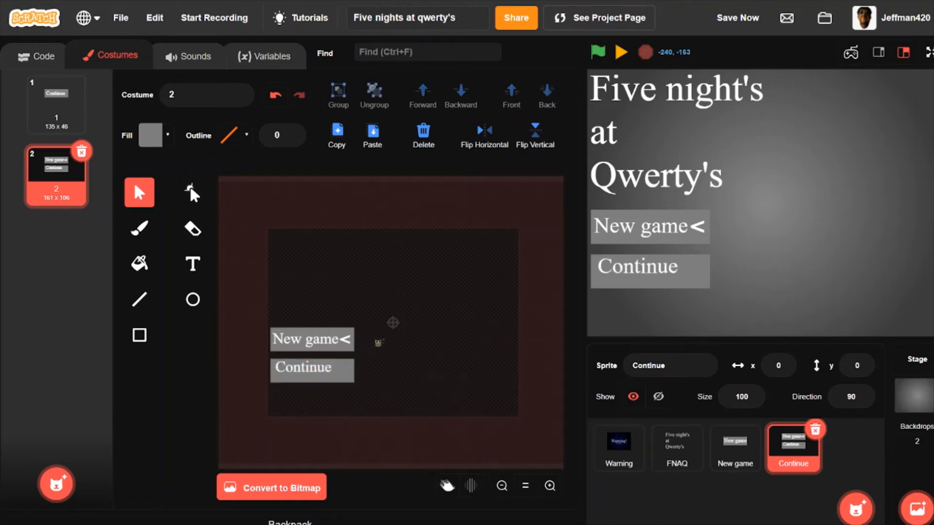
Shift the "Continue" text slightly down to centre it on its grey rectangle in costume 2, and compare the result with costume 1.
drag(313, 374, 314, 376)
click(429, 329)
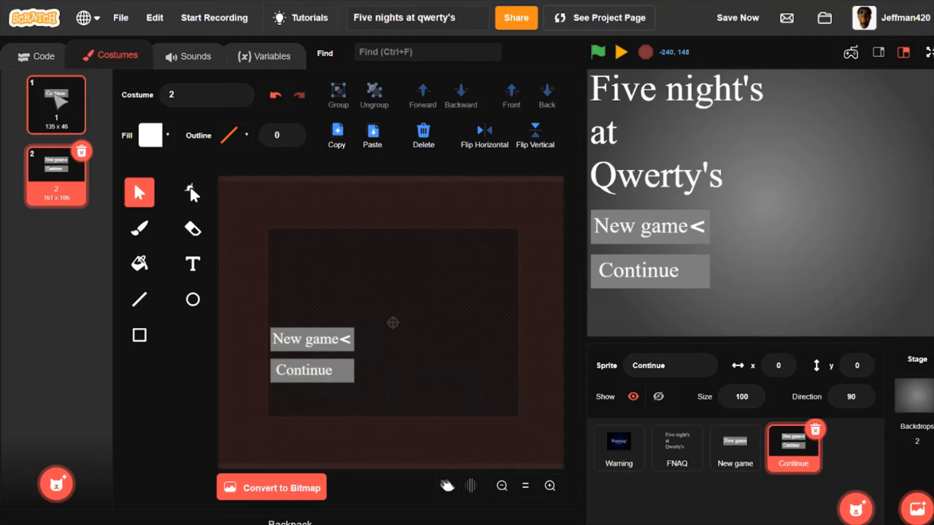
click(56, 97)
click(40, 201)
click(48, 122)
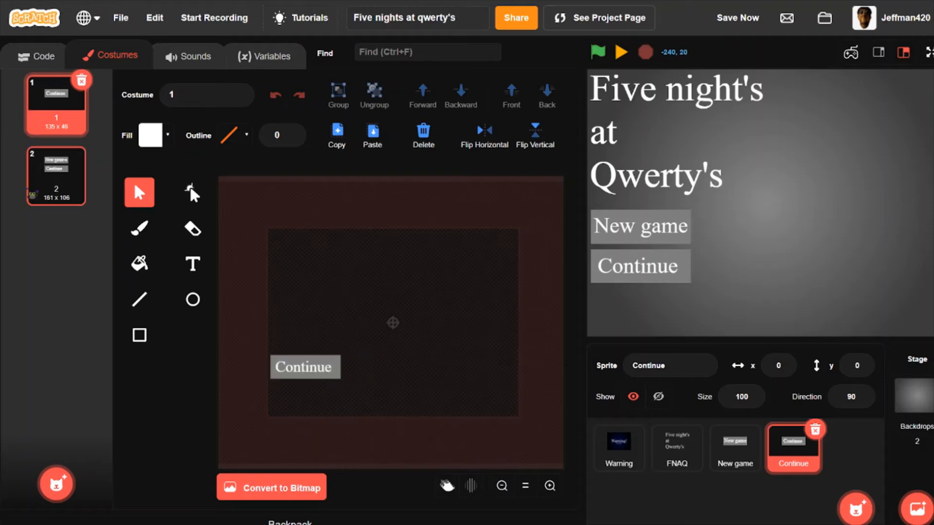
click(48, 149)
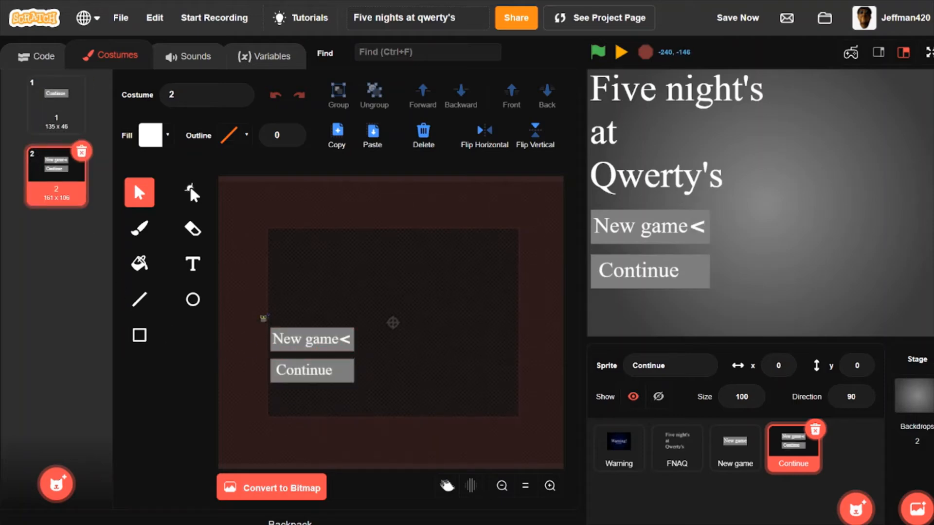
Move the "<" arrow from the New game button to the Continue button in costume 2 and delete the New game text and rectangle.
click(345, 339)
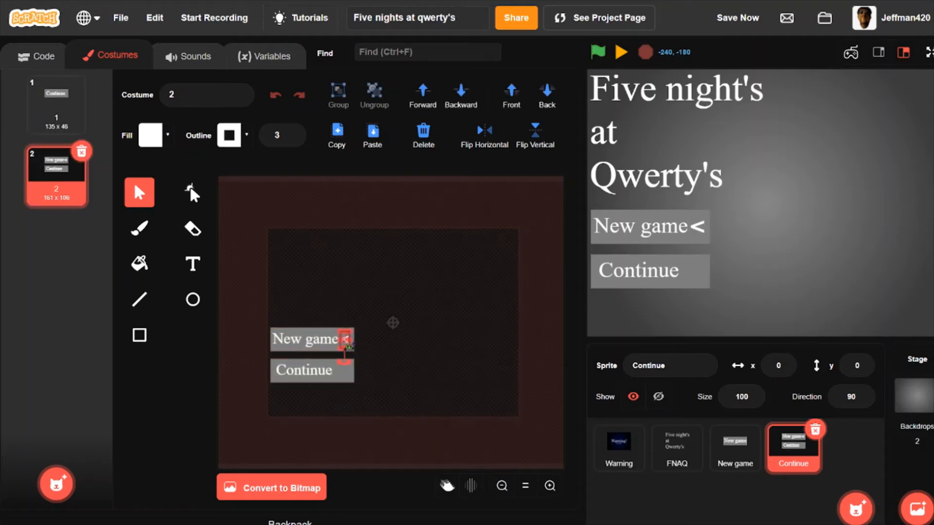
drag(345, 363, 347, 364)
drag(350, 347, 357, 378)
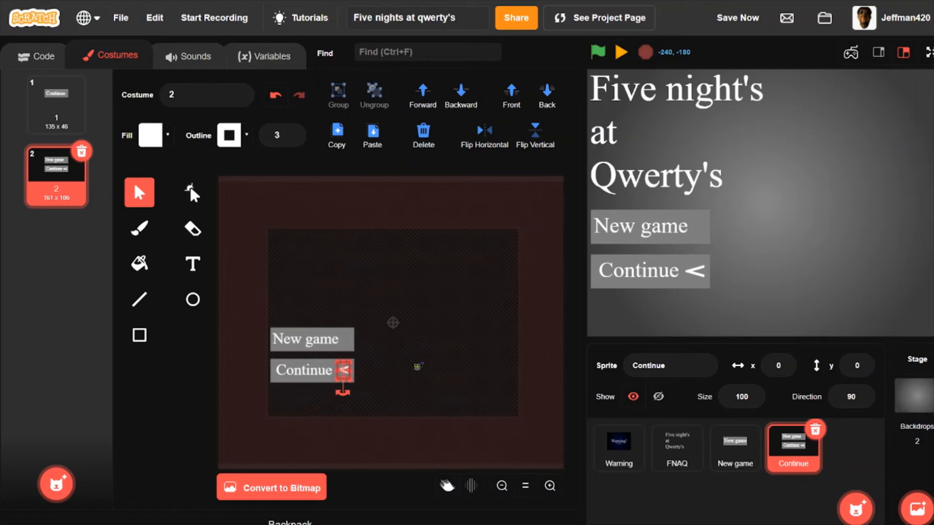
click(426, 365)
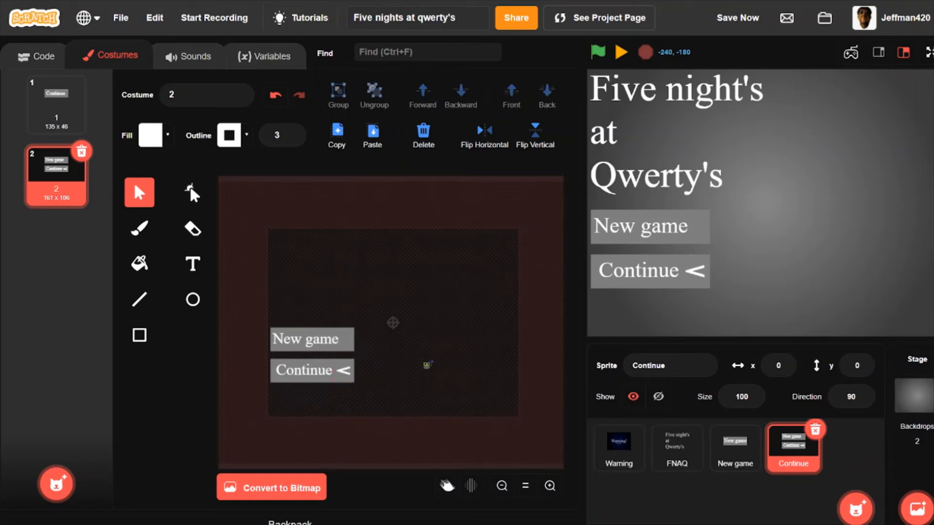
drag(408, 360, 406, 358)
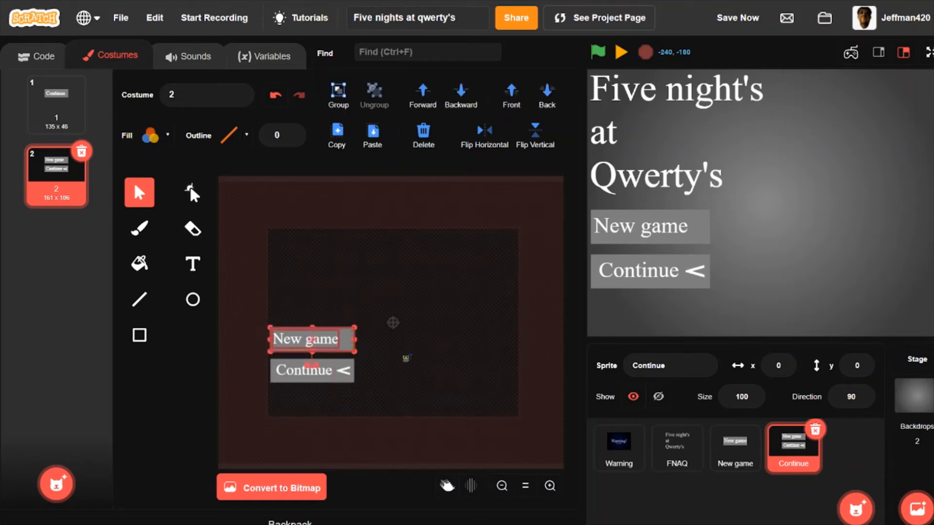
key(Delete)
Move all the Continue artwork in costume 2 up slightly and compare its position with costume 1.
click(44, 136)
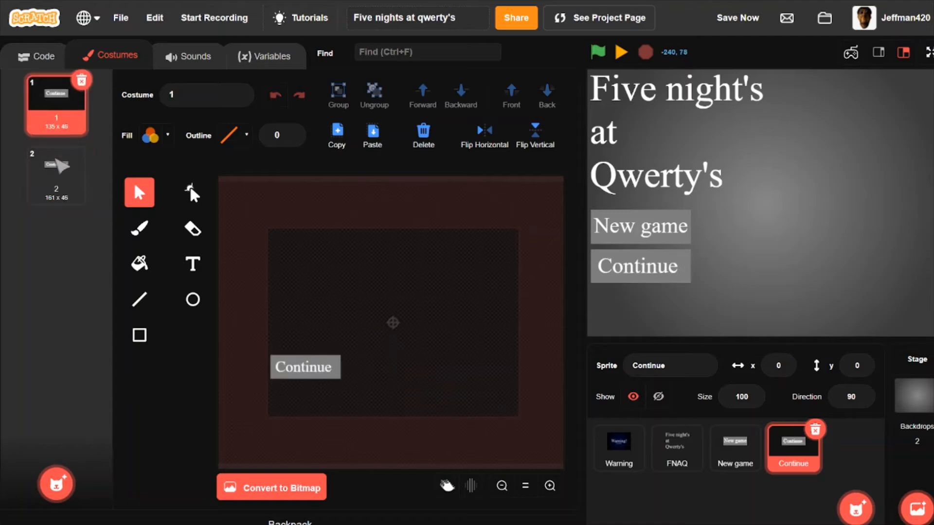
click(52, 190)
key(ctrl+a)
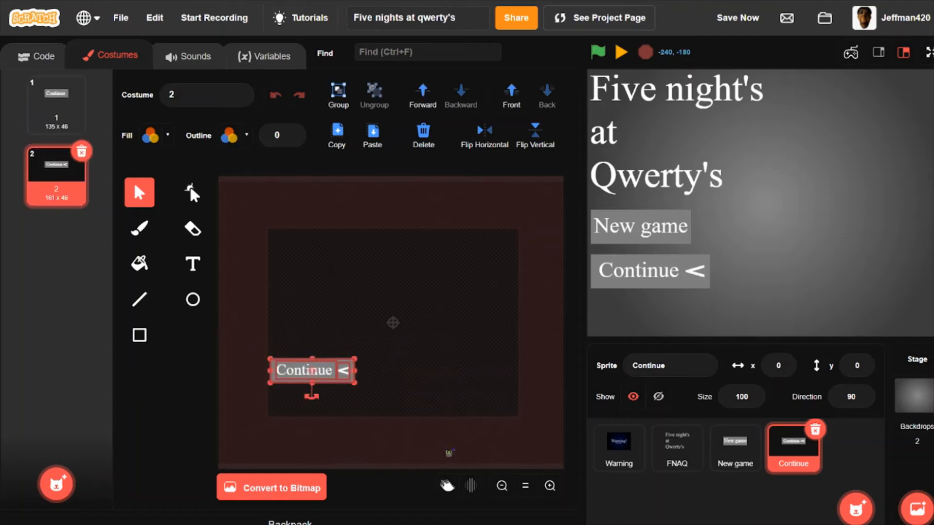
drag(333, 376, 333, 364)
click(56, 104)
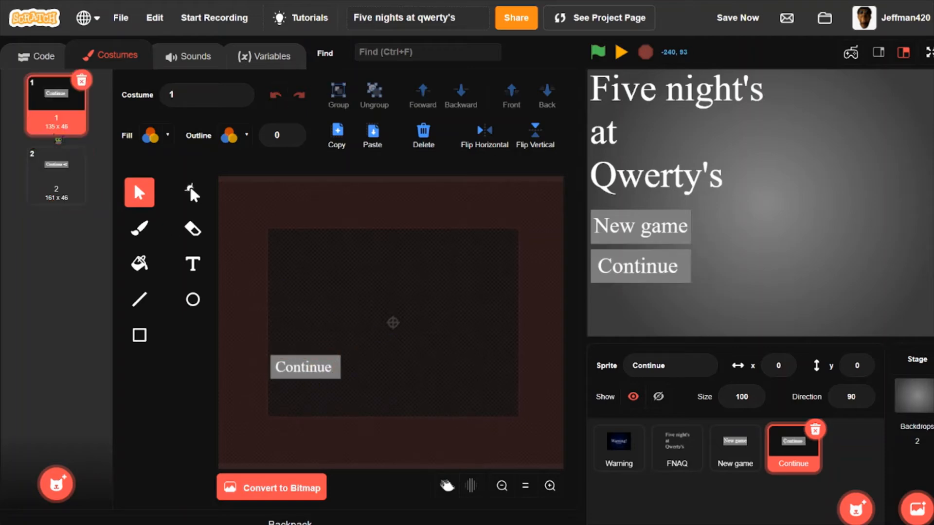
click(58, 161)
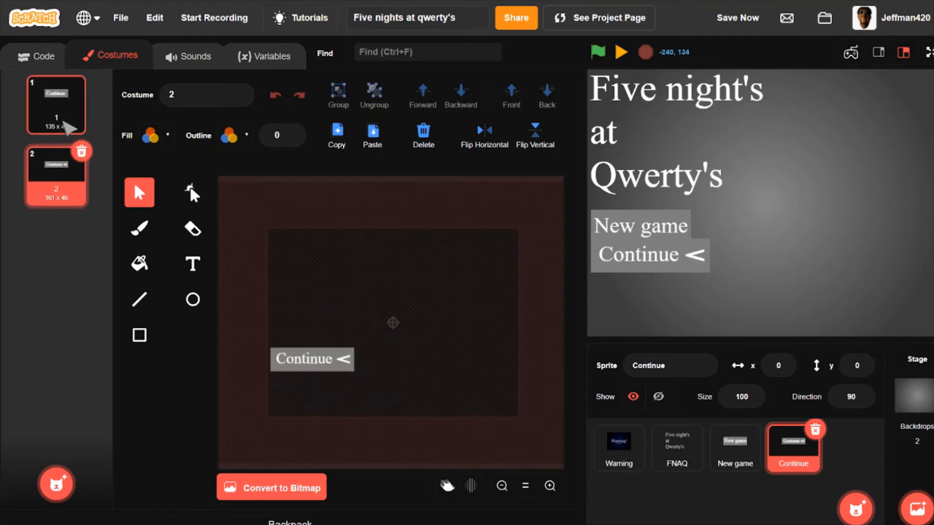
Copy the Continue artwork from costume 1 over the button in costume 2 and widen the pasted grey rectangle to make room for the arrow.
click(67, 121)
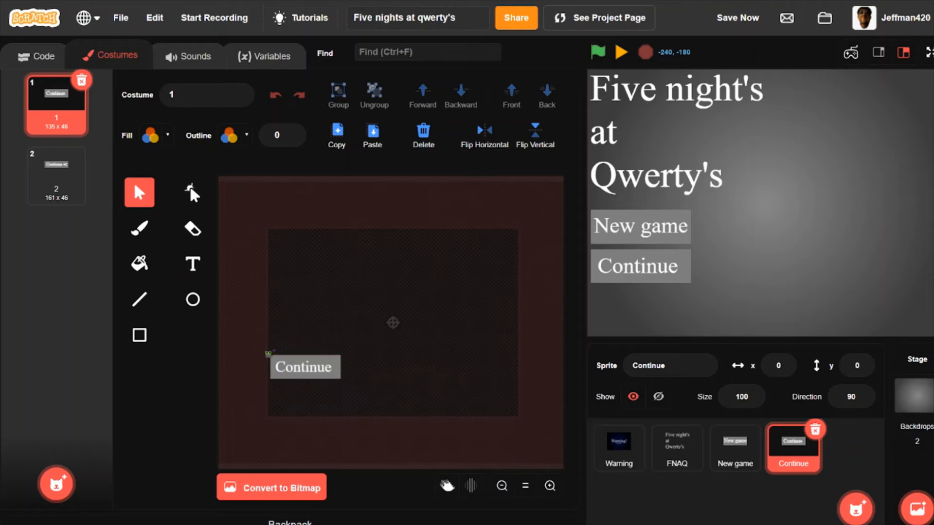
click(57, 172)
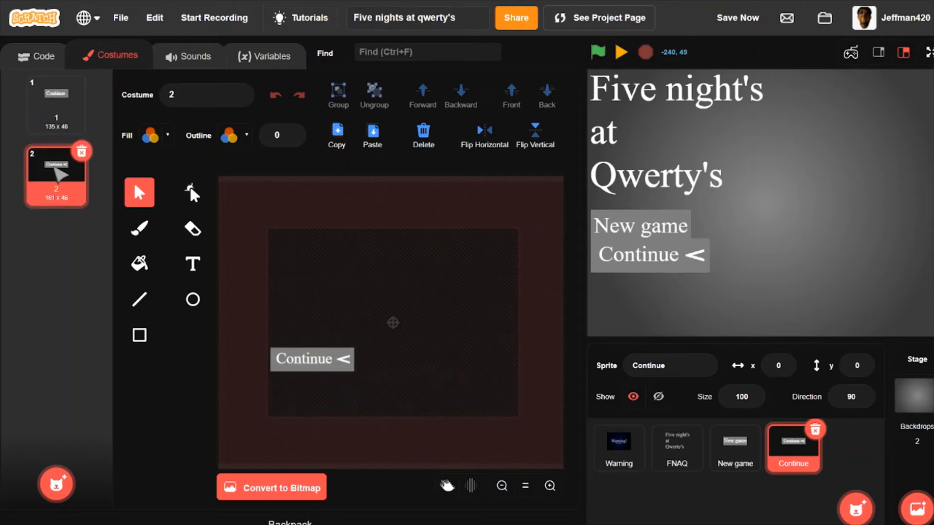
click(372, 133)
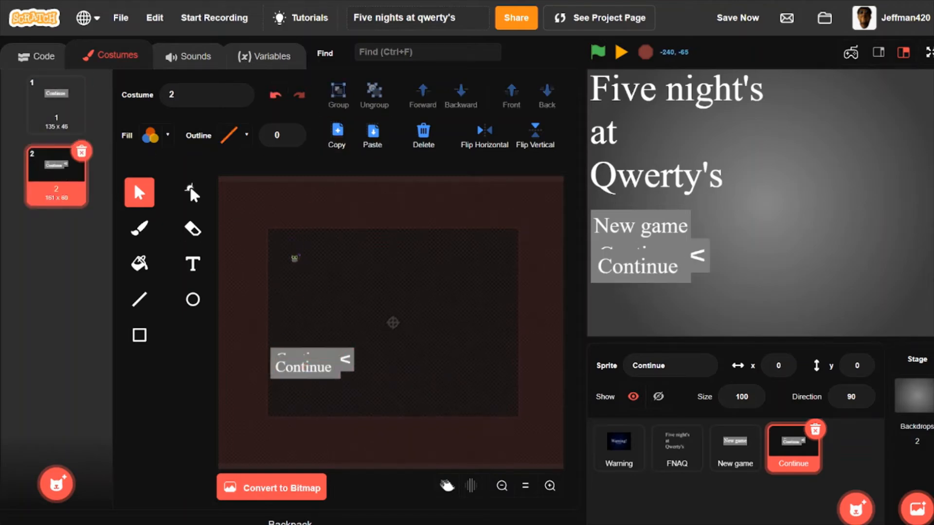
click(305, 367)
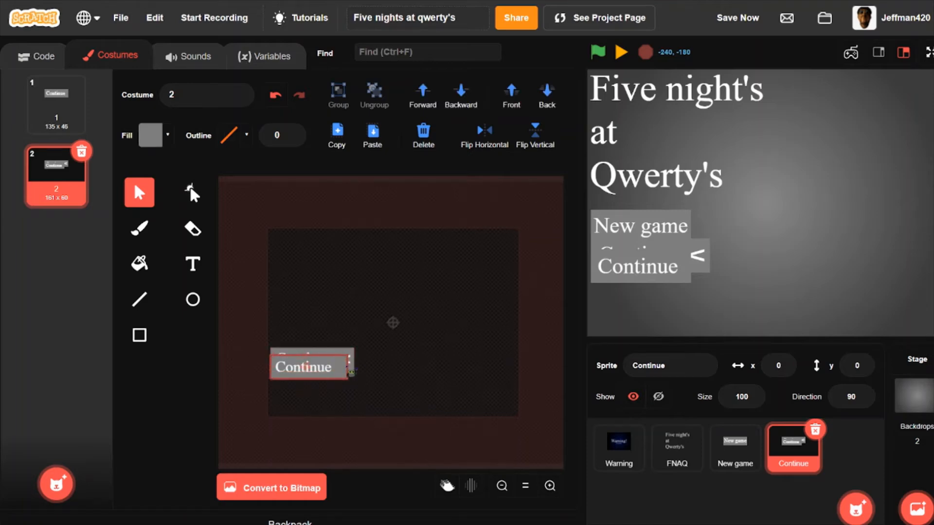
click(398, 349)
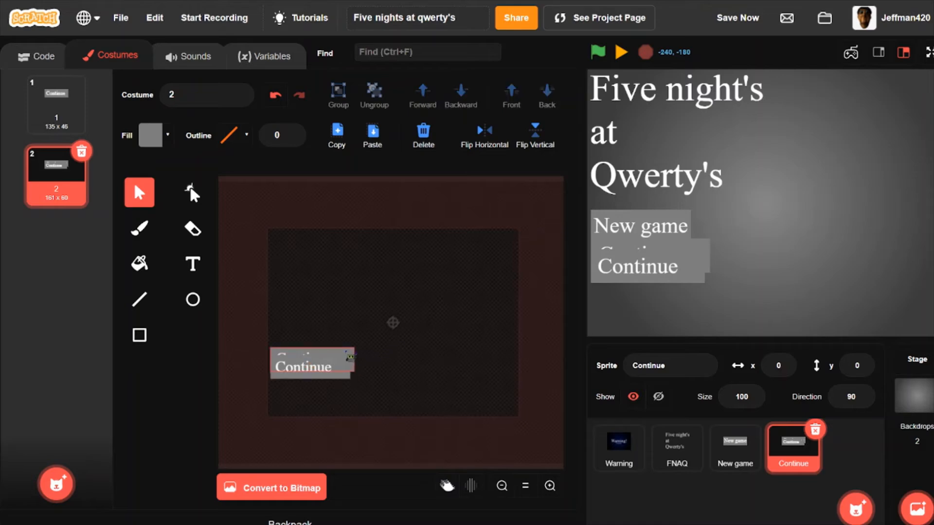
Delete the old grey rectangle and the old "Continue" text behind the newly pasted button in costume 2.
click(352, 358)
key(Delete)
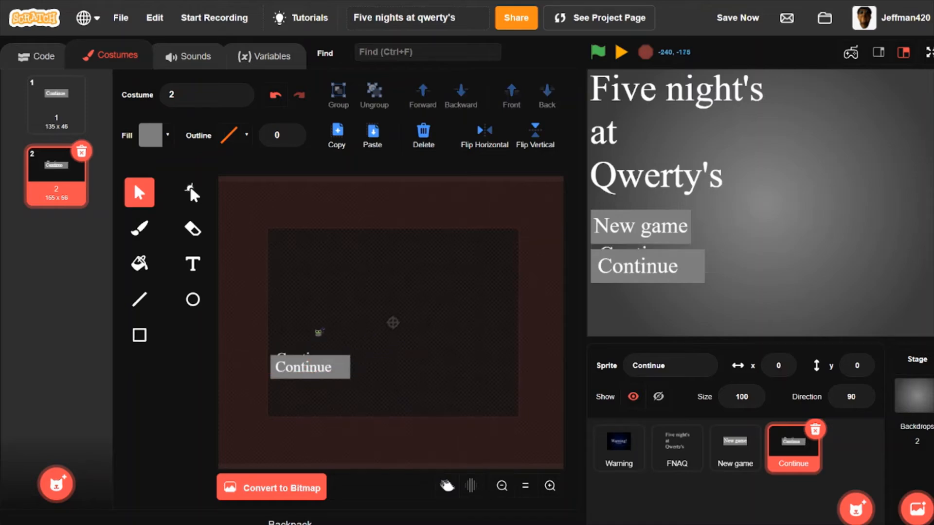
click(295, 359)
key(Delete)
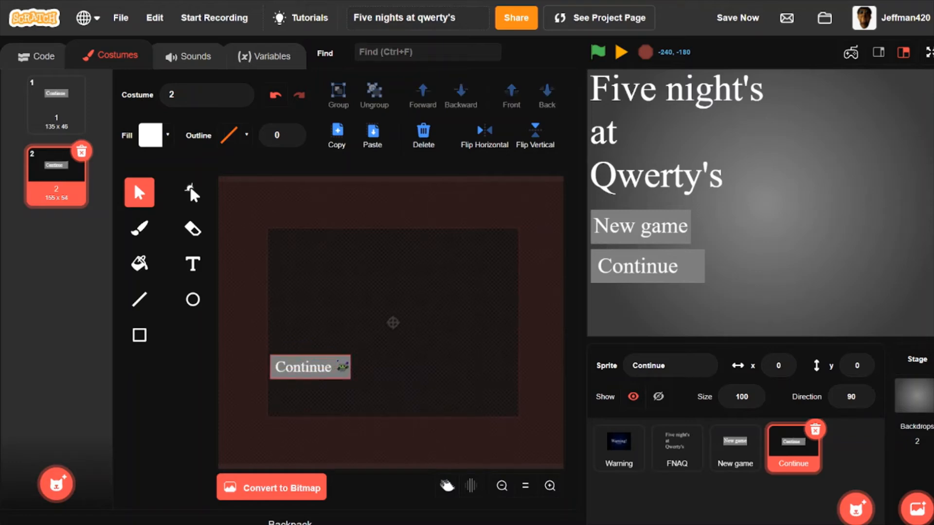
click(311, 369)
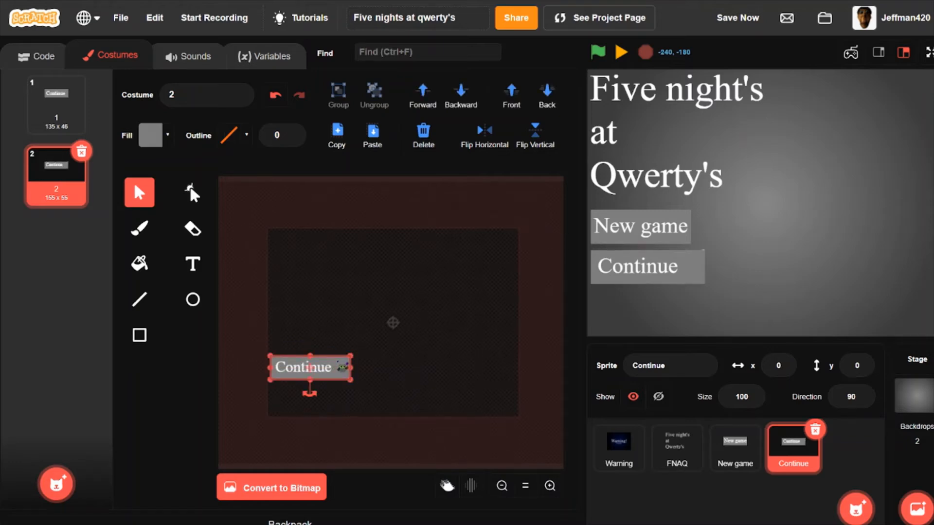
click(275, 95)
click(276, 96)
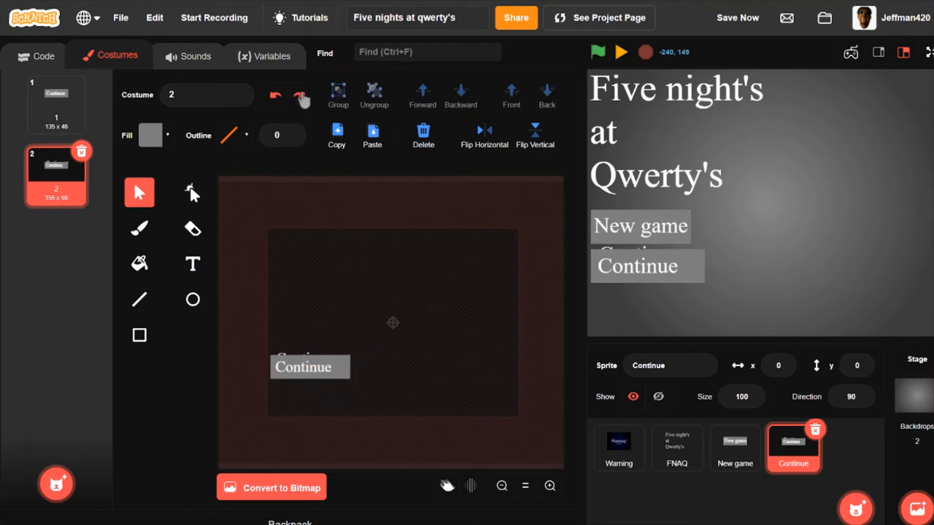
click(302, 97)
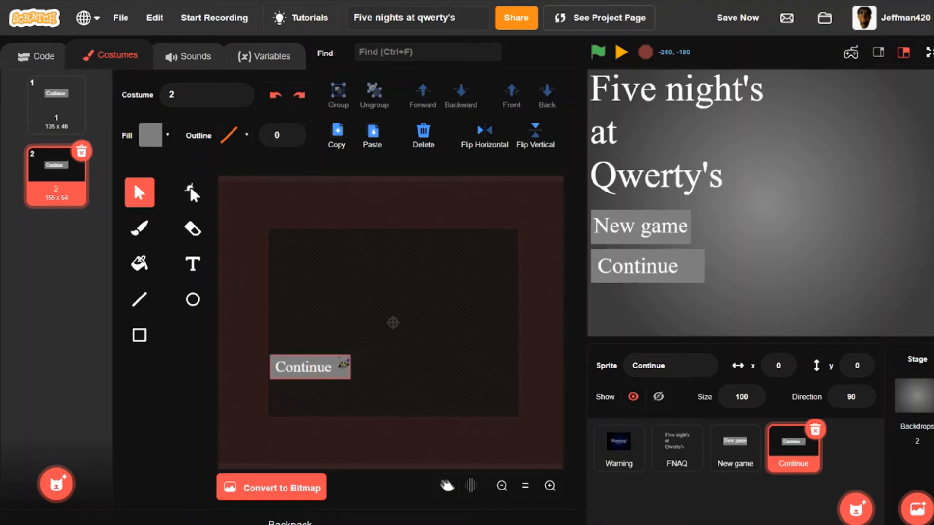
Send costume 2's grey rectangle to the back, move the "<" arrow down beside the "Continue" text, and switch to costume 1.
click(343, 364)
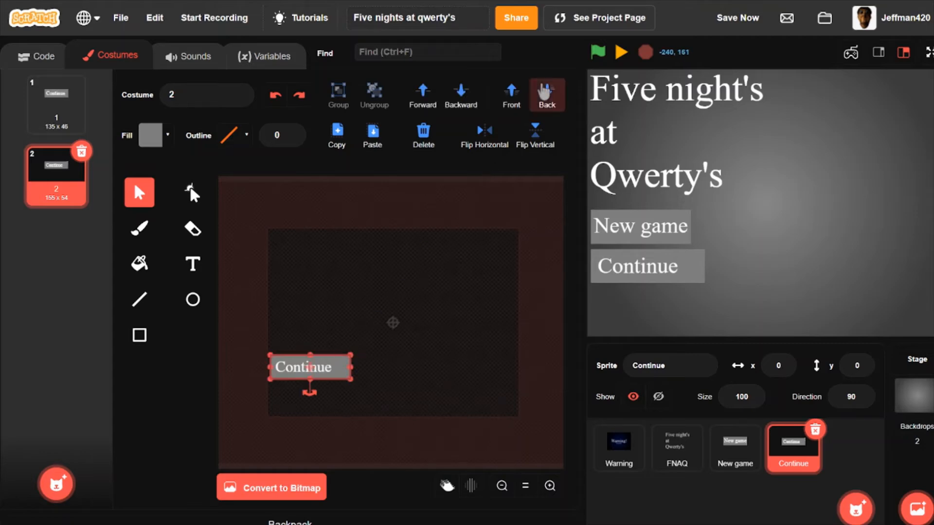
click(546, 95)
click(343, 360)
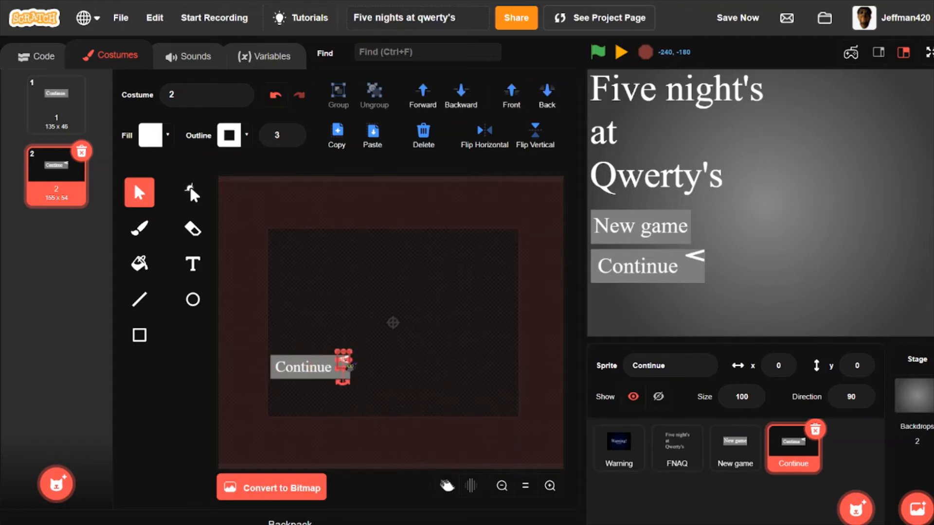
drag(344, 360, 344, 372)
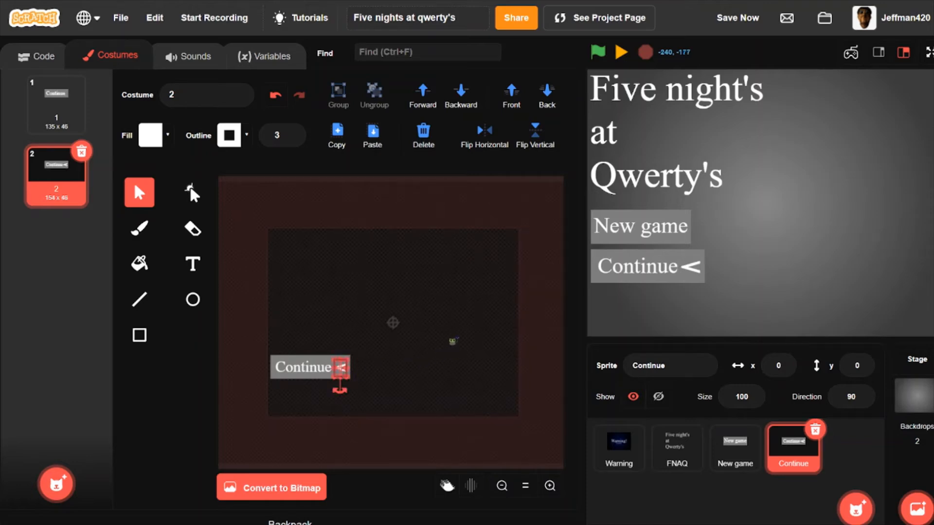
click(452, 340)
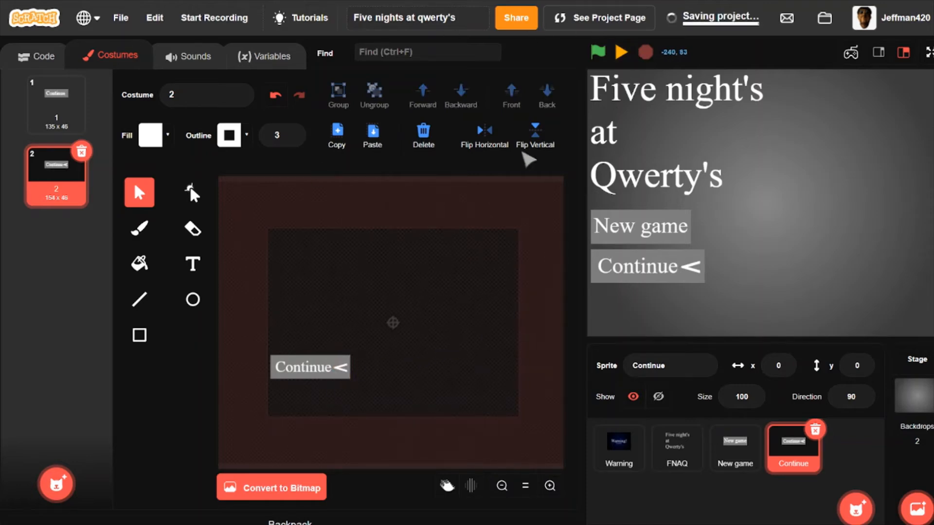
click(48, 95)
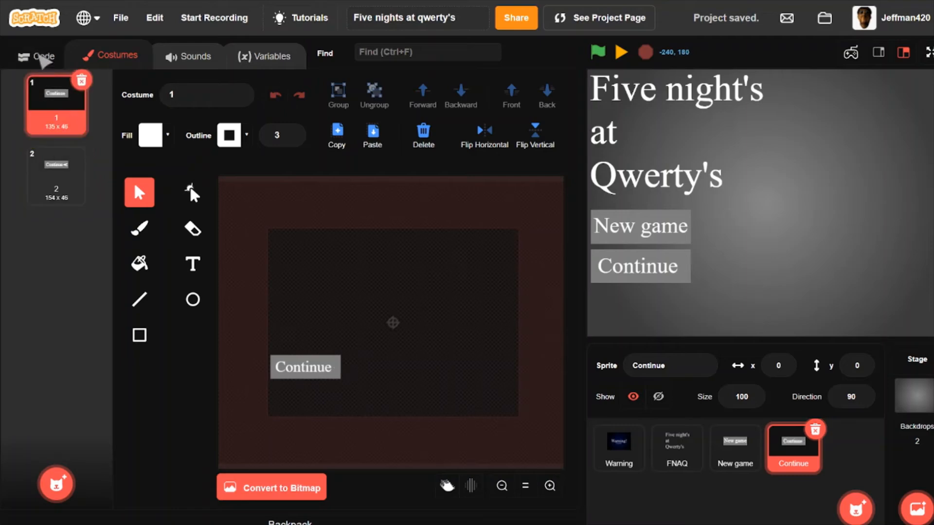
Test the Continue sprite's hover script and nudge the "<" arrow into place beside the text in costume 2.
click(42, 57)
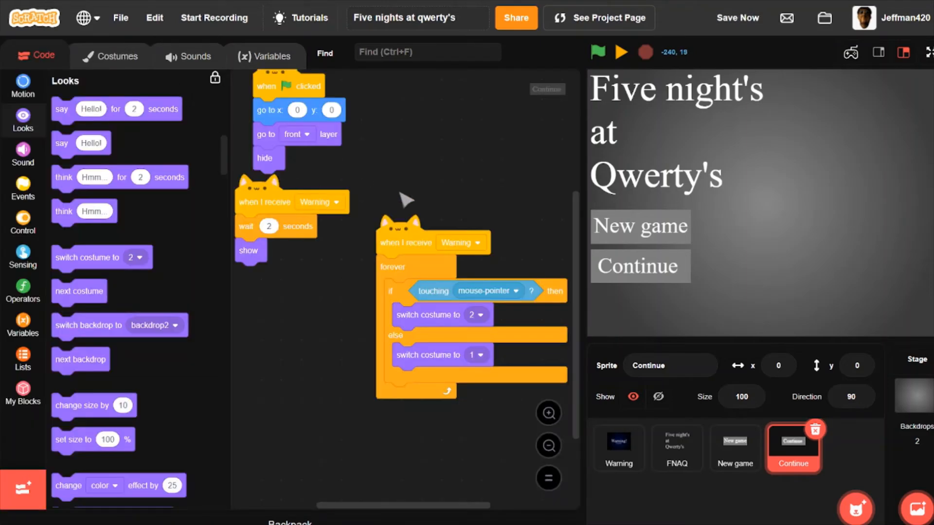
click(401, 245)
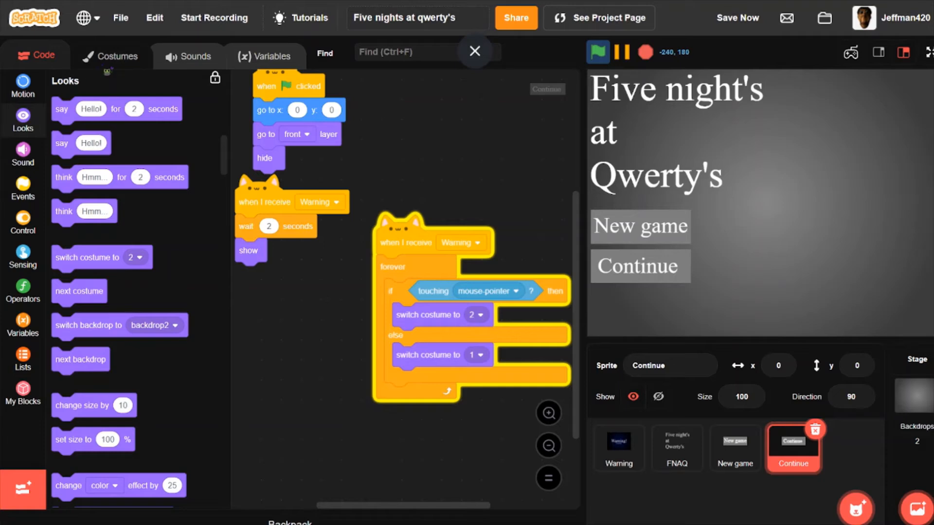
click(111, 56)
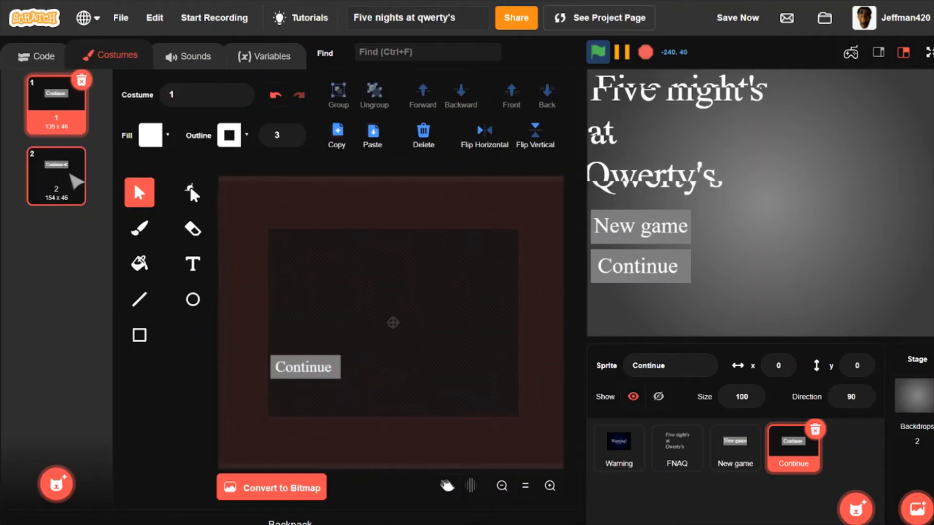
click(74, 183)
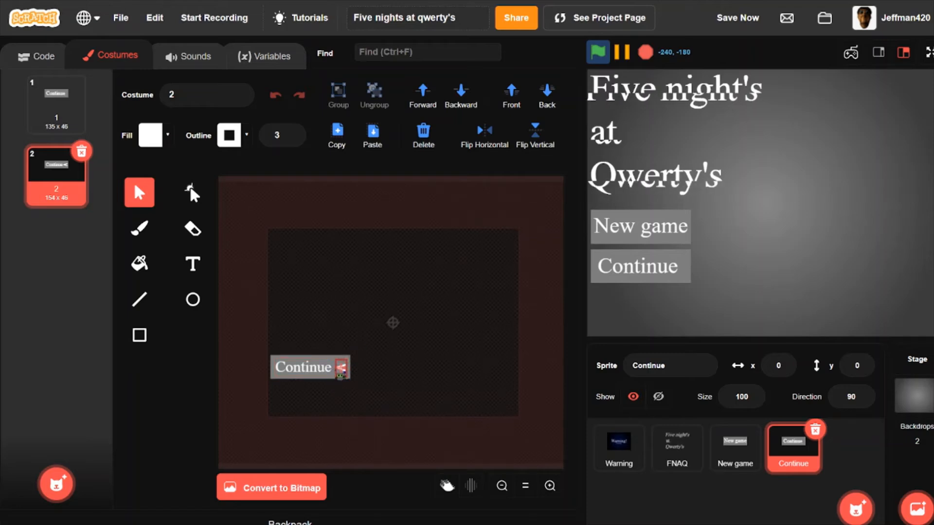
click(391, 321)
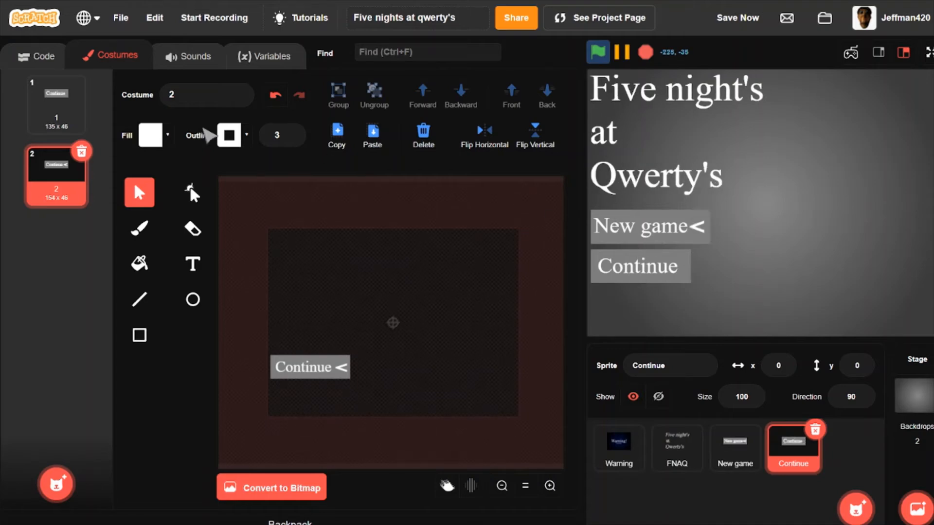
click(44, 59)
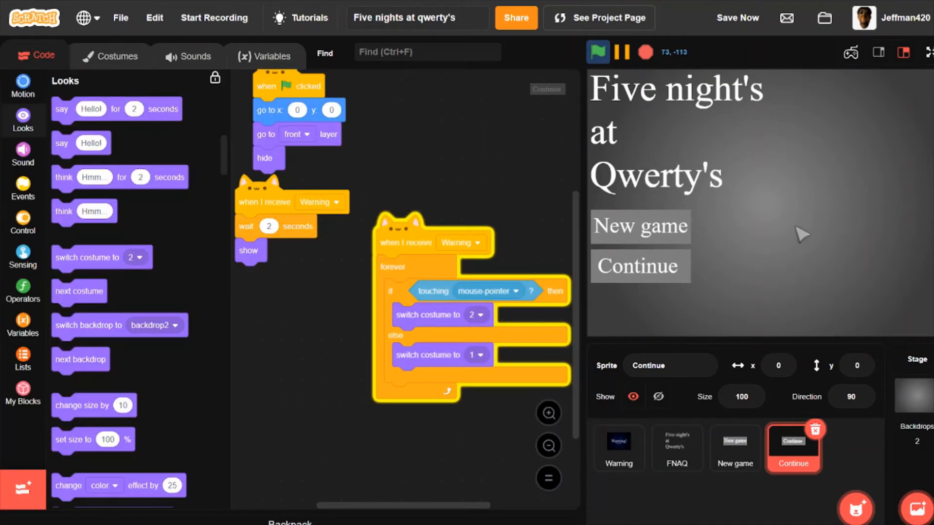
click(97, 56)
click(43, 54)
click(622, 52)
Duplicate the hover script, strip the copy down to "when I receive Warning" with an empty forever loop, and copy it to the FNAQ sprite.
scroll(488, 164, up, 3)
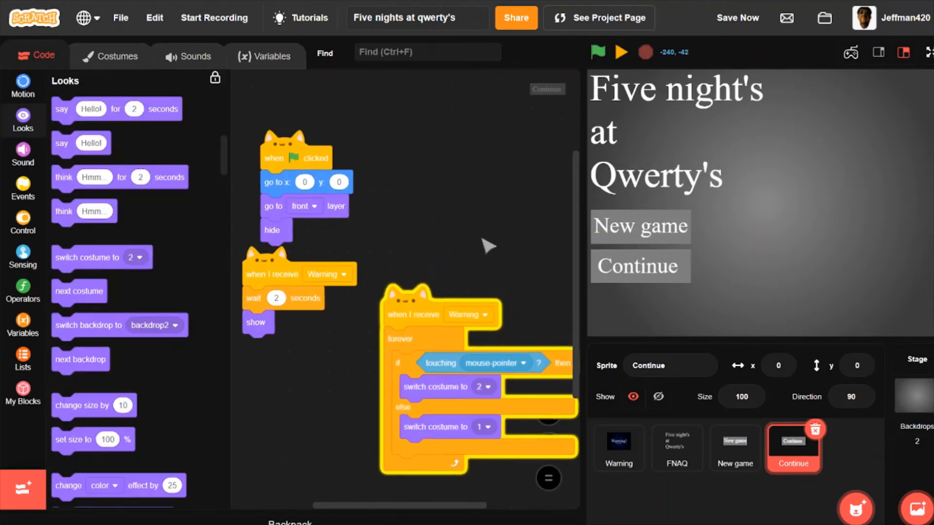
right_click(425, 319)
click(466, 331)
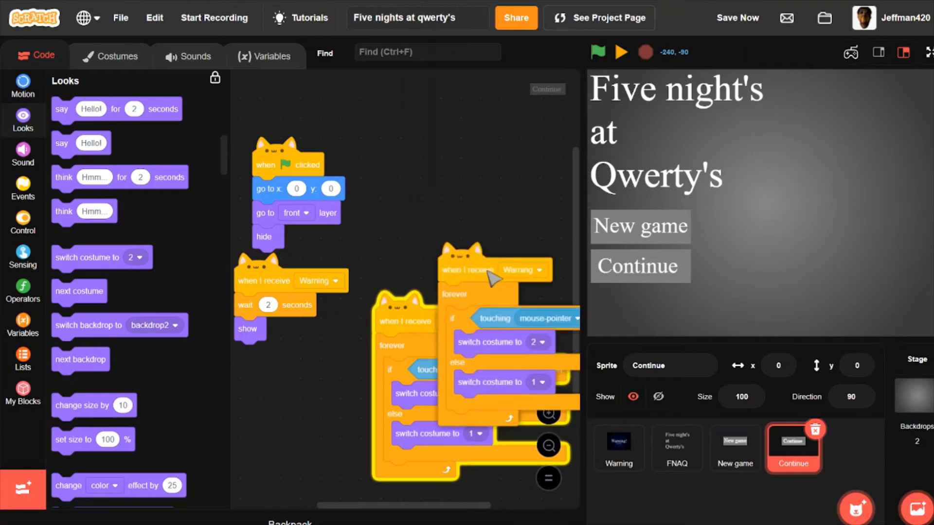
drag(418, 217, 141, 212)
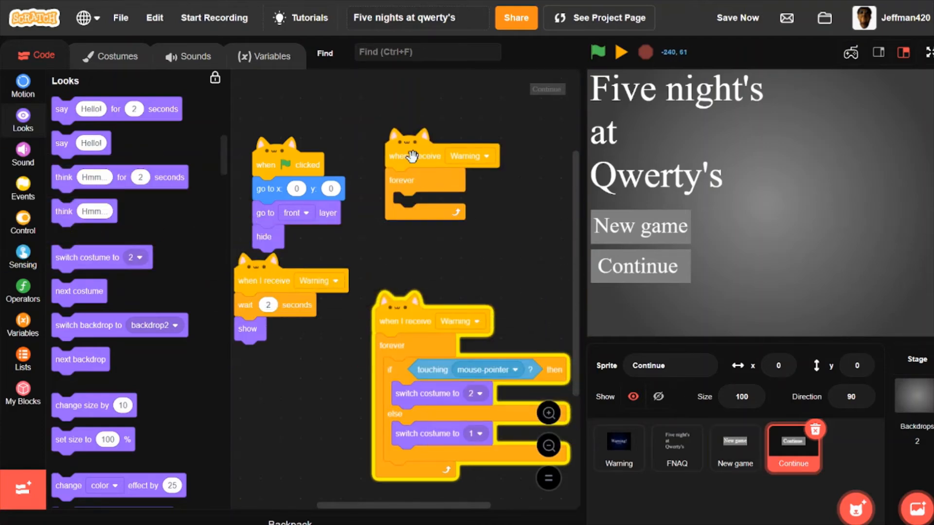
drag(412, 155, 676, 449)
Add "set x to" and "set y to" blocks inside the Continue sprite's empty forever loop.
click(23, 85)
scroll(121, 292, down, 4)
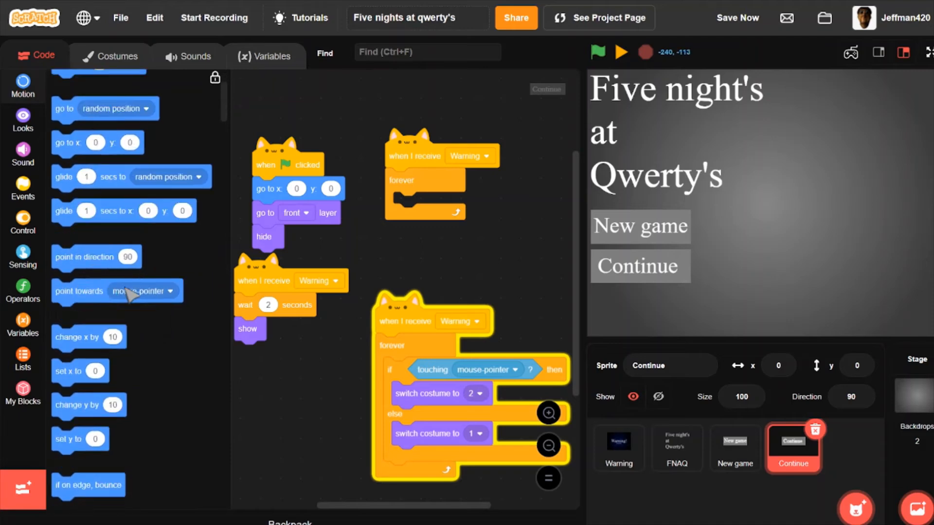
drag(65, 260, 407, 204)
drag(91, 328, 404, 227)
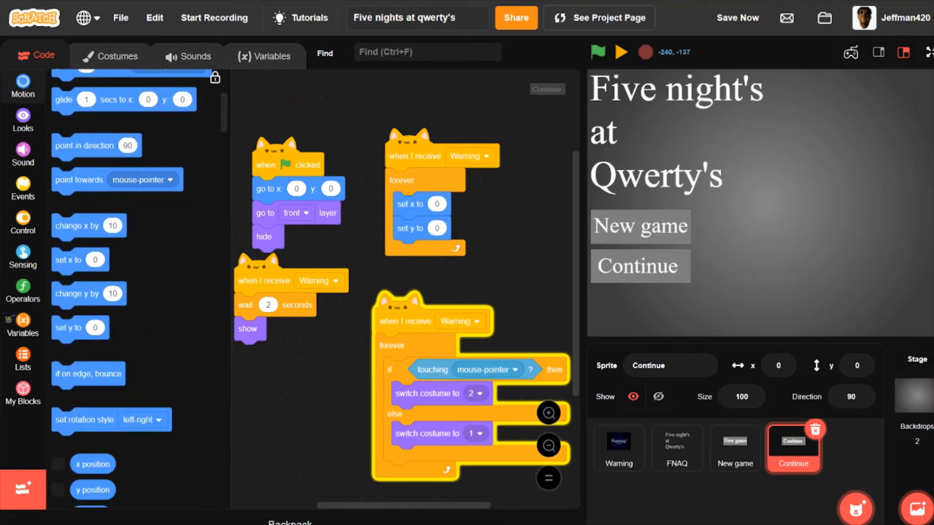
Fill the set x and set y values with multiplication operators whose first operands are mouse x and mouse y respectively.
click(5, 299)
drag(94, 159, 460, 217)
drag(86, 164, 468, 227)
click(27, 259)
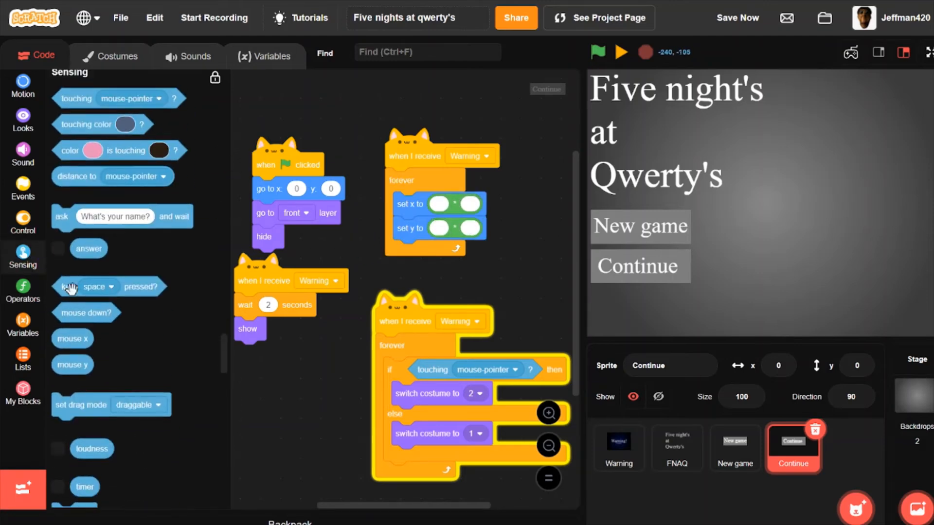
drag(80, 343, 460, 207)
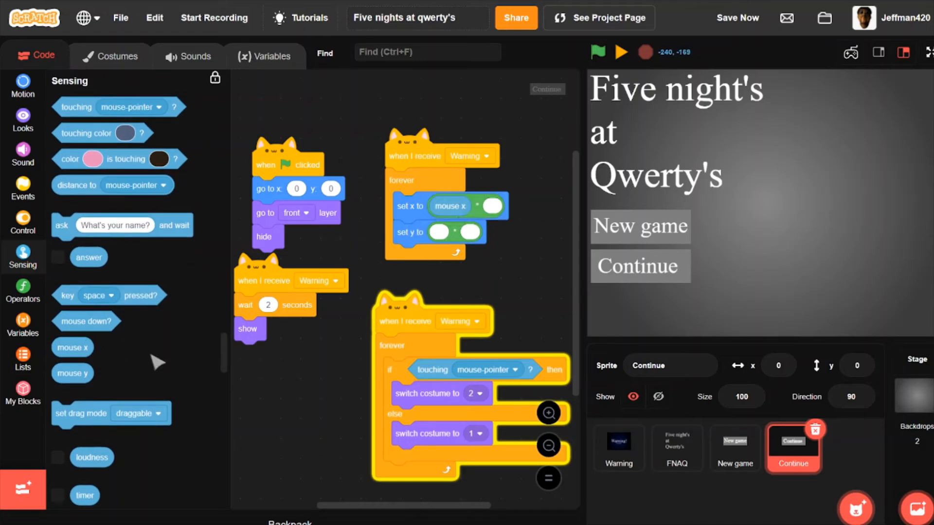
drag(91, 381, 460, 235)
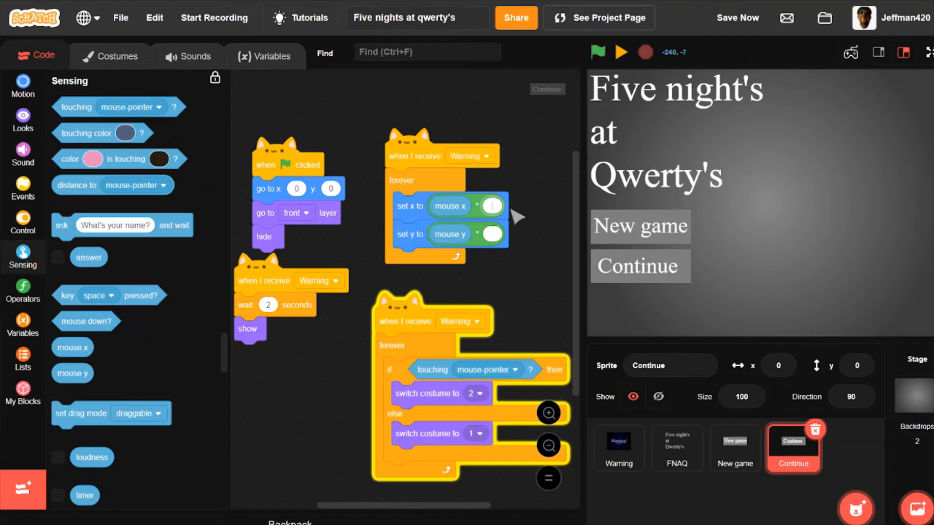
Set the multipliers to 0.1 for mouse x and 0.05 for mouse y, and copy the script to the New game sprite.
text(.1)
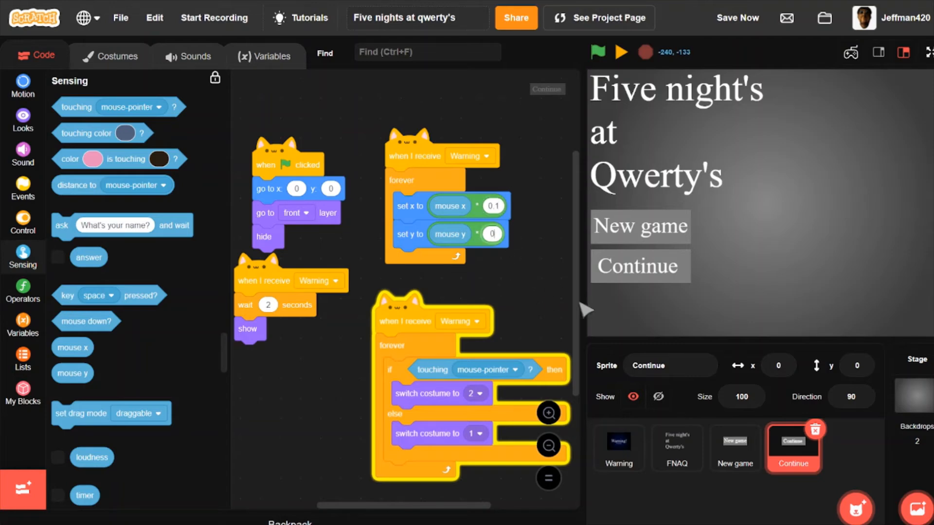
text(0.05)
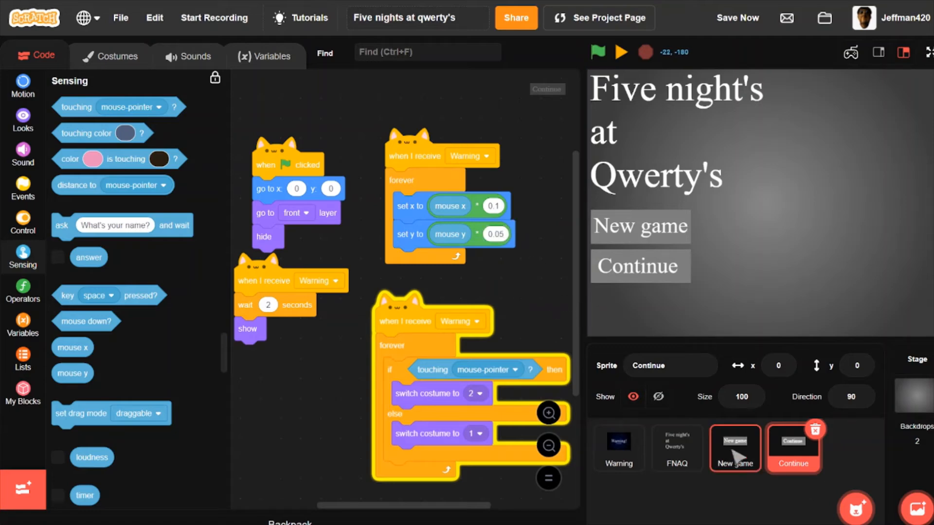
click(735, 457)
click(790, 450)
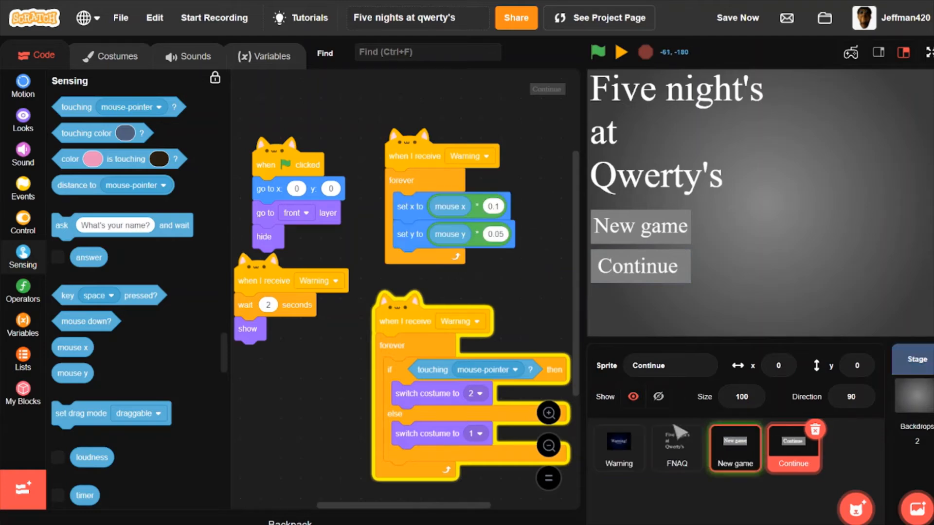
Reposition the copied movement script in the New game sprite and set its multipliers to 0.1.5 for mouse x and 0.04 for mouse y.
click(738, 459)
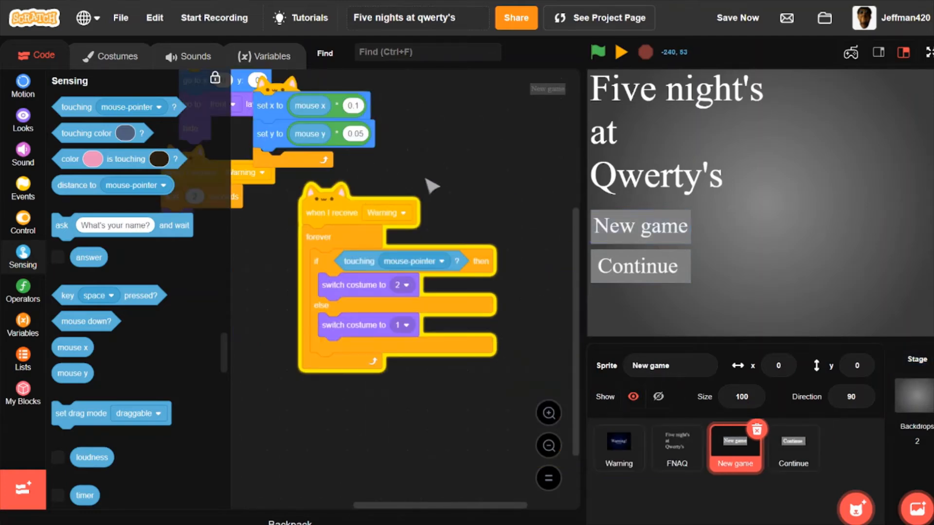
scroll(431, 184, up, 3)
drag(297, 168, 392, 128)
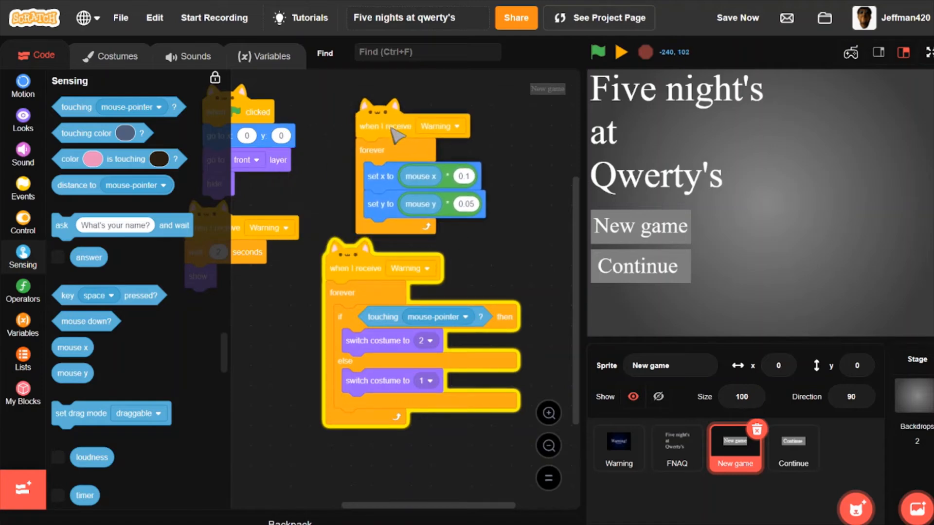
click(465, 176)
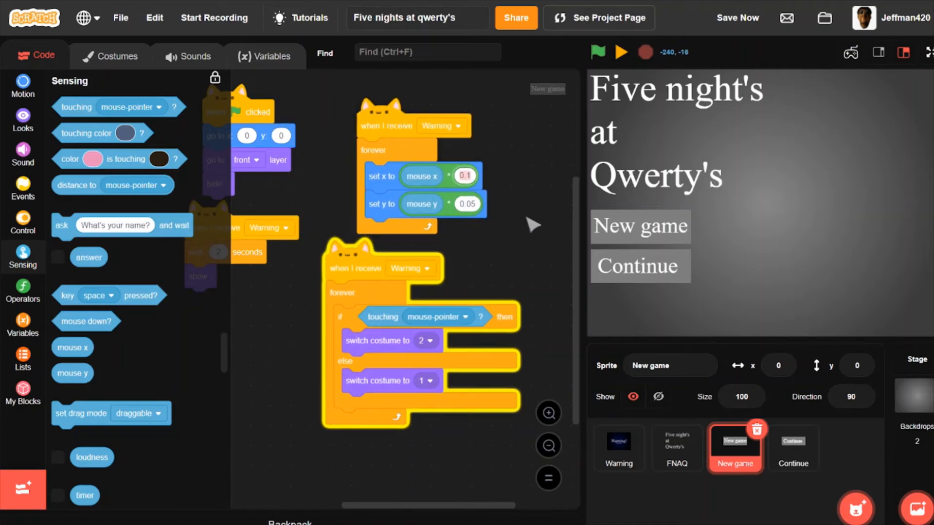
text(0.15)
click(534, 212)
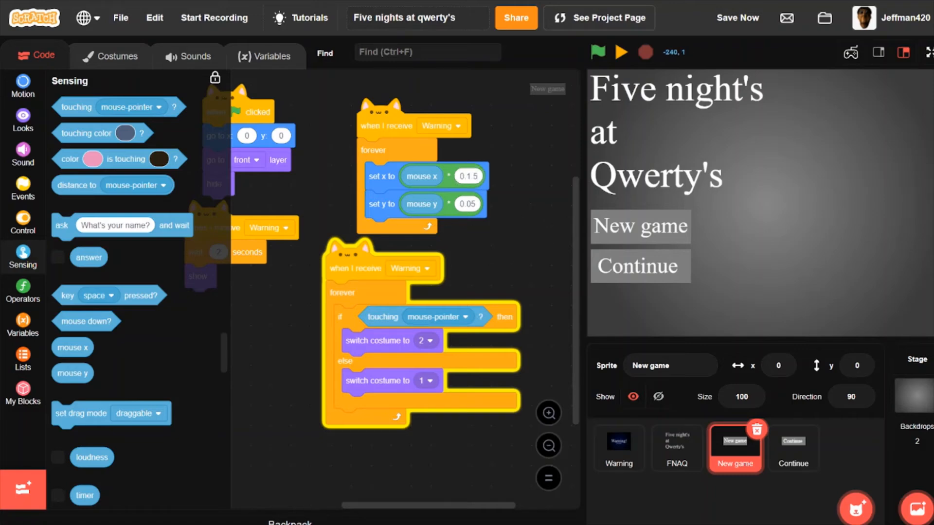
click(467, 204)
text(0)
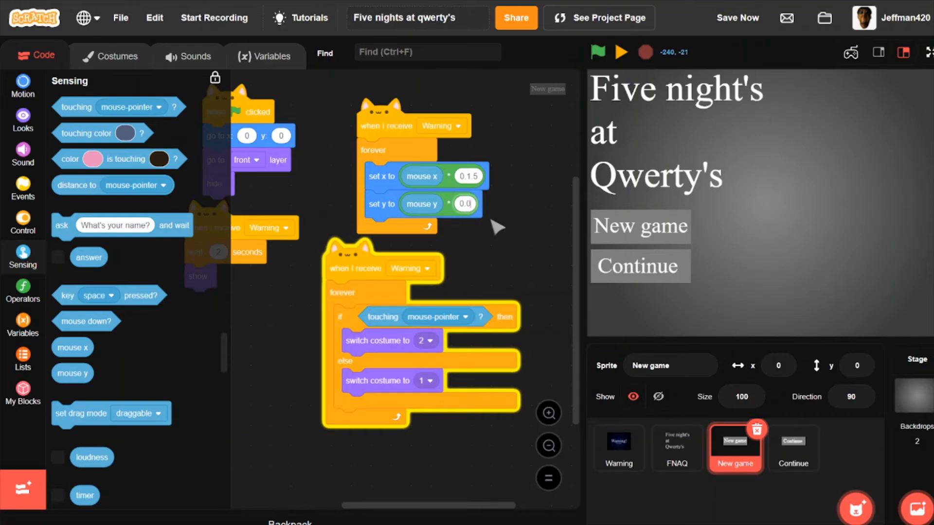
text(.04)
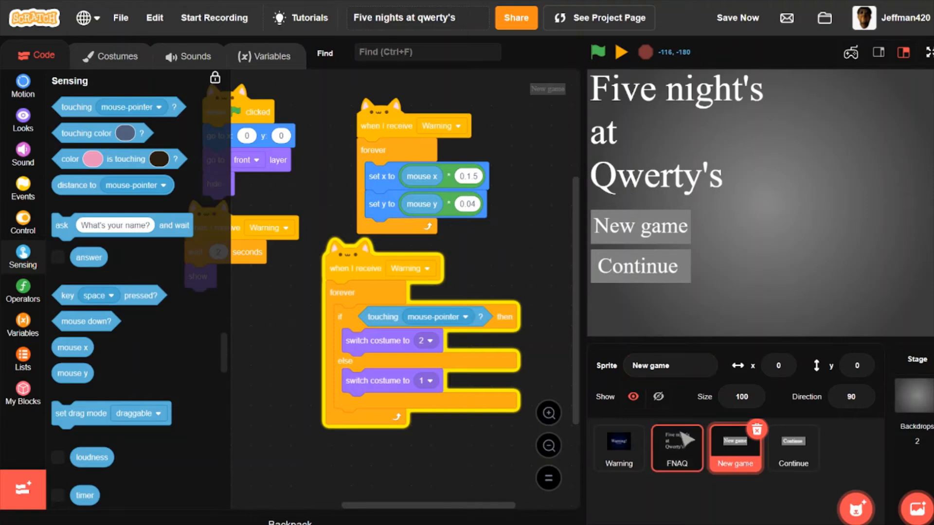
Copy New game's set x and set y blocks to the FNAQ sprite and place them inside its empty forever loop.
click(676, 449)
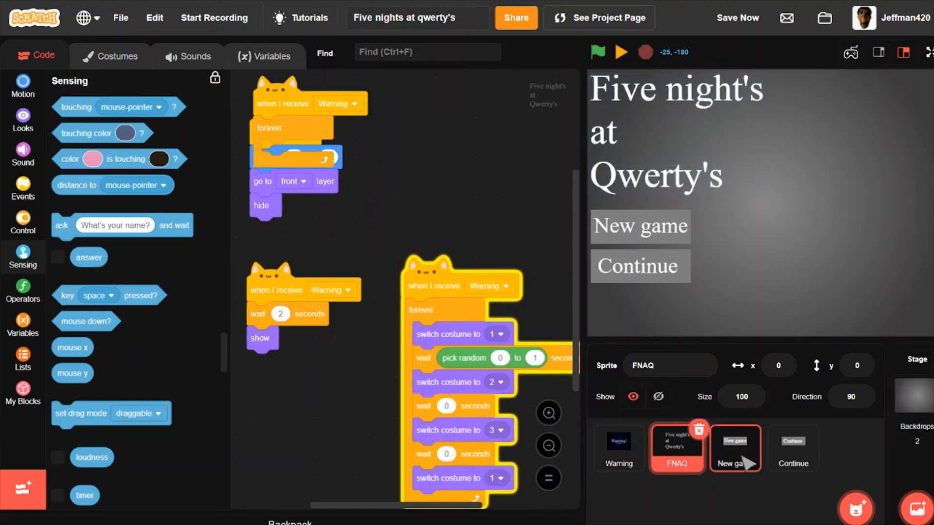
click(734, 442)
drag(384, 174, 679, 455)
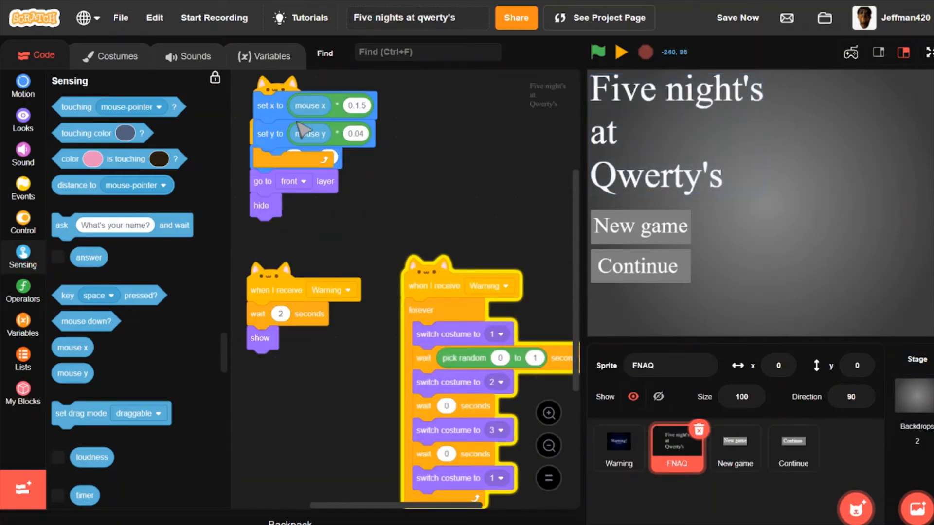
drag(292, 119, 290, 116)
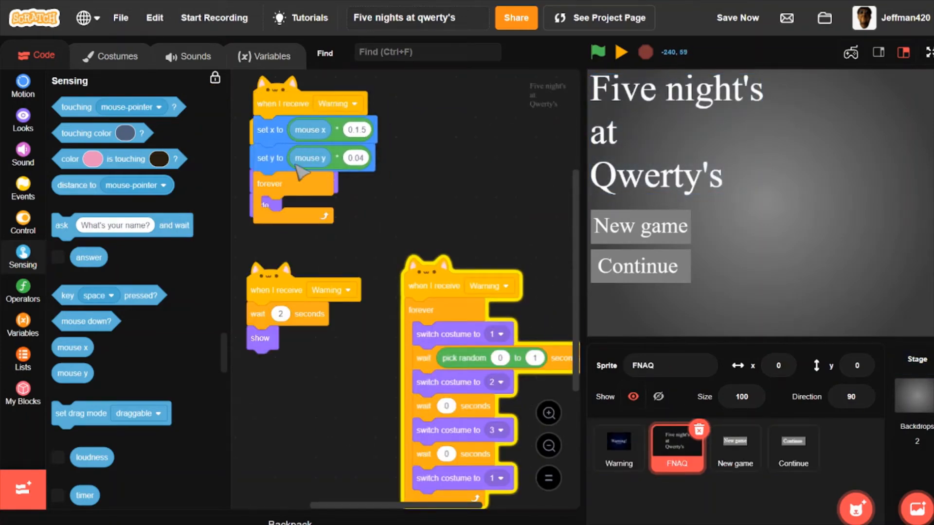
drag(283, 177, 424, 100)
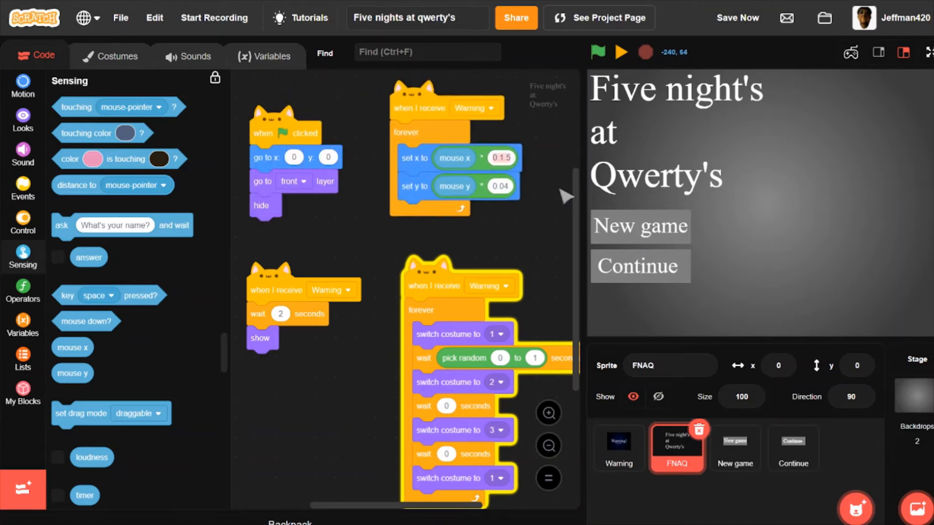
Set FNAQ's multipliers to 0.2 for mouse x and 0.02 for mouse y, and run the movement script.
text(0.)
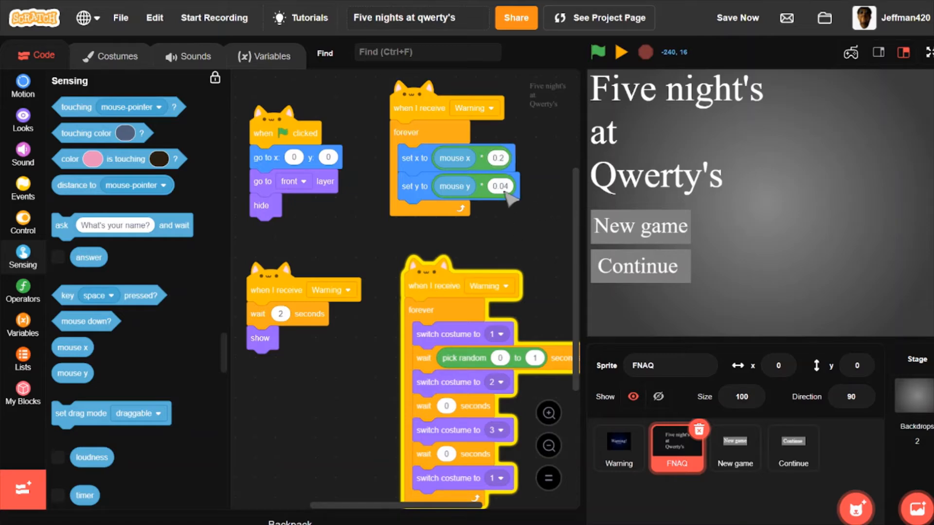
text(0)
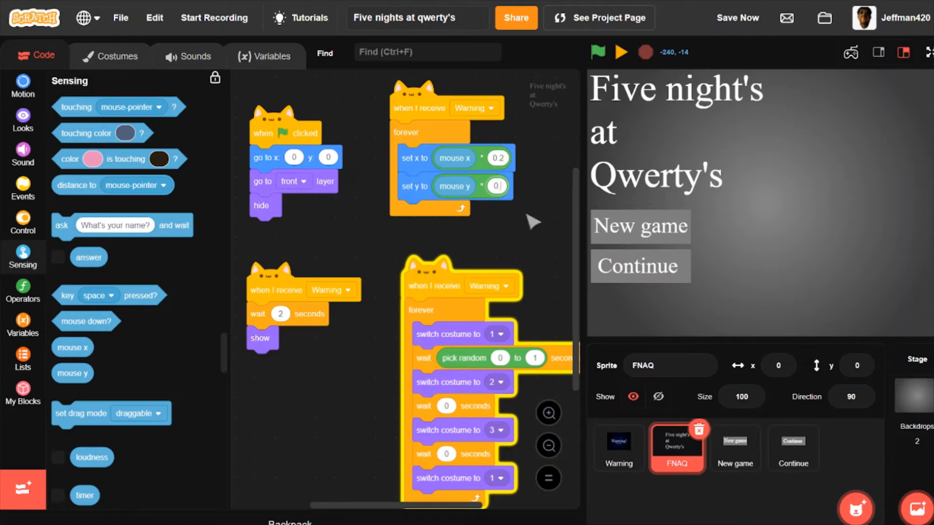
text(.02)
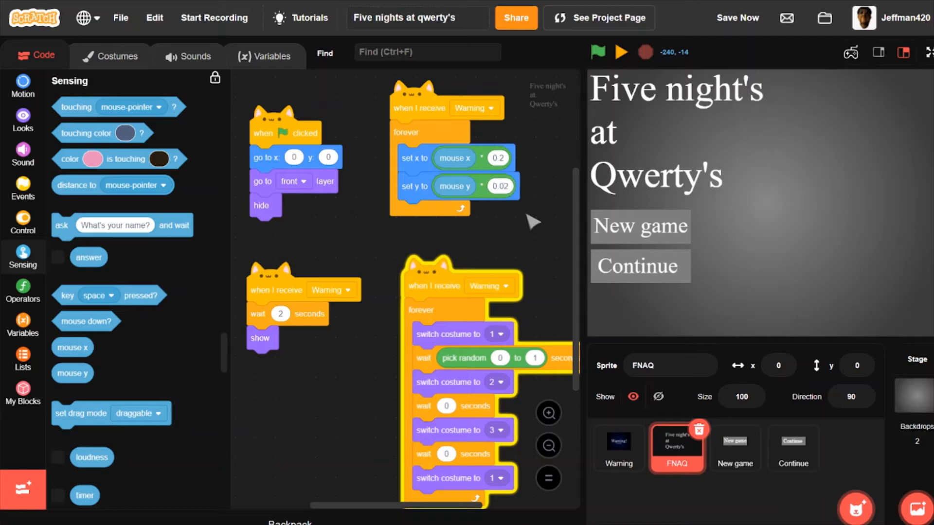
click(619, 68)
click(411, 101)
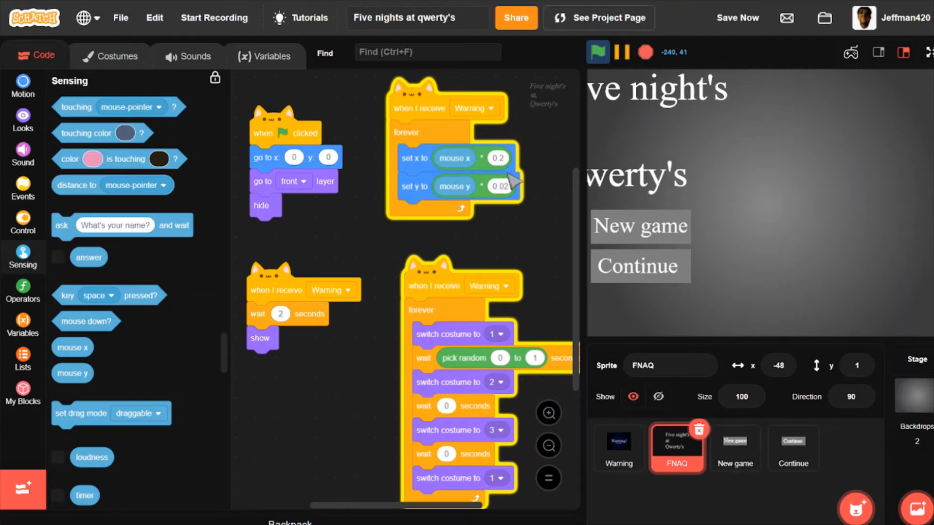
Reverse the FNAQ title's horizontal movement by trying a mouse x multiplier of -0.2 and settling on -0.1.
text(-)
click(546, 209)
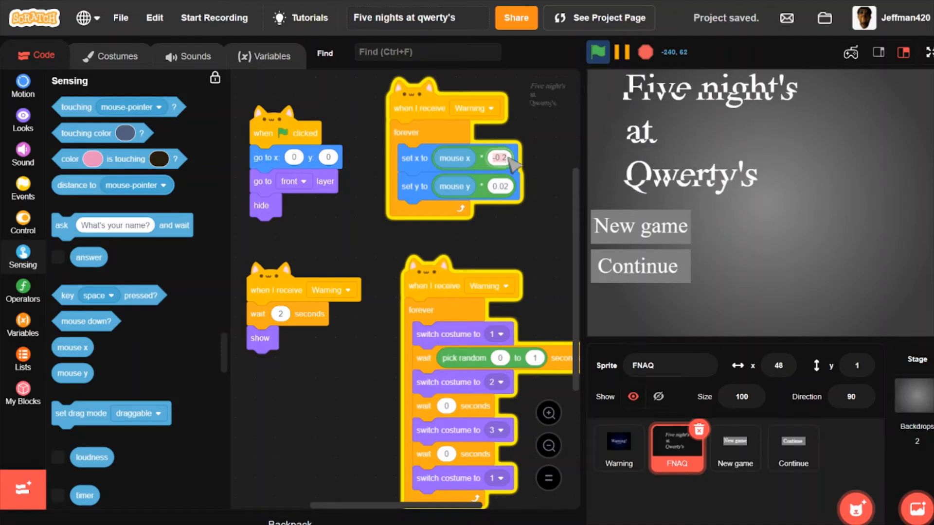
key(BackSpace)
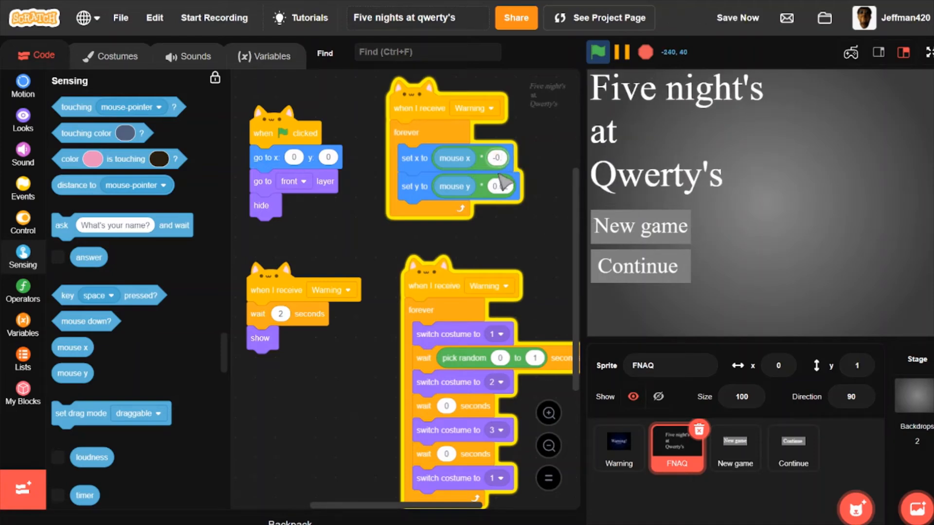
text(1)
click(528, 225)
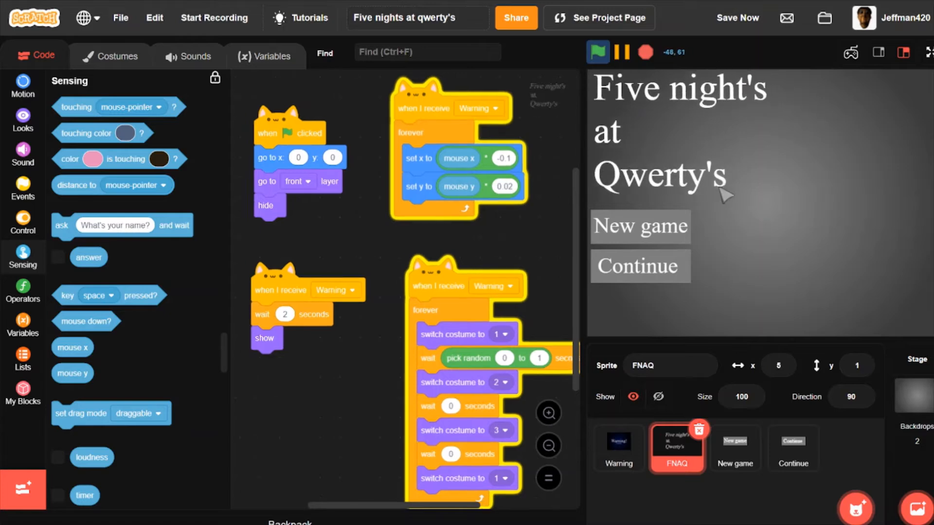
Set FNAQ's mouse y multiplier to -0.02 and New game's multipliers to -0.1.5 for mouse x and -0.04 for mouse y.
click(496, 186)
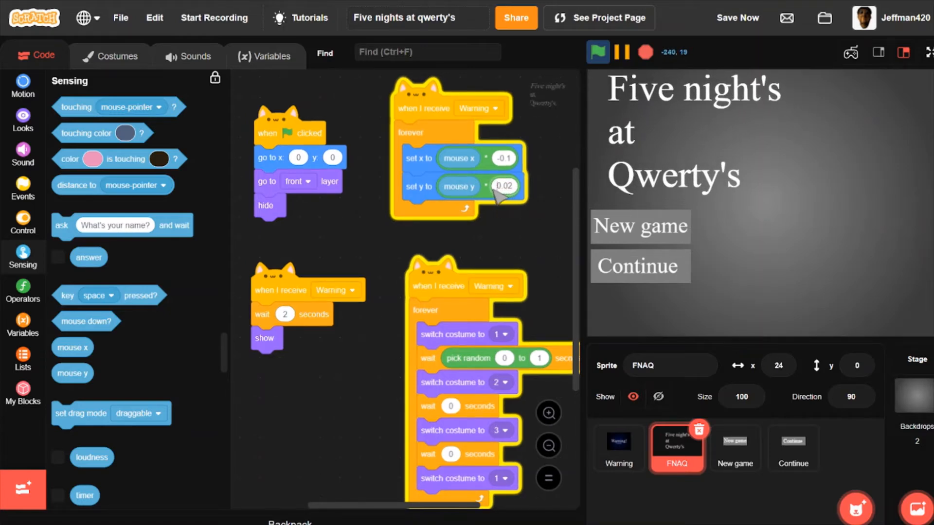
text(-0.02)
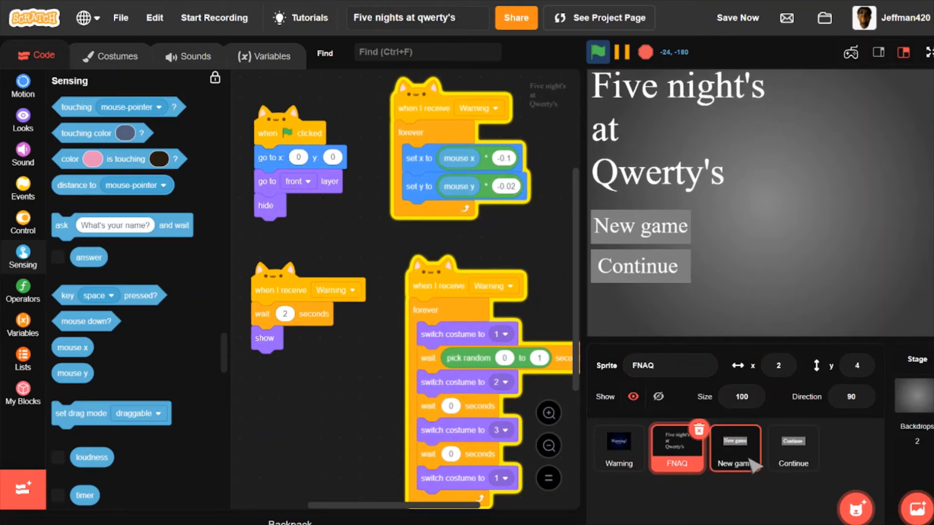
click(733, 449)
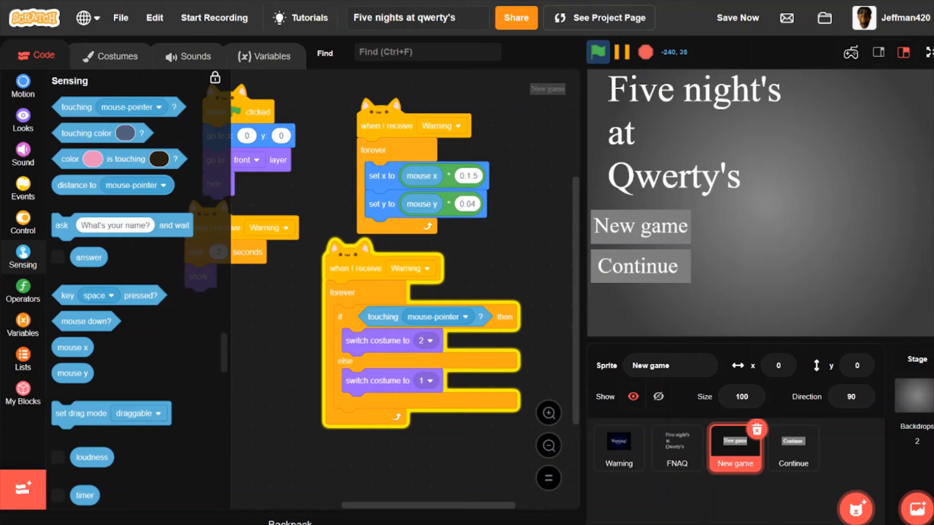
text(-)
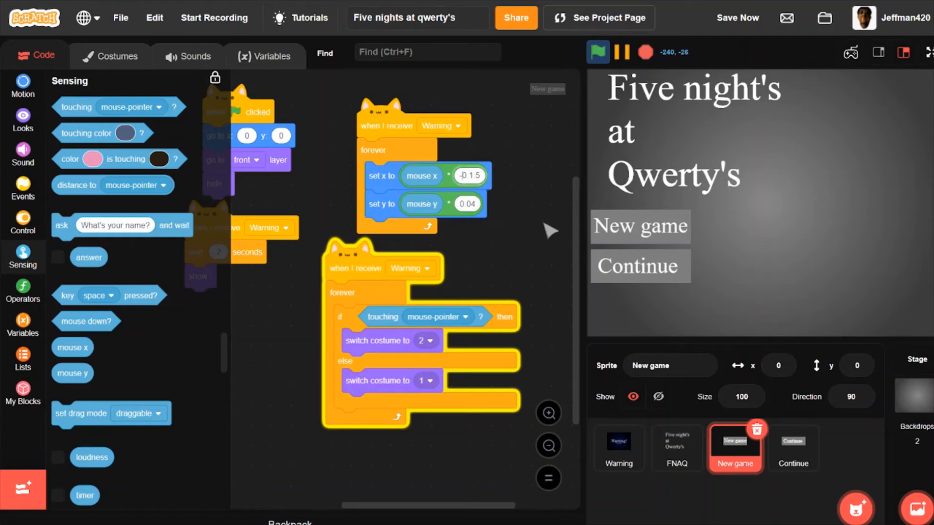
click(543, 223)
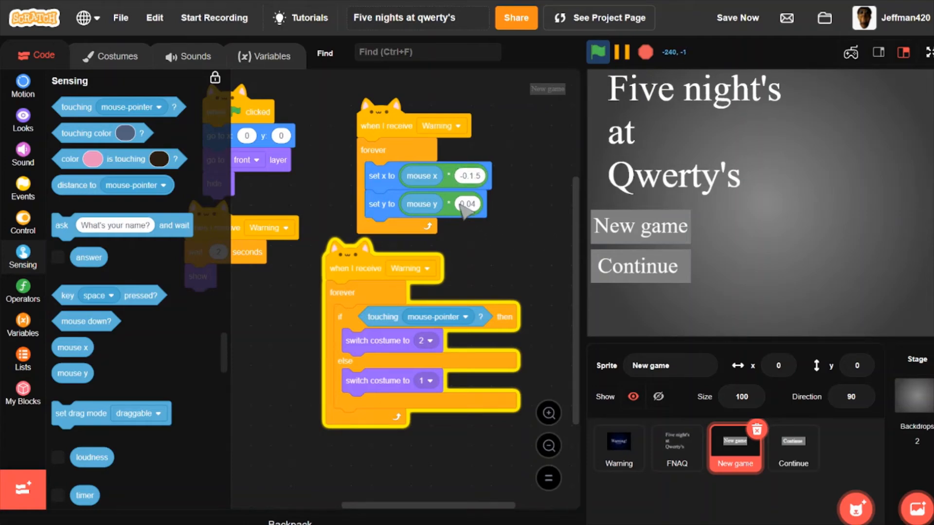
text(-)
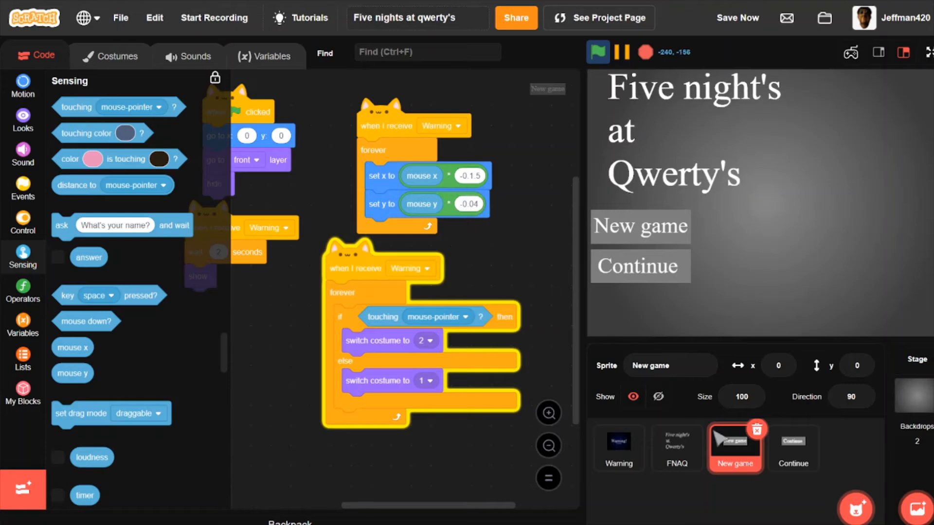
Set the Continue sprite's multipliers to -0.1 for mouse x and -0.05 for mouse y.
click(804, 464)
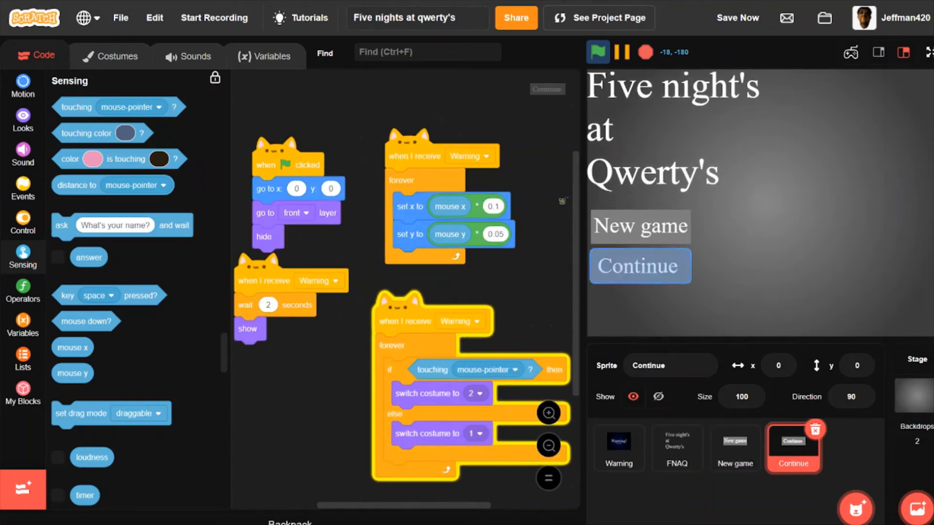
click(492, 206)
text(-)
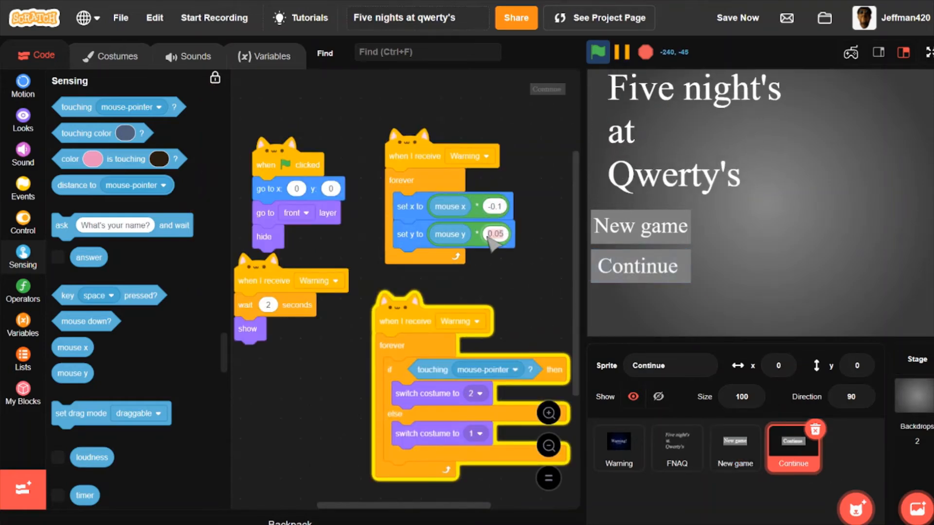
text(-)
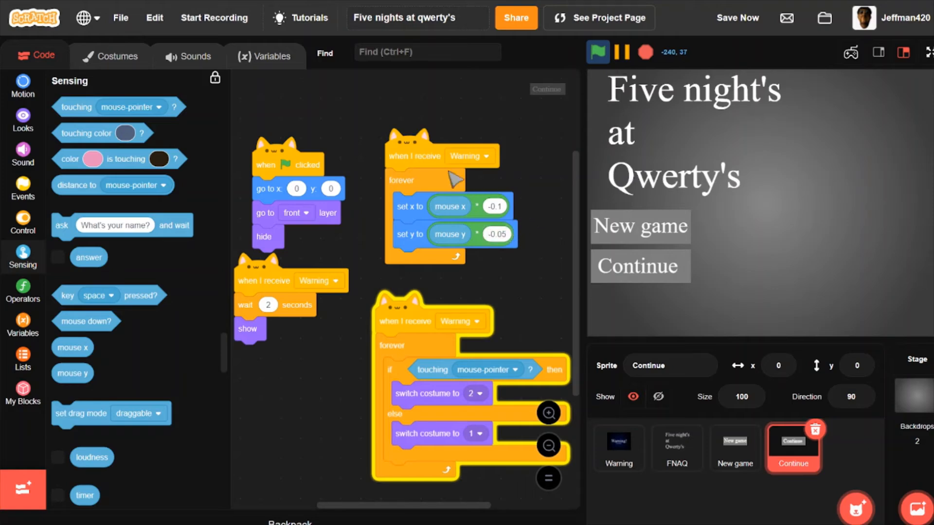
Run the movement scripts of the Continue and New game sprites and compare their multipliers.
click(431, 159)
click(734, 445)
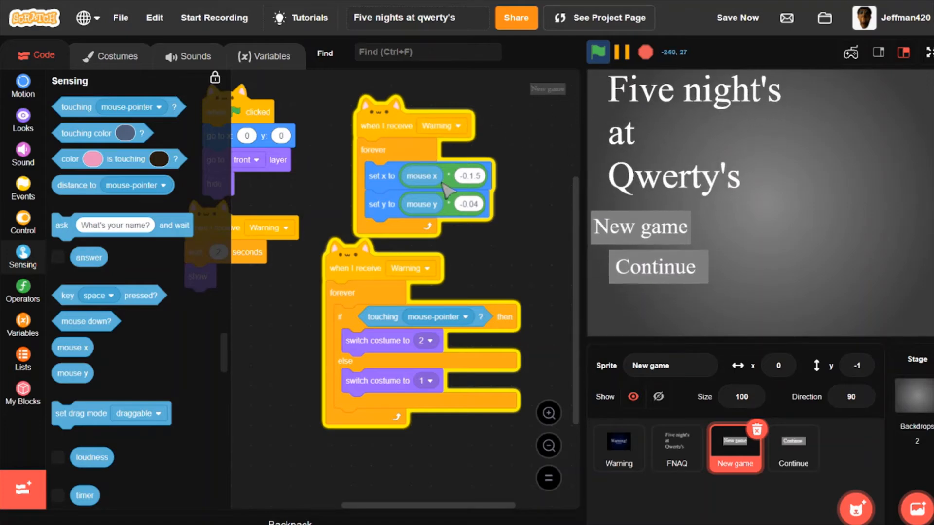
click(800, 459)
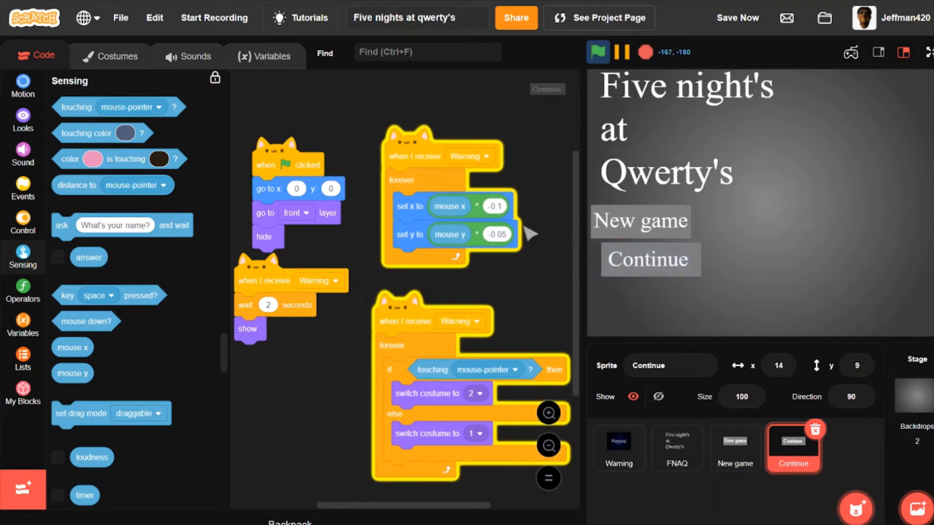
click(735, 445)
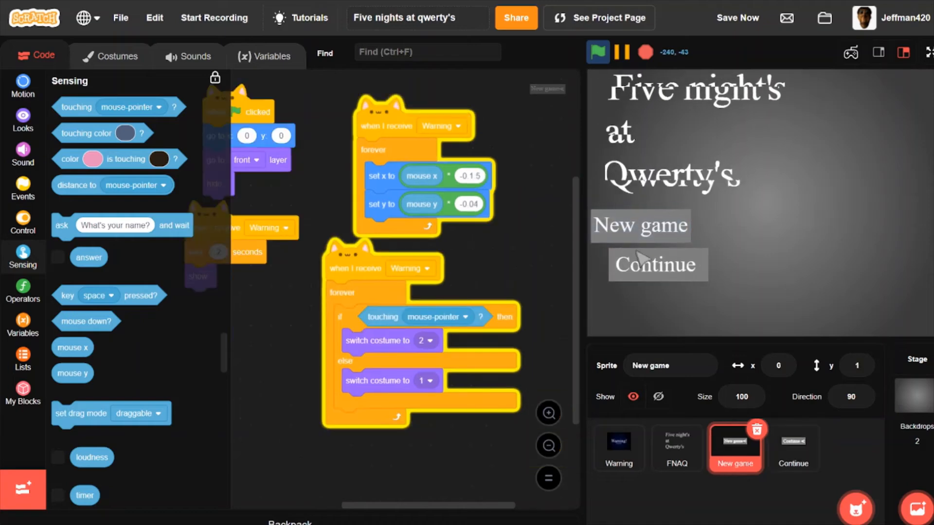
Set the Continue sprite's mouse x multiplier to -0.1.2.
click(792, 467)
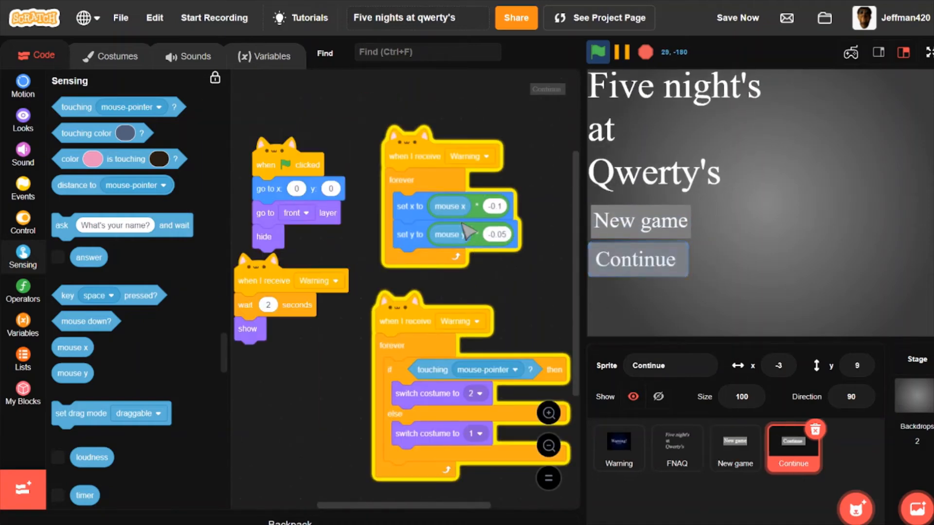
key(BackSpace)
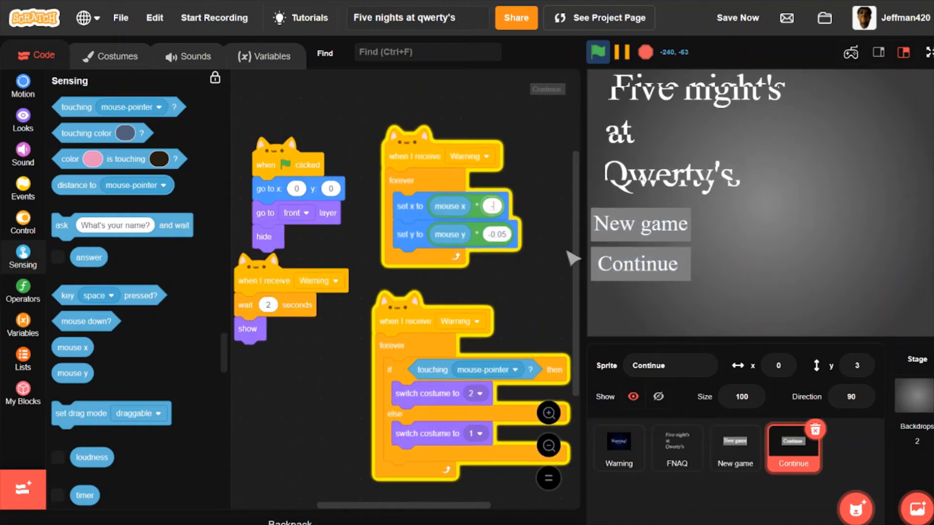
text(-0.0)
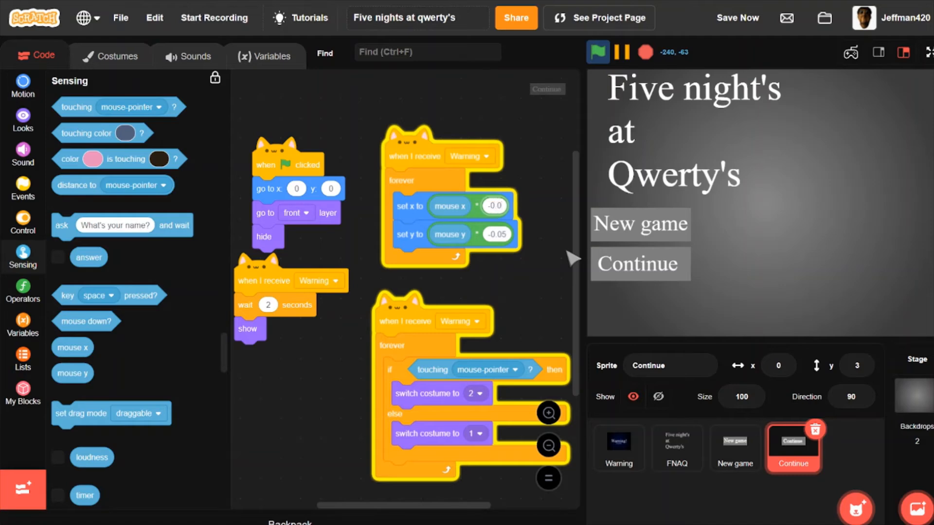
key(BackSpace)
text(1)
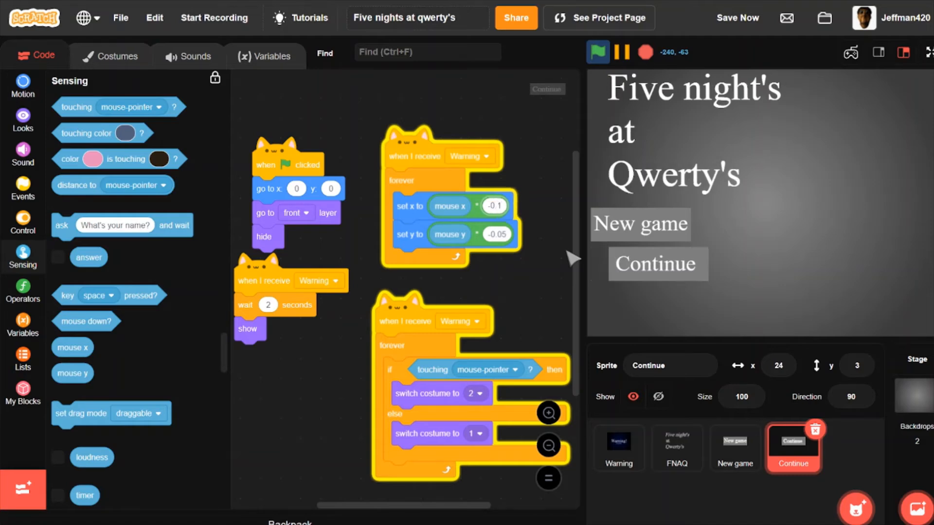
text(2)
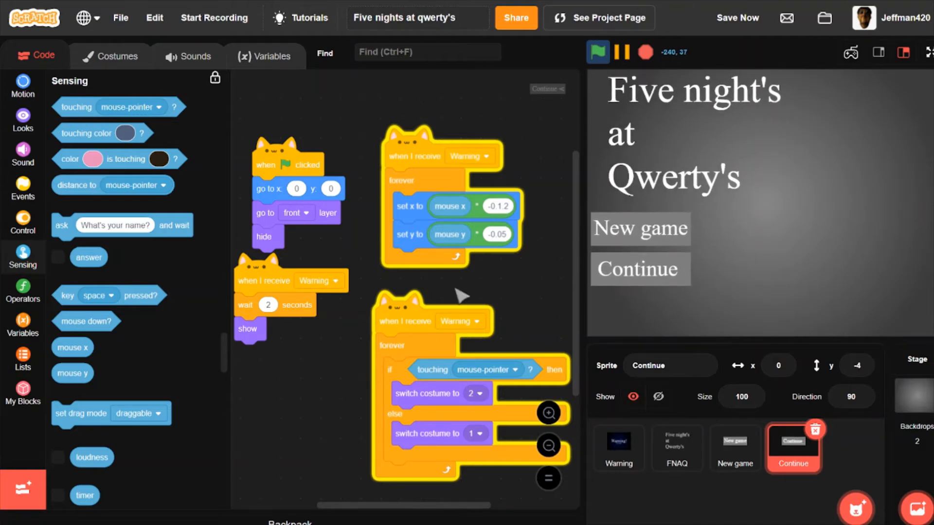
Try a mouse x multiplier of -0.1 in the New game sprite's movement script.
click(739, 452)
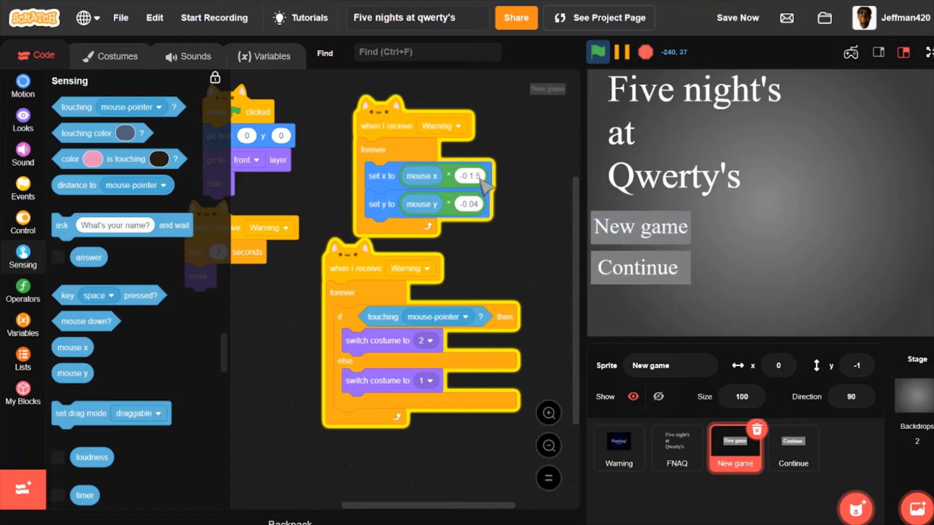
click(480, 178)
key(BackSpace)
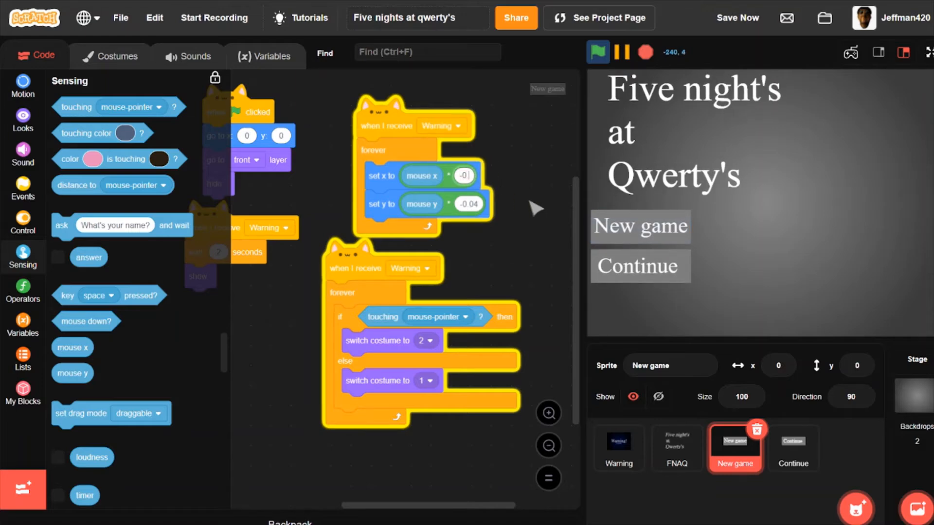
text(-0.1)
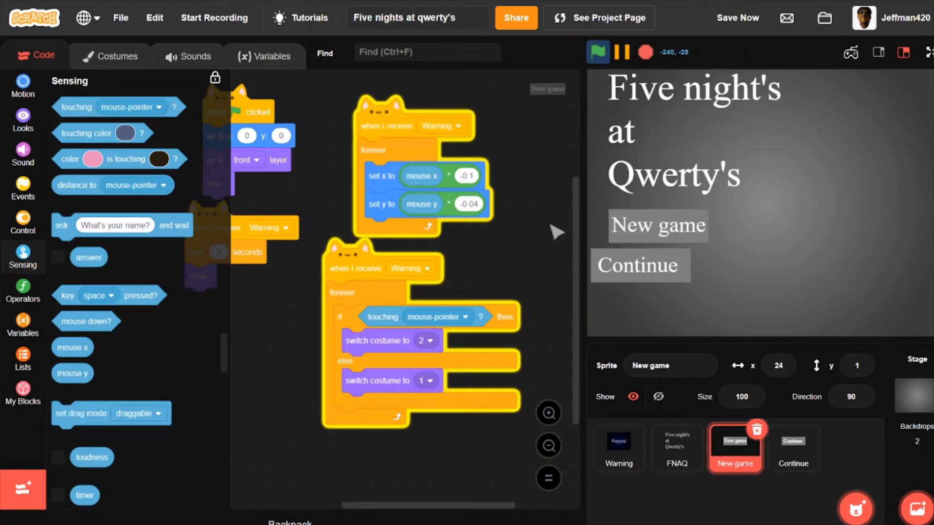
Undo the edits to New game's mouse x multiplier to restore -0.1.5.
right_click(497, 127)
right_click(531, 144)
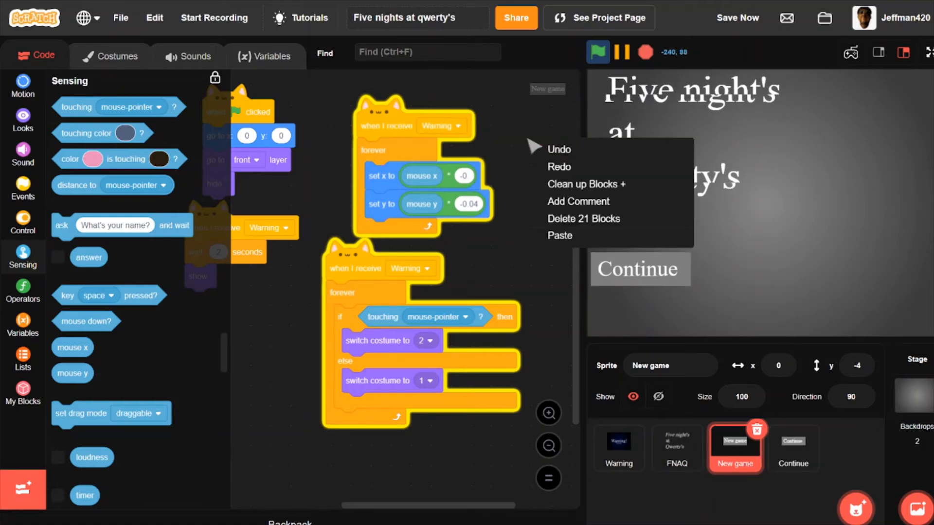
click(548, 148)
right_click(518, 160)
click(548, 170)
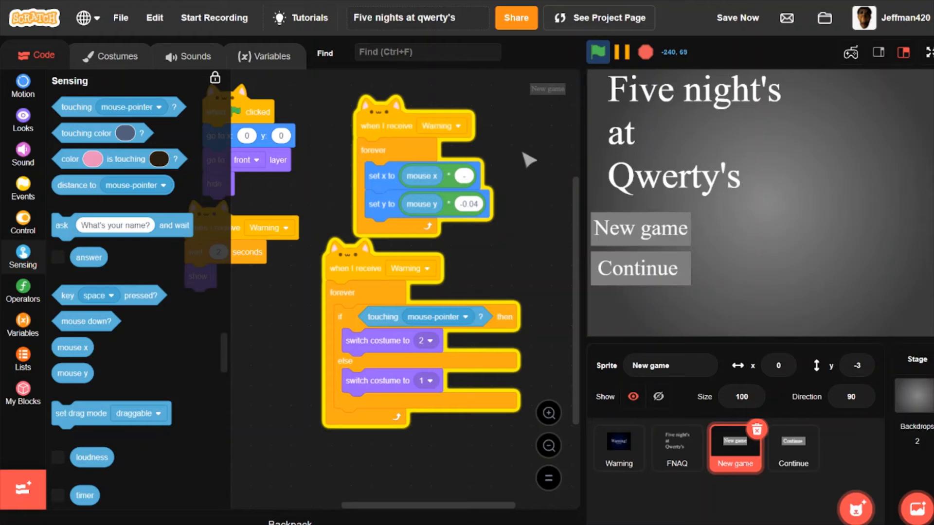
right_click(523, 153)
click(549, 166)
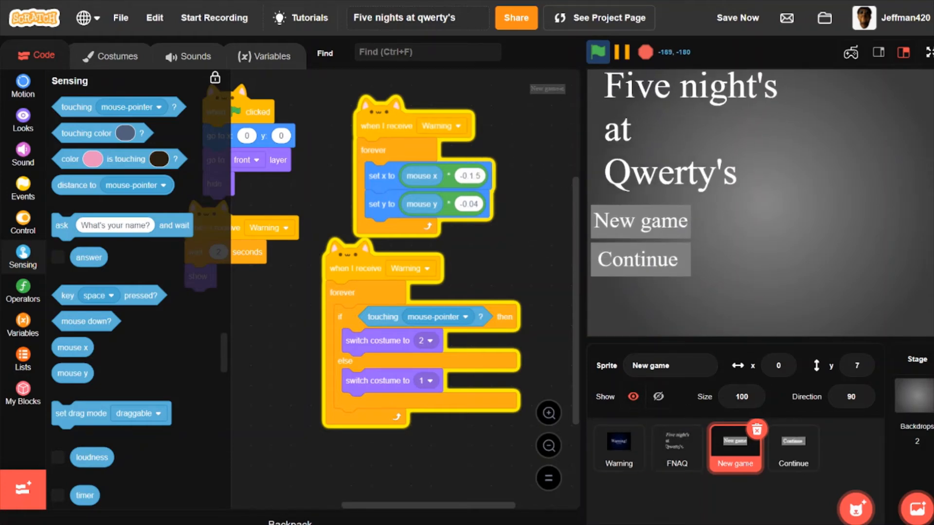
Test the menu in full screen, and set the FNAQ title's mouse x multiplier to -0.05.
click(928, 52)
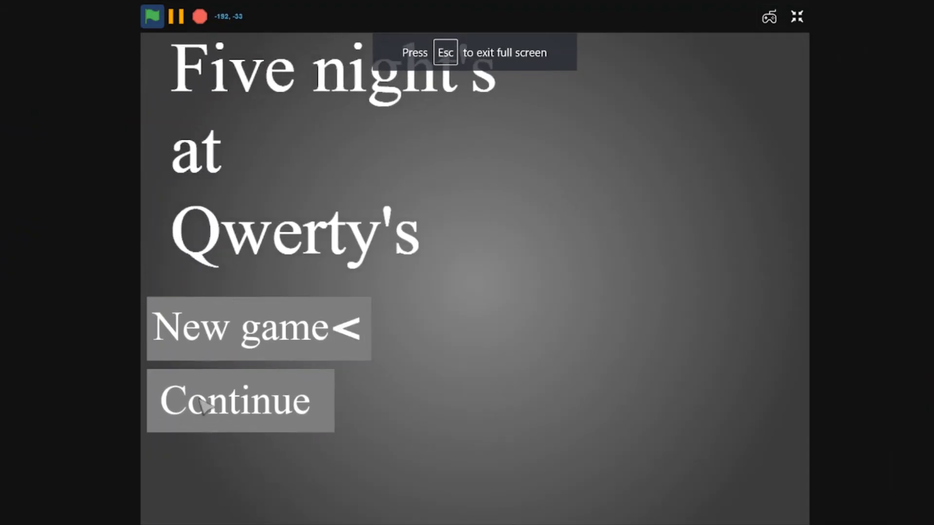
click(796, 16)
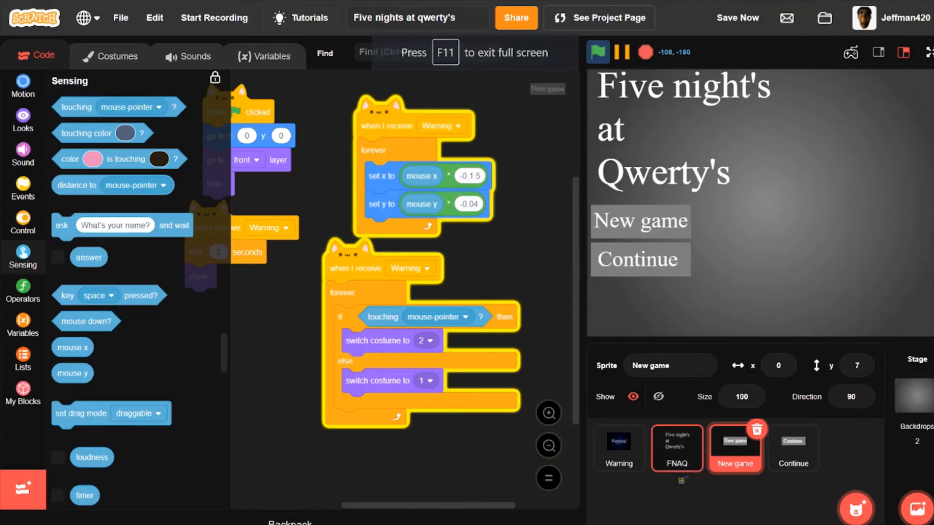
click(676, 445)
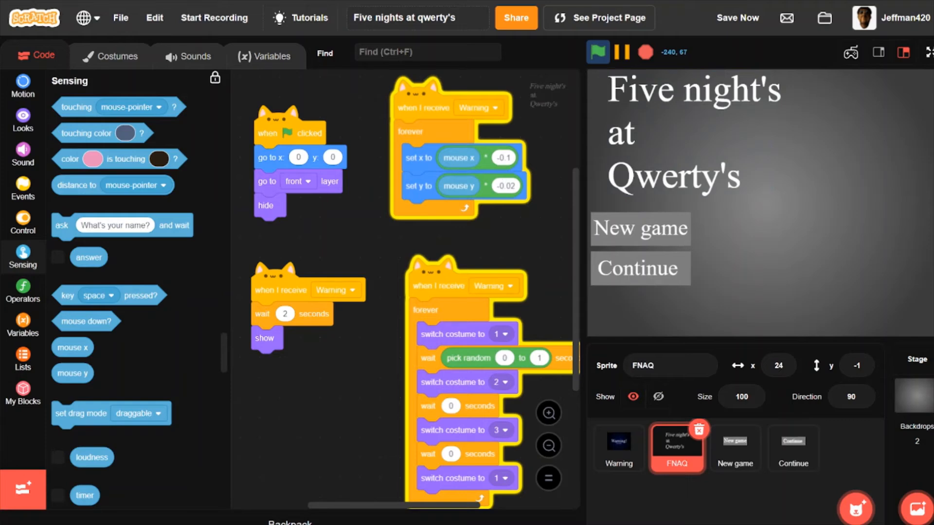
click(509, 158)
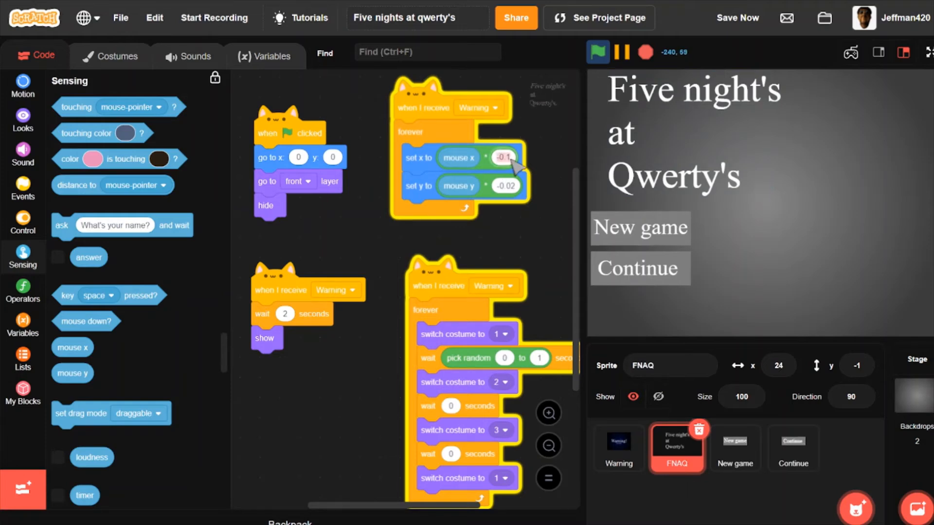
key(BackSpace)
text(0)
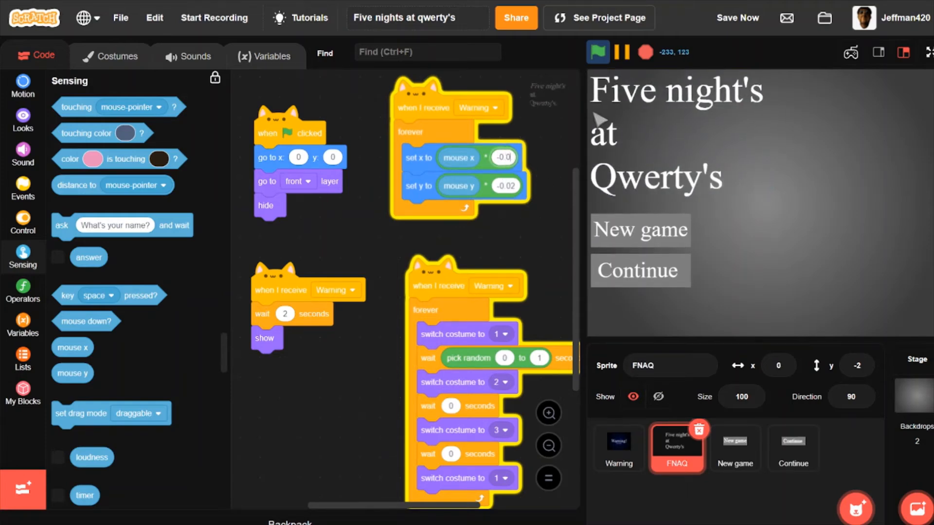
text(5)
key(Return)
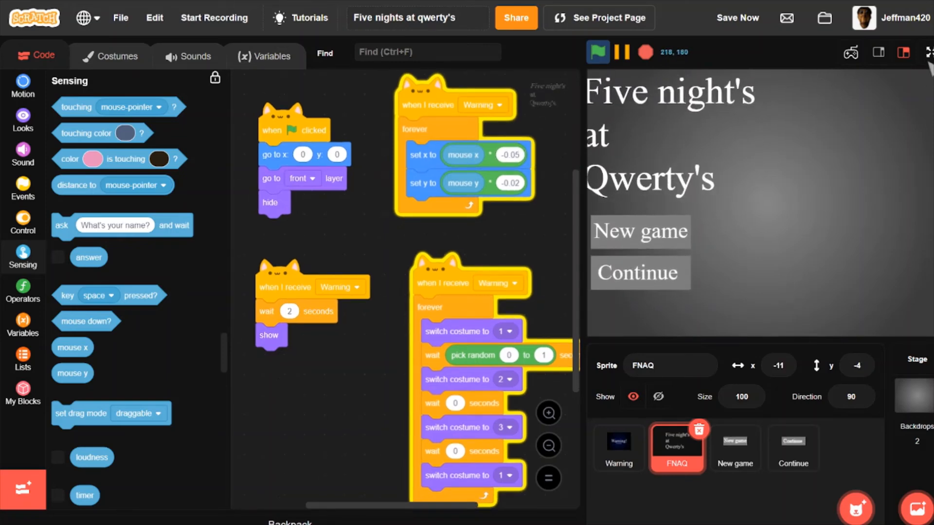
Compare the New game and FNAQ movement scripts, and set New game's mouse x multiplier to -0.1.
click(736, 452)
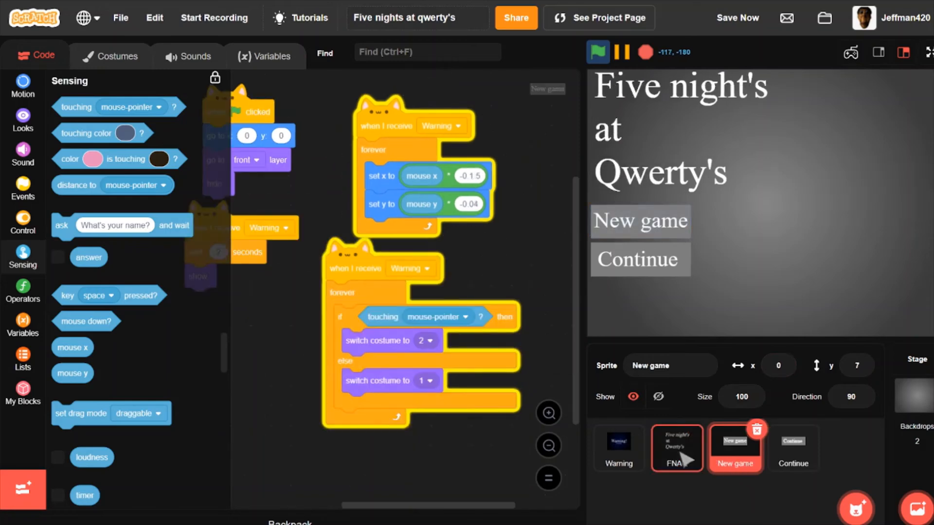
click(670, 444)
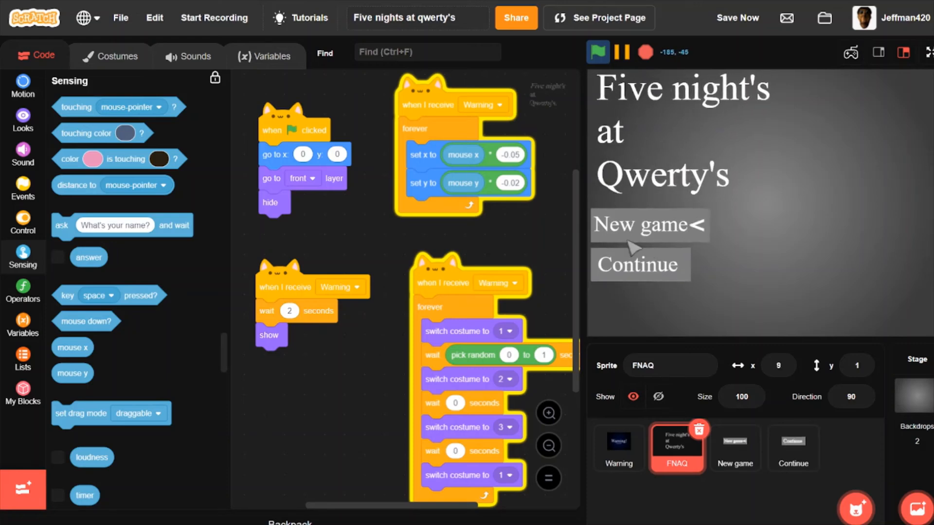
click(735, 444)
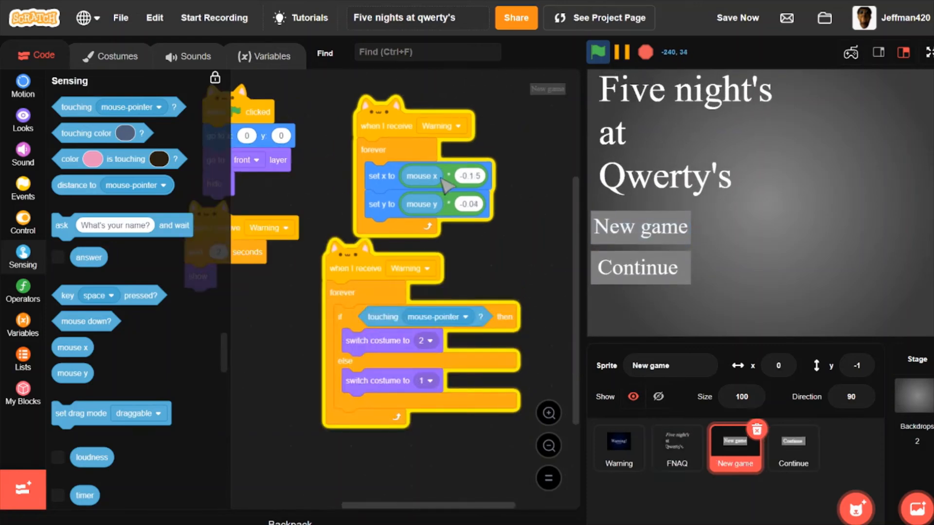
click(477, 176)
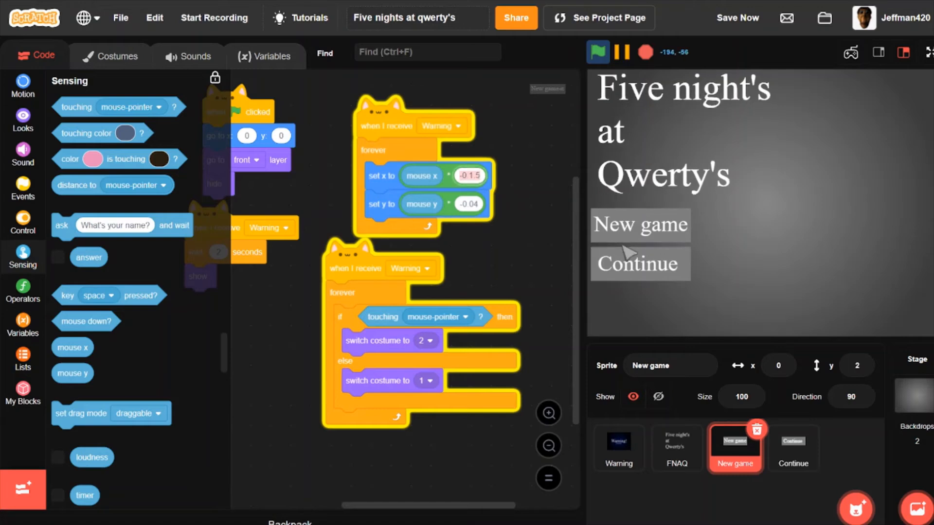
text(-0.1)
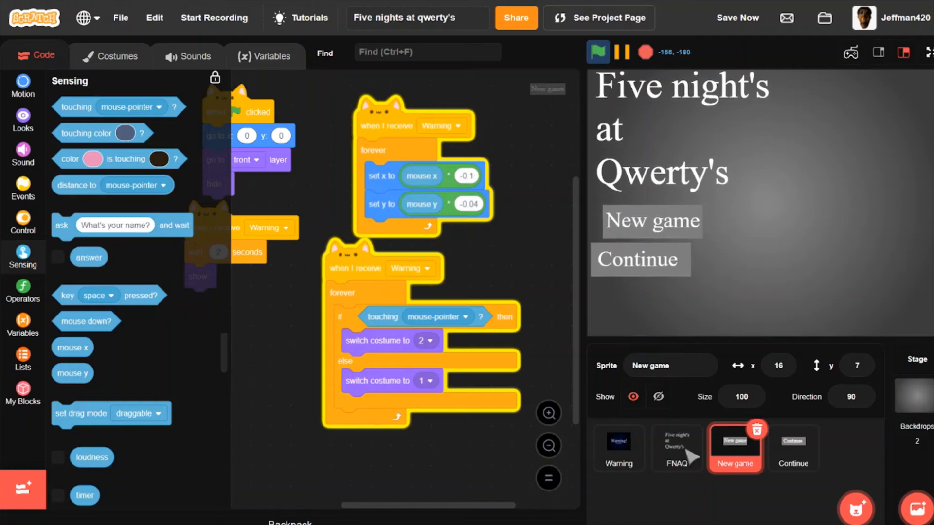
Set the mouse x multiplier in the Continue sprite's movement script to -0.2.
click(792, 445)
click(497, 206)
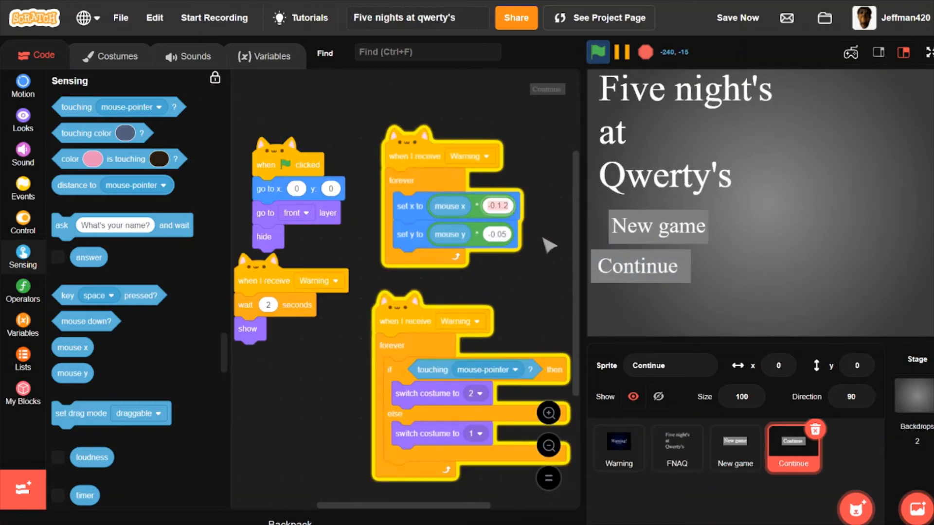
text(-0.)
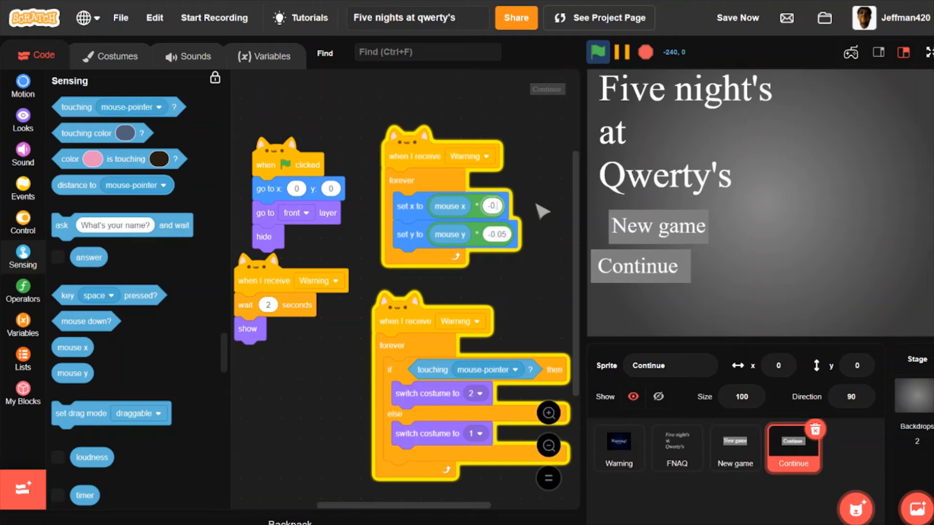
text(1)
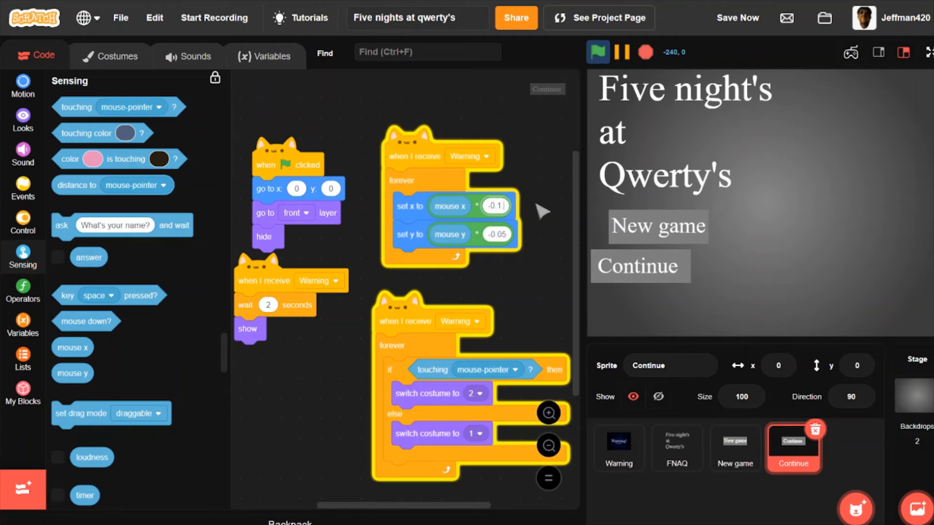
text(9)
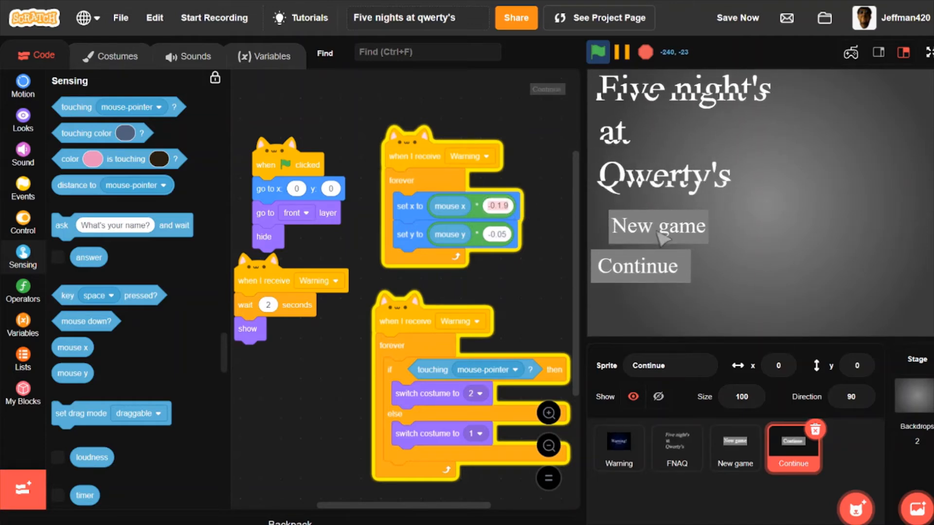
key(BackSpace)
key(BackSpace)
key(BackSpace)
text(.)
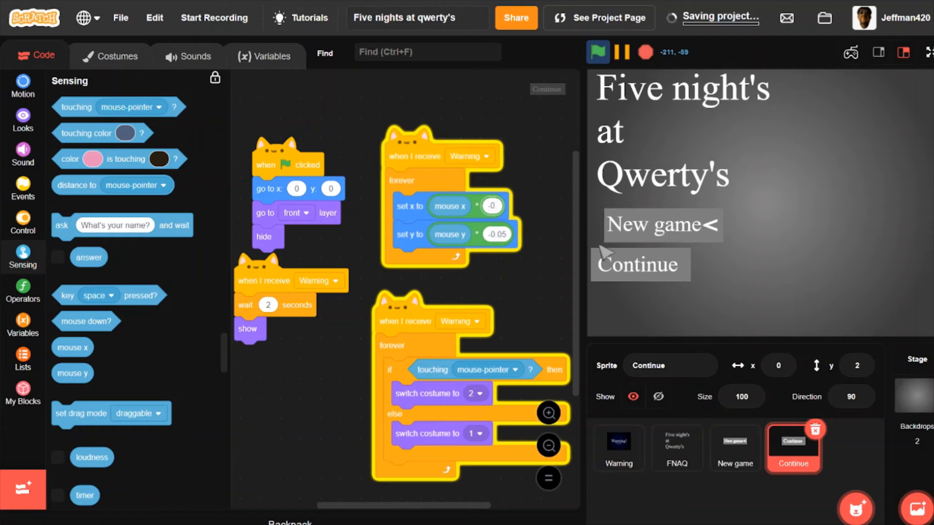
text(2)
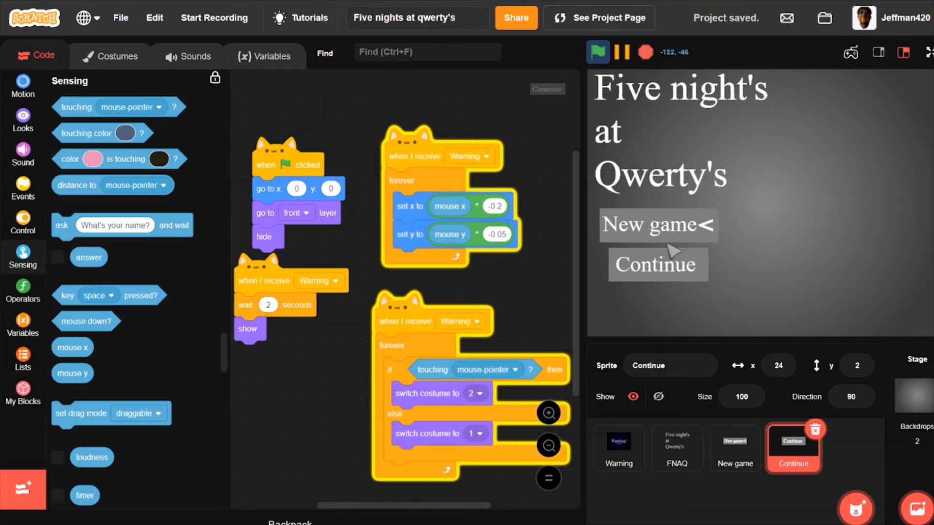
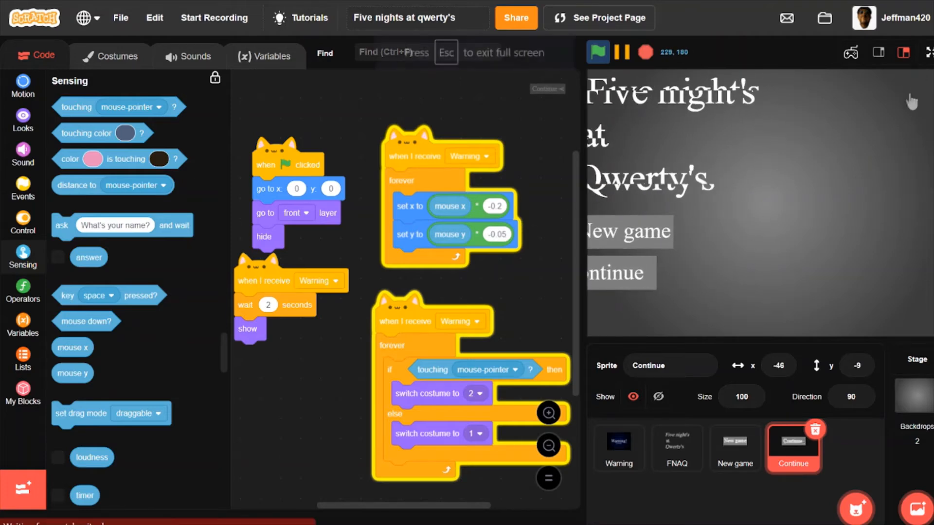
Test the menu's mouse movement in full screen, stop the project, and return to the editor.
click(927, 52)
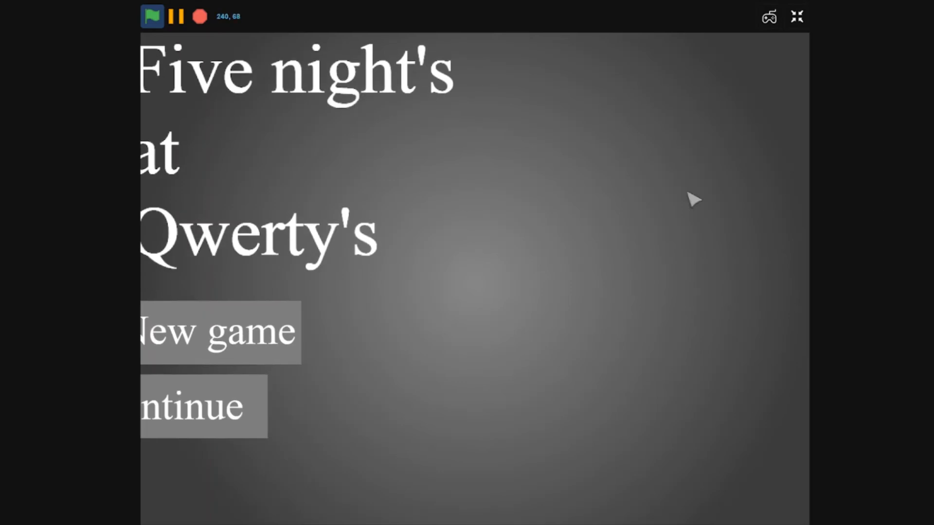
key(Down)
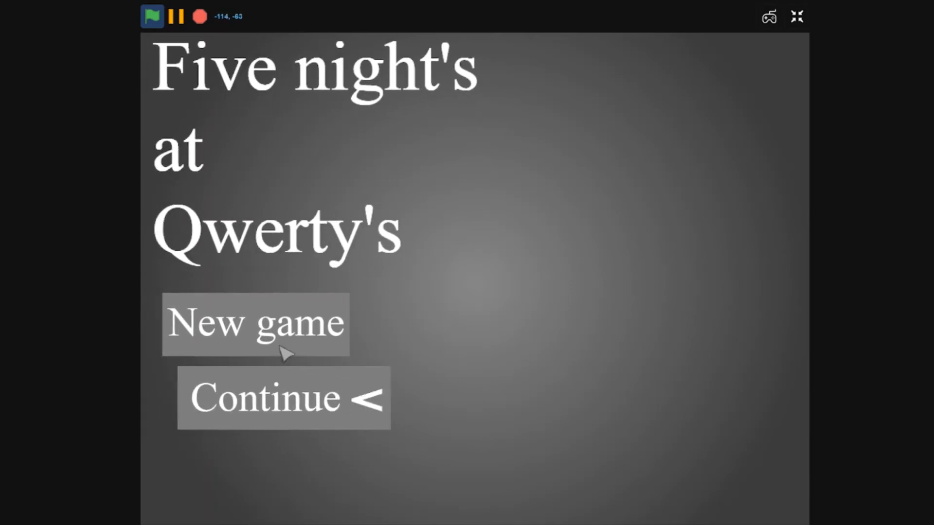
click(200, 20)
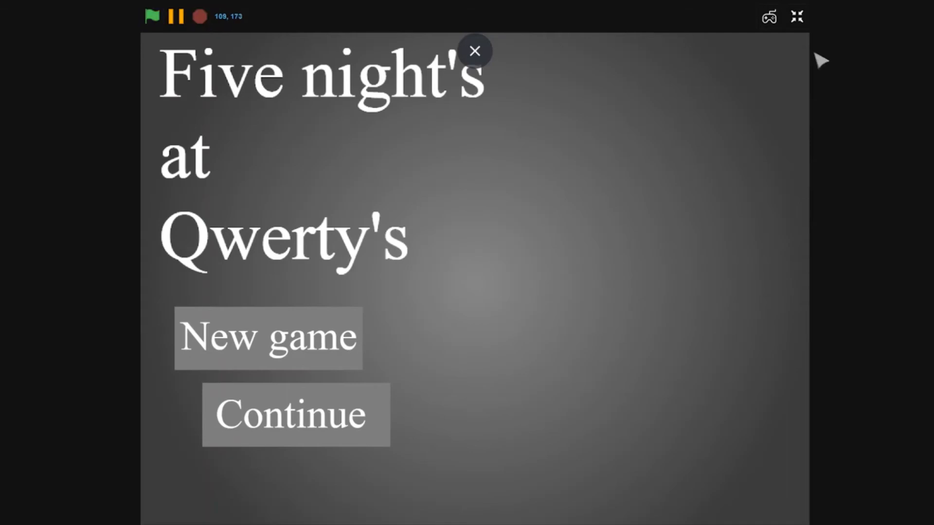
click(796, 18)
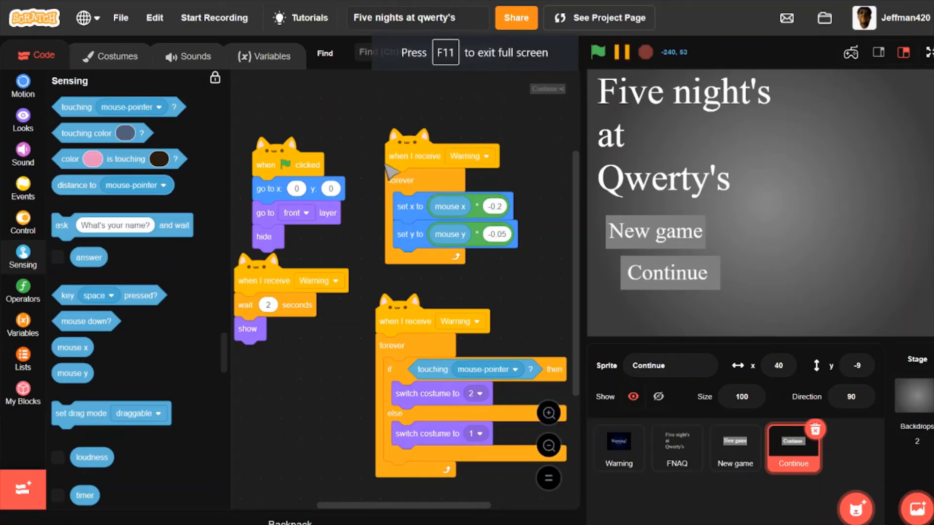
Run the Warning-triggered forever scripts of the Continue, New game and FNAQ sprites manually, then pause the project.
click(430, 158)
click(384, 318)
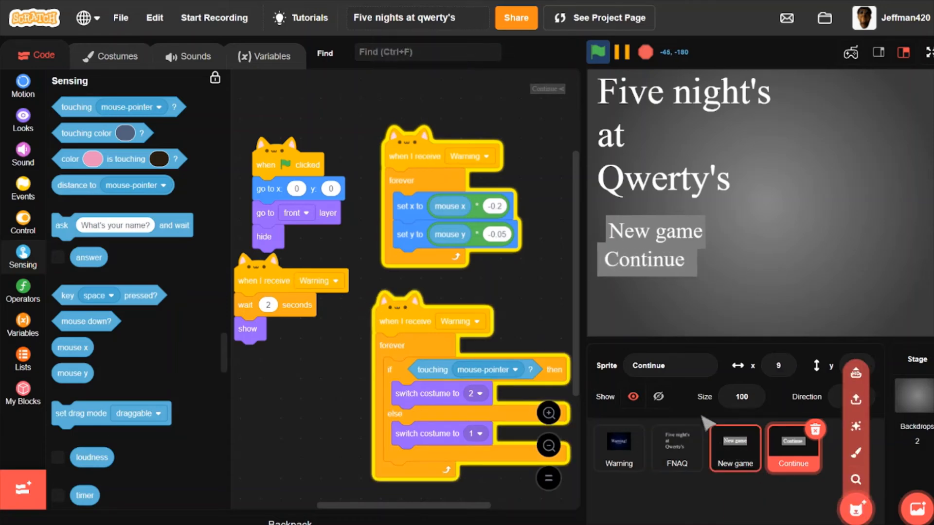
click(734, 445)
click(393, 163)
click(372, 265)
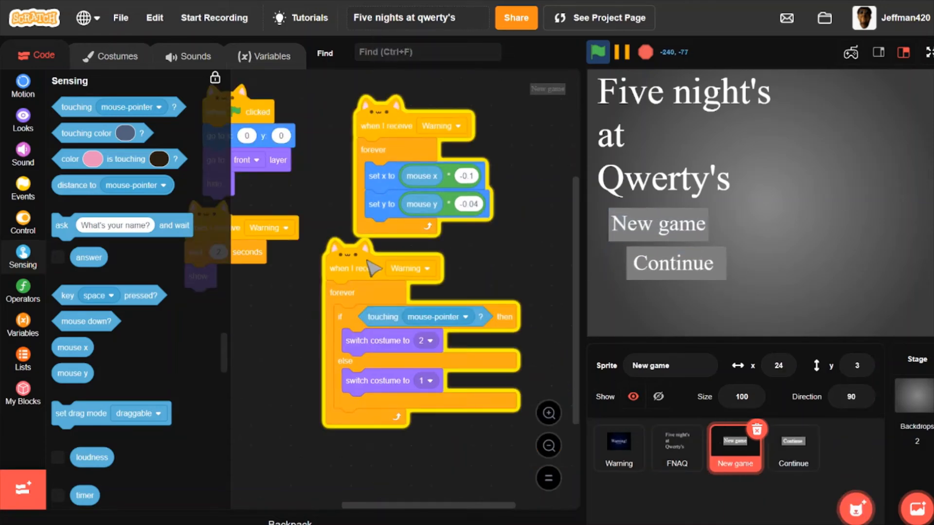
click(673, 447)
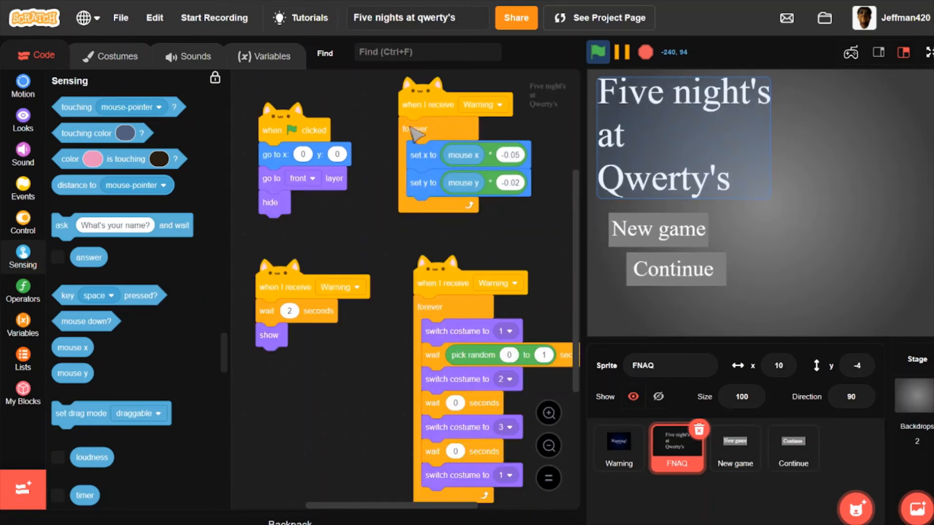
click(430, 104)
click(443, 283)
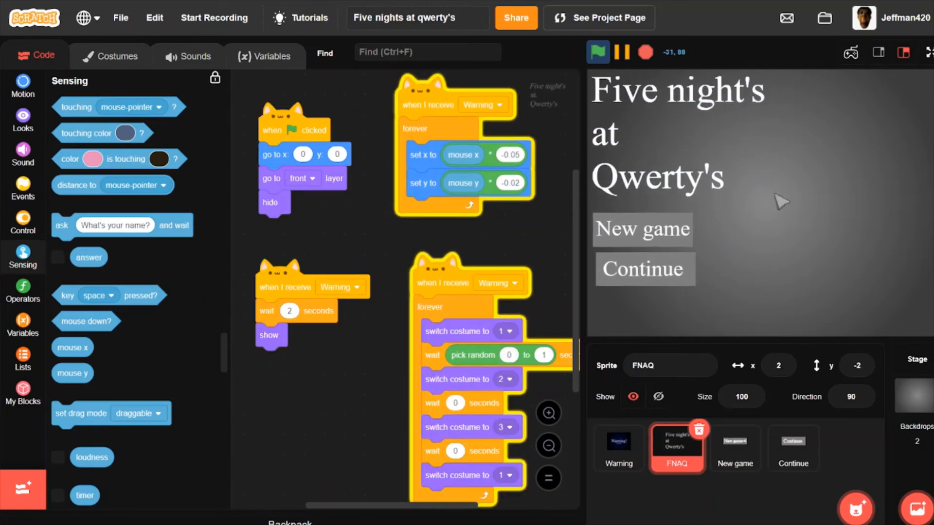
click(625, 54)
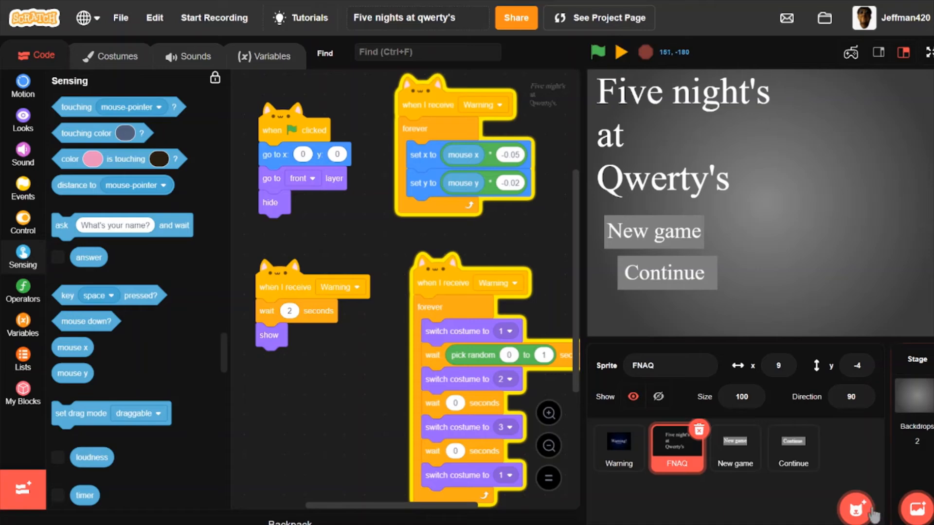
Create a new blank painted sprite and name it Qwerty.
mouse_move(857, 510)
click(855, 454)
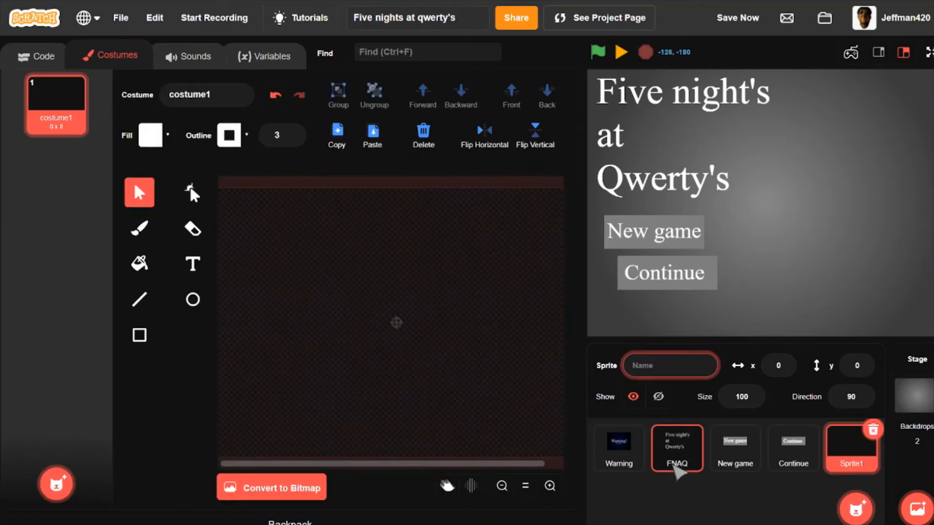
text(er)
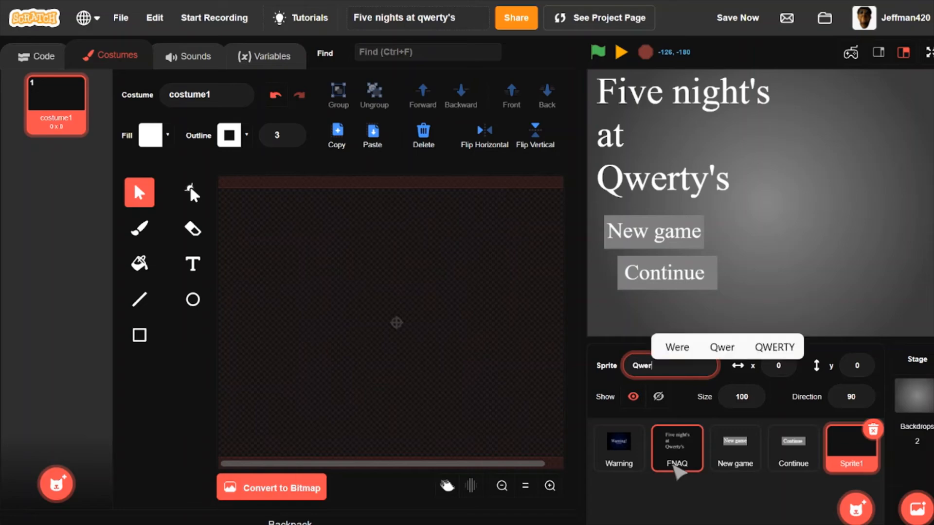
text(ty)
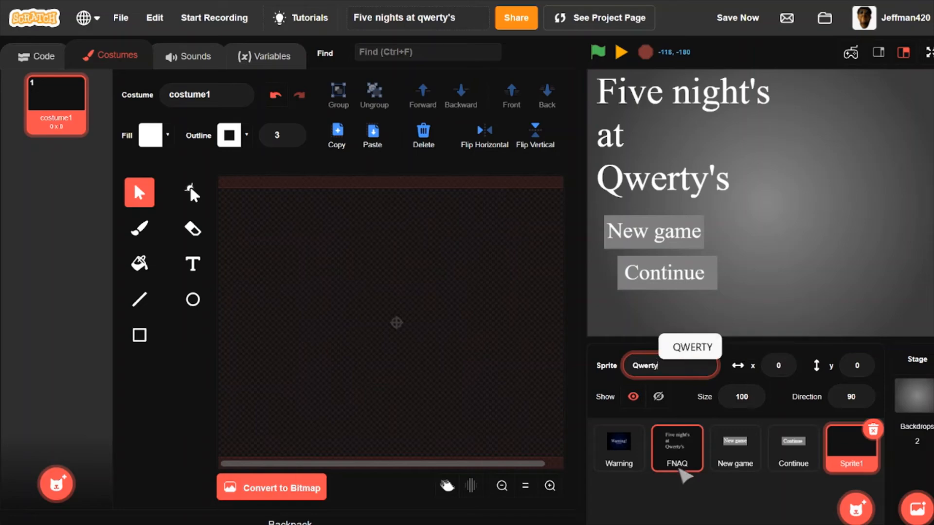
key(Return)
Add a white Serif letter Q to the costume, enlarge it to about 181 x 270, and place it in the canvas's right half.
scroll(316, 343, down, 3)
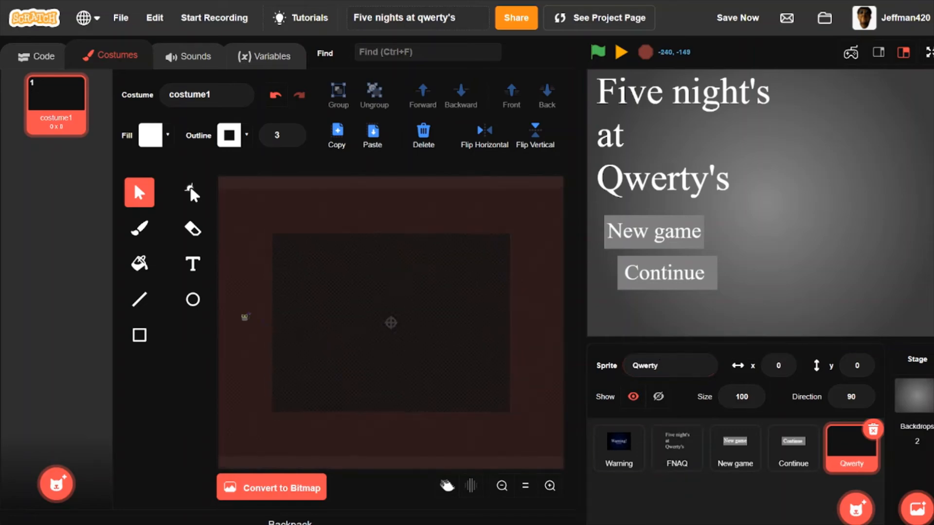
click(193, 264)
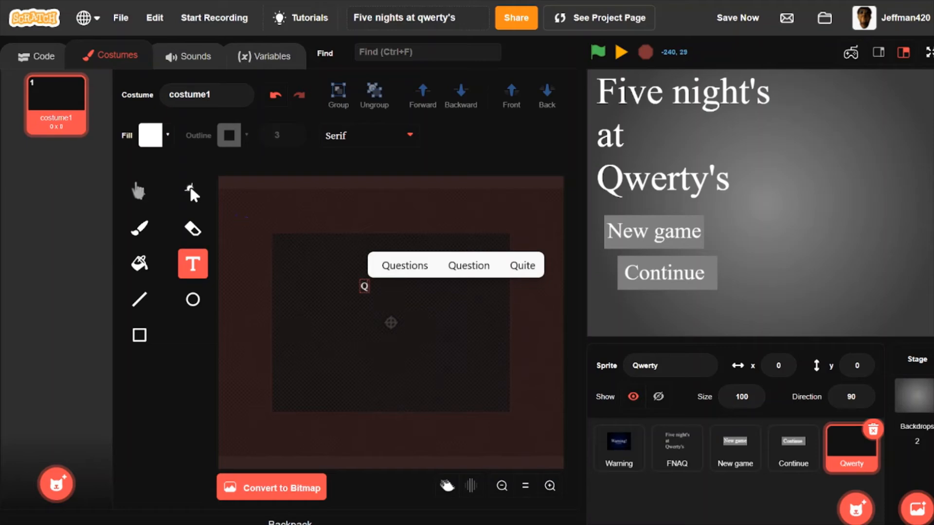
key(Escape)
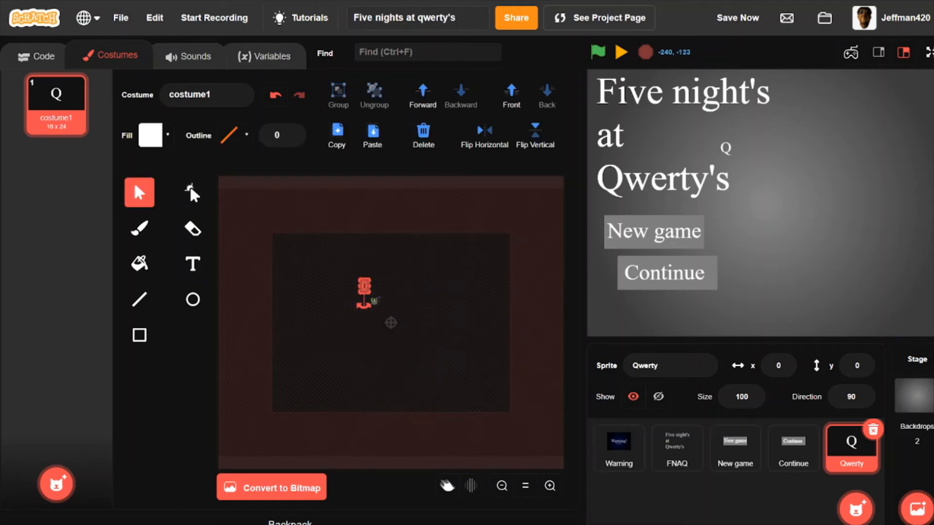
drag(374, 302, 421, 343)
drag(389, 307, 481, 323)
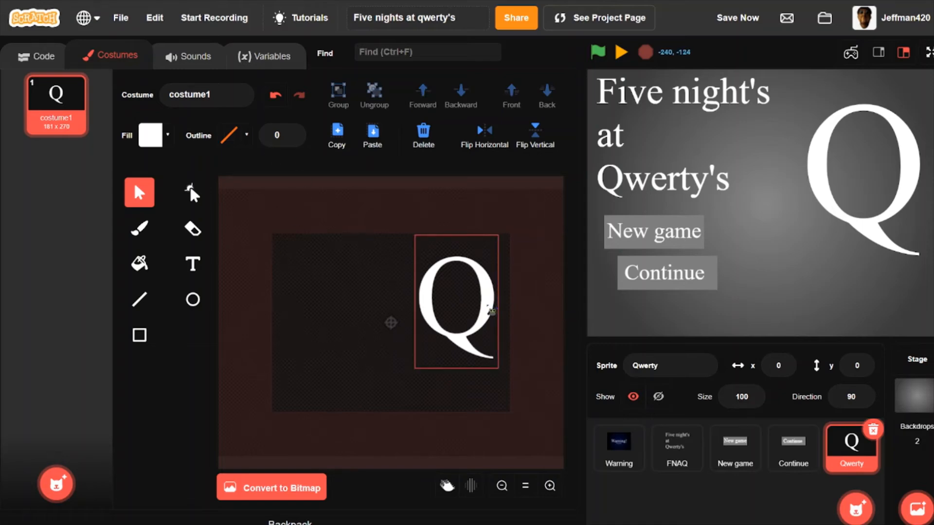
Try the Pixel font on the letter Q and shift it slightly down.
double_click(479, 325)
click(395, 144)
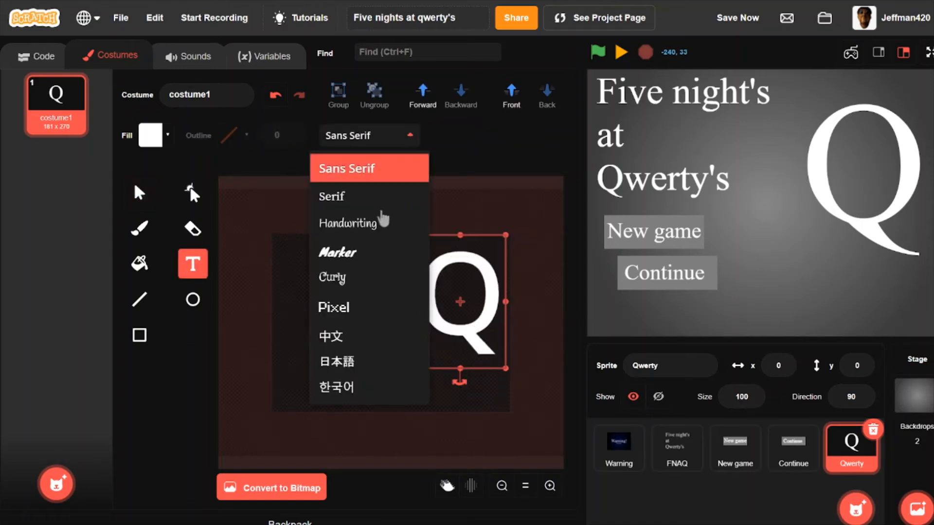
click(359, 308)
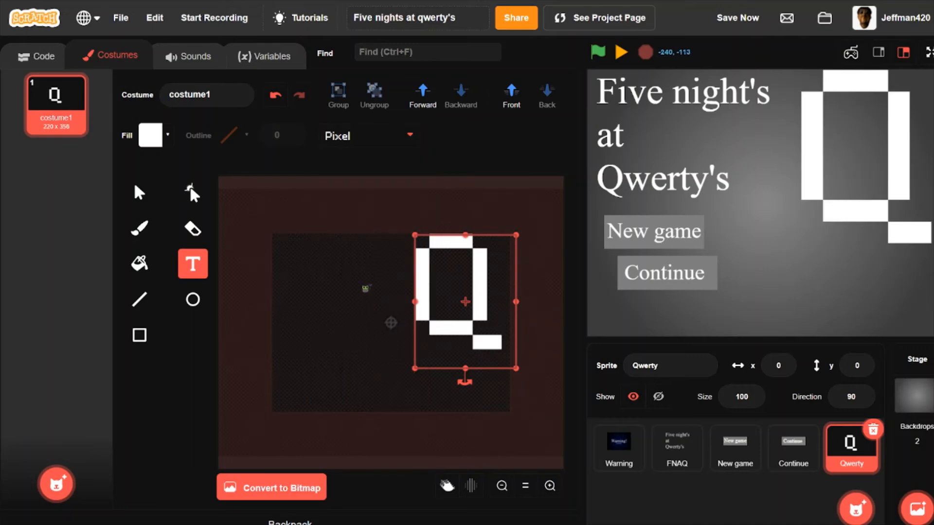
drag(480, 298, 479, 313)
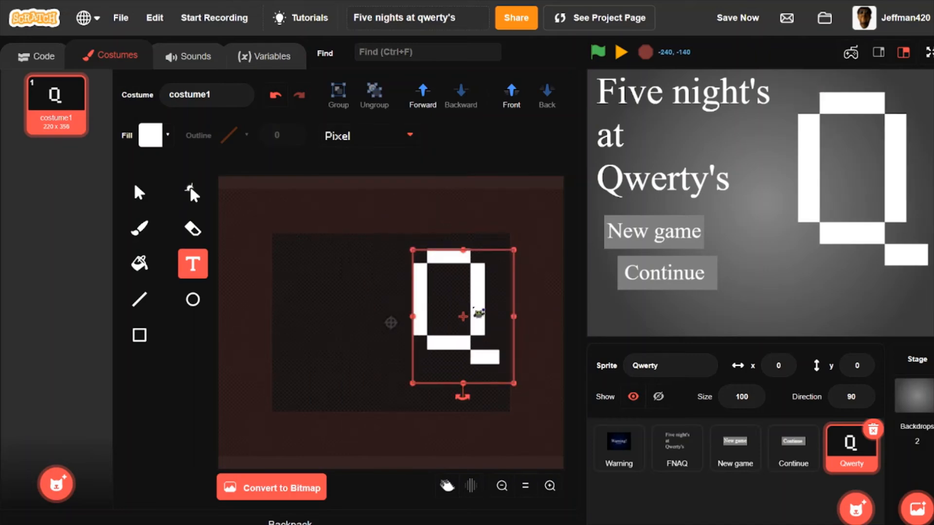
Set the letter Q's font to Sans Serif and move it slightly up on the canvas.
click(377, 145)
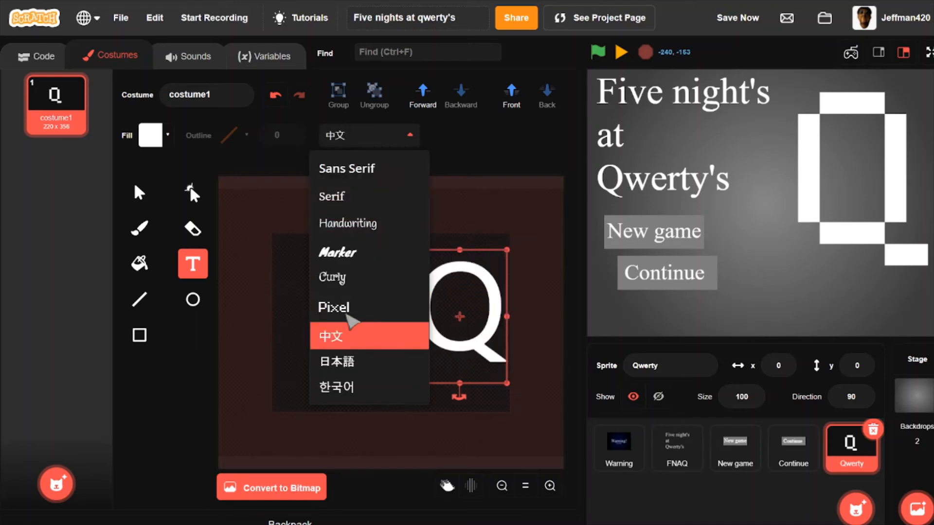
click(373, 169)
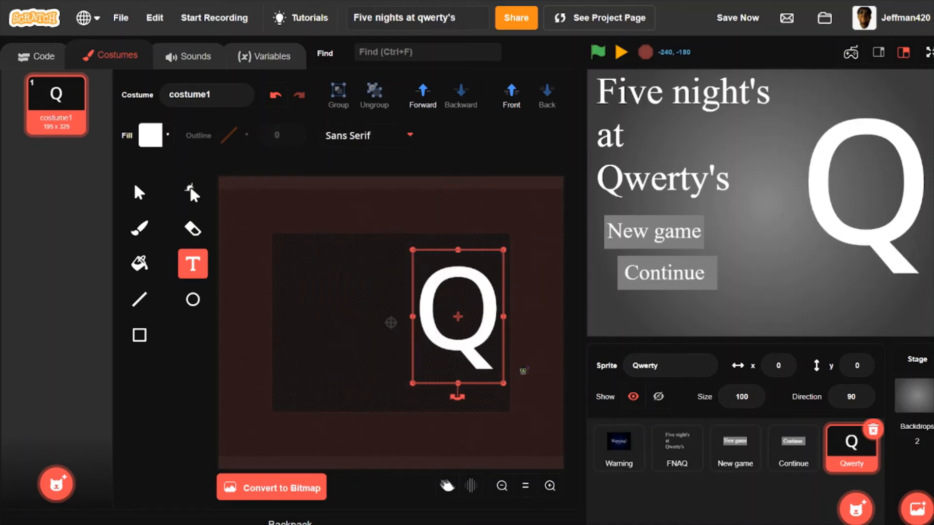
drag(489, 296, 488, 287)
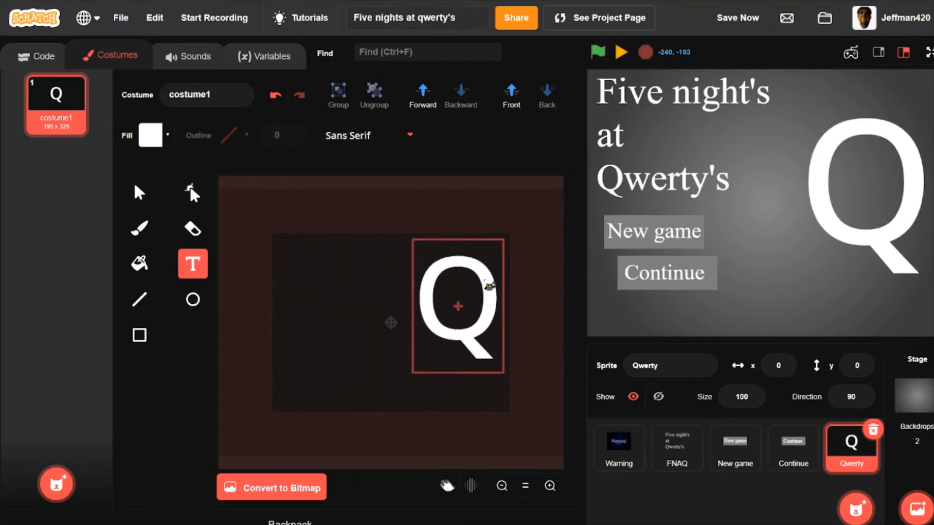
click(548, 282)
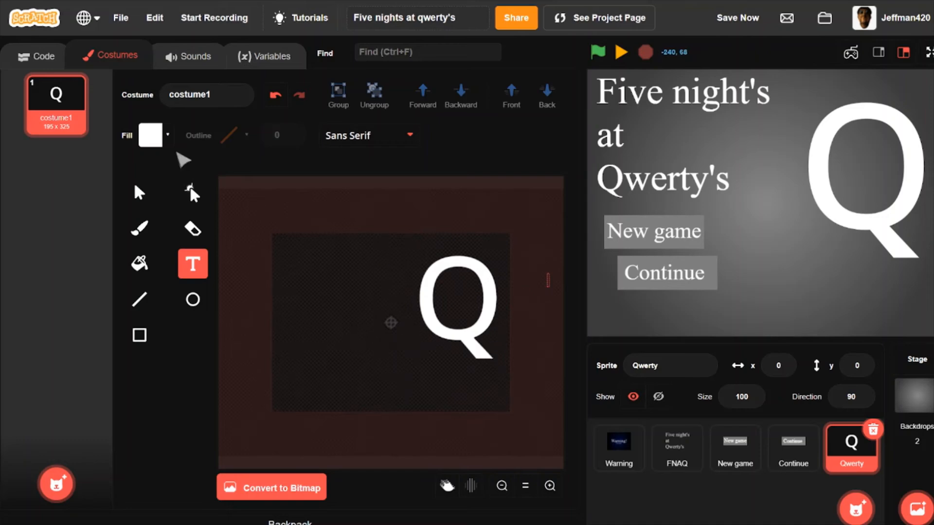
click(146, 193)
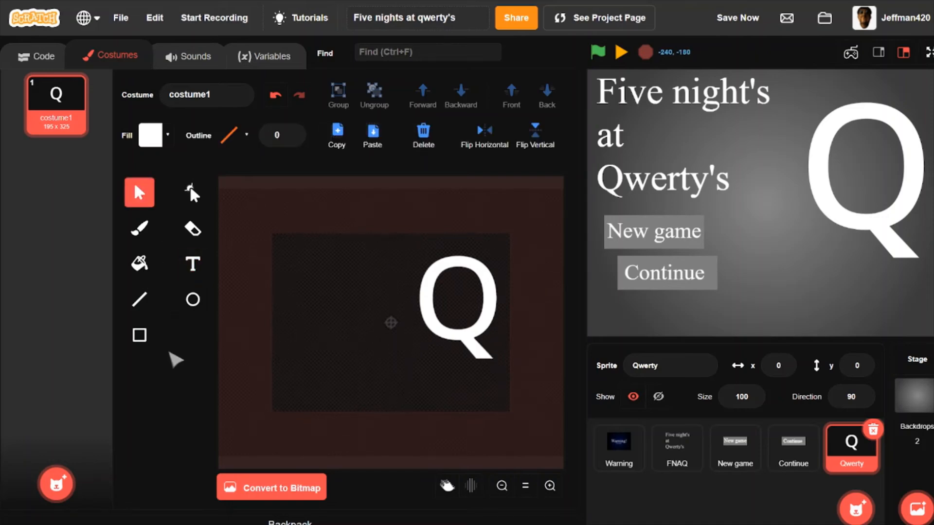
Set up the Brush tool with size 20 and a black fill.
click(141, 230)
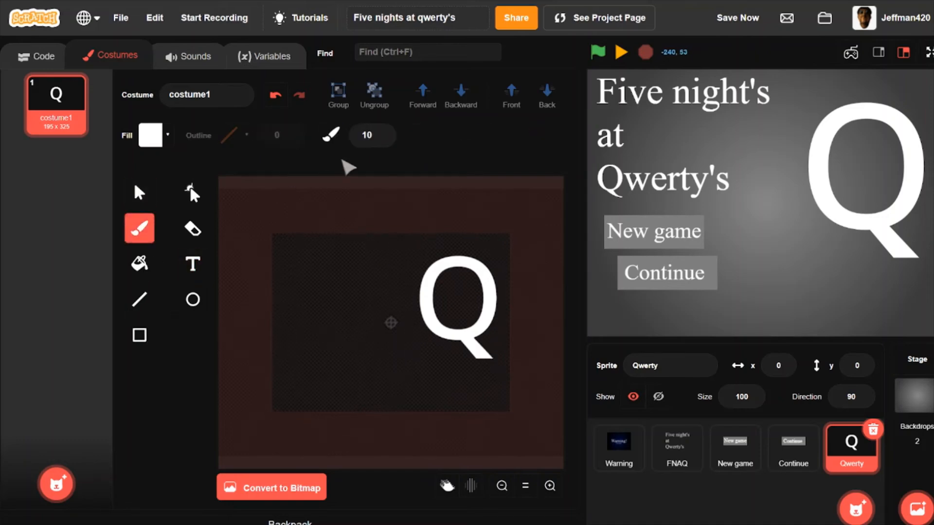
click(382, 136)
text(20)
click(383, 133)
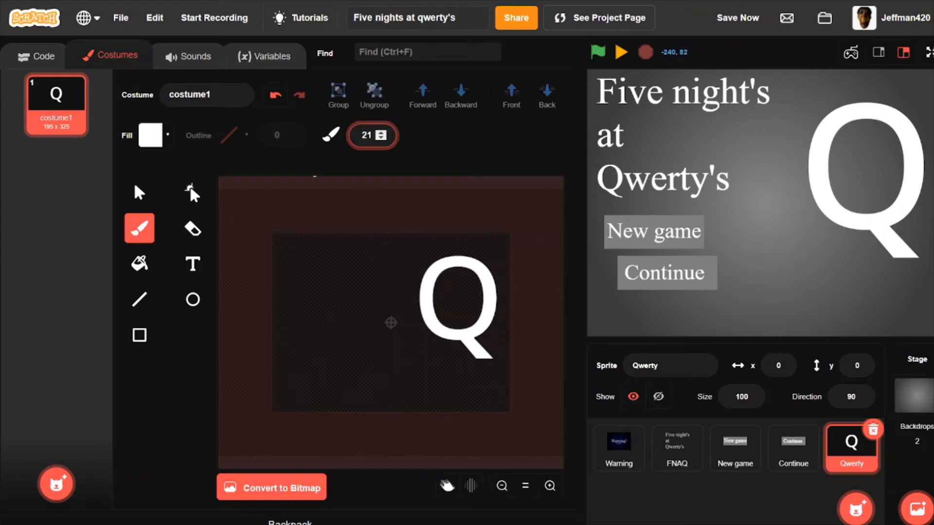
click(380, 138)
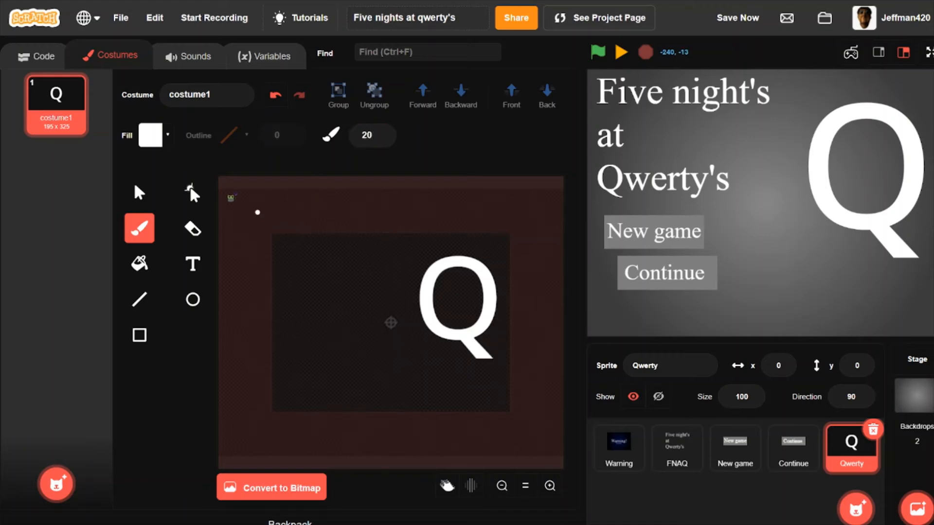
click(150, 135)
drag(142, 289, 21, 375)
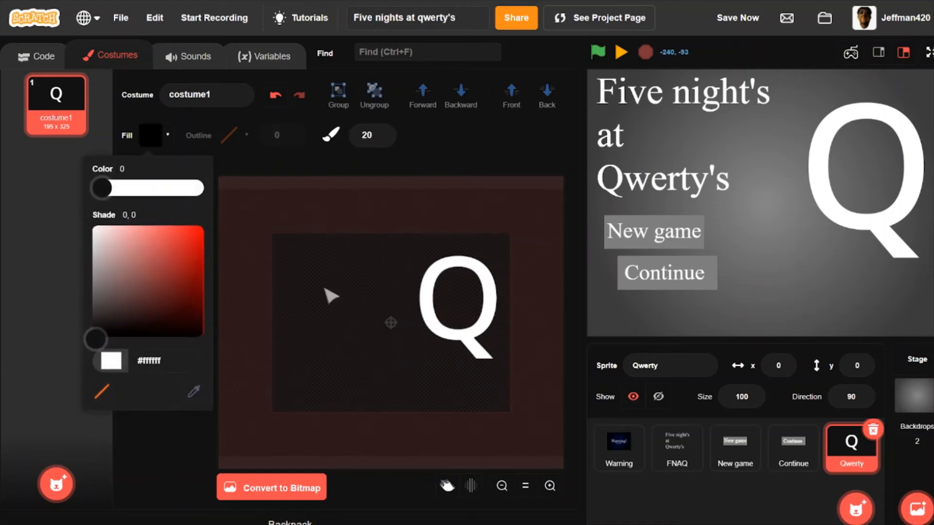
Set the brush fill to black and paint two small dots as eyes inside the letter Q.
click(438, 297)
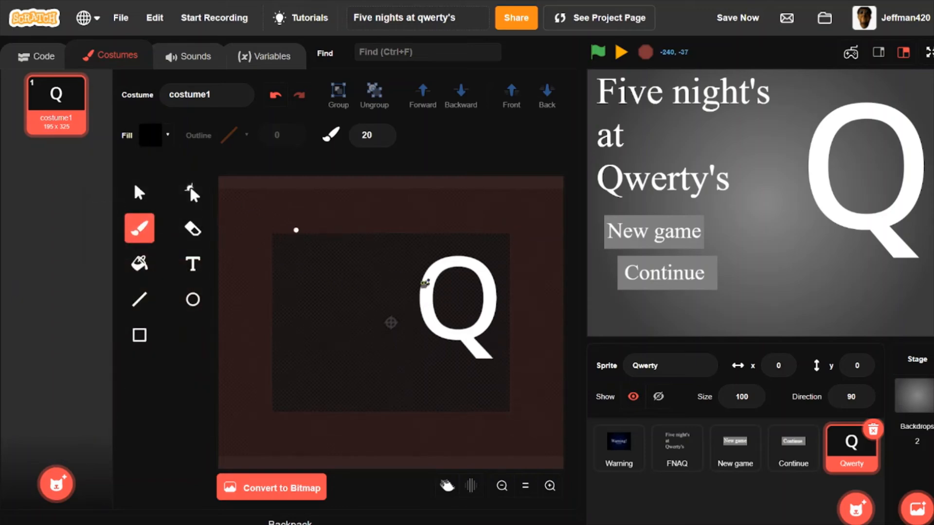
click(146, 138)
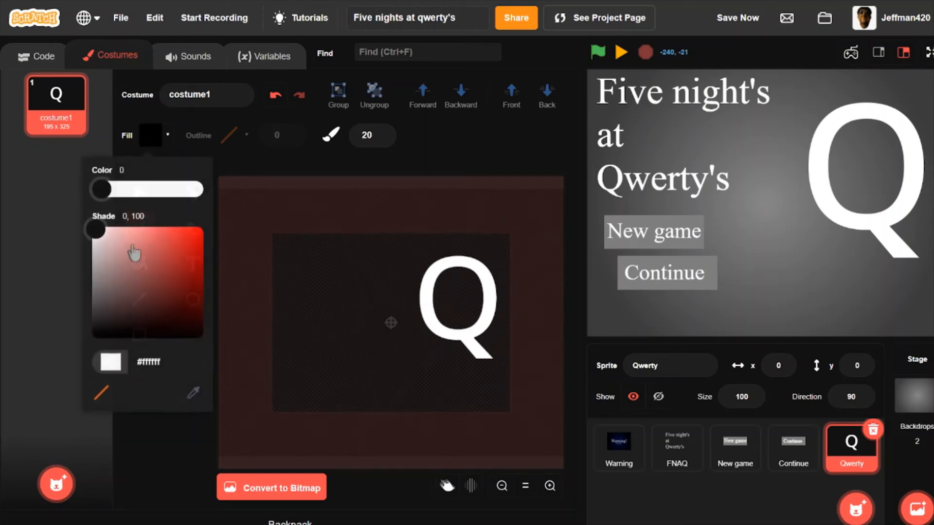
drag(134, 253, 66, 344)
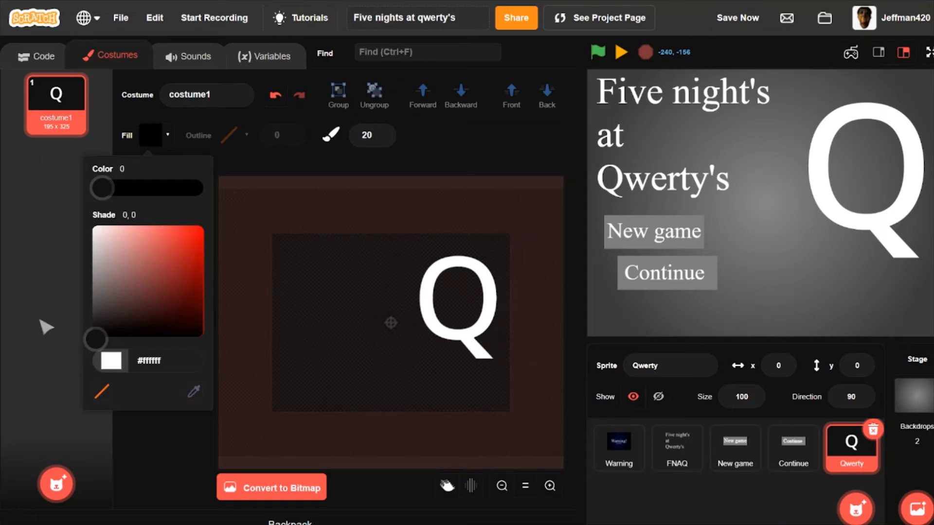
click(45, 327)
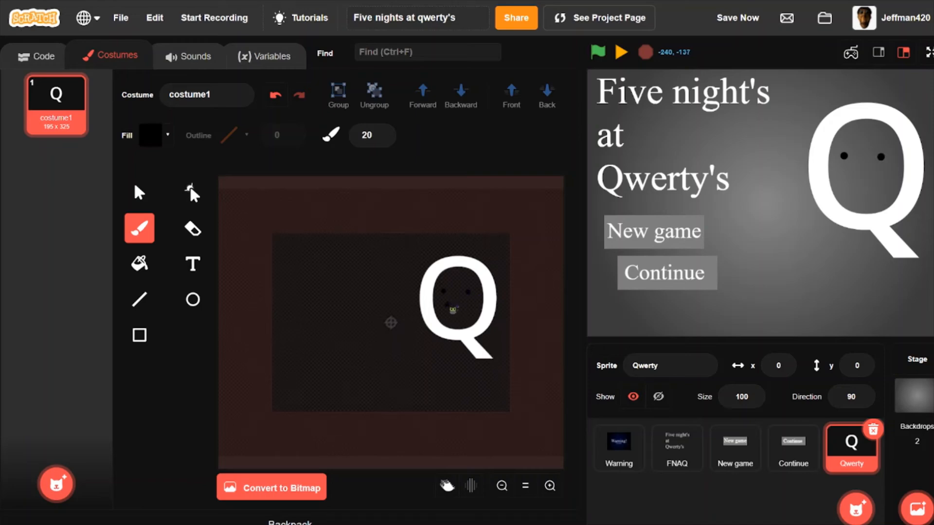
Try painting a freehand black smile below the eyes with the Brush tool.
drag(462, 310, 461, 307)
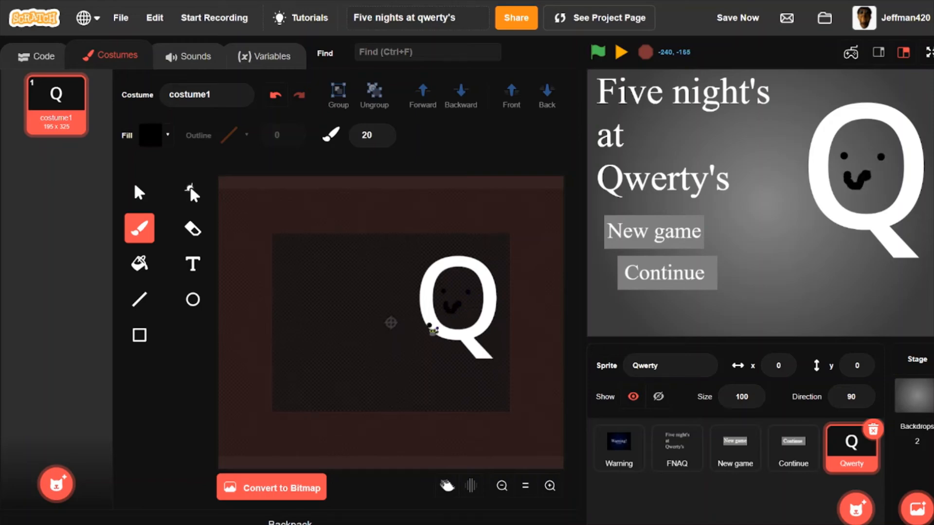
key(ctrl+z)
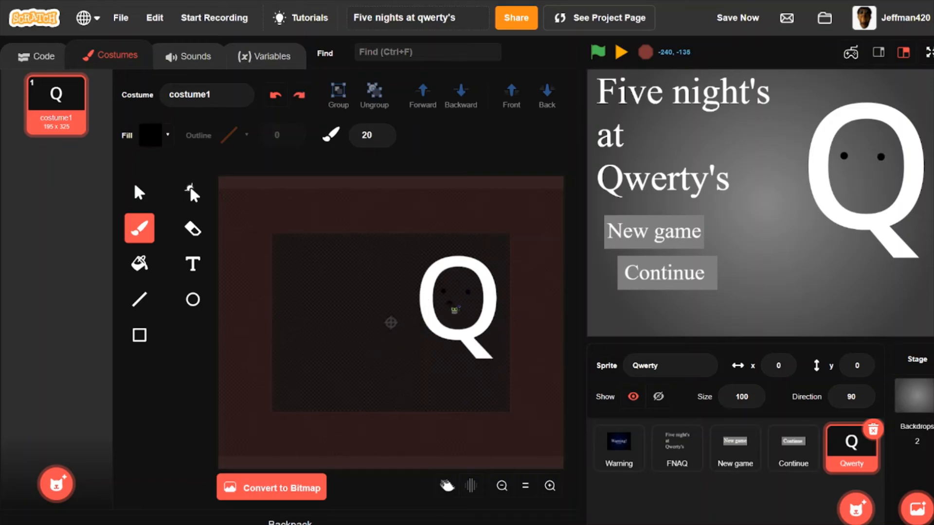
drag(469, 309, 466, 308)
key(ctrl+z)
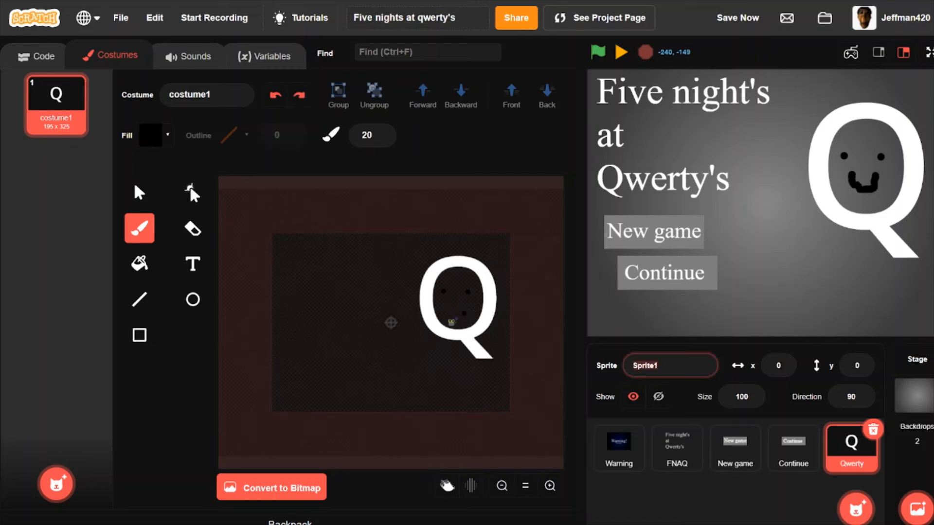
Rename the sprite to qwerty.
click(141, 195)
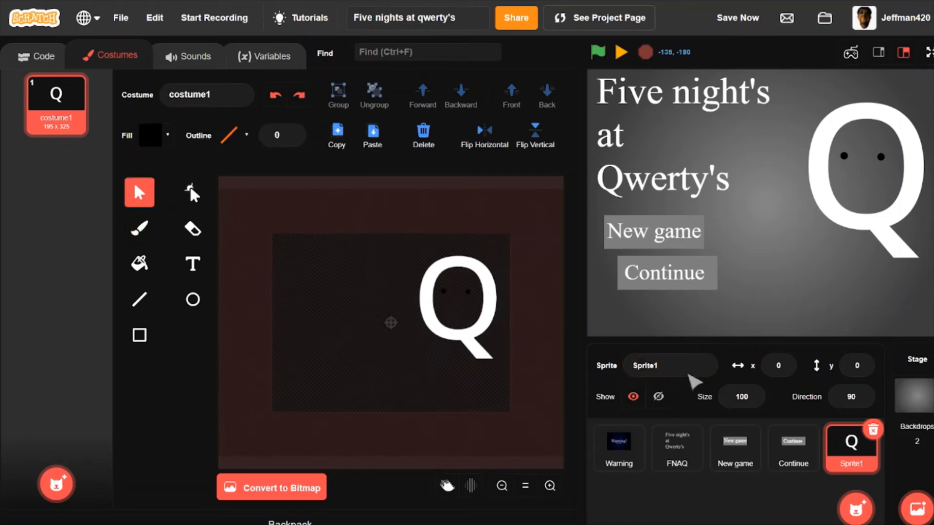
text(qwe)
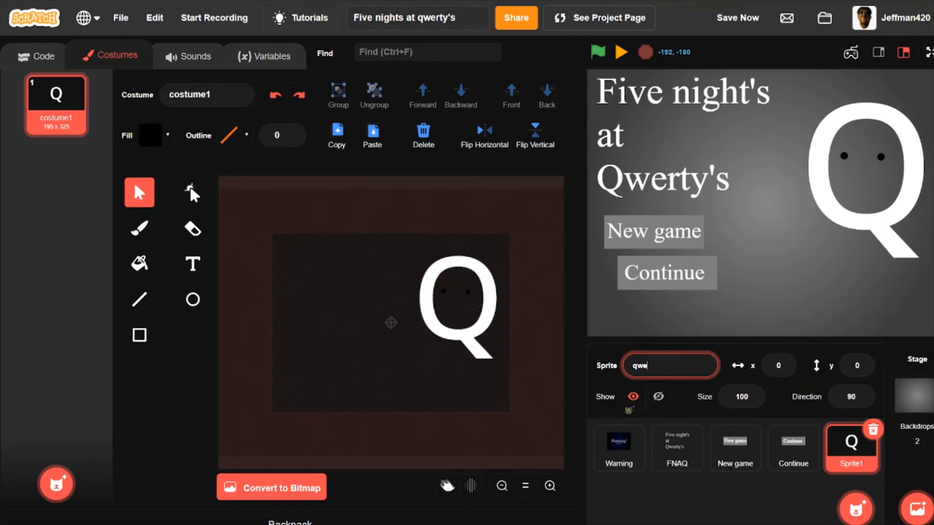
text(rty)
click(733, 509)
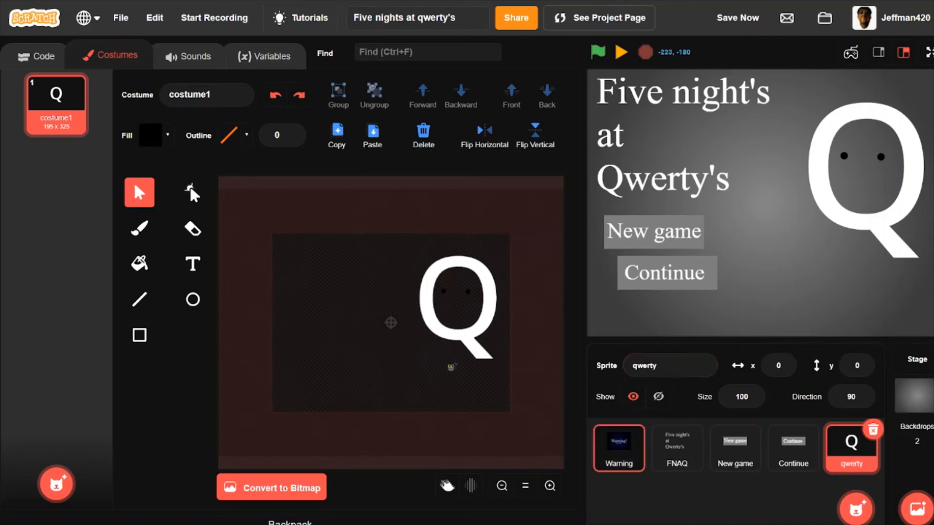
click(425, 327)
click(466, 304)
click(488, 305)
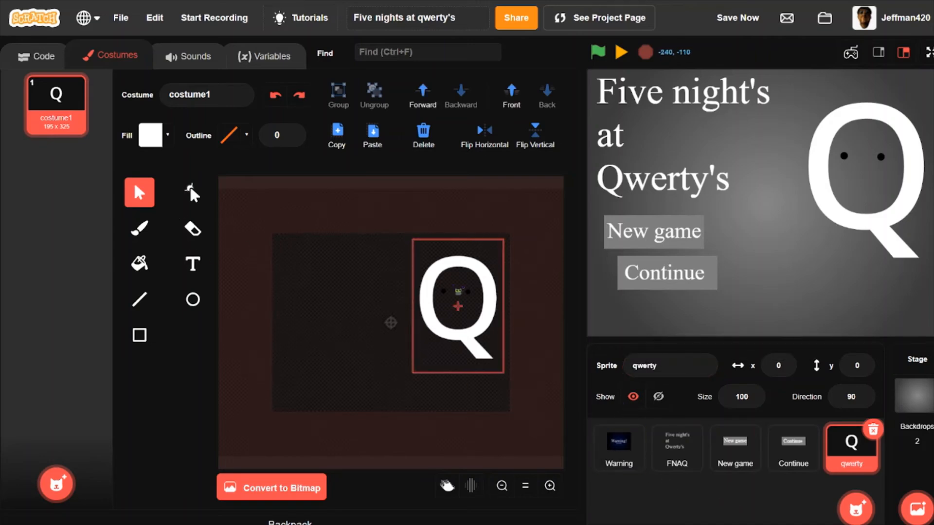
click(458, 291)
click(322, 265)
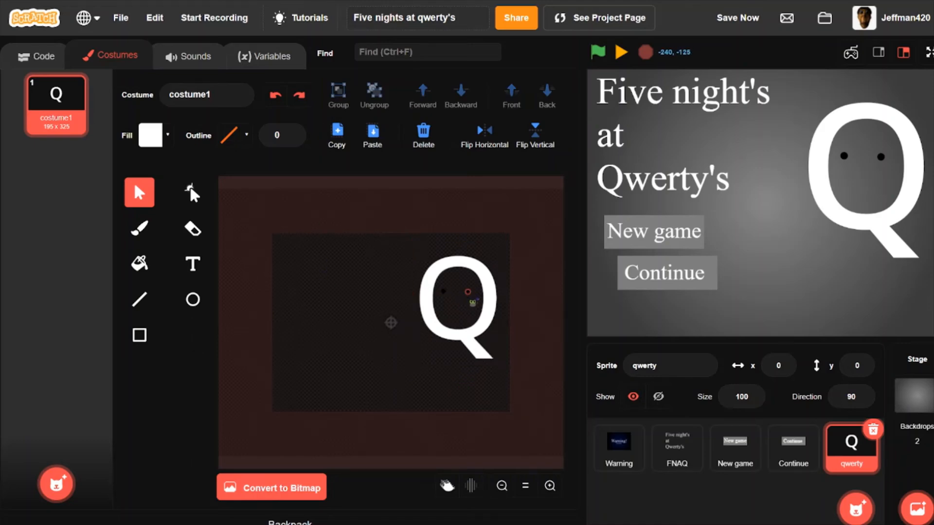
Draw a horizontal black line with outline width 20 in the empty area beside the letter Q.
click(140, 299)
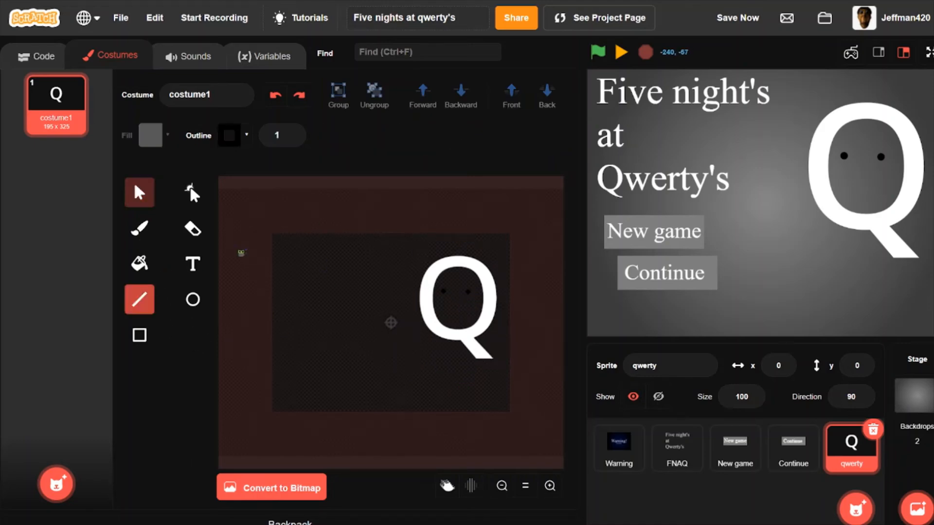
click(290, 134)
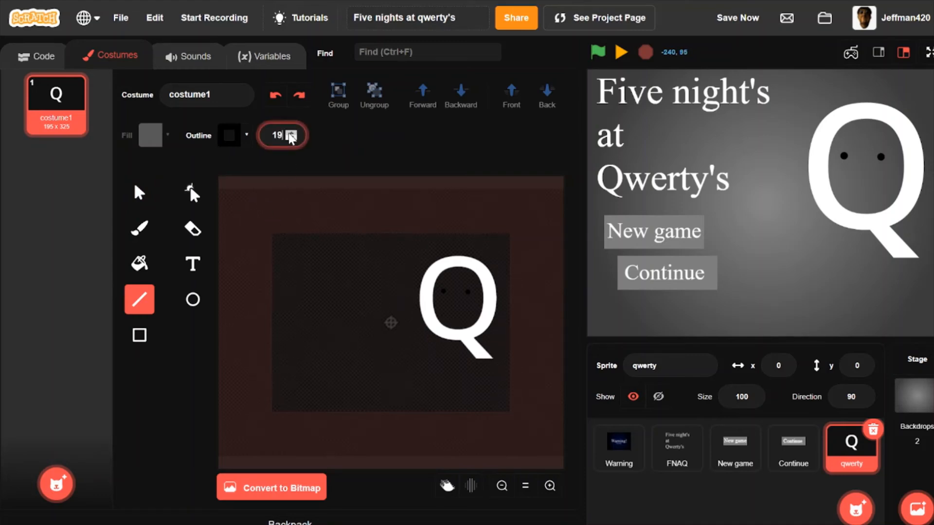
click(290, 134)
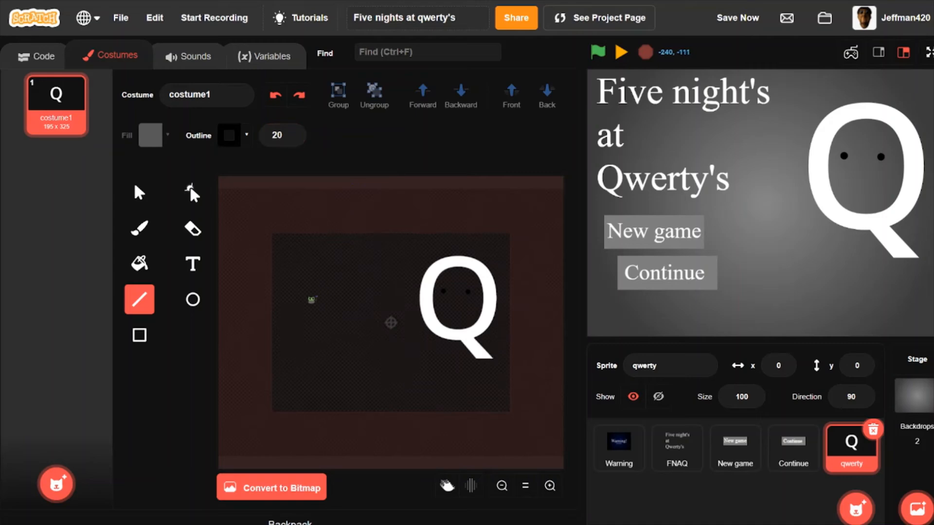
drag(304, 293, 373, 296)
Reshape the black line into a curved W-shaped mouth by bending it at added points.
click(192, 192)
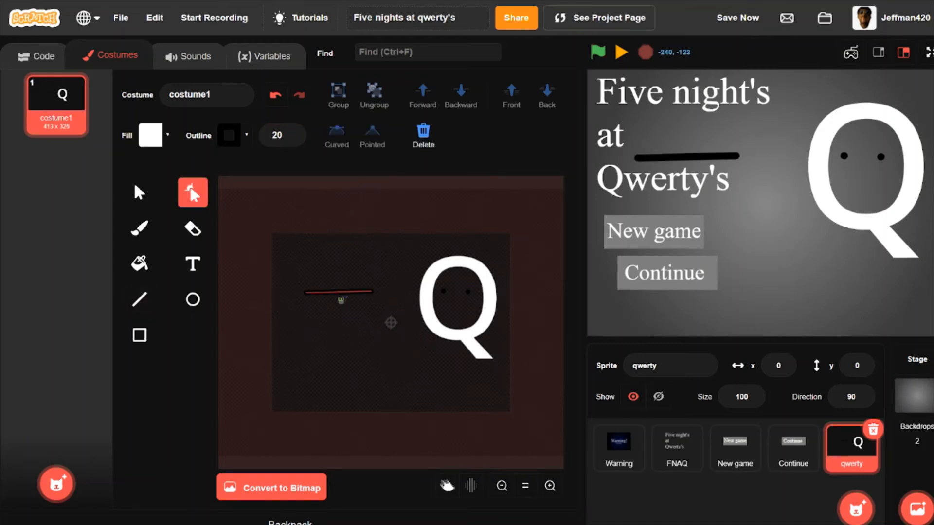
click(342, 293)
drag(344, 298, 342, 323)
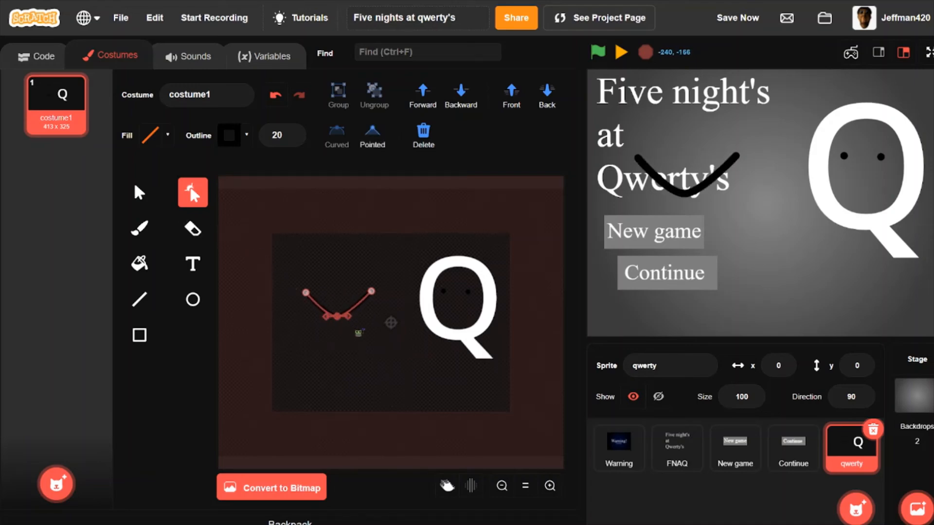
mouse_move(341, 324)
mouse_down()
mouse_move(345, 284)
mouse_move(303, 286)
mouse_move(319, 300)
mouse_move(354, 306)
mouse_up()
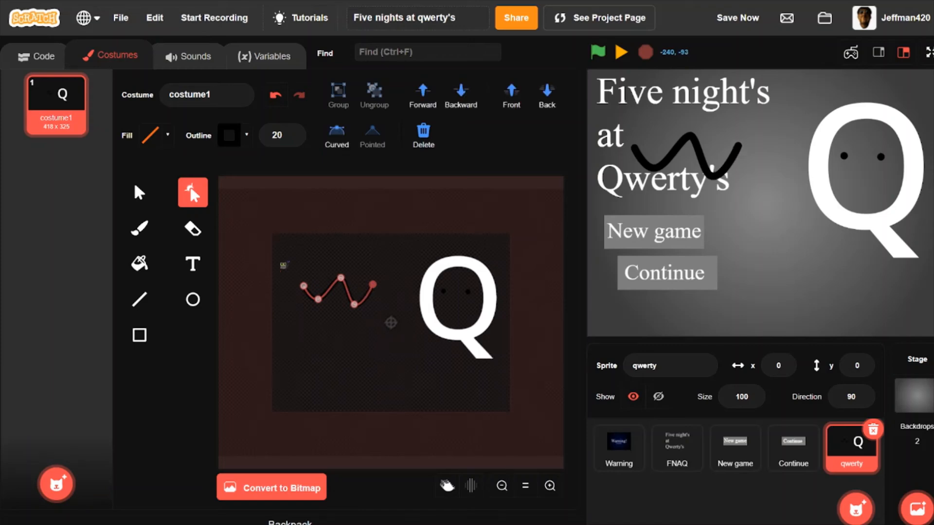
Shrink the wavy mouth and place it inside the letter Q just below the eyes.
click(140, 192)
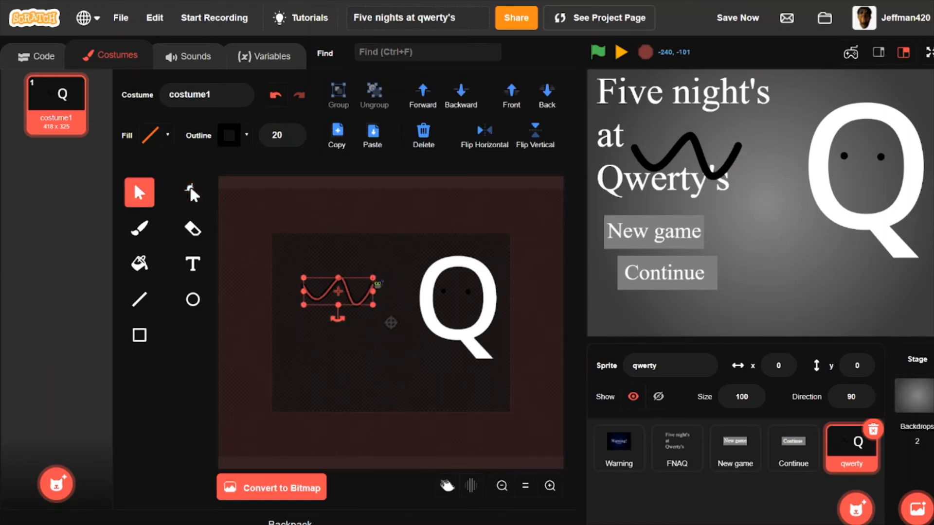
mouse_move(373, 278)
mouse_down()
mouse_move(361, 283)
mouse_move(385, 306)
mouse_move(460, 312)
mouse_up()
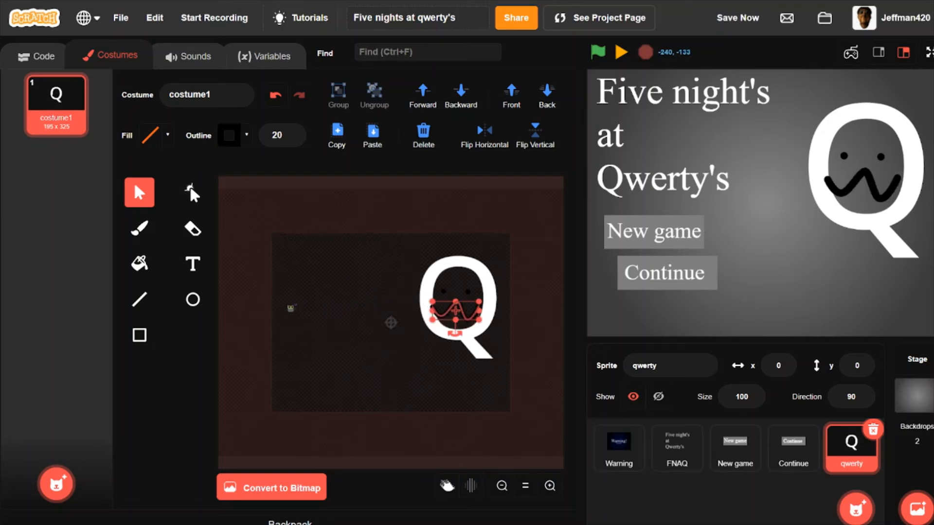
click(291, 308)
Draw a tall white rectangle with a black outline of width 20 as the body, directly below the Q's face.
click(140, 335)
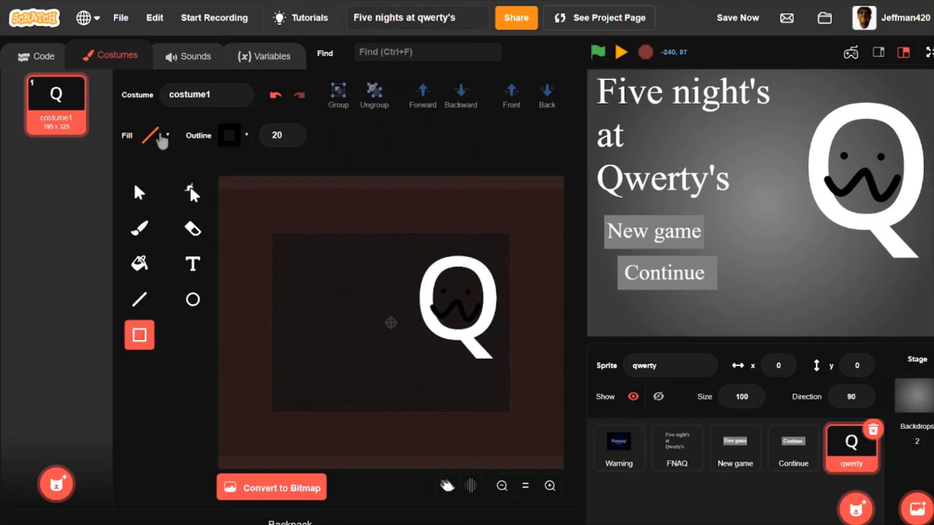
click(165, 138)
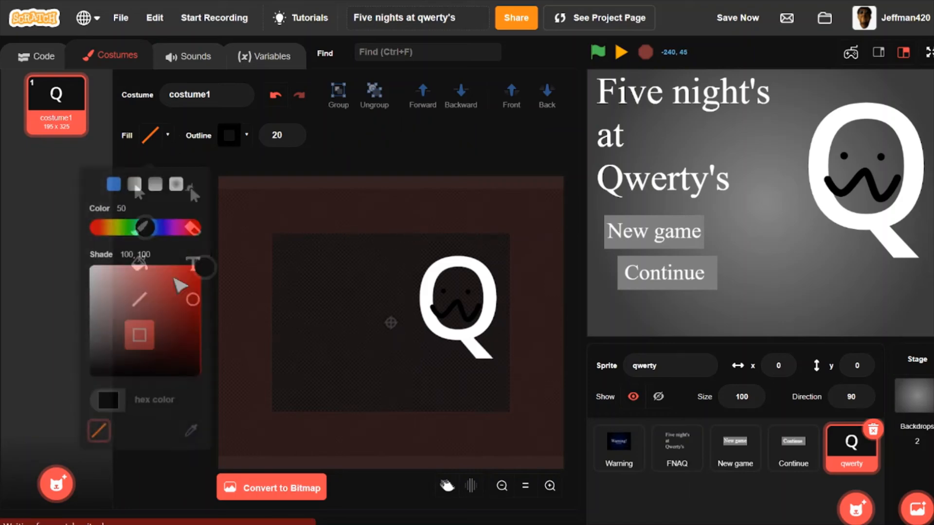
drag(12, 248, 16, 258)
click(18, 259)
mouse_move(409, 313)
mouse_down()
mouse_move(506, 406)
mouse_move(507, 449)
mouse_up()
drag(444, 371, 448, 392)
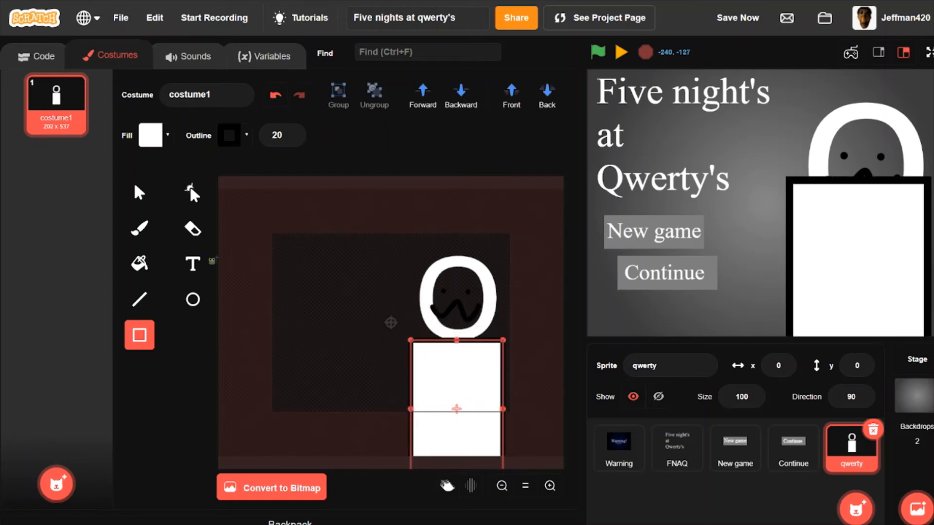
Round the body's two top corners by adding points beside each corner and deleting the corner points.
click(193, 194)
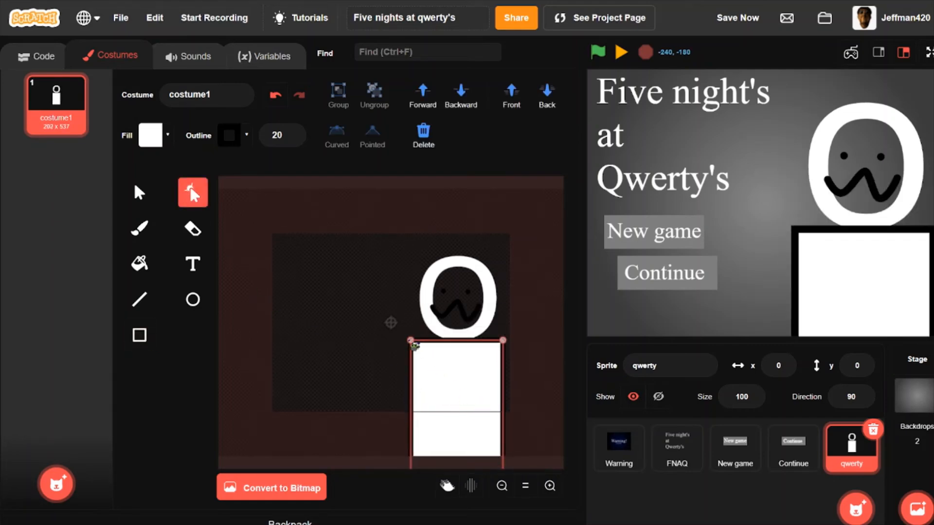
click(411, 355)
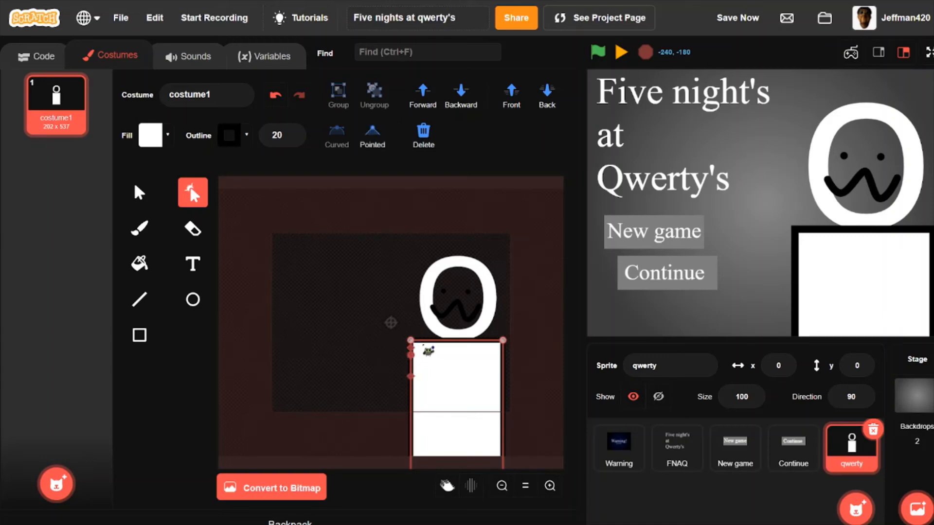
click(421, 340)
click(491, 340)
click(502, 356)
click(411, 341)
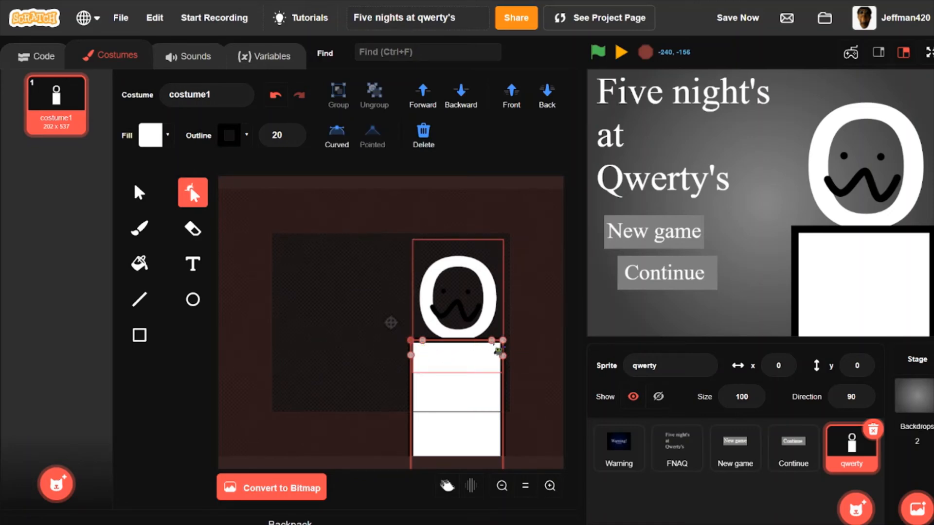
key(Delete)
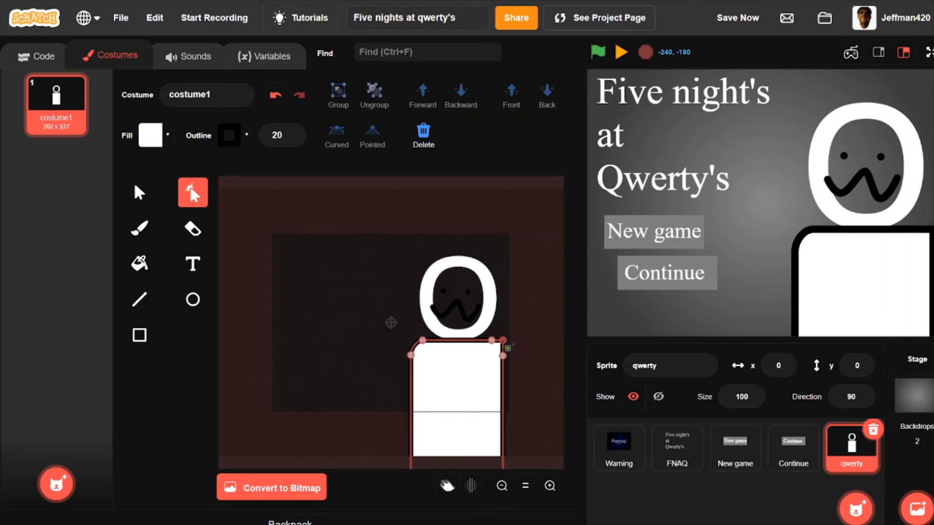
click(524, 342)
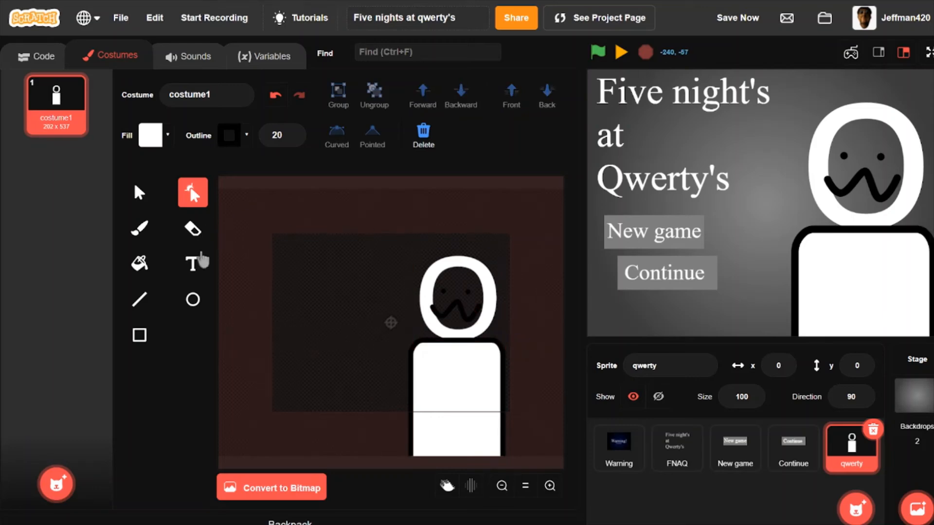
Send the white body rectangle behind all other shapes in the costume.
click(143, 202)
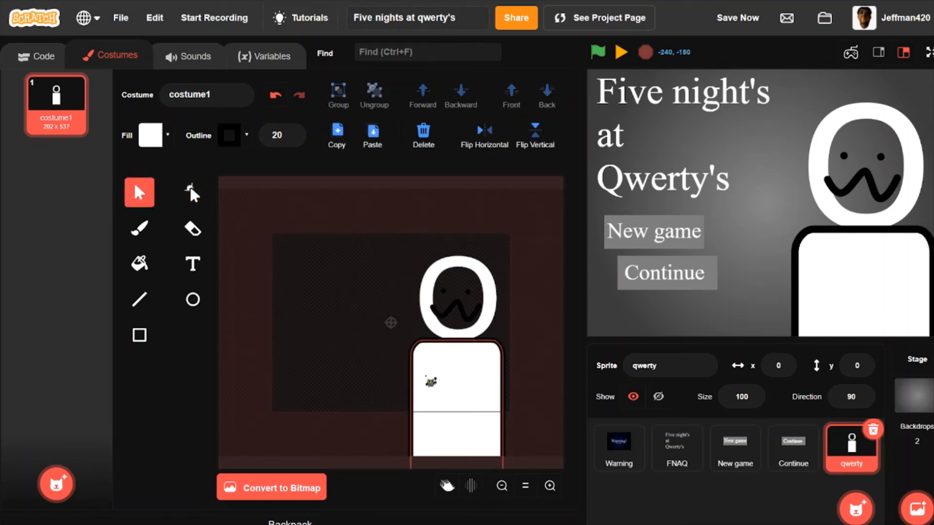
click(428, 381)
click(547, 103)
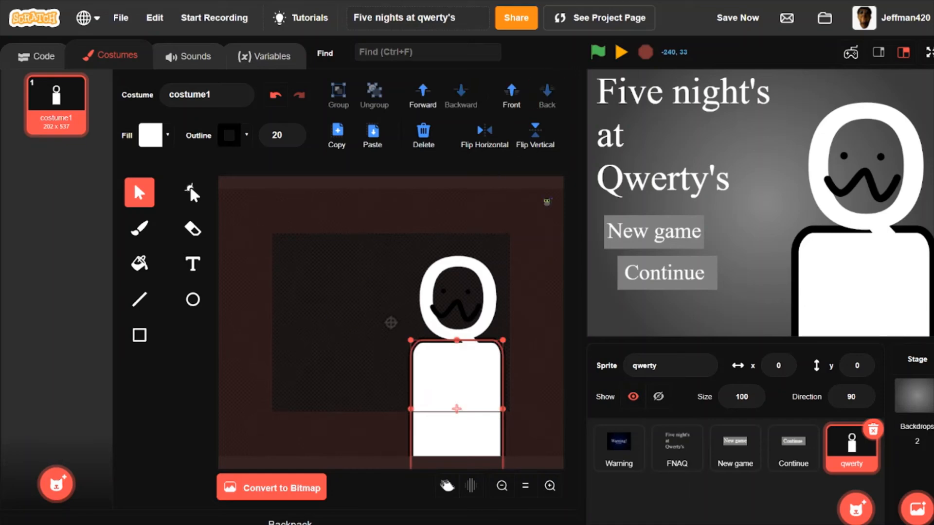
Give the letter Q a black outline of width 2.
click(479, 333)
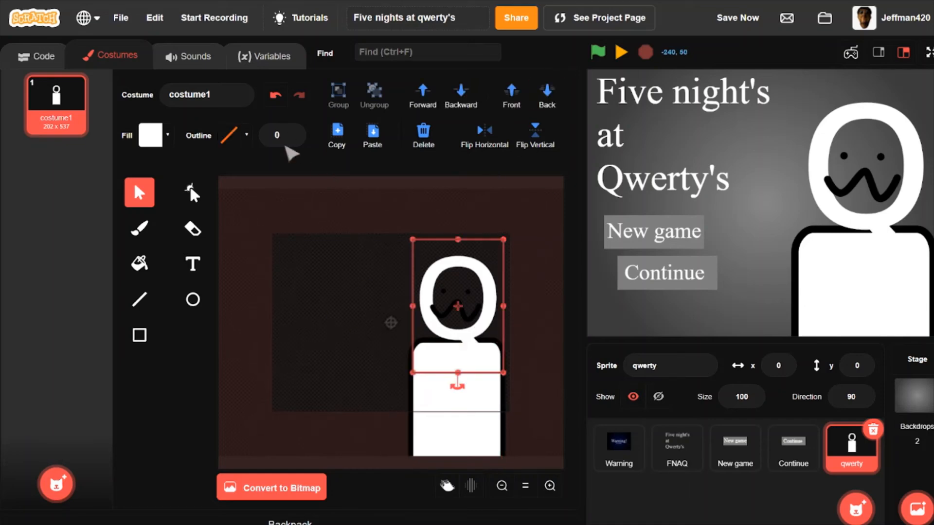
click(293, 134)
click(293, 134)
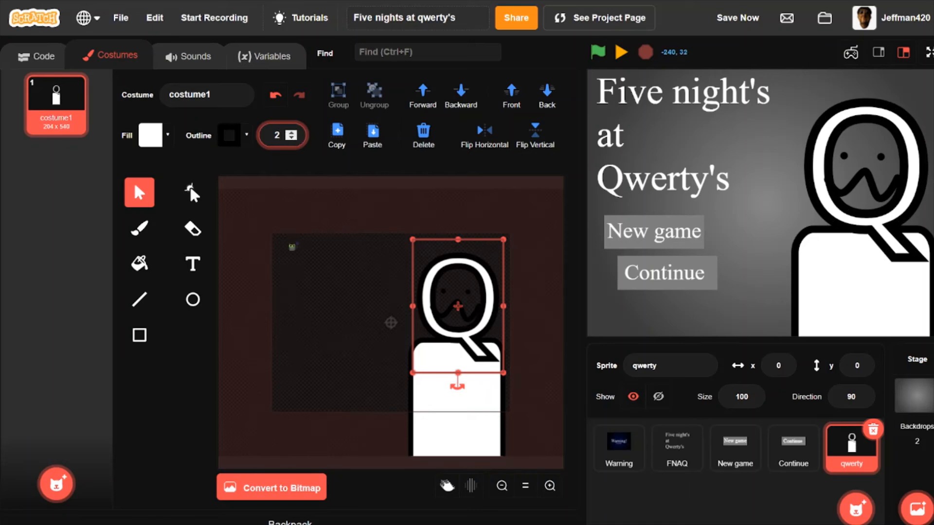
click(316, 290)
Change the wavy mouth's outline color to white and move the mouth slightly up inside the Q.
click(456, 311)
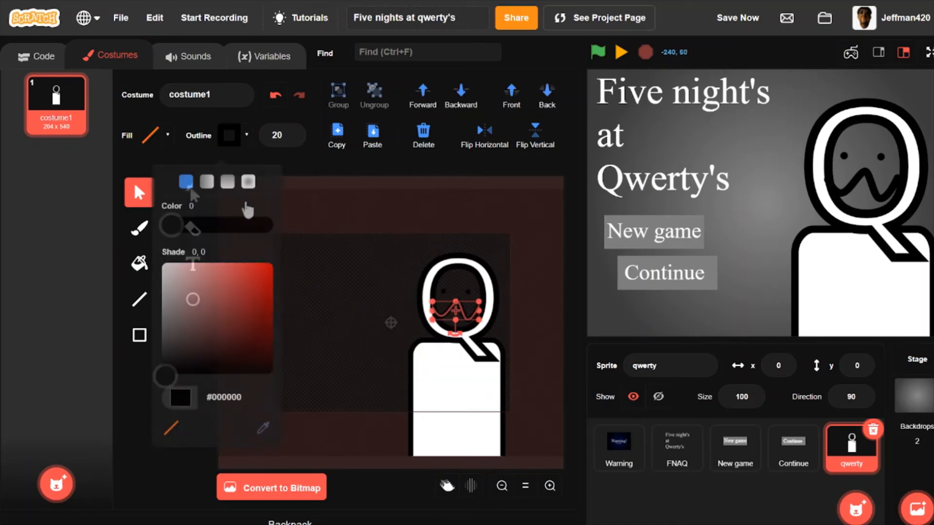
click(243, 142)
click(314, 271)
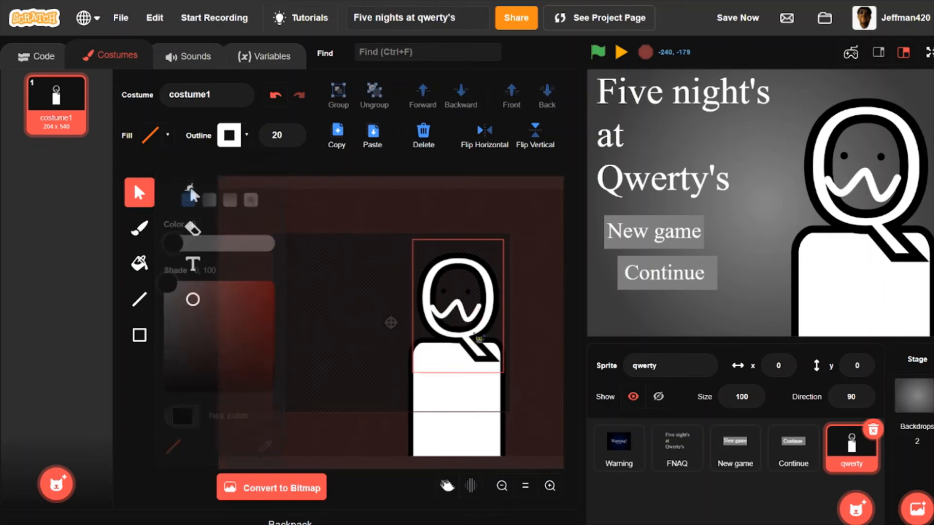
click(472, 311)
drag(472, 313, 452, 297)
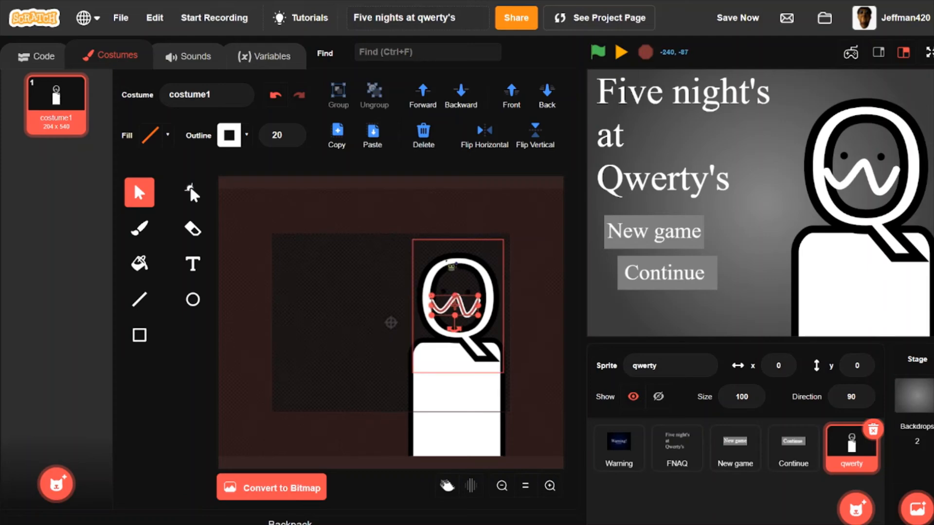
Fill both of Qwerty's eyes with white.
click(362, 265)
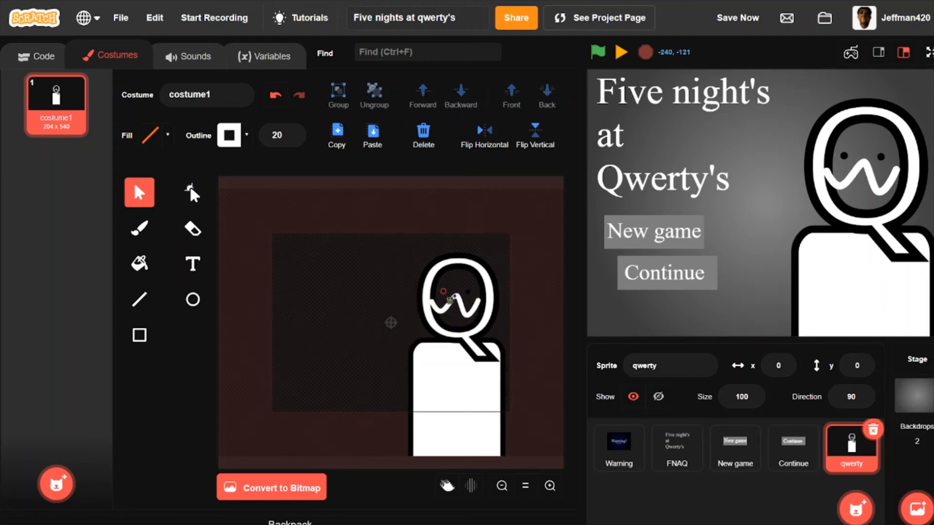
click(443, 292)
click(160, 135)
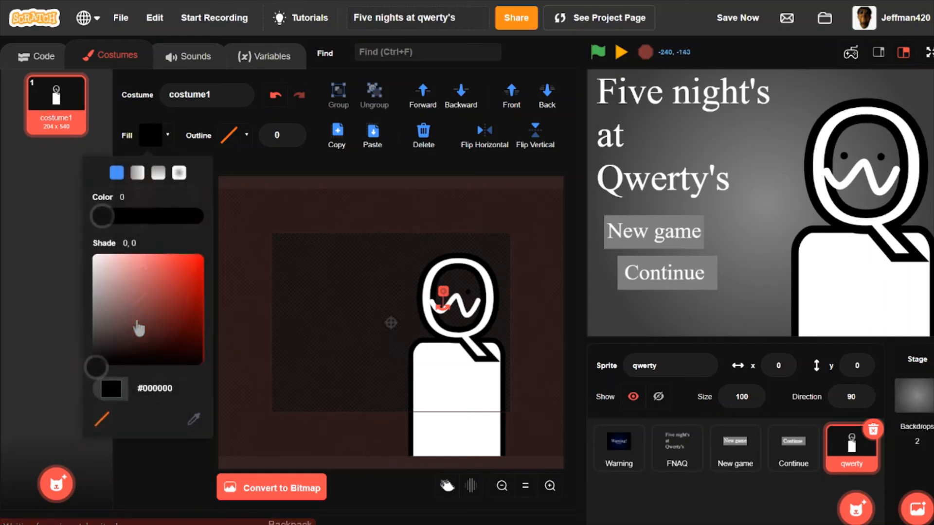
drag(138, 323, 3, 213)
click(312, 269)
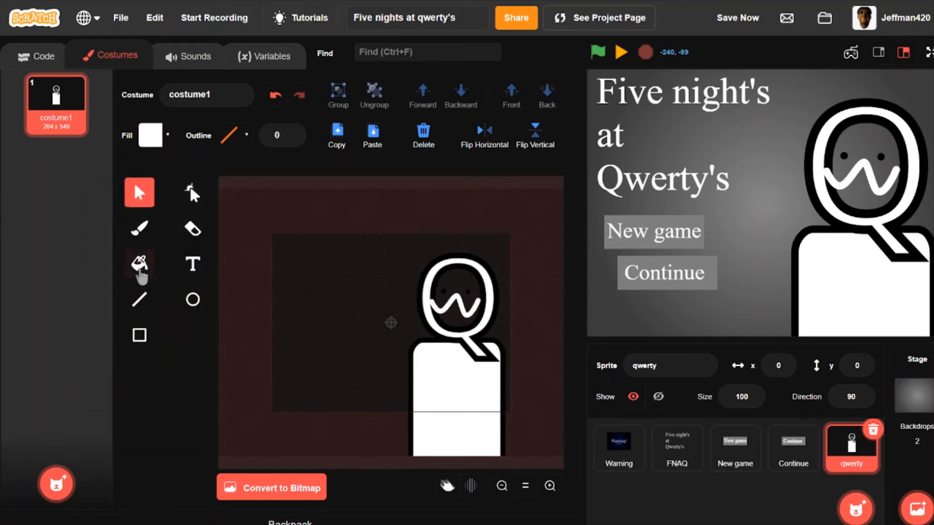
click(139, 264)
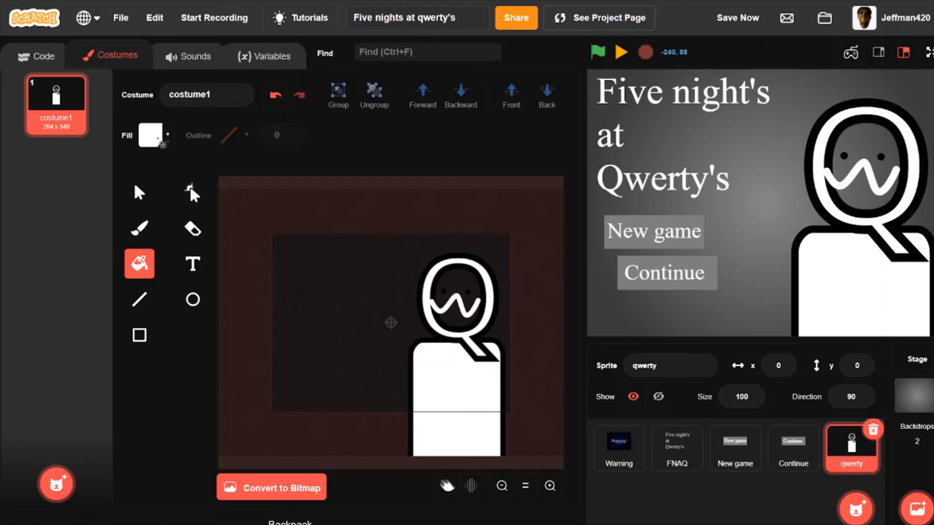
click(160, 139)
click(38, 242)
click(443, 291)
click(468, 292)
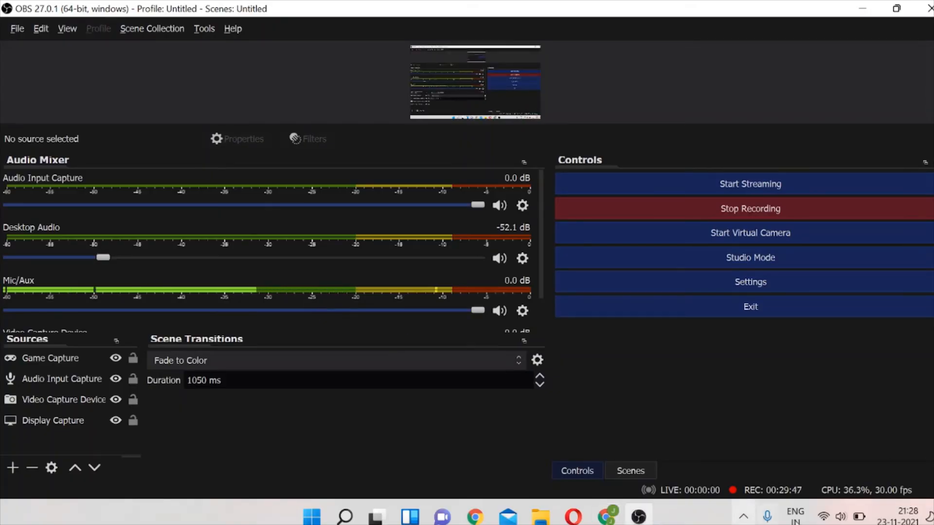
Switch from OBS back to the Scratch editor and rename the costume to 1.
click(606, 515)
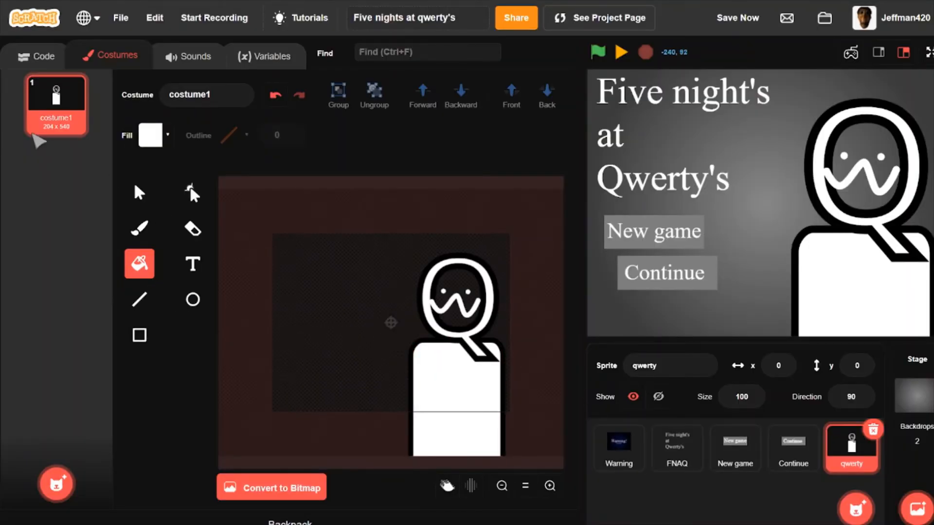
double_click(194, 95)
text(1)
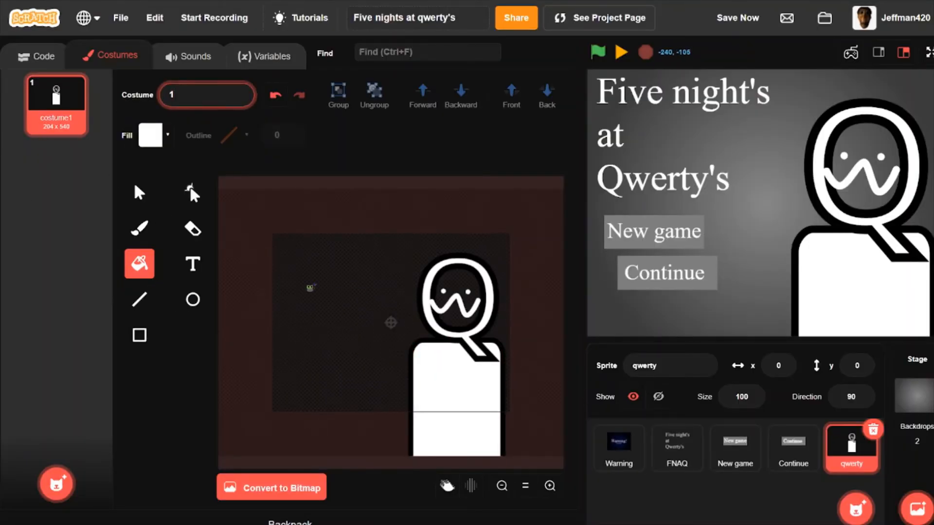
click(311, 287)
Duplicate costume 1 and group the Q head with its eyes and mouth in the copy.
right_click(72, 125)
click(96, 142)
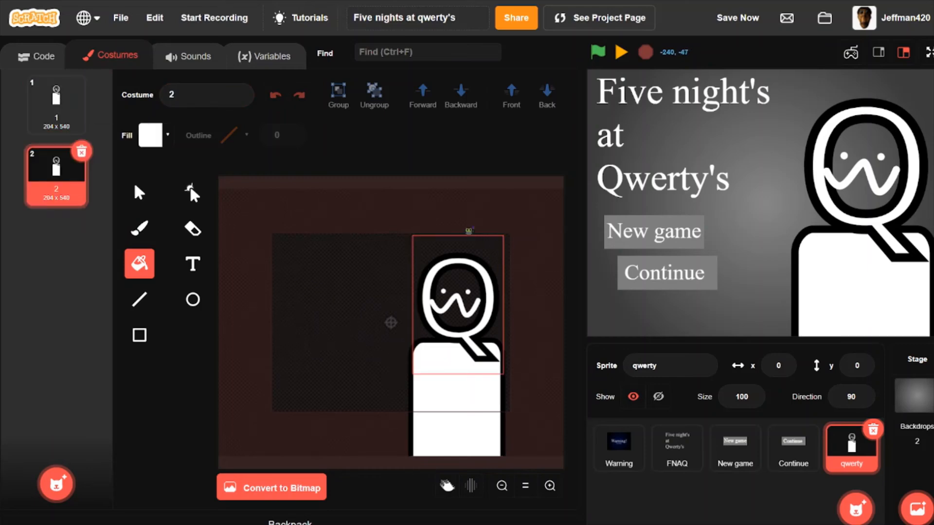
click(140, 190)
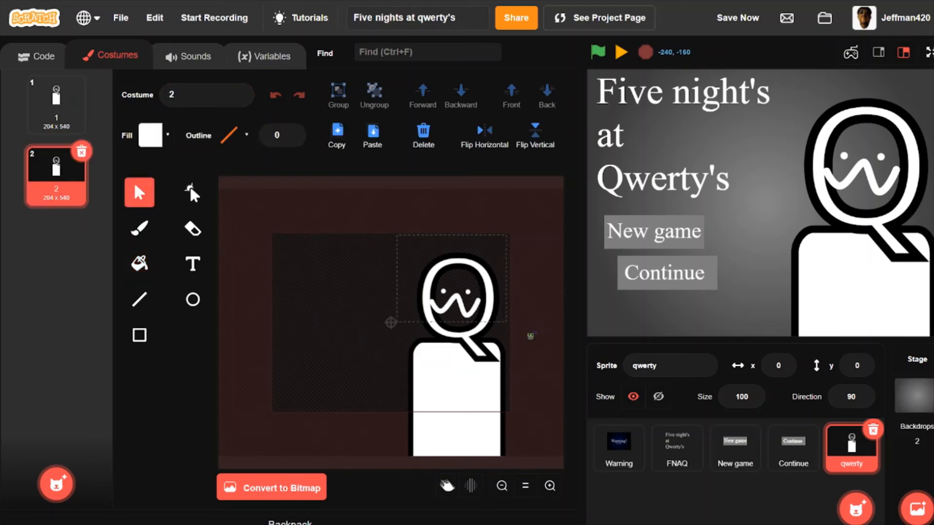
drag(563, 342, 561, 341)
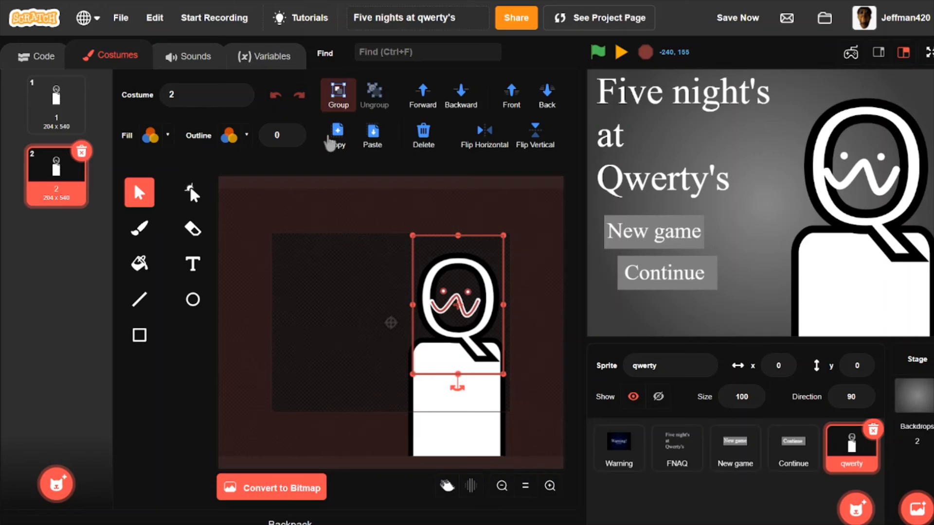
click(338, 94)
click(466, 291)
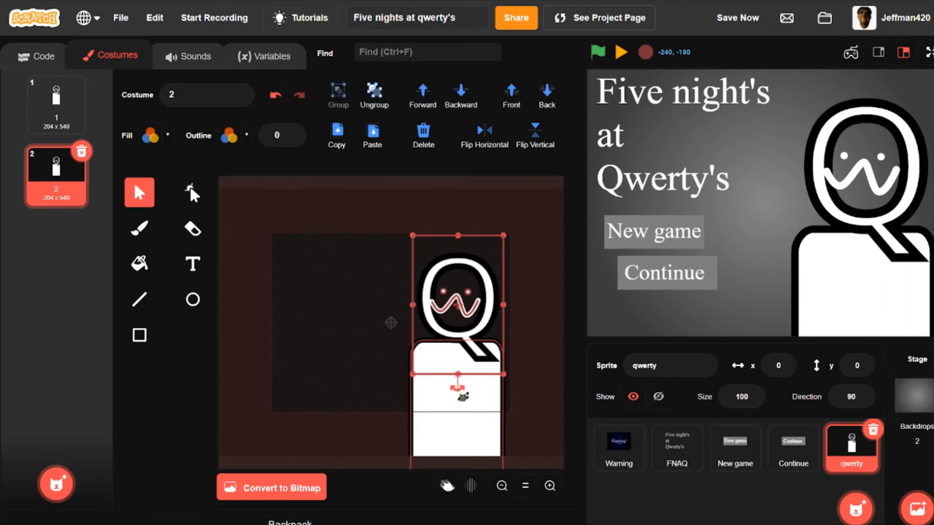
Tilt the grouped Q head slightly counter-clockwise in costume 2 and move it down and left over the body.
drag(459, 390, 493, 430)
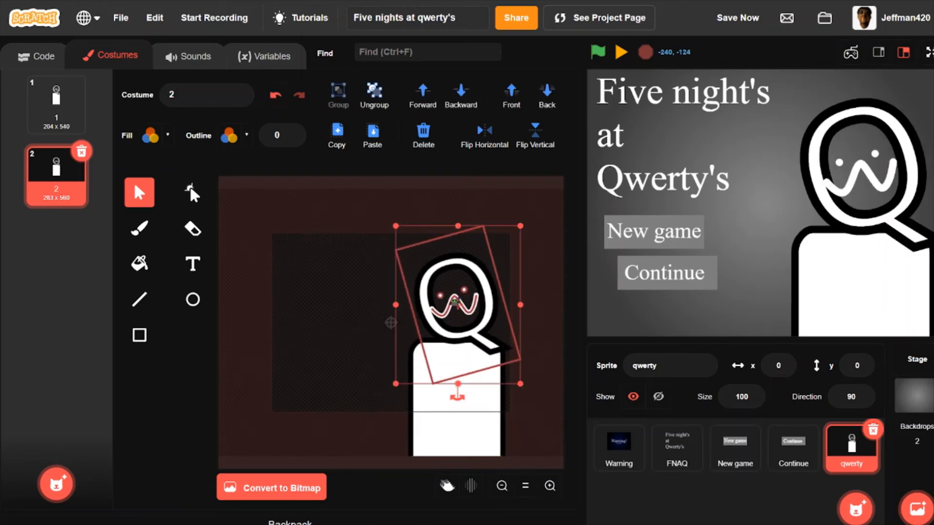
drag(454, 303, 447, 321)
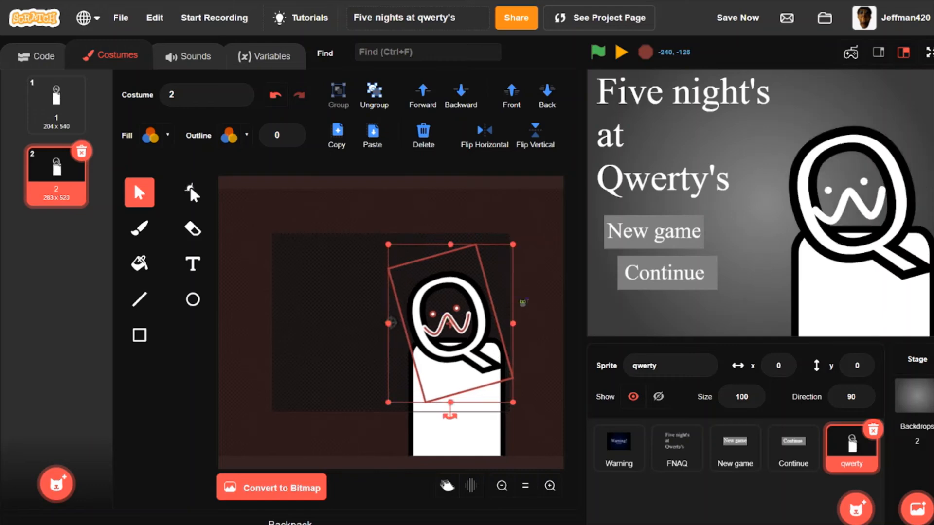
drag(480, 320, 480, 313)
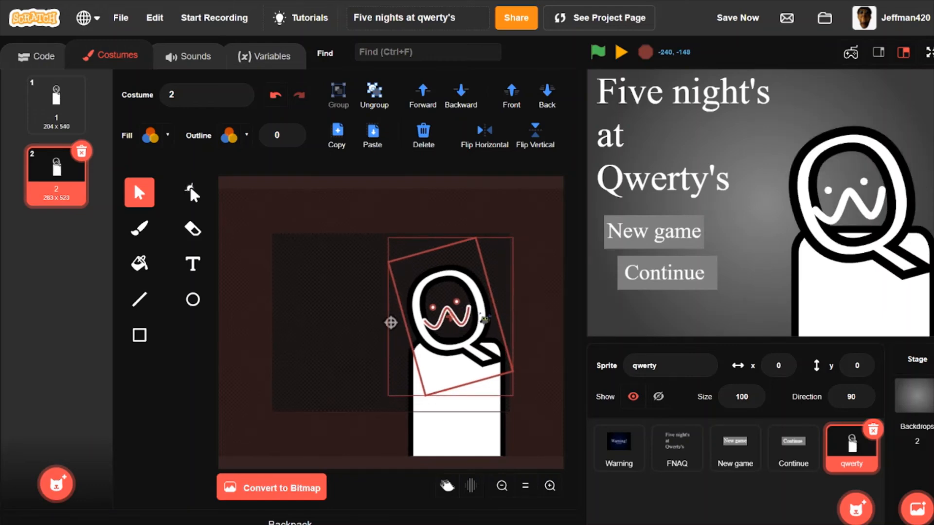
click(522, 319)
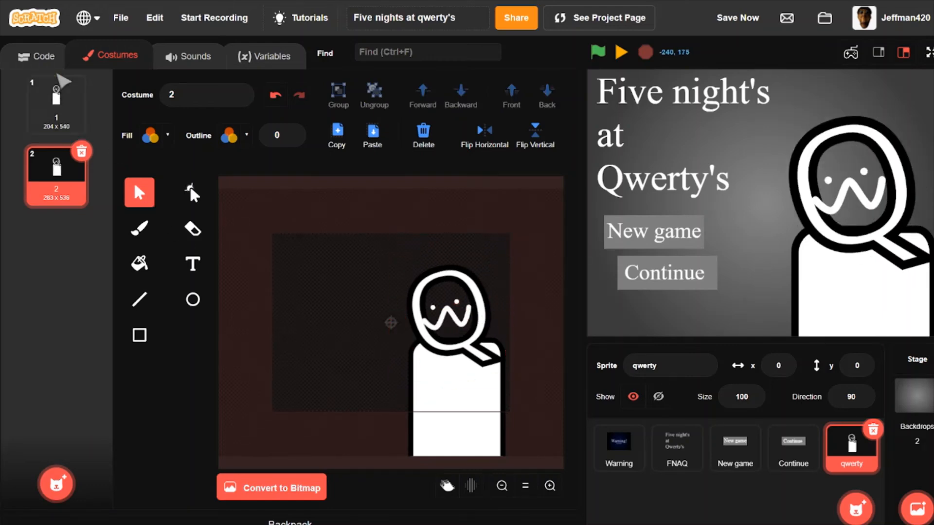
Compare costumes 1 and 2, and duplicate costume 2.
click(72, 99)
click(66, 191)
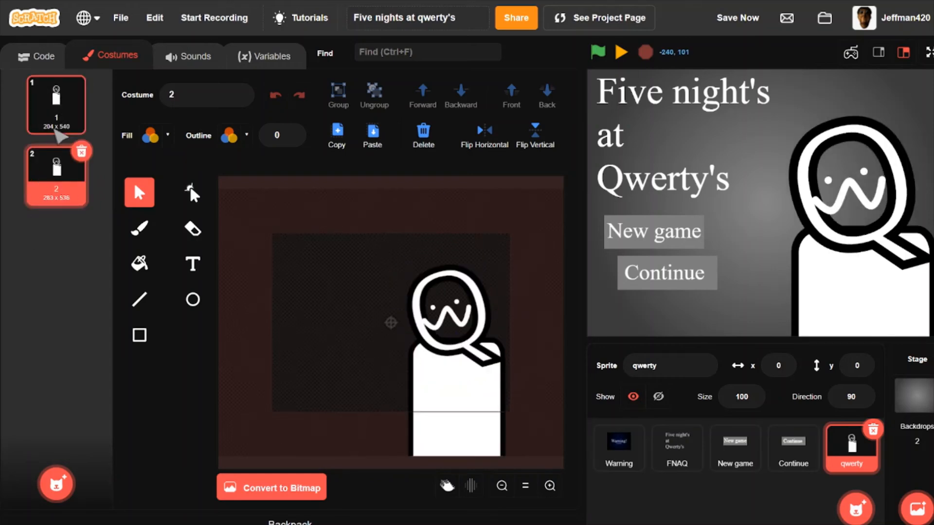
right_click(53, 129)
click(13, 219)
right_click(42, 185)
click(100, 210)
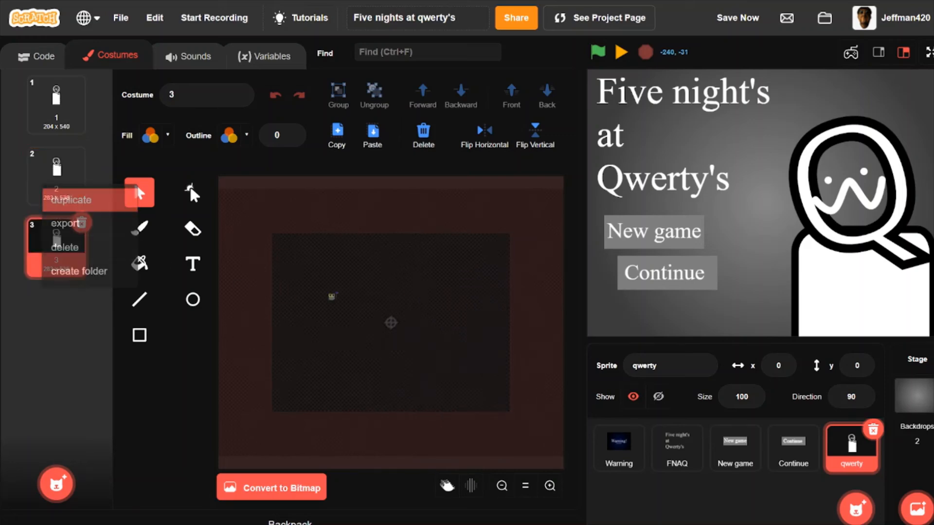
Try flipping and rotating the grouped Q head in costume 3, and revert both changes.
click(447, 302)
click(480, 142)
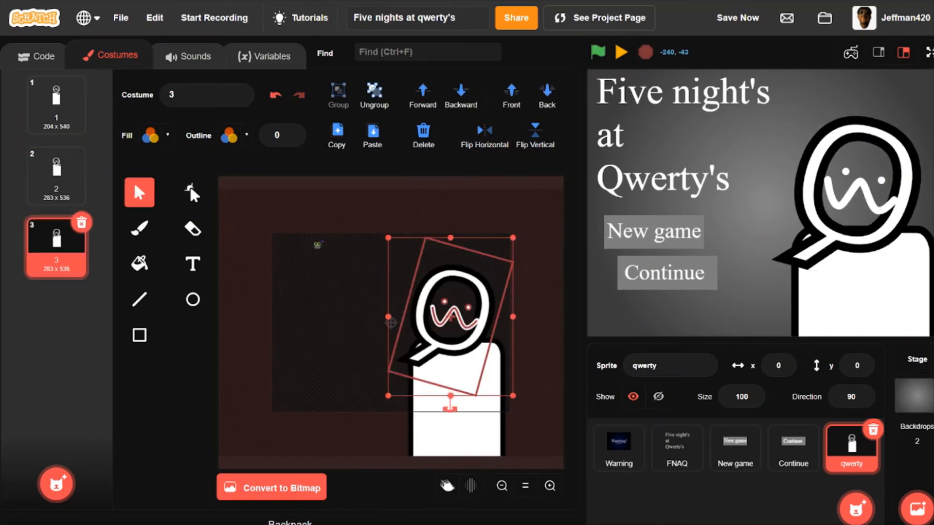
click(317, 247)
click(475, 322)
click(464, 146)
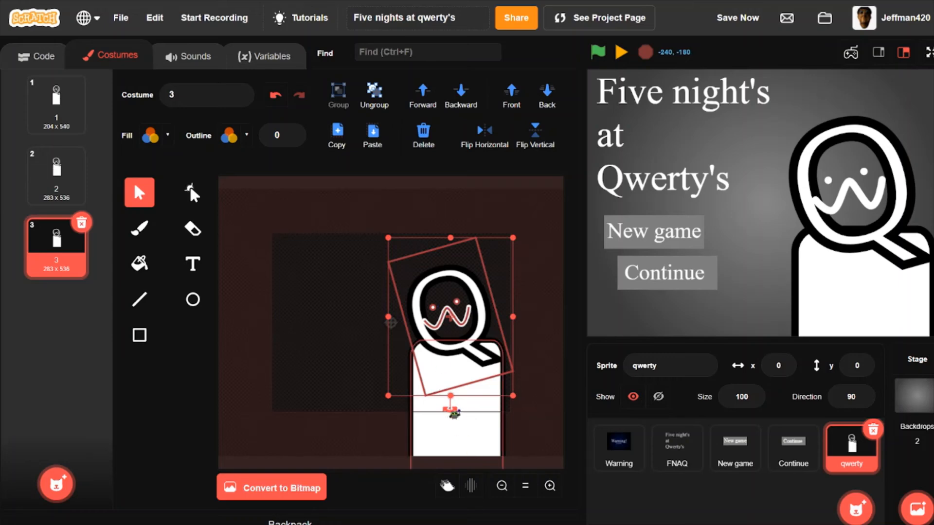
drag(453, 413, 377, 387)
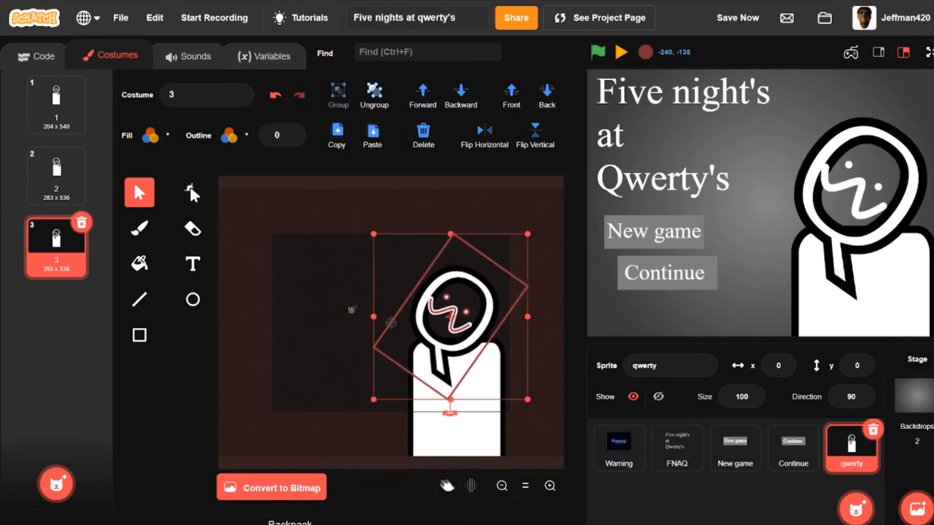
click(352, 309)
click(479, 310)
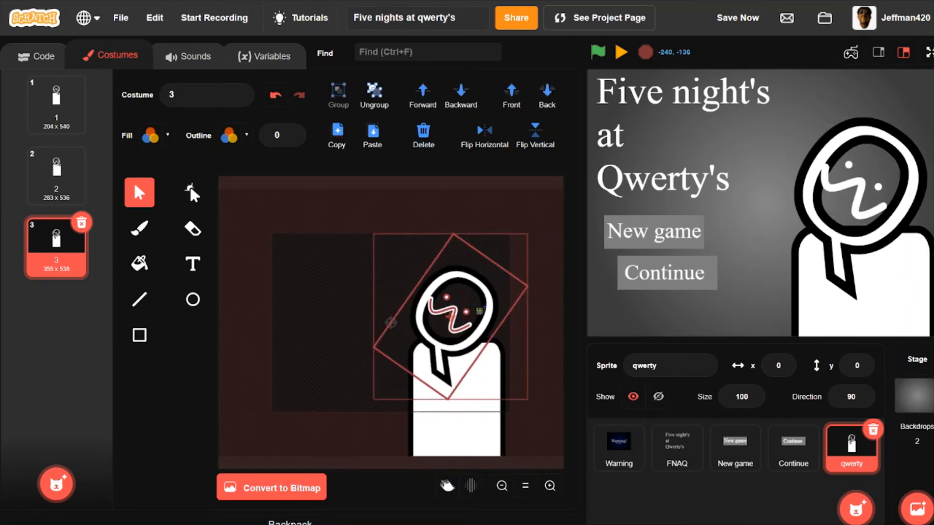
click(275, 95)
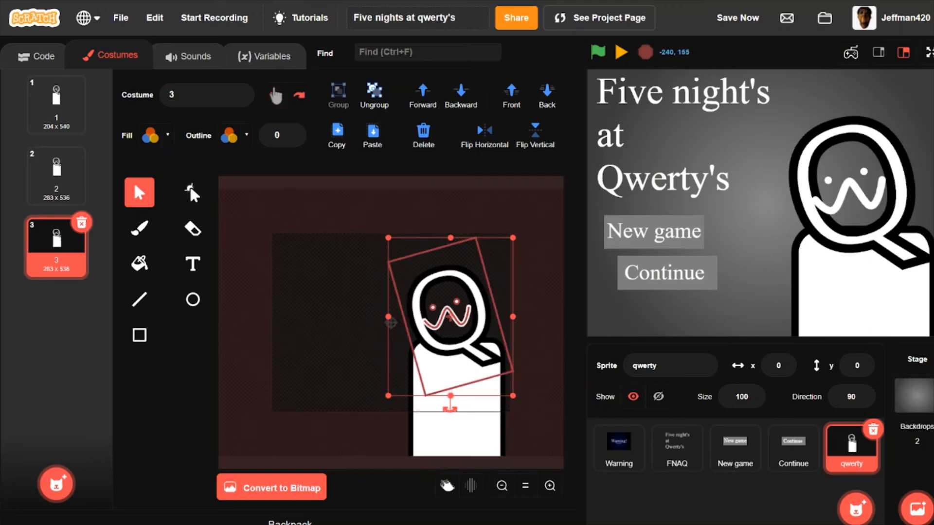
Flip the grouped Q head horizontally in costume 3 and move it slightly right and down over the body.
click(479, 143)
click(322, 250)
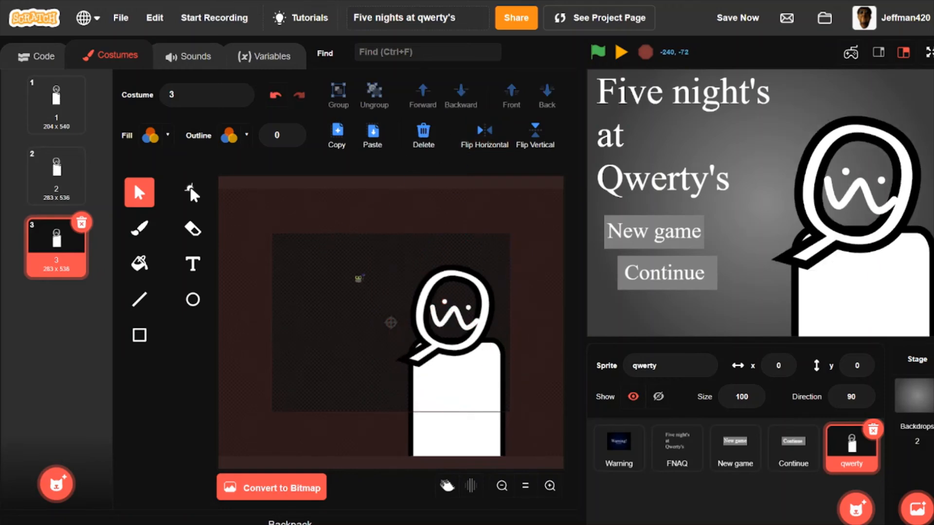
drag(434, 307, 452, 311)
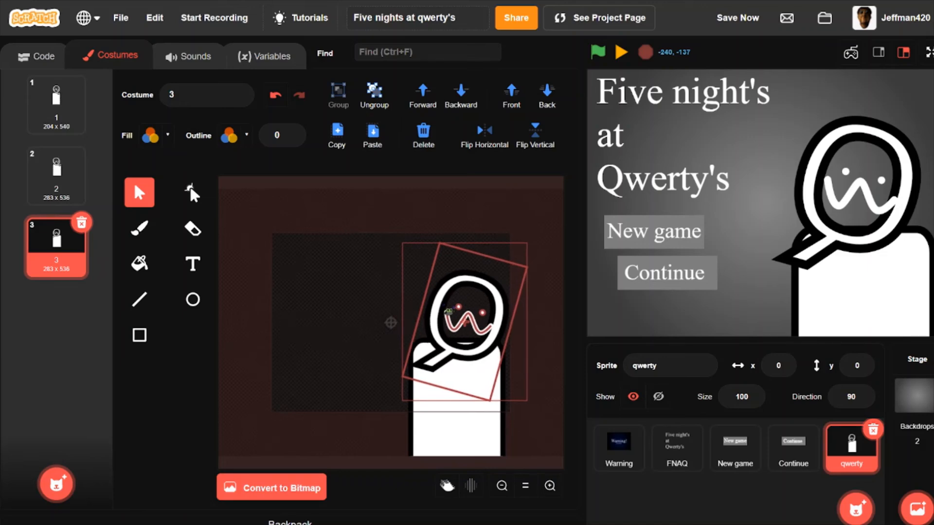
Duplicate costume 1 and move the copy to the end of the costume list.
click(56, 132)
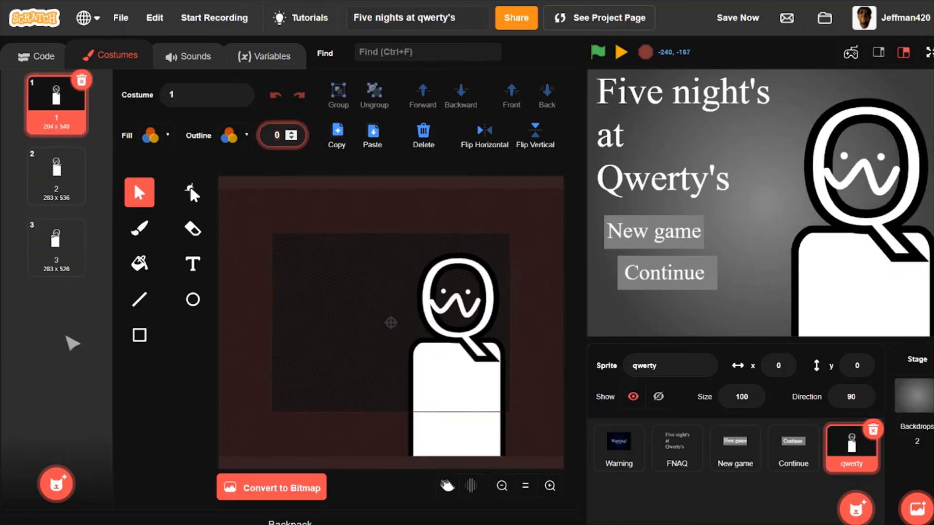
right_click(64, 120)
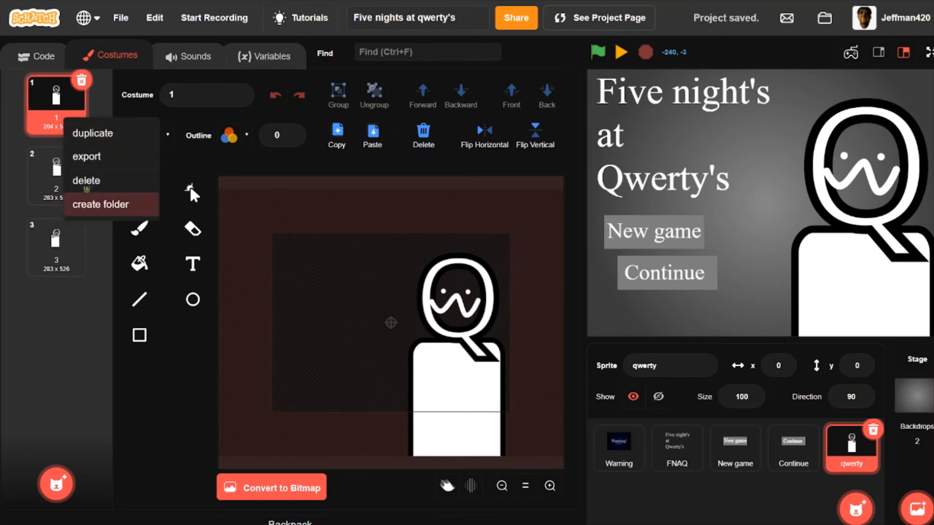
click(85, 288)
right_click(51, 108)
click(73, 132)
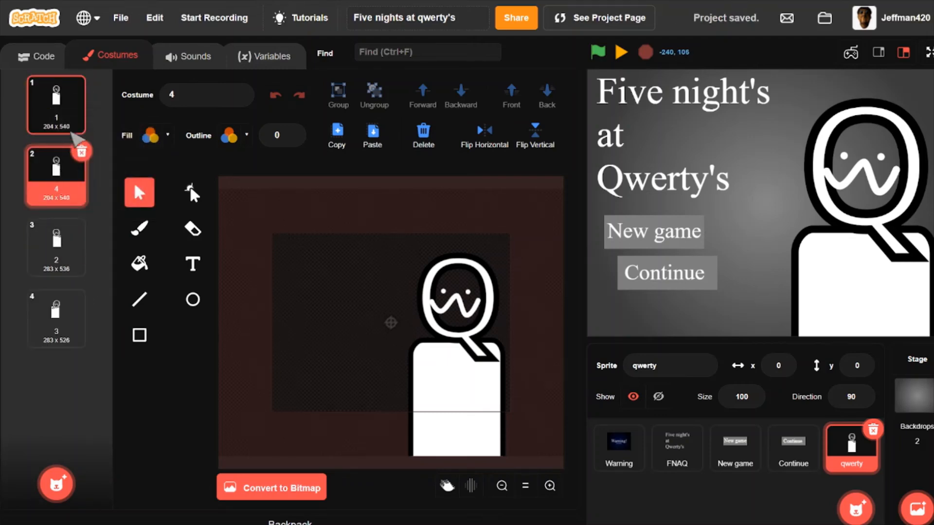
drag(74, 136, 51, 311)
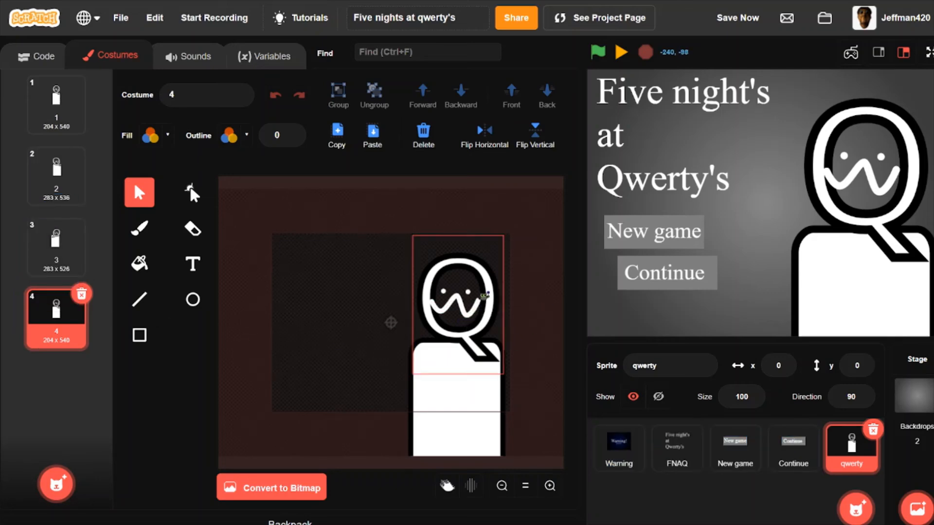
Fill both eyes and the letter Q with red in costume 4.
click(495, 304)
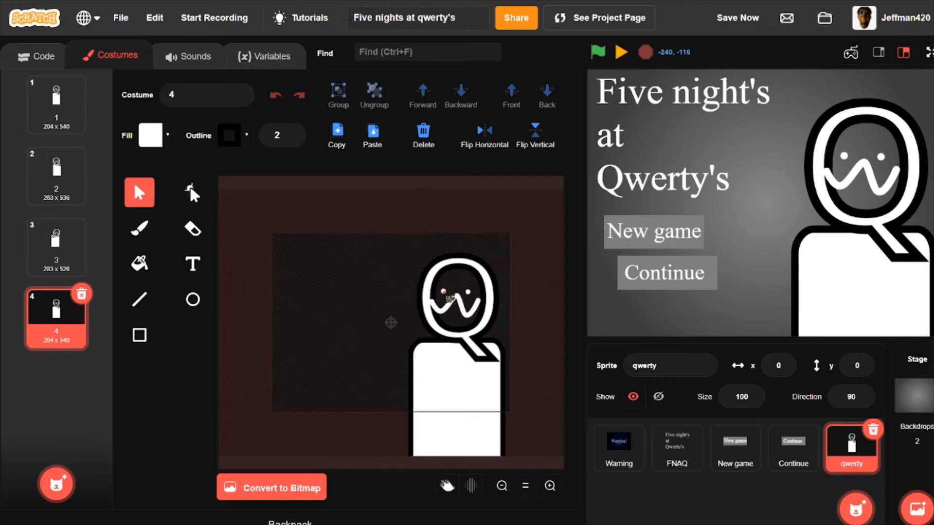
click(152, 137)
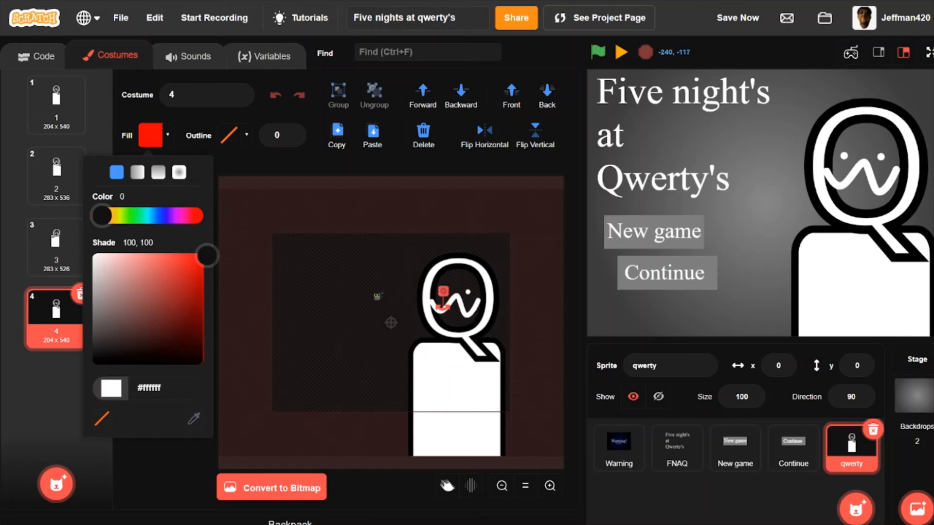
click(377, 295)
click(139, 263)
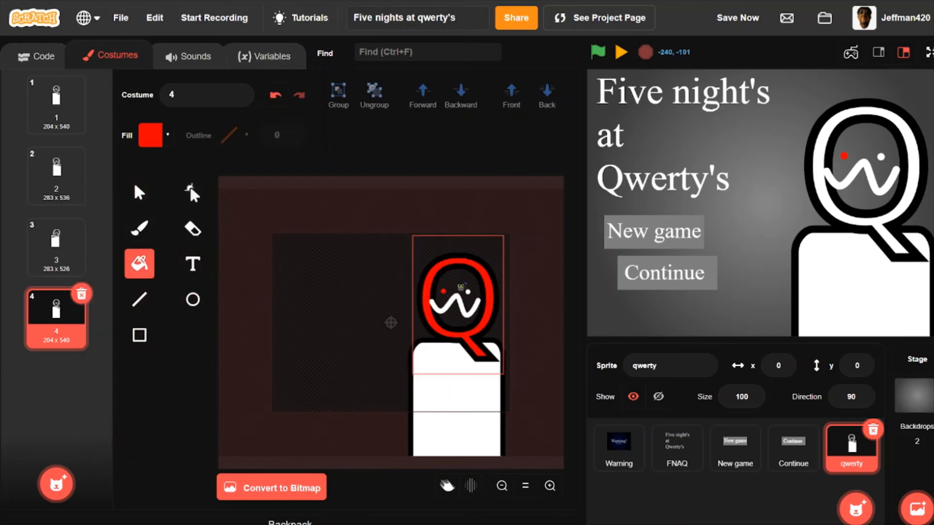
click(469, 293)
click(492, 290)
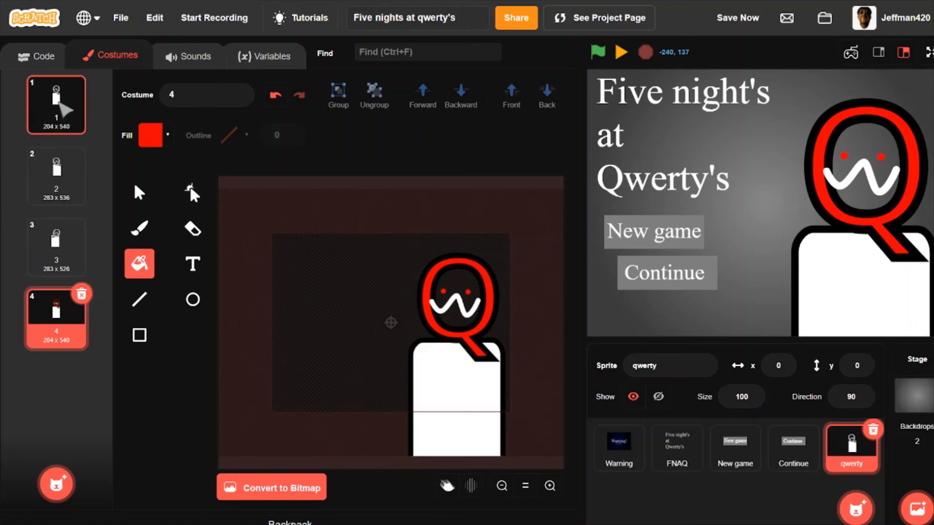
Make costume 1 the current costume and copy the FNAQ sprite's green-flag script to the qwerty sprite.
click(63, 107)
click(38, 56)
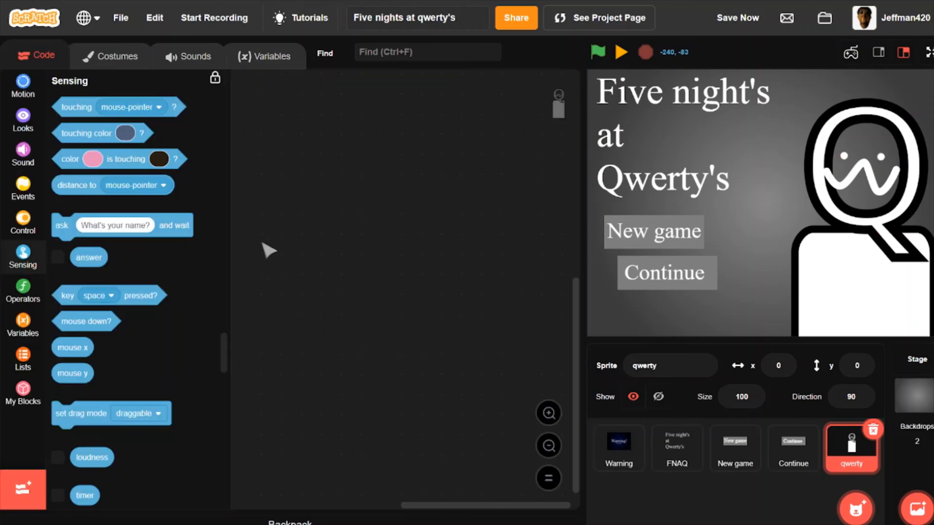
click(677, 446)
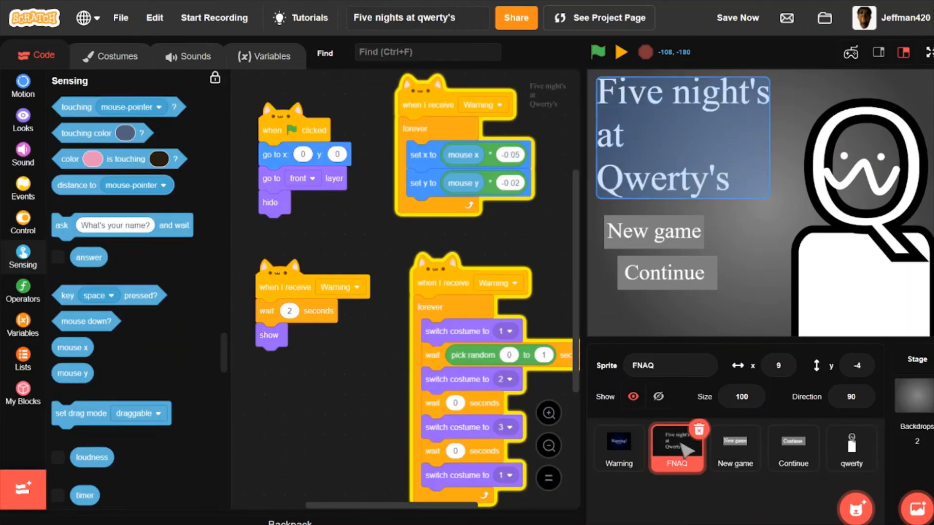
drag(290, 134, 840, 458)
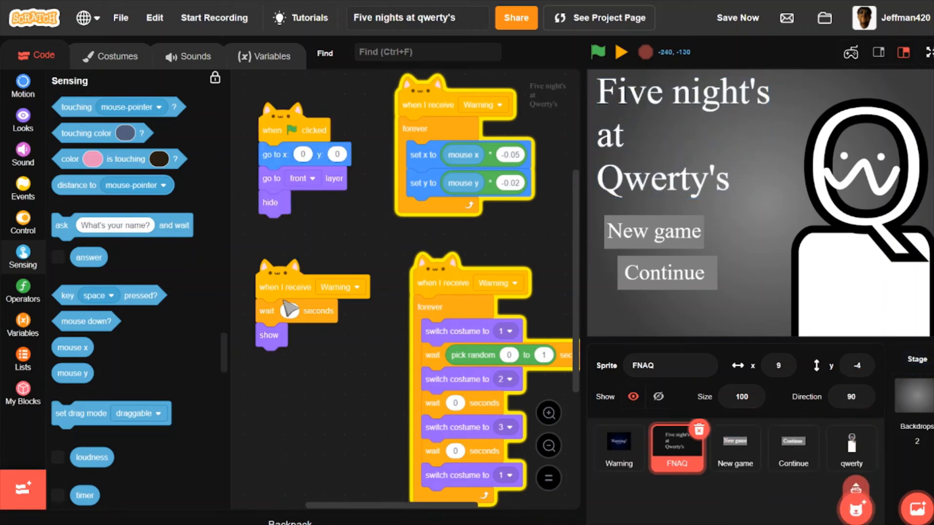
Copy the FNAQ sprite's delayed-show script and its mouse parallax script to the qwerty sprite.
drag(294, 286, 849, 444)
scroll(317, 235, right, 3)
scroll(316, 235, down, 2)
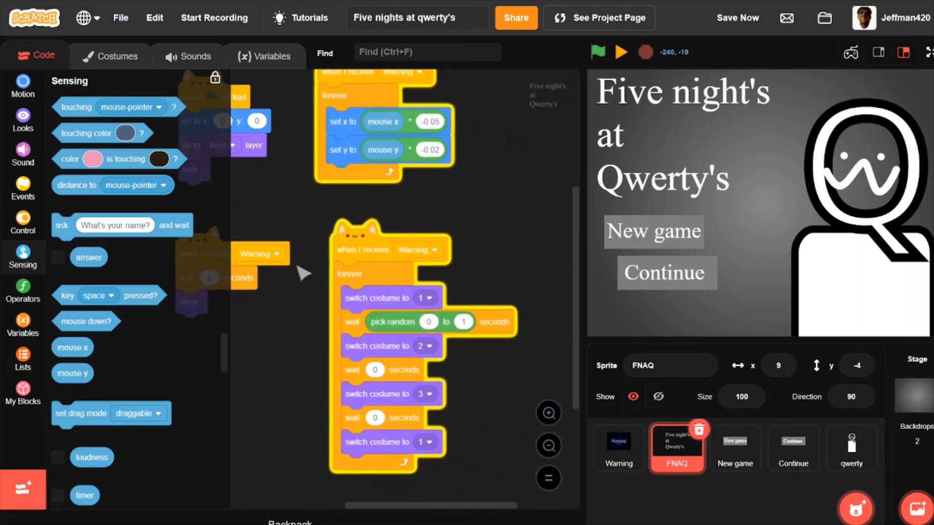
scroll(302, 272, up, 3)
drag(343, 224, 846, 458)
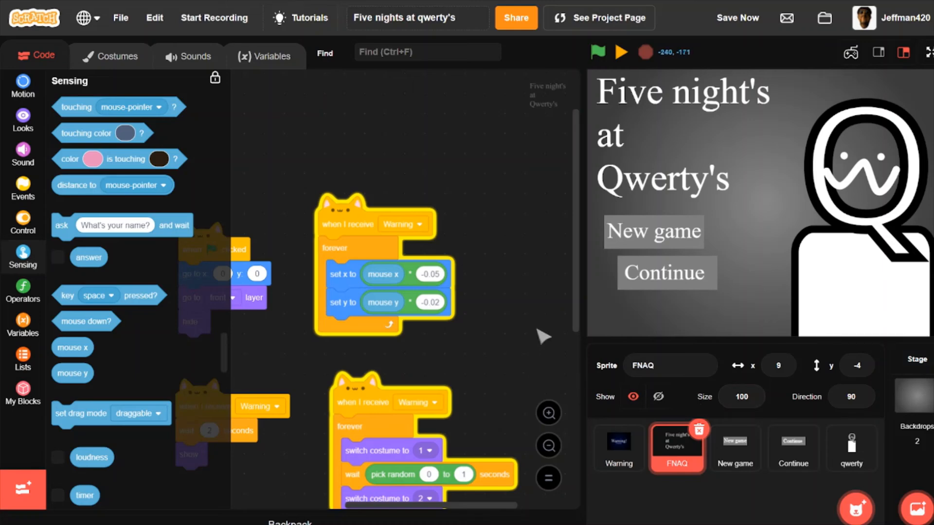
scroll(506, 339, down, 4)
scroll(471, 211, right, 1)
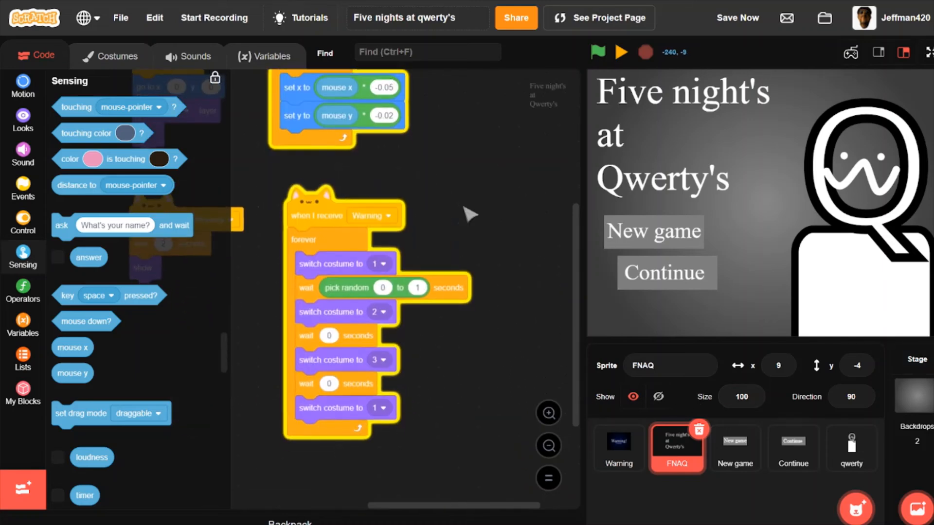
Spread out the copied scripts in the qwerty sprite's workspace so that none of them overlap.
click(851, 452)
drag(307, 104, 304, 307)
drag(286, 119, 425, 180)
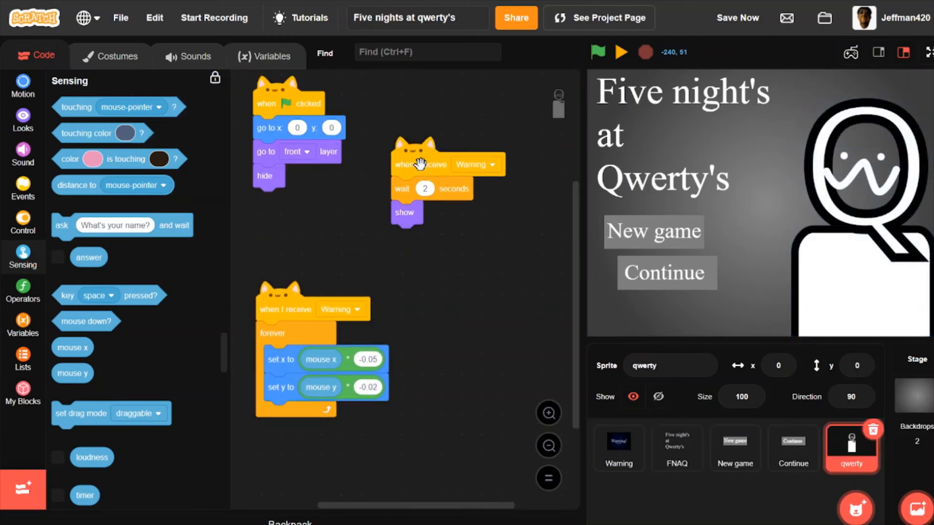
Build a new "when I receive Warning" script with an empty forever loop beside the parallax script, reusing duplicates of the existing blocks.
right_click(418, 167)
click(435, 176)
click(415, 350)
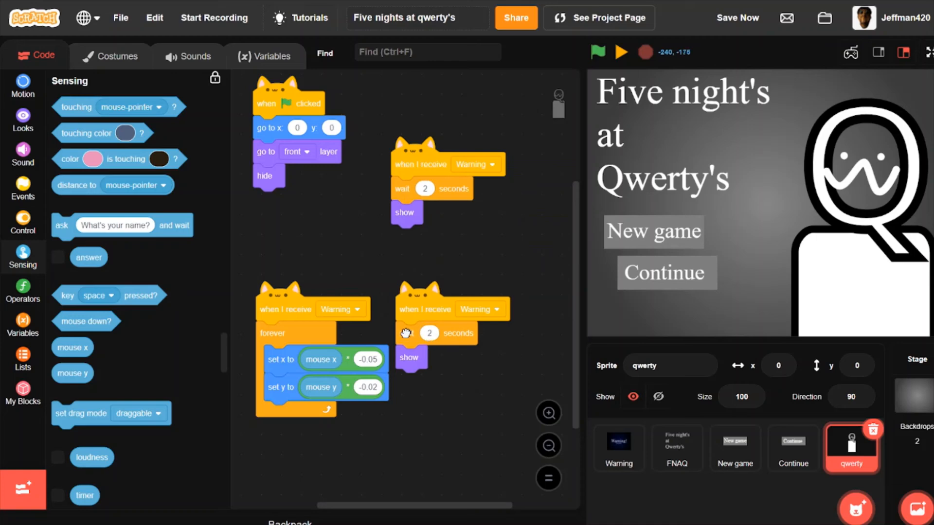
drag(405, 333, 113, 366)
right_click(314, 341)
click(357, 351)
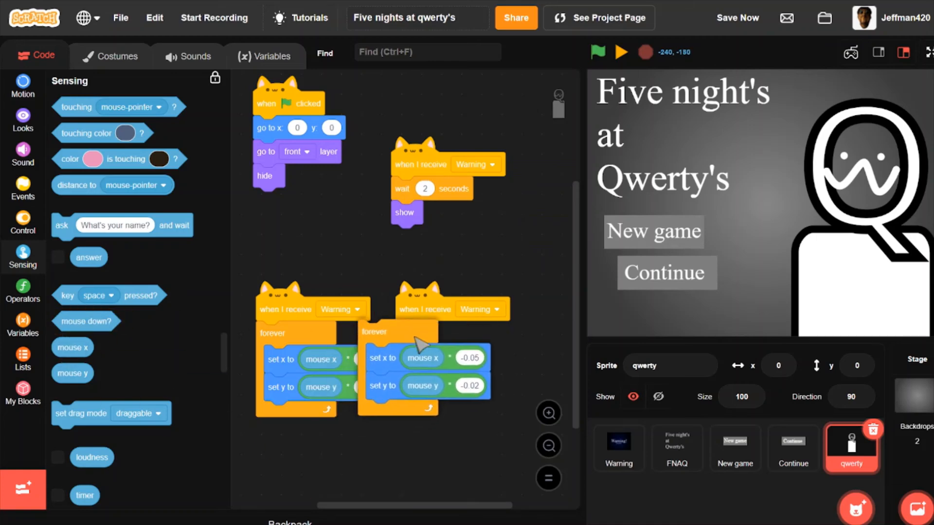
click(417, 343)
drag(382, 359, 71, 156)
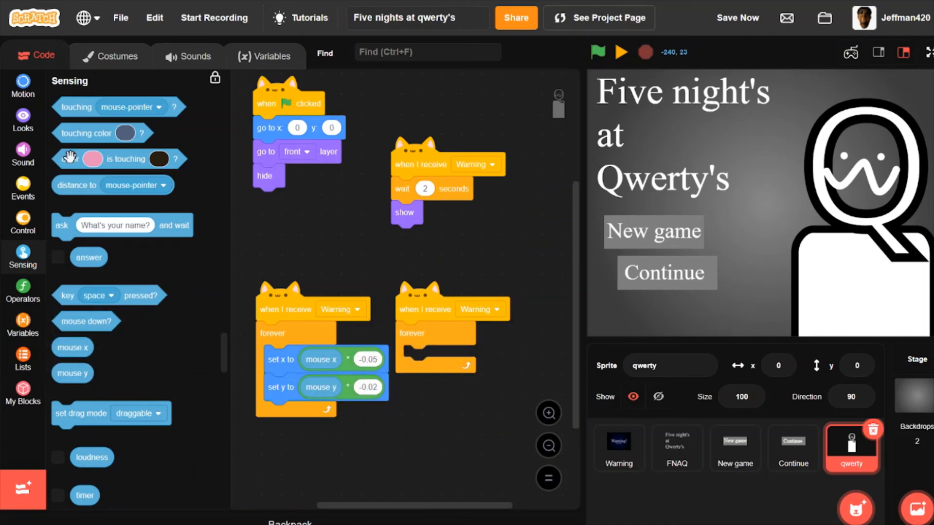
Put a switch costume block with pick random 1 to 4 as its costume inside the empty forever loop.
click(23, 117)
drag(82, 257, 428, 377)
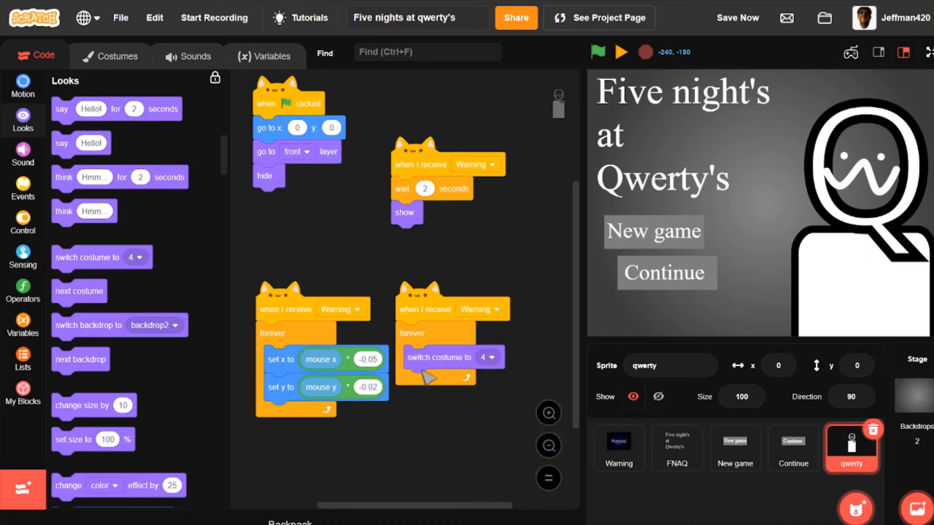
click(20, 304)
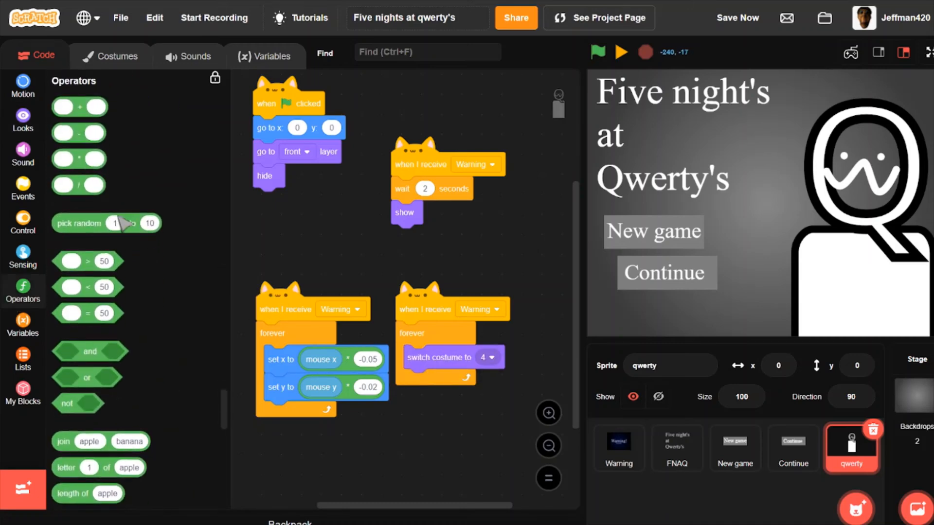
drag(371, 323, 543, 360)
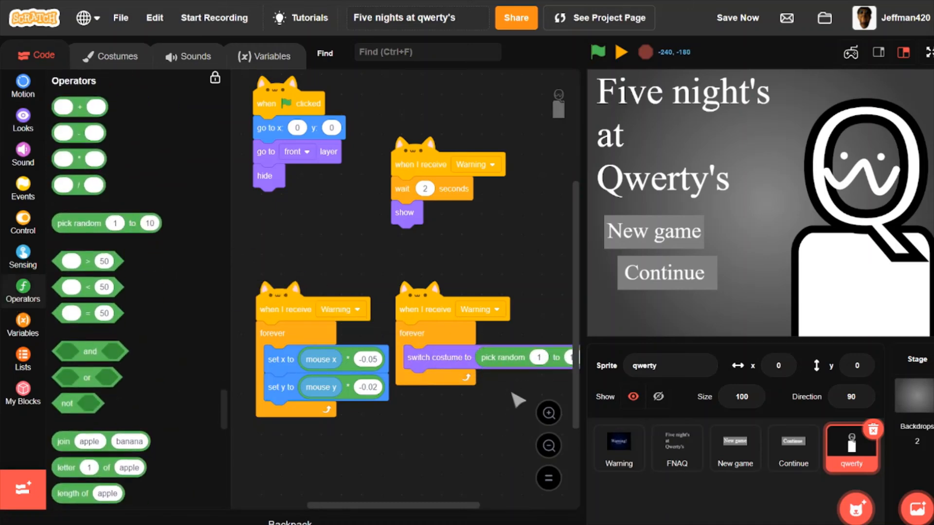
scroll(493, 373, right, 4)
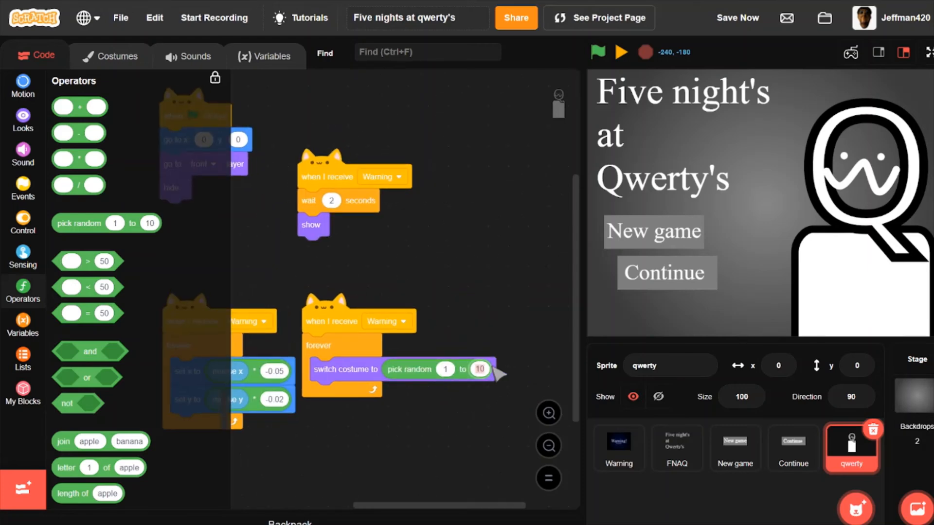
Run the qwerty sprite's Warning scripts, resume the project, and preview the random costume changes and parallax full screen.
click(346, 323)
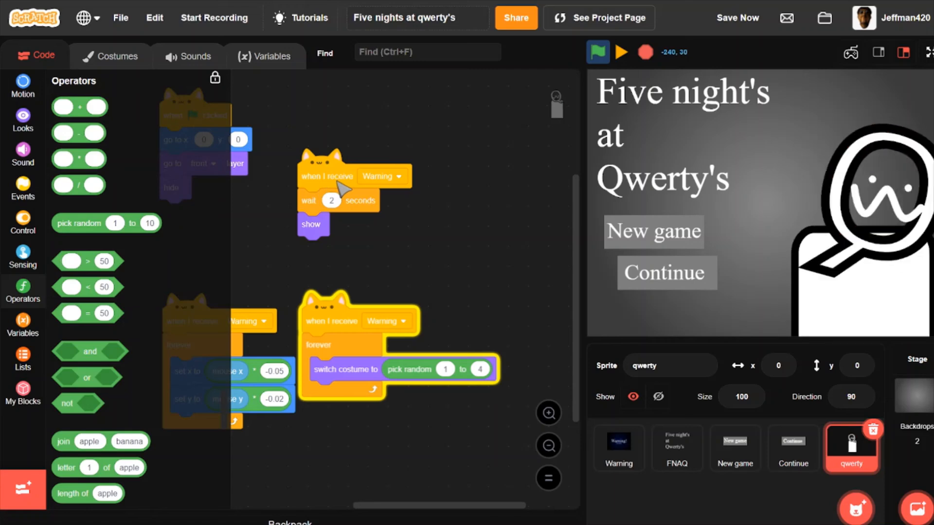
scroll(447, 233, left, 3)
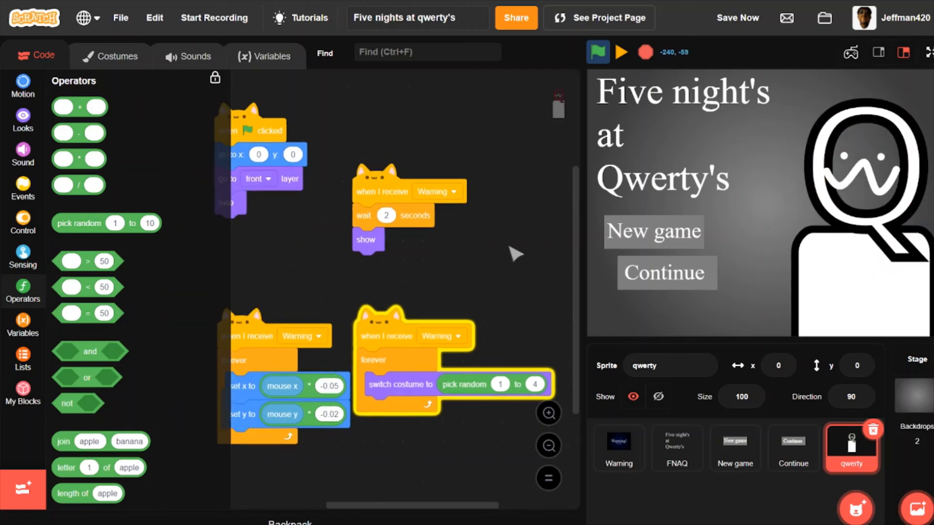
click(377, 188)
click(400, 184)
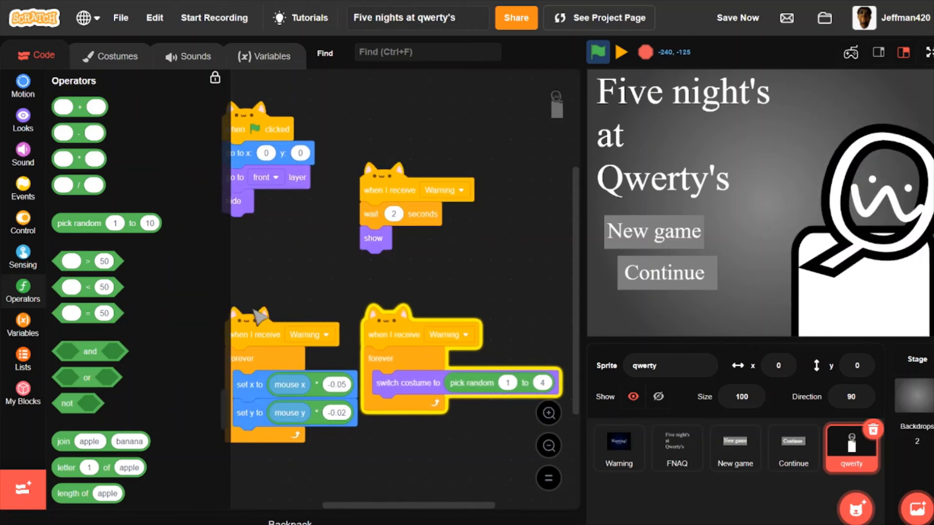
click(254, 311)
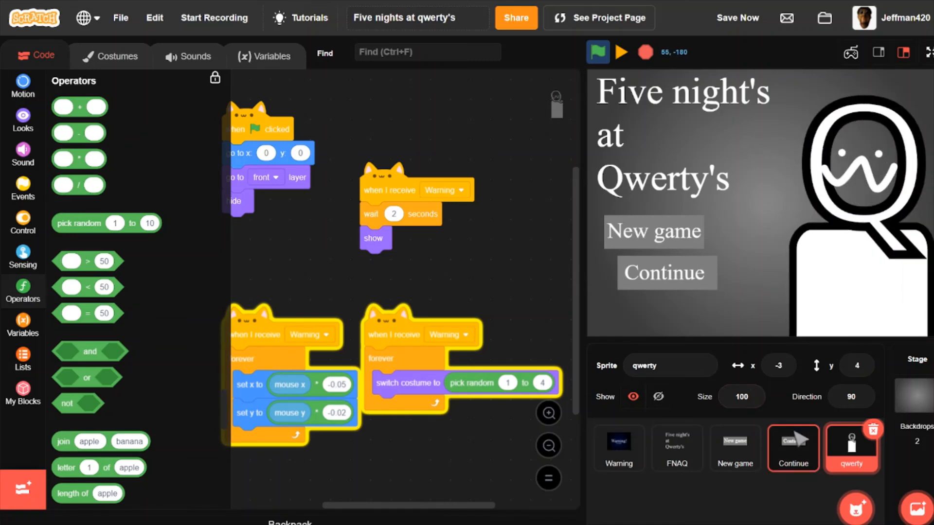
click(621, 51)
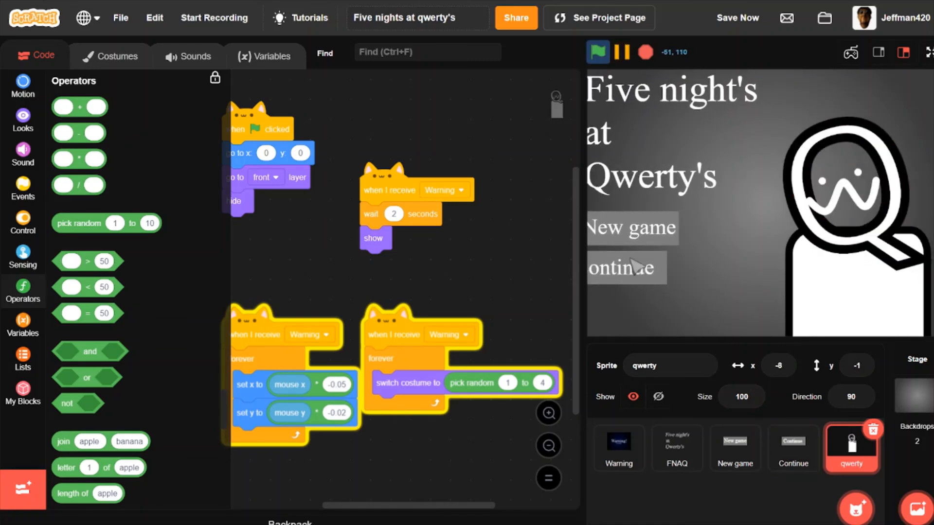
click(928, 52)
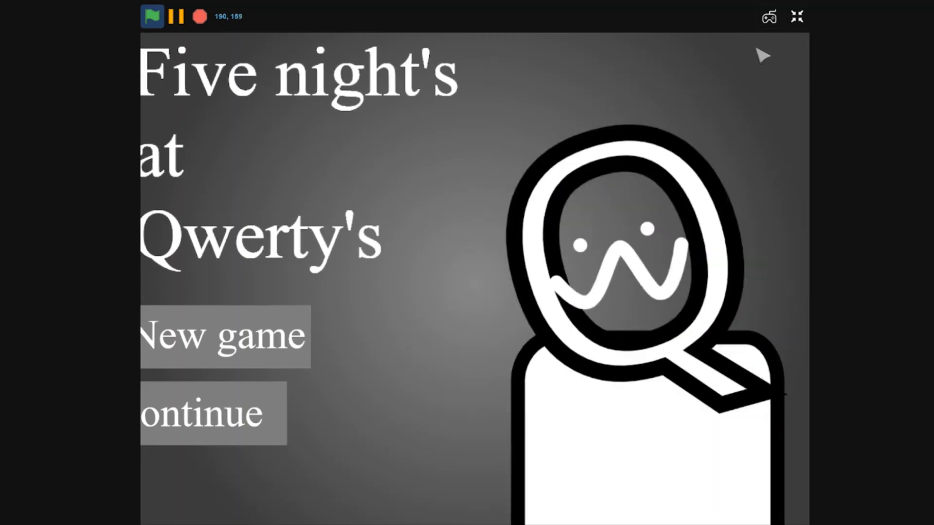
click(796, 17)
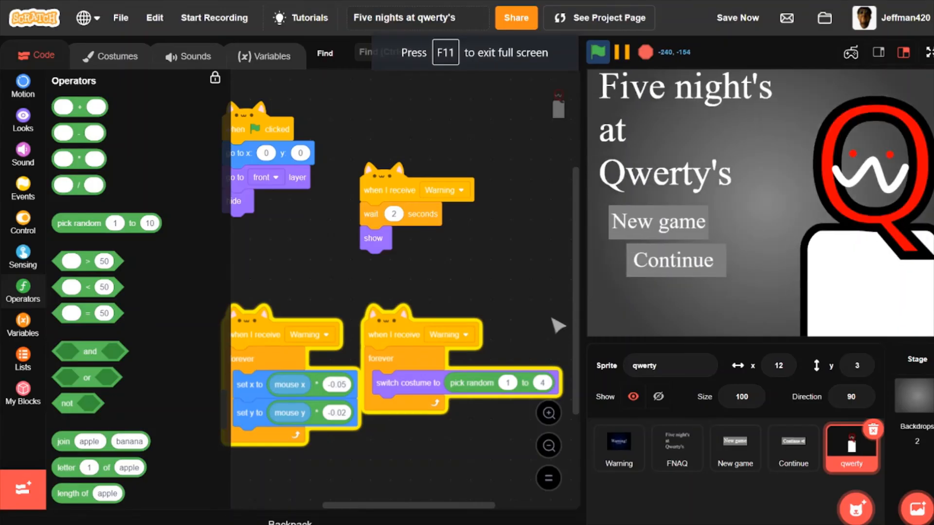
Detach pick random from the costume switch and paste a copy of the FNAQ sprite's costume-cycling blocks into the qwerty sprite.
scroll(531, 277, down, 3)
drag(502, 295, 467, 397)
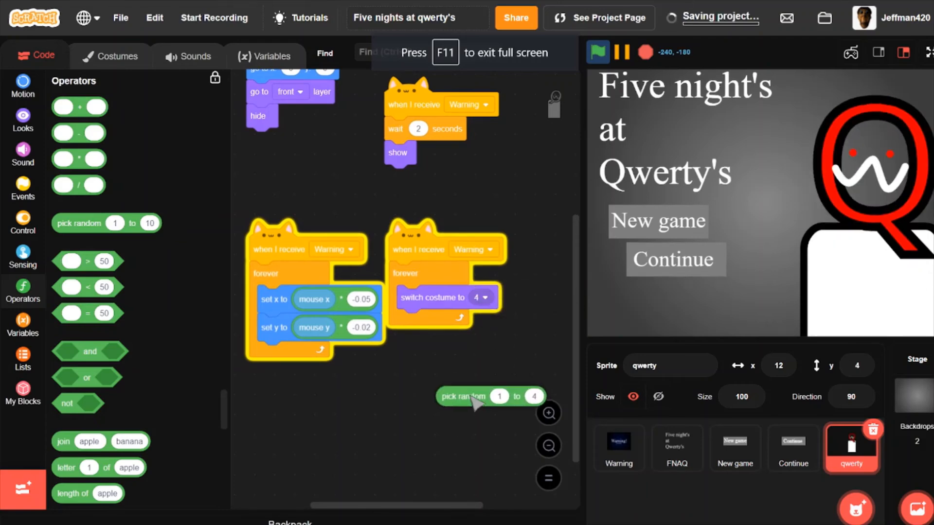
click(677, 443)
right_click(320, 271)
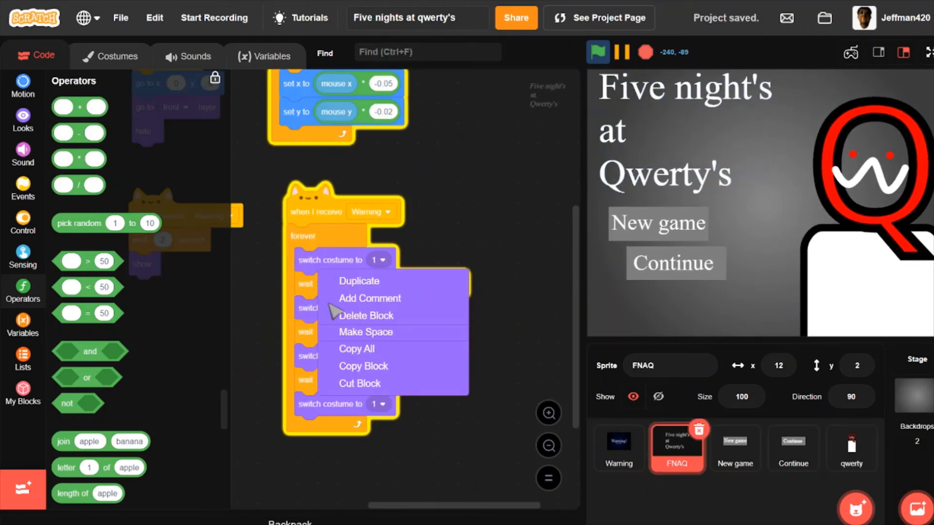
click(363, 365)
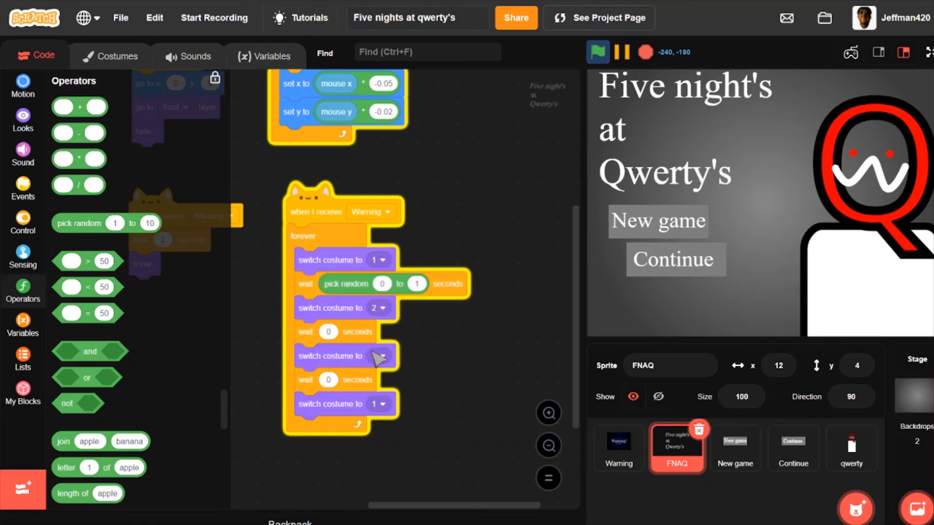
click(836, 450)
right_click(386, 368)
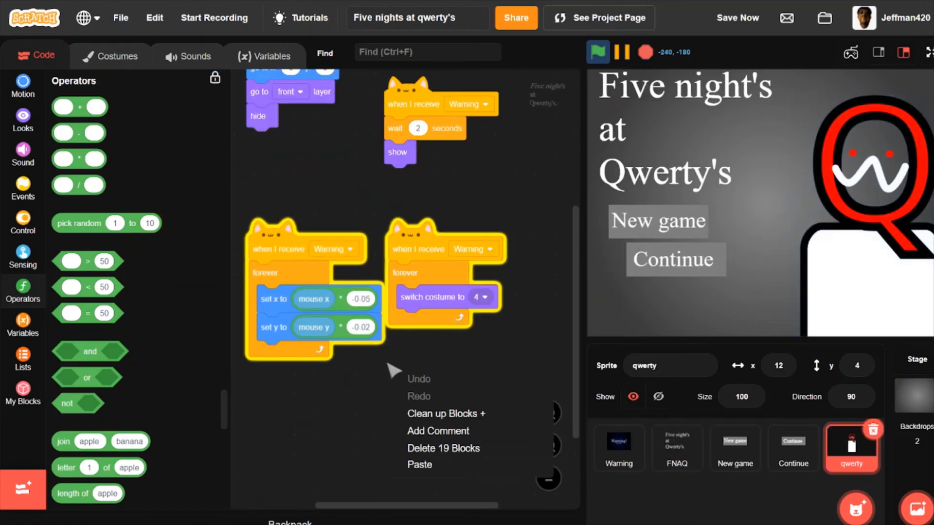
click(396, 462)
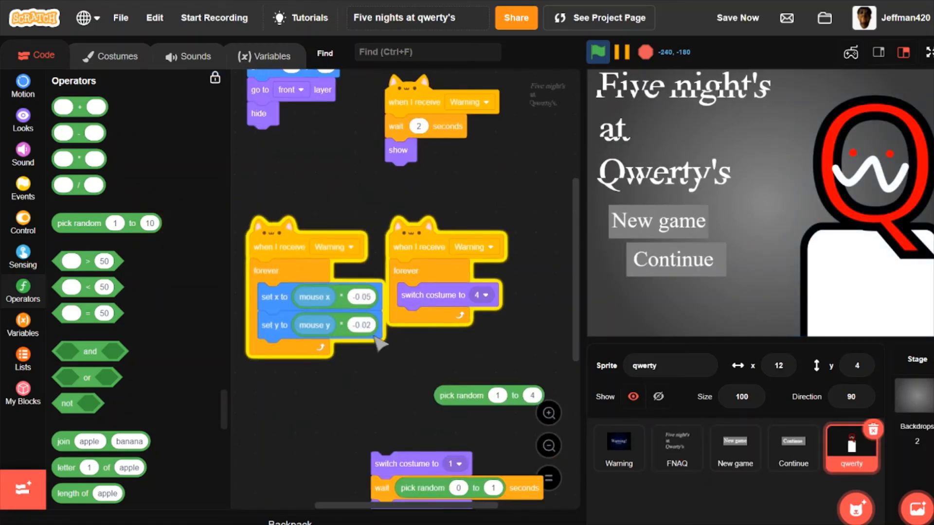
Replace the random costume blocks with the pasted costume sequence in the forever loop, and move that script away from the parallax script.
scroll(471, 277, down, 3)
drag(474, 270, 180, 316)
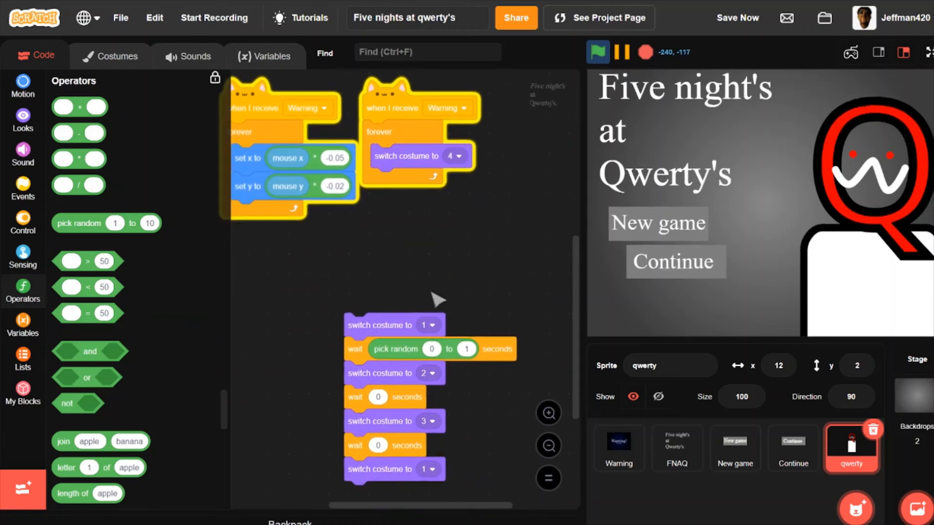
drag(446, 167, 241, 320)
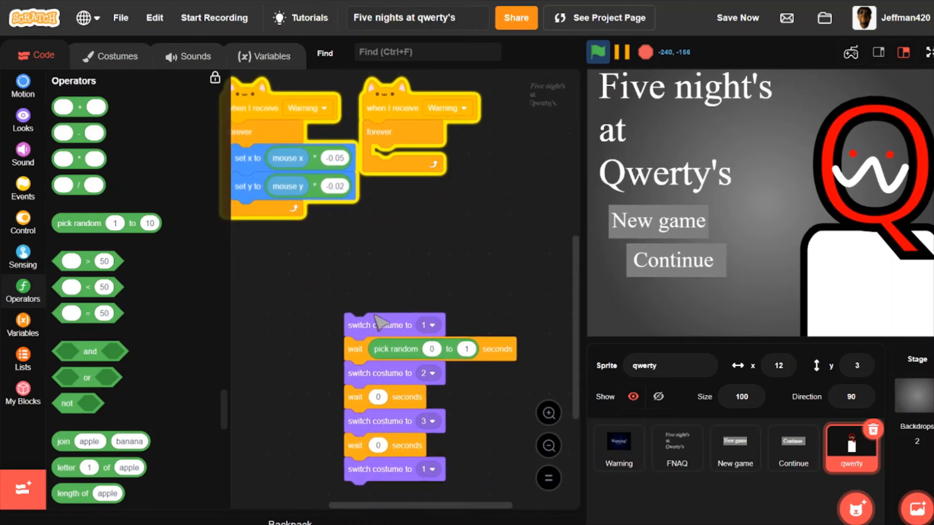
drag(364, 325, 390, 156)
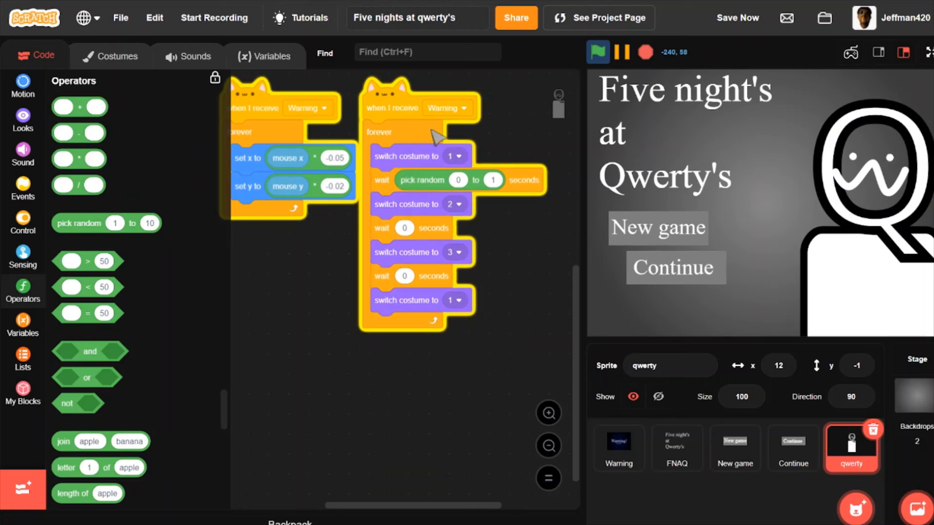
drag(414, 104, 454, 149)
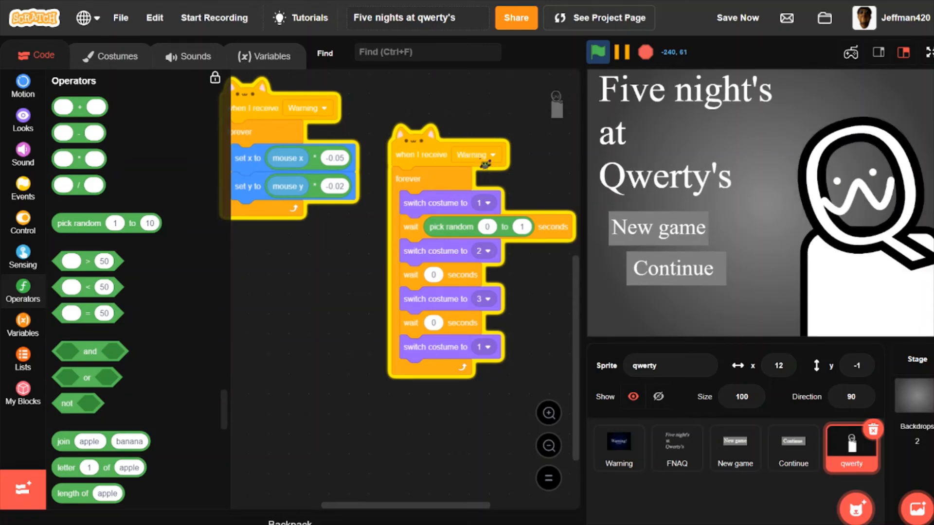
Switch the sequence's last block to costume 4, then append a duplicated 0-second wait and a costume switch back to 1.
click(487, 348)
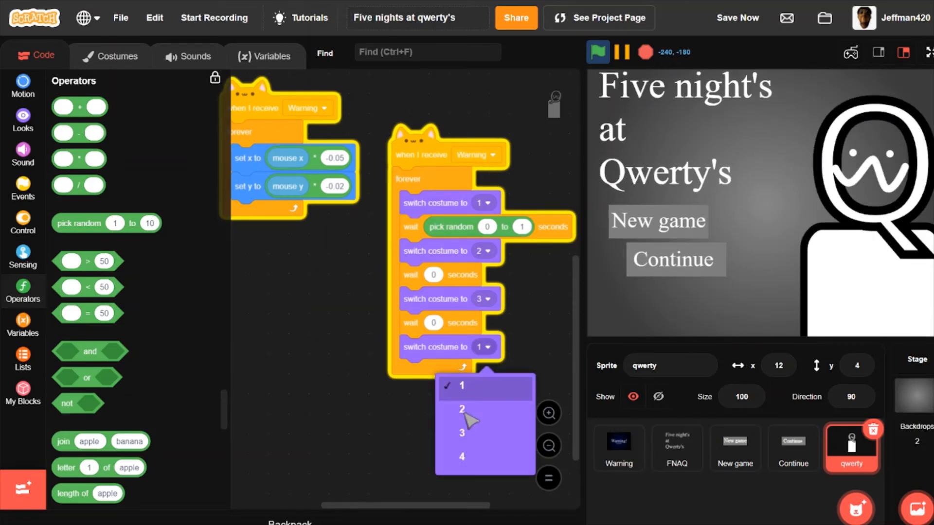
click(462, 463)
right_click(470, 324)
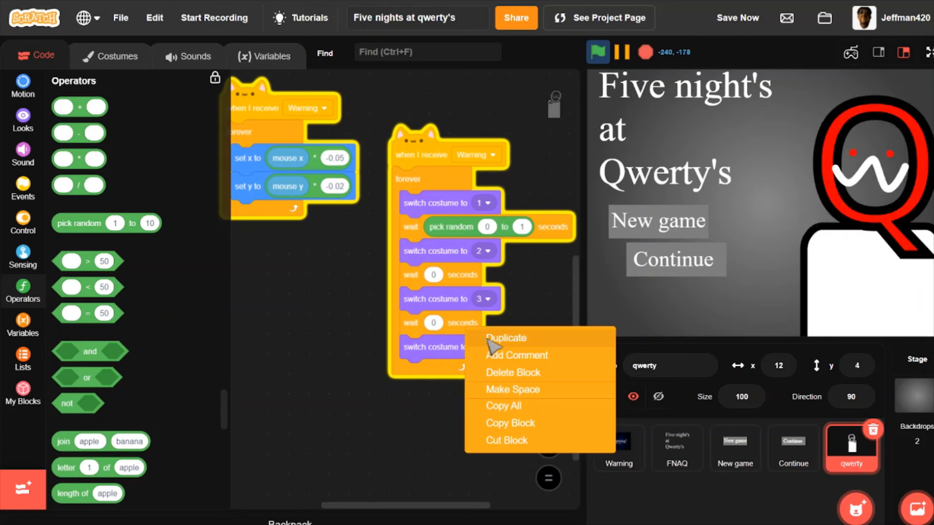
click(492, 340)
click(488, 400)
click(487, 394)
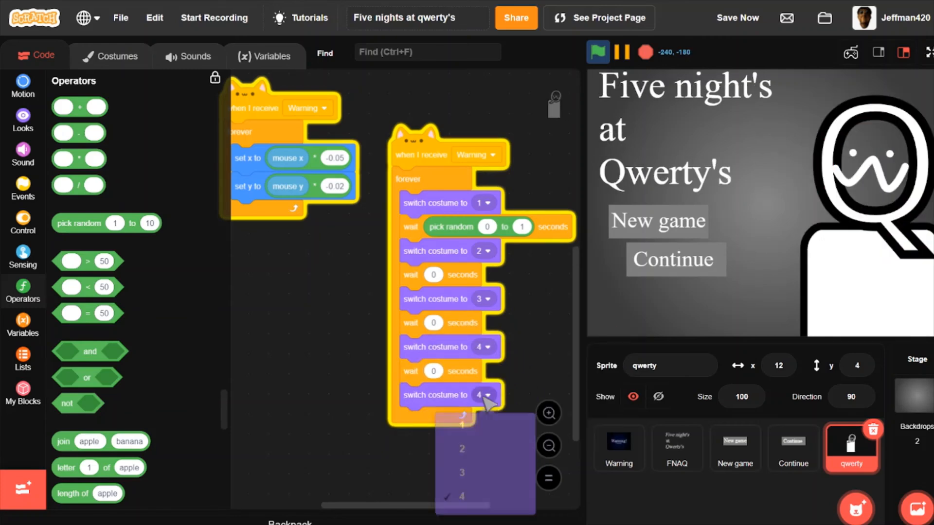
click(480, 434)
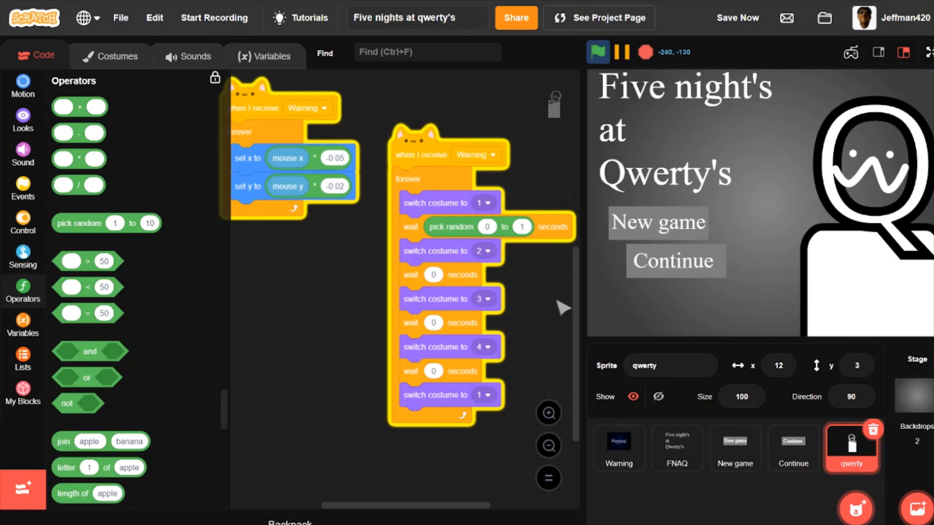
Preview the title menu with the costume-cycling qwerty sprite full screen.
click(929, 53)
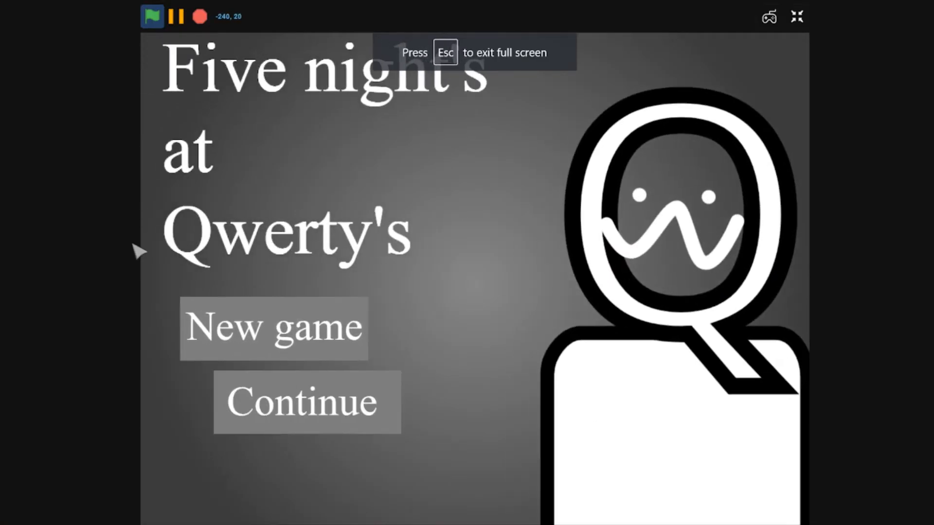
click(796, 17)
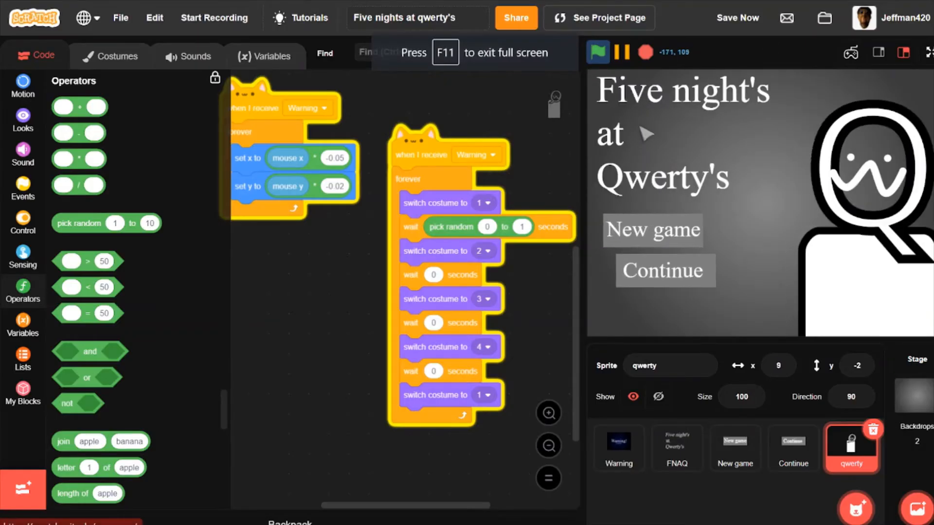
Add the saved Static sprite from the backpack to the project.
click(290, 522)
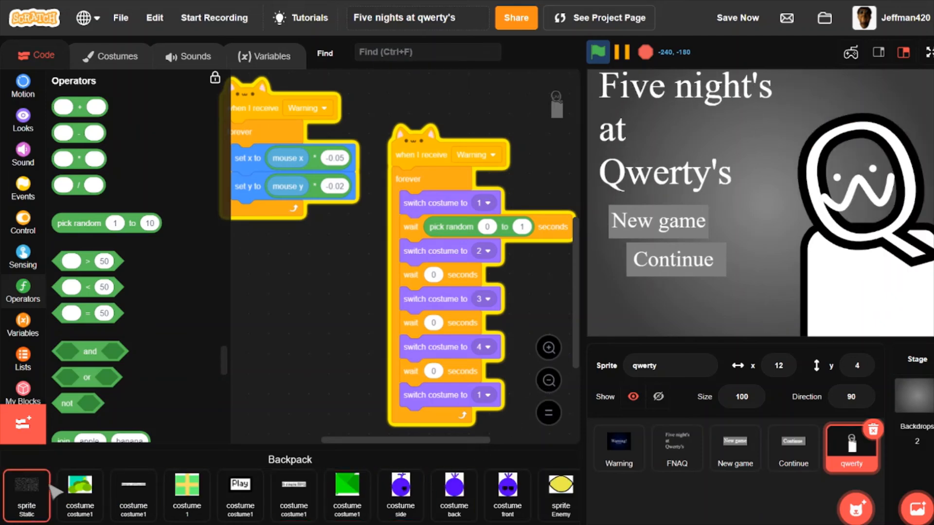
drag(54, 491, 552, 488)
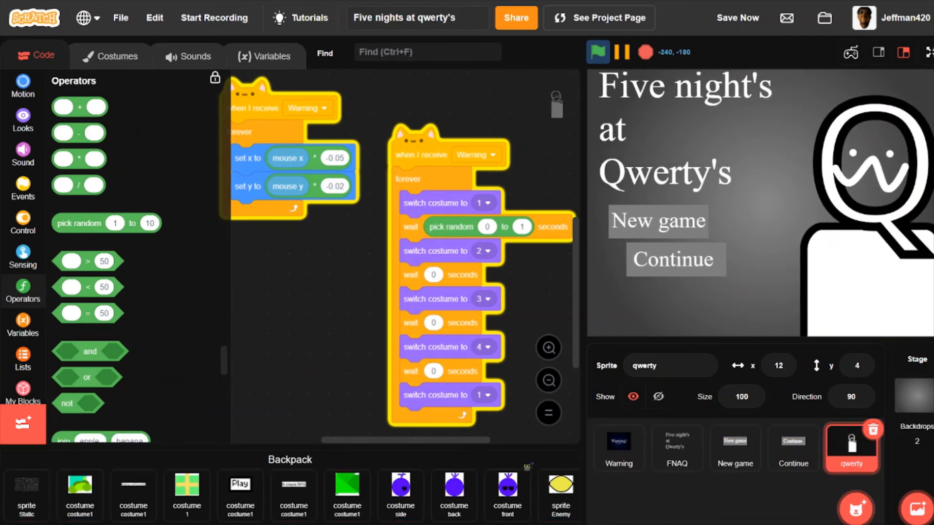
click(528, 465)
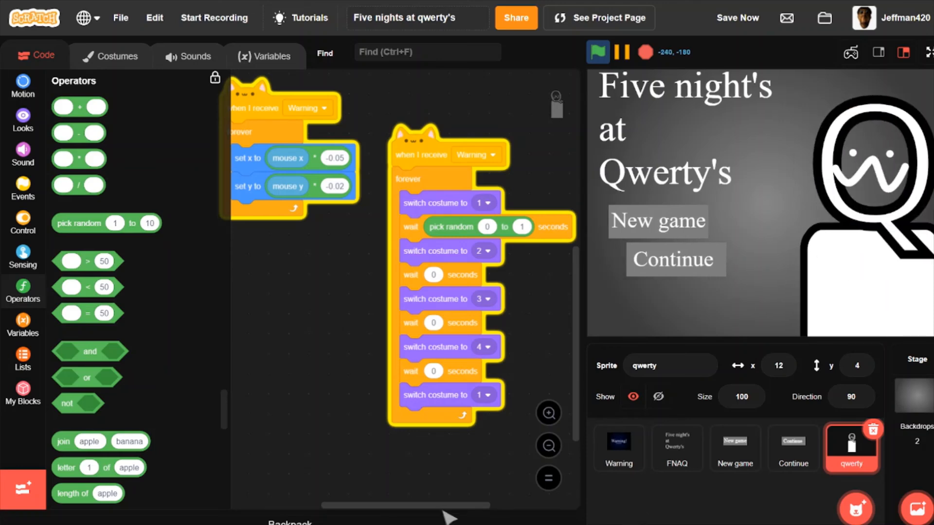
click(454, 521)
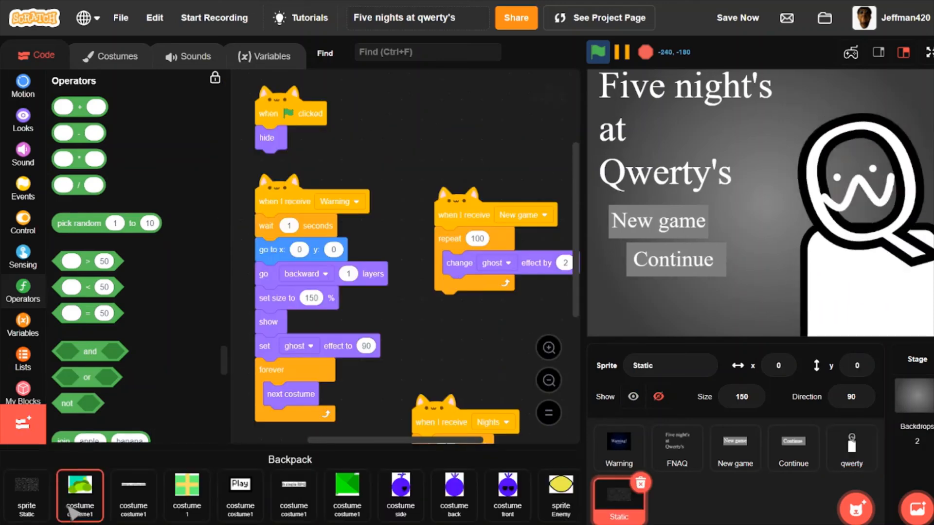
click(349, 461)
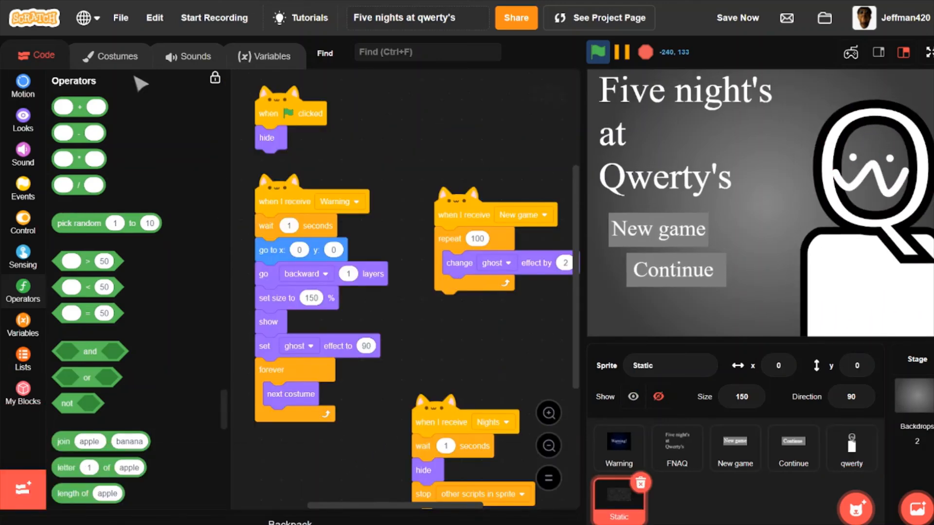
Select the Static sprite's first costume, review its costume list, and save the project.
click(111, 56)
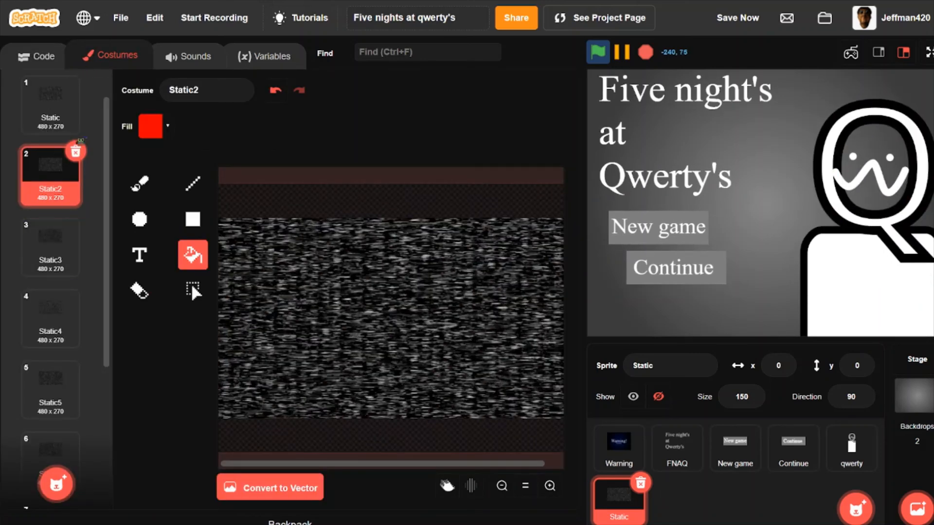
click(68, 116)
scroll(51, 292, down, 3)
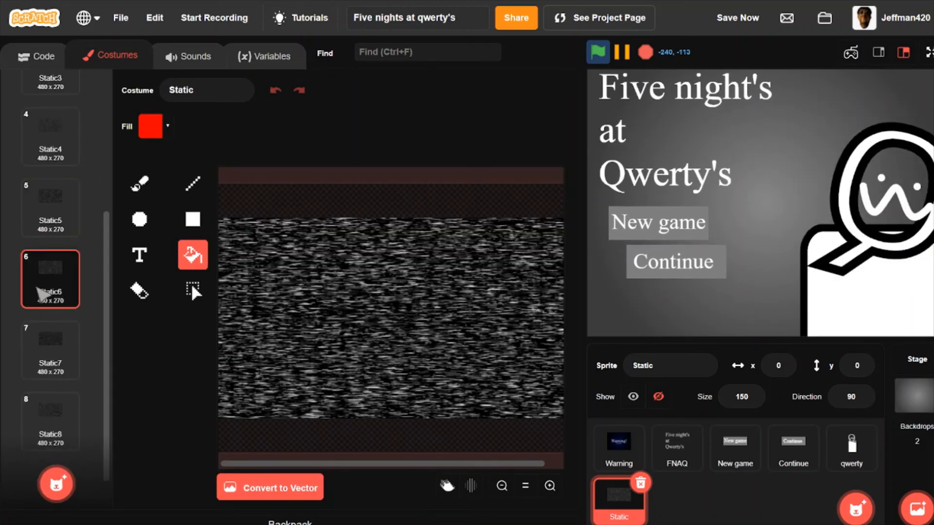
scroll(71, 322, up, 3)
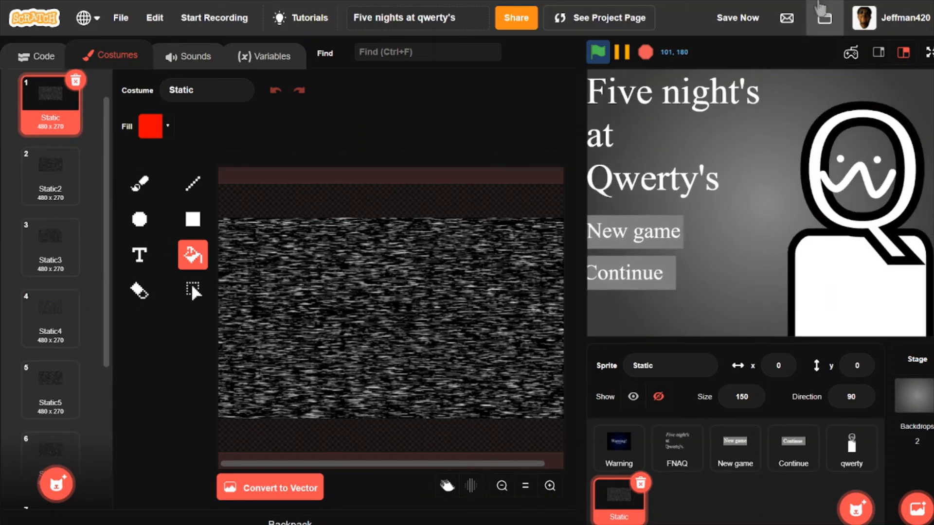
click(737, 17)
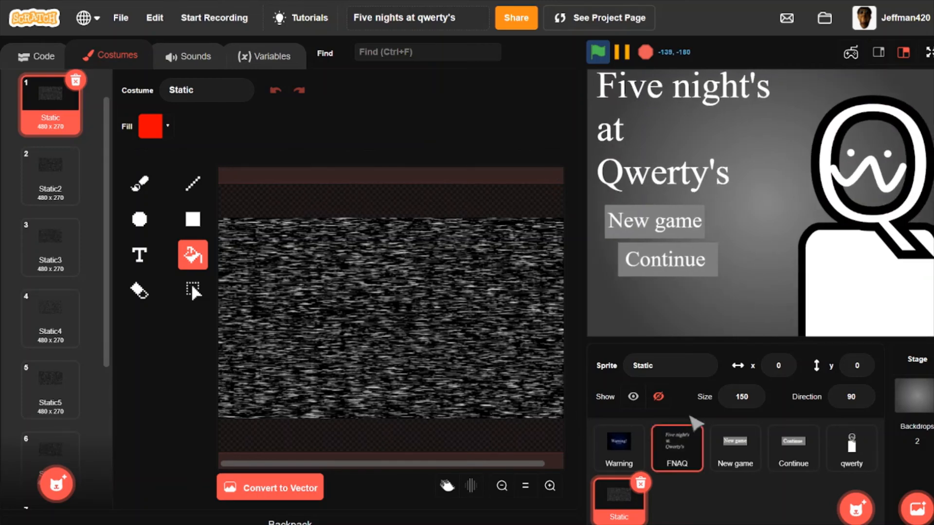
Show the Static sprite on the stage and delete its New game and Nights message scripts.
click(633, 396)
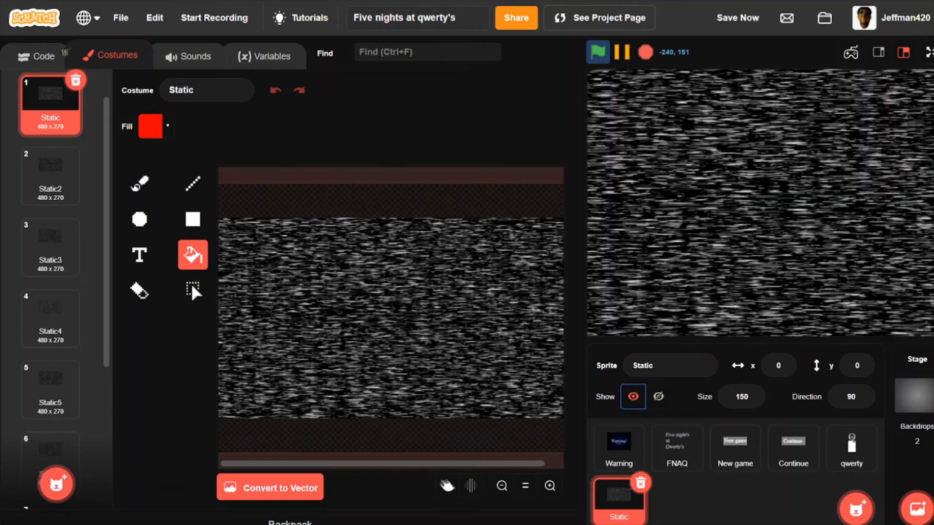
click(67, 55)
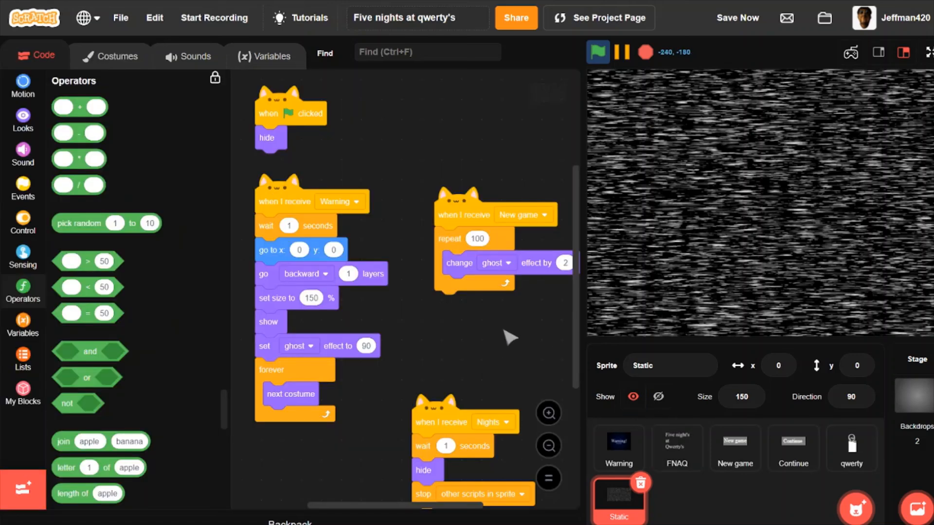
scroll(509, 337, down, 2)
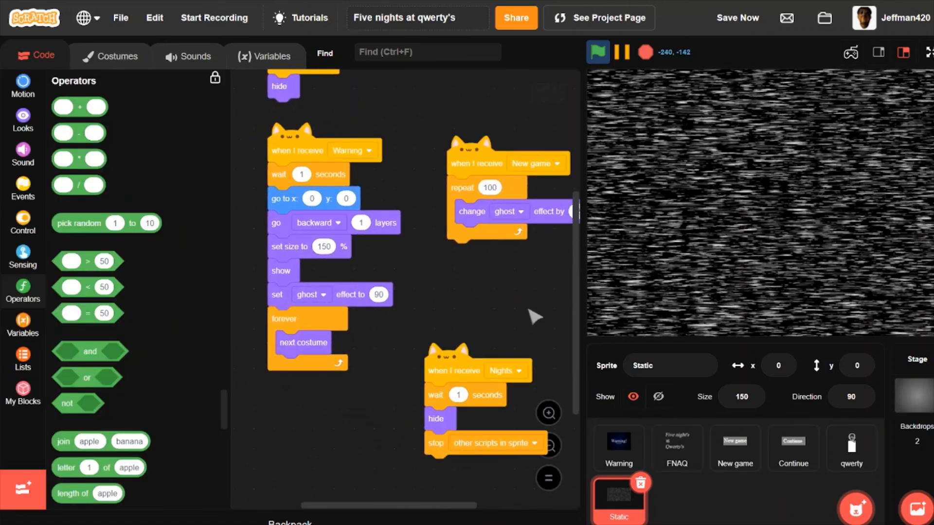
drag(494, 163, 156, 163)
drag(455, 362, 384, 344)
drag(151, 312, 148, 312)
drag(427, 187, 440, 249)
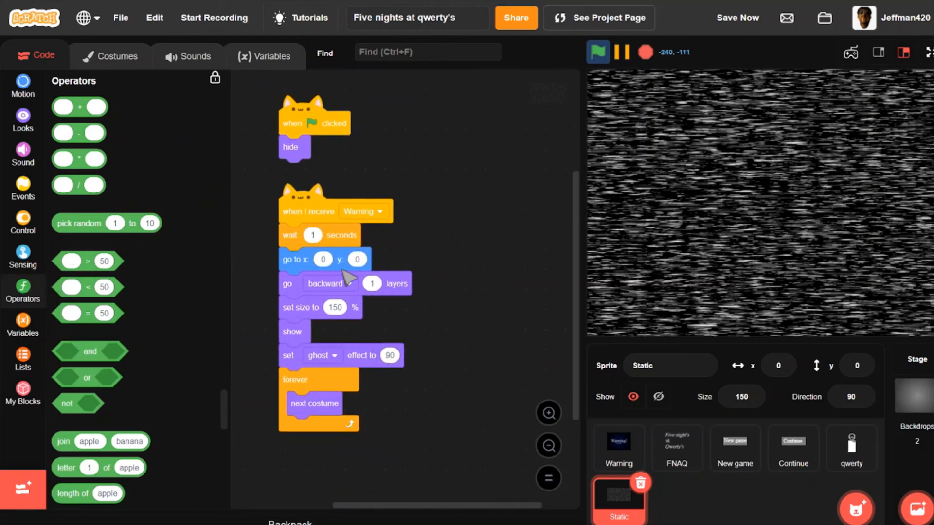
Run the Static sprite's Warning script to preview the static effect, keeping Warning as its message.
click(312, 213)
click(370, 218)
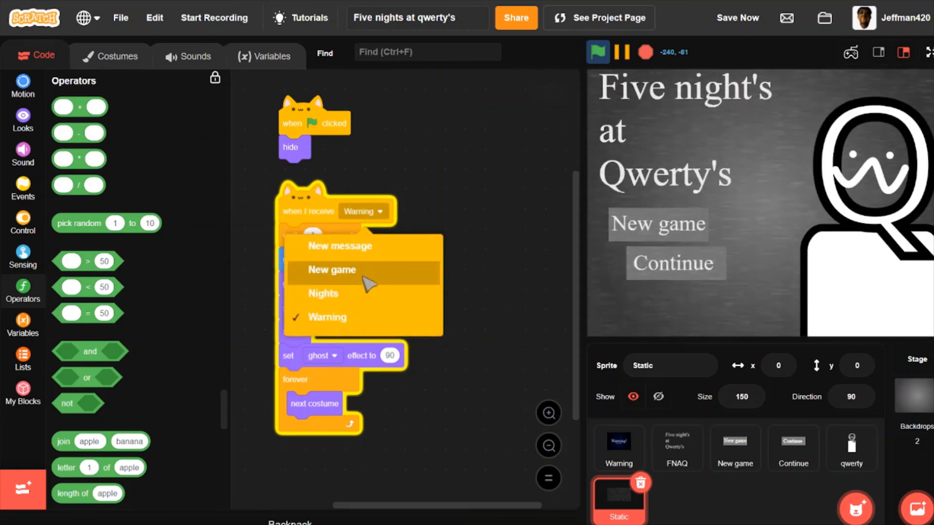
click(476, 229)
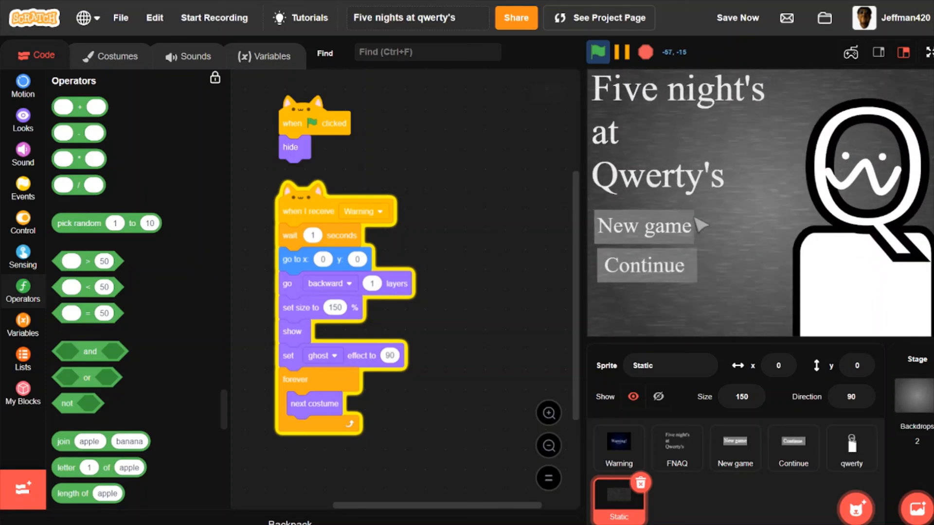
In the New game sprite, insert a go backward 1 layers block directly under the Warning hat of the show script.
click(735, 457)
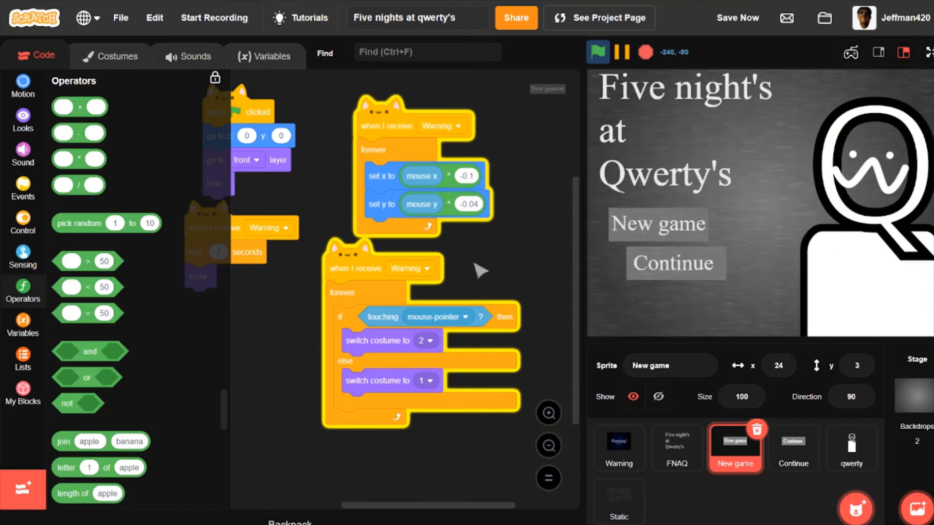
drag(479, 270, 521, 297)
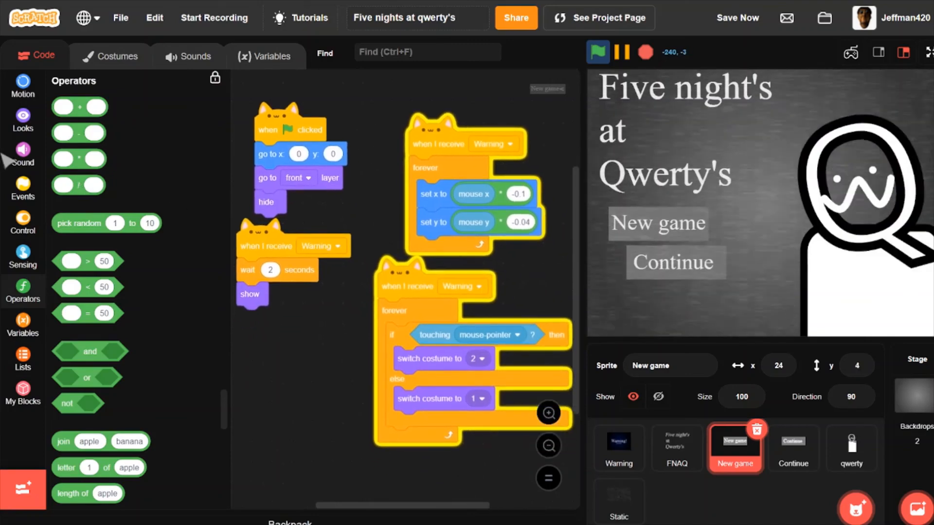
click(23, 124)
scroll(97, 389, down, 5)
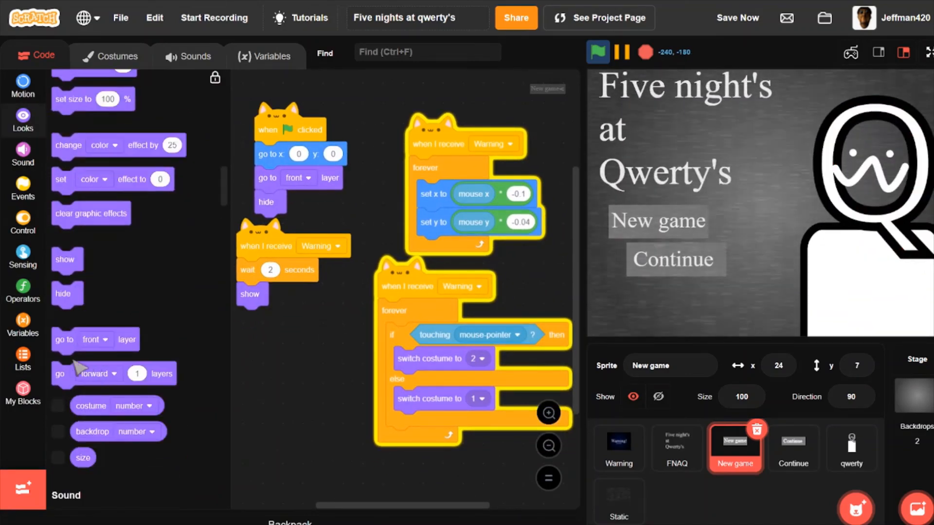
drag(93, 374, 339, 282)
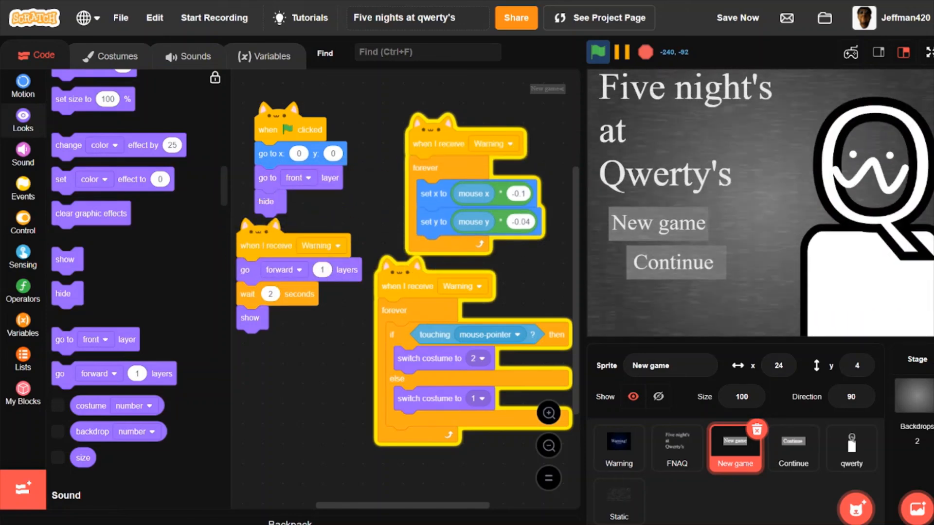
click(295, 274)
click(292, 328)
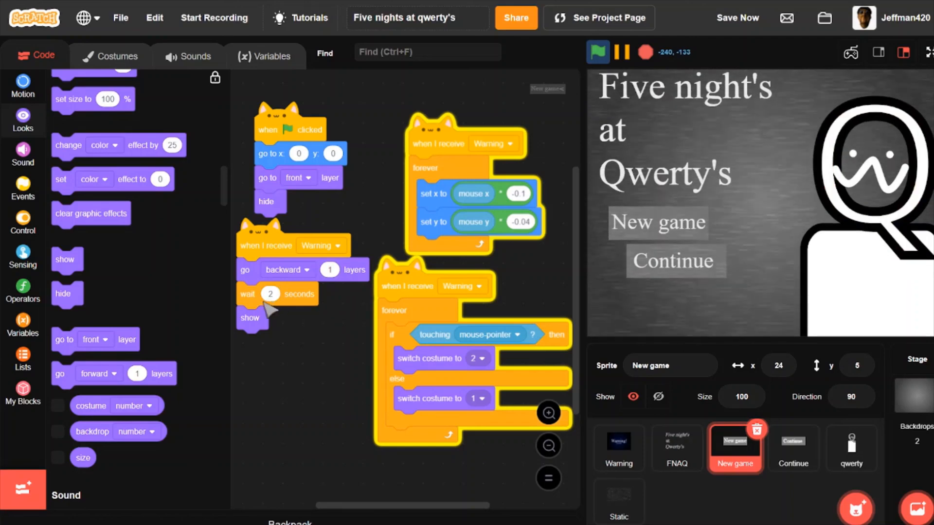
Reorder the New game show script so the go backward block sits between the 2-second wait and show.
drag(248, 319, 251, 364)
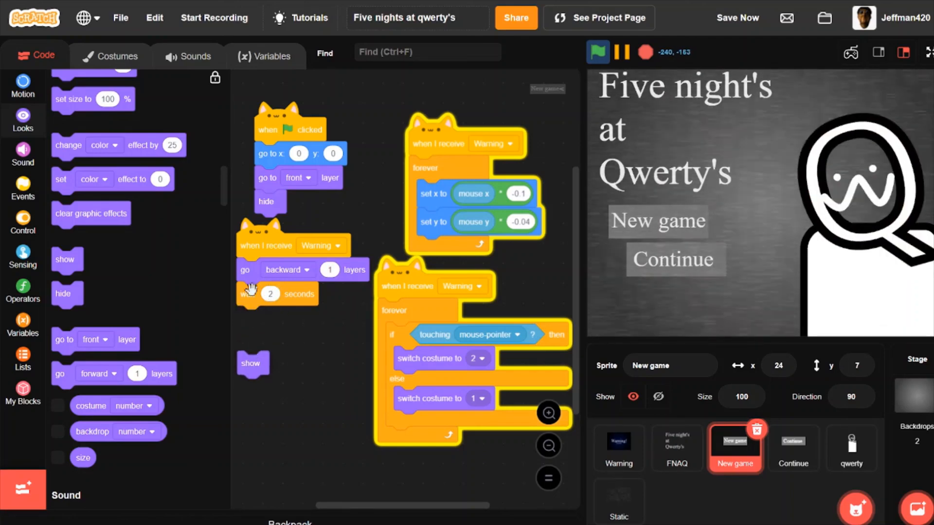
drag(260, 288, 262, 272)
drag(250, 363, 260, 316)
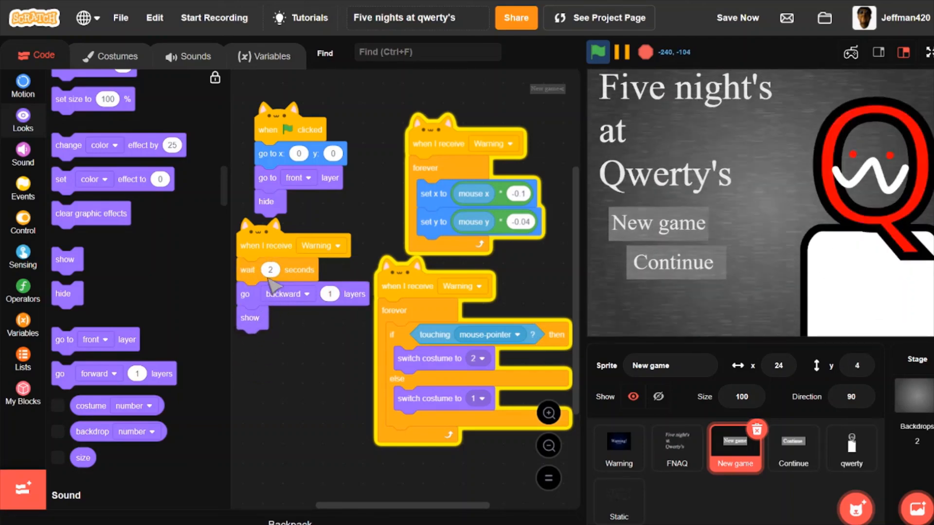
Pull the New game show script apart and try running its go backward block with 3 layers.
drag(247, 270, 247, 327)
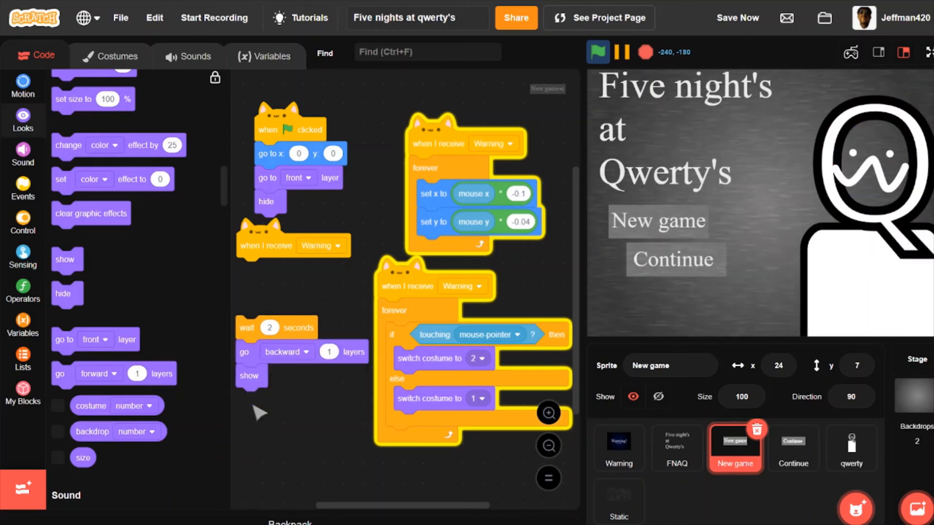
drag(250, 363, 263, 464)
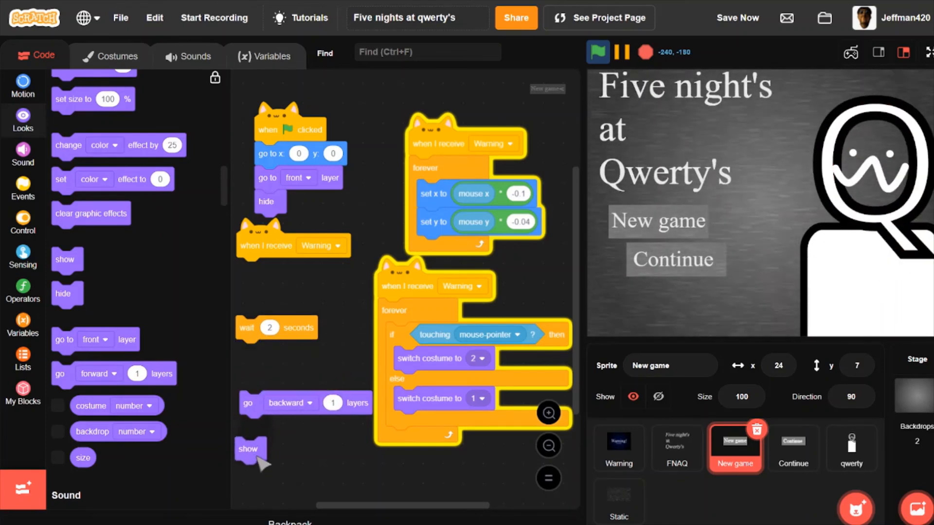
click(331, 405)
text(3)
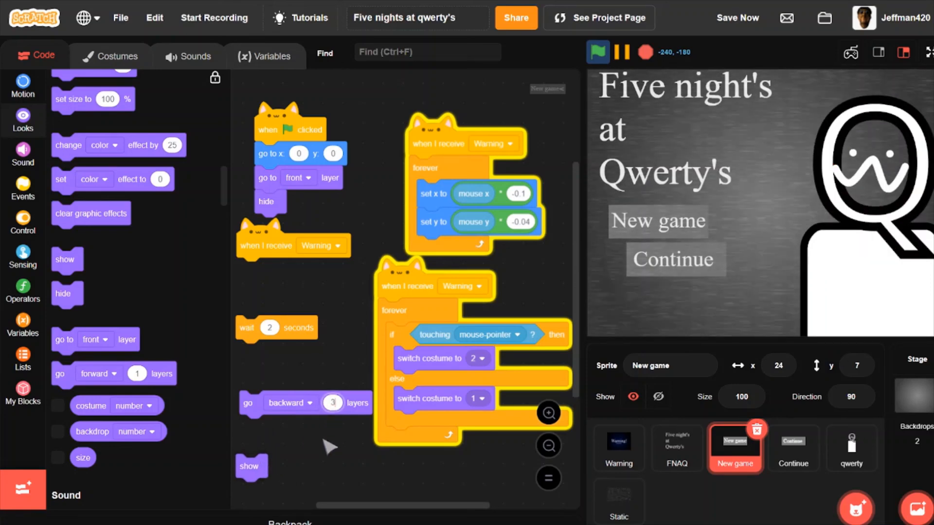
drag(324, 438, 318, 432)
click(251, 403)
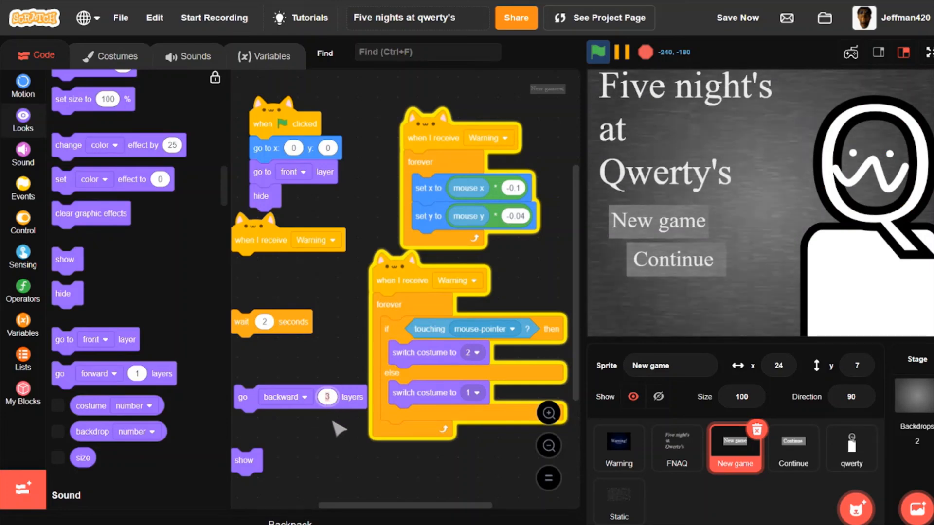
Set the detached go backward block to 5 layers and run it.
text(5)
drag(333, 422, 327, 418)
click(237, 396)
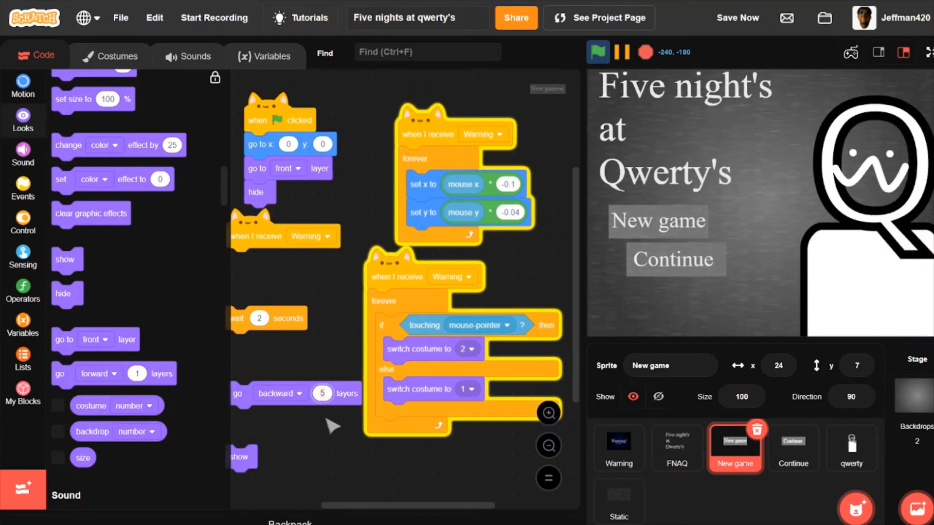
drag(324, 418, 312, 415)
drag(311, 461, 353, 465)
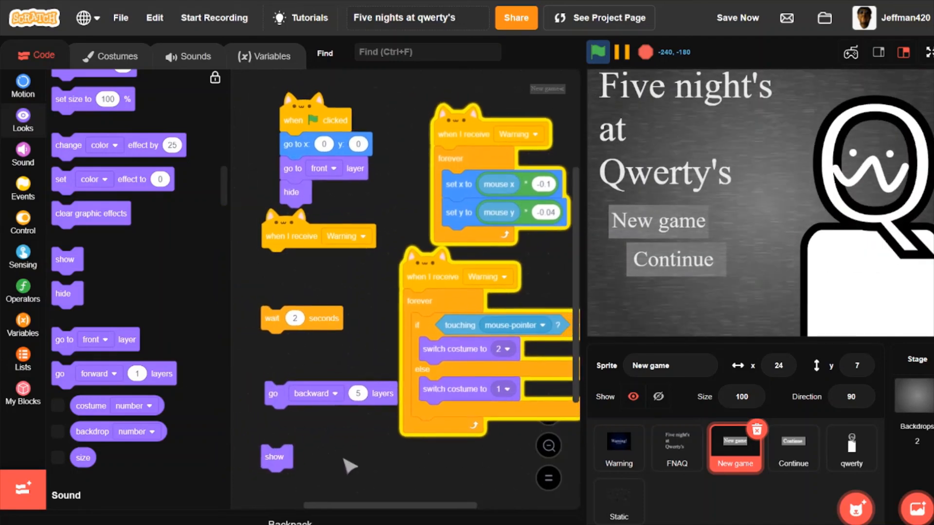
Reattach the go backward 5 layers block under the 2-second wait, followed by the show block.
drag(287, 449, 289, 419)
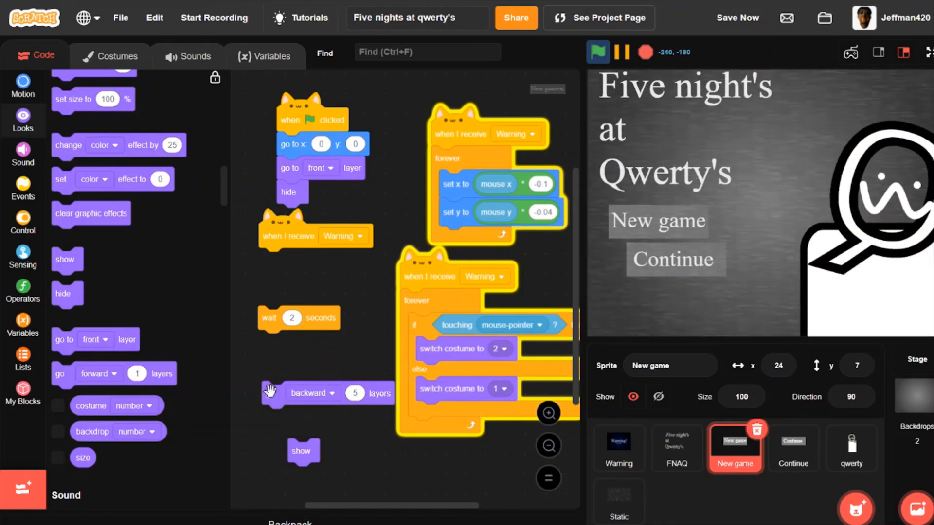
drag(270, 392, 267, 340)
drag(310, 451, 297, 357)
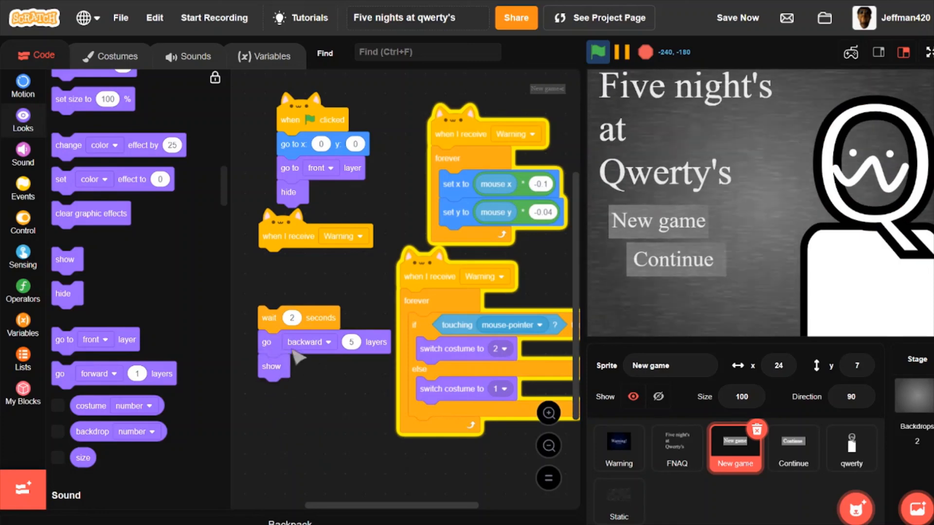
Change the layer block's direction to forward and reattach the wait, layer and show stack to the Warning hat.
click(319, 347)
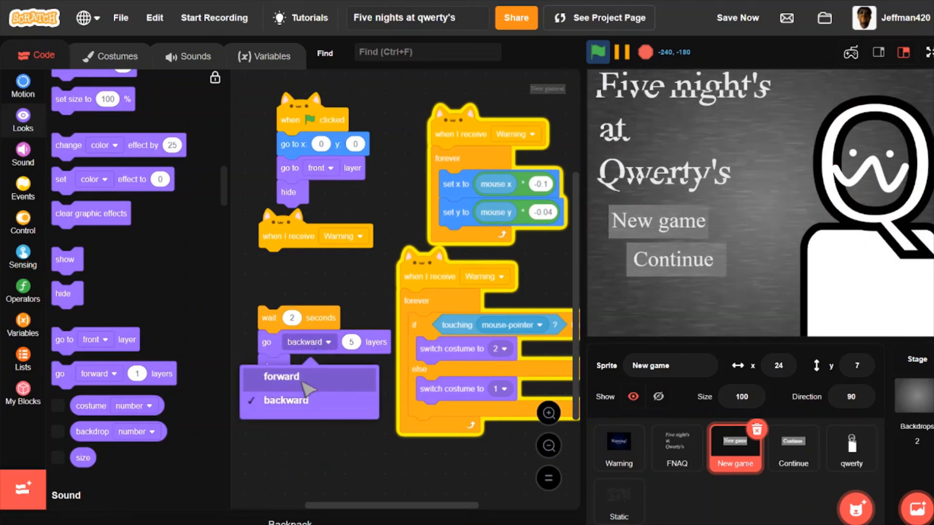
click(292, 378)
drag(269, 366, 274, 415)
mouse_move(282, 350)
mouse_down()
mouse_move(316, 393)
mouse_move(327, 446)
mouse_move(308, 386)
mouse_move(288, 384)
mouse_move(283, 348)
mouse_up()
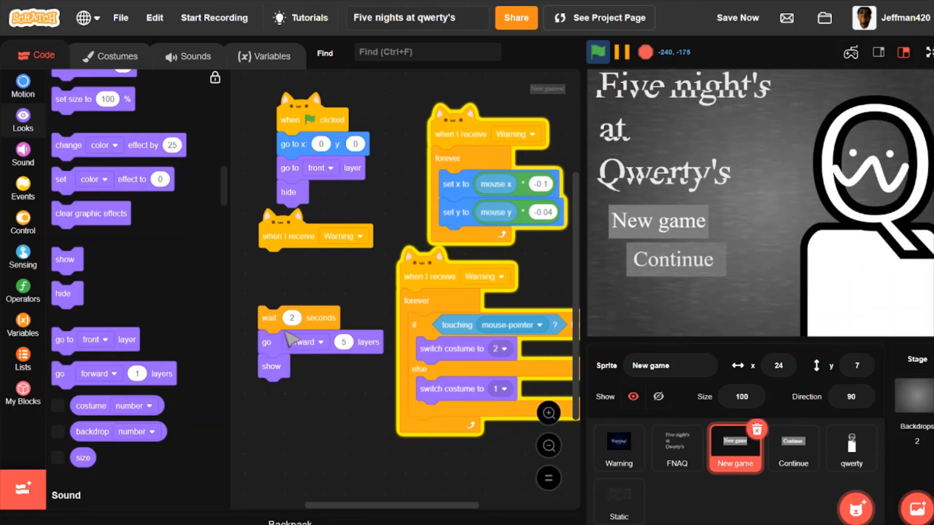
drag(270, 317, 270, 260)
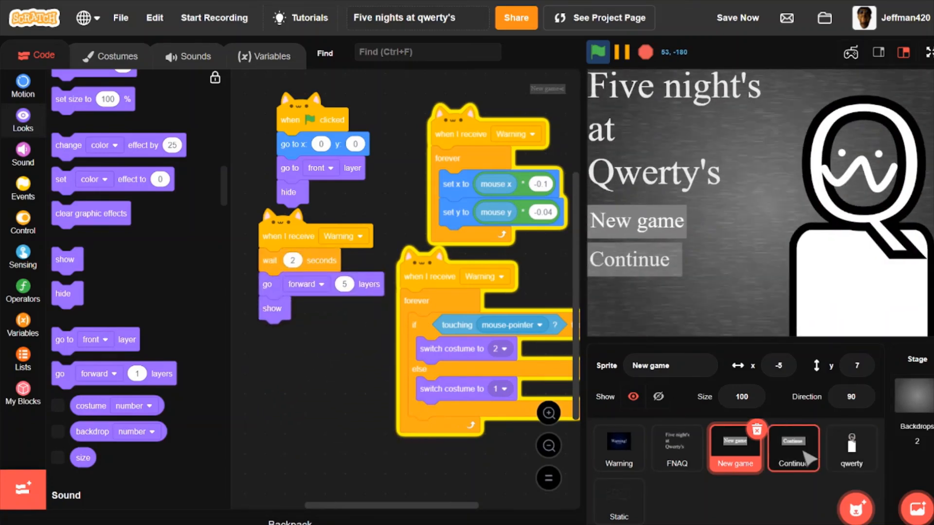
In the Continue sprite, insert a go forward 5 layers block between the 2-second wait and show.
click(793, 445)
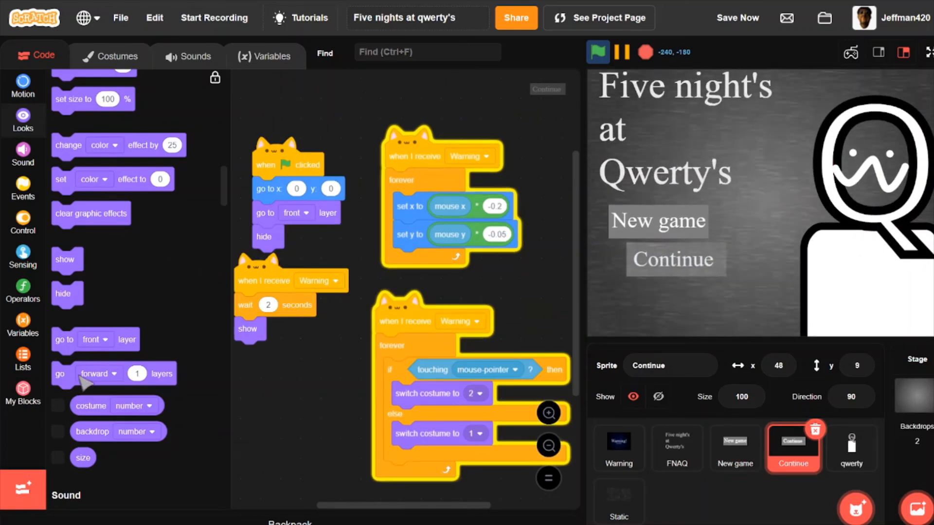
drag(80, 372, 307, 340)
click(320, 328)
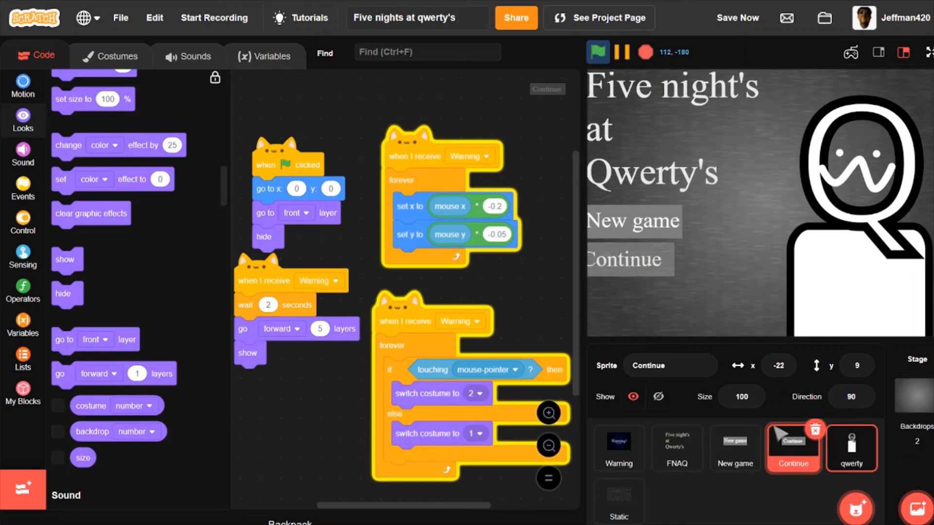
In the qwerty sprite, add a go backward 1 layers block and detach it and the show block from the Warning stack.
click(850, 445)
scroll(400, 411, up, 5)
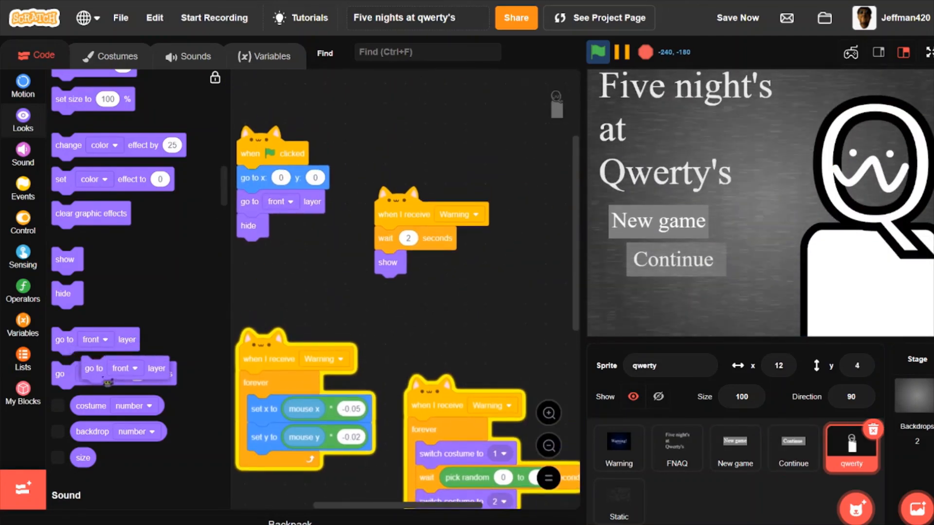
drag(104, 382, 482, 251)
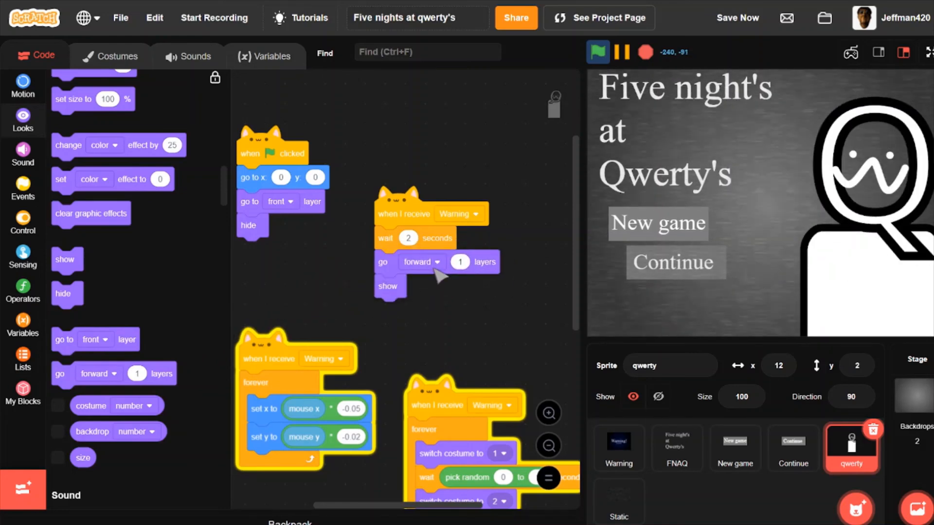
click(420, 262)
click(398, 333)
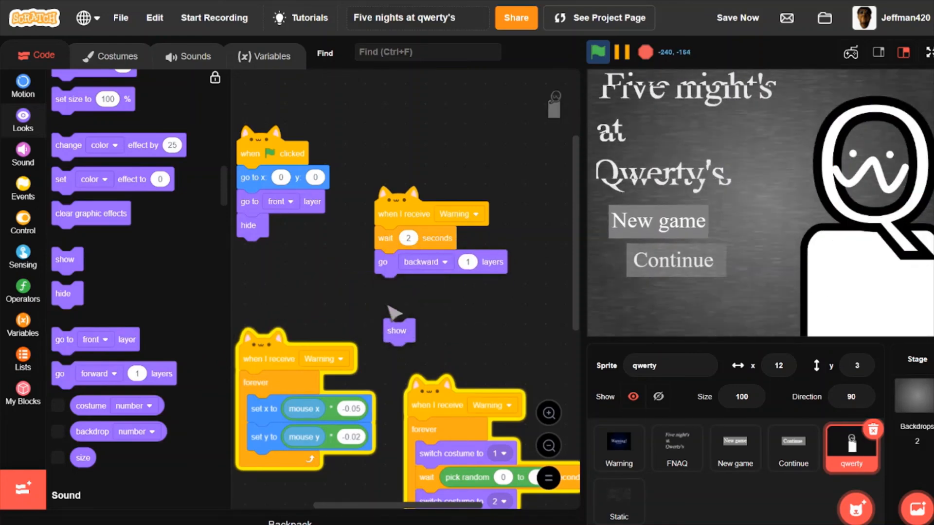
drag(381, 263, 428, 292)
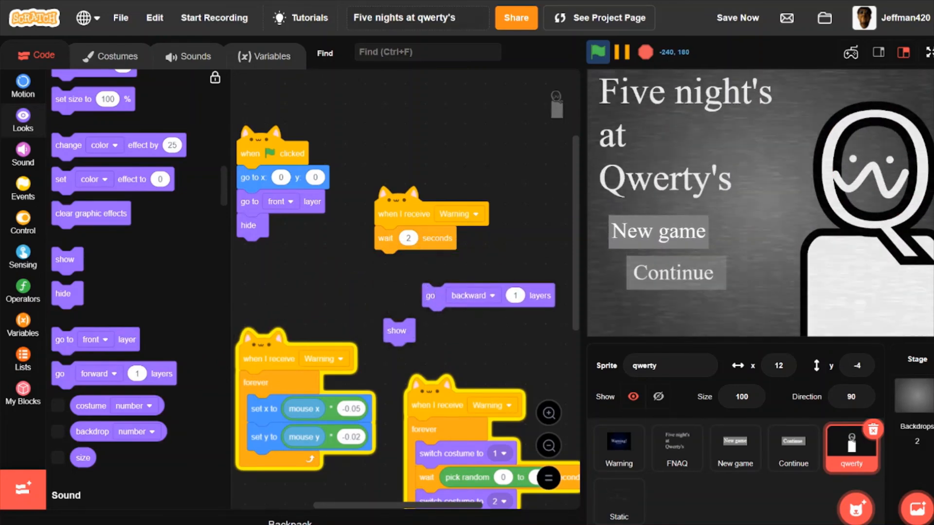
click(474, 50)
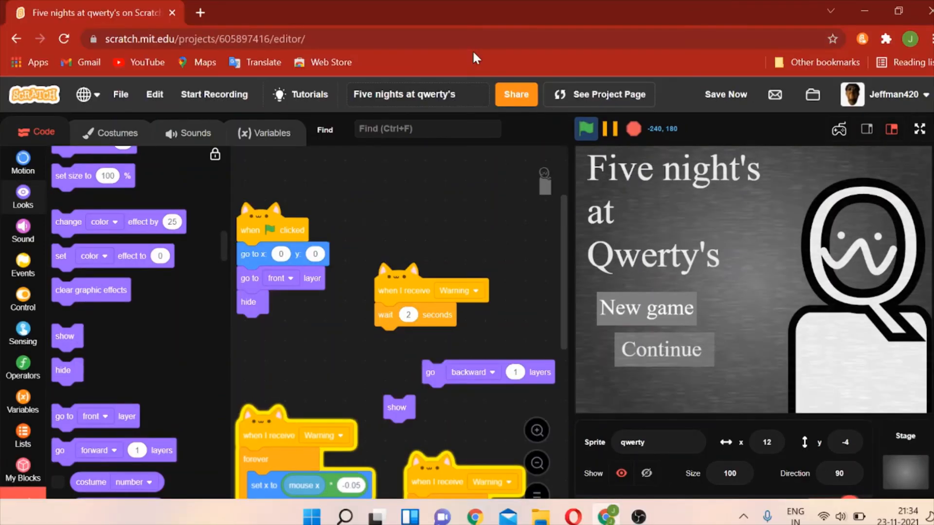
key(XF86MonBrightnessUp)
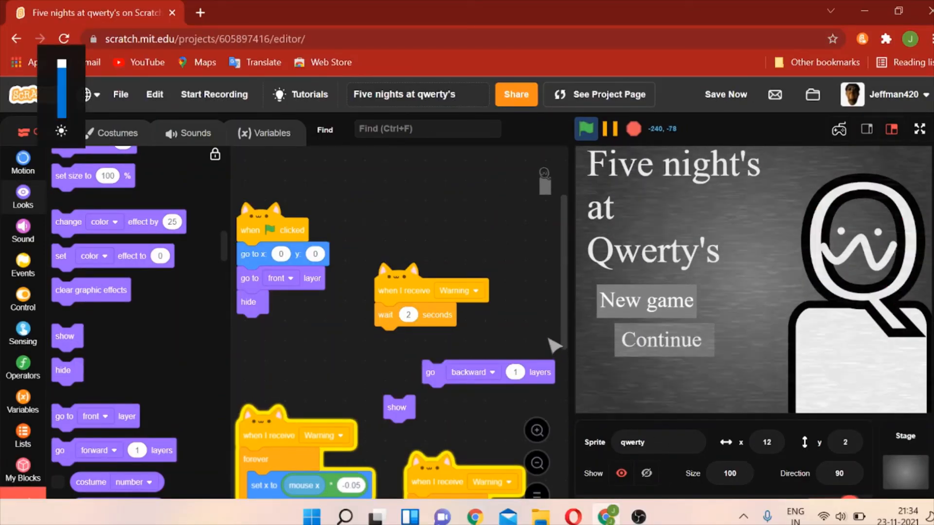
click(928, 38)
click(925, 177)
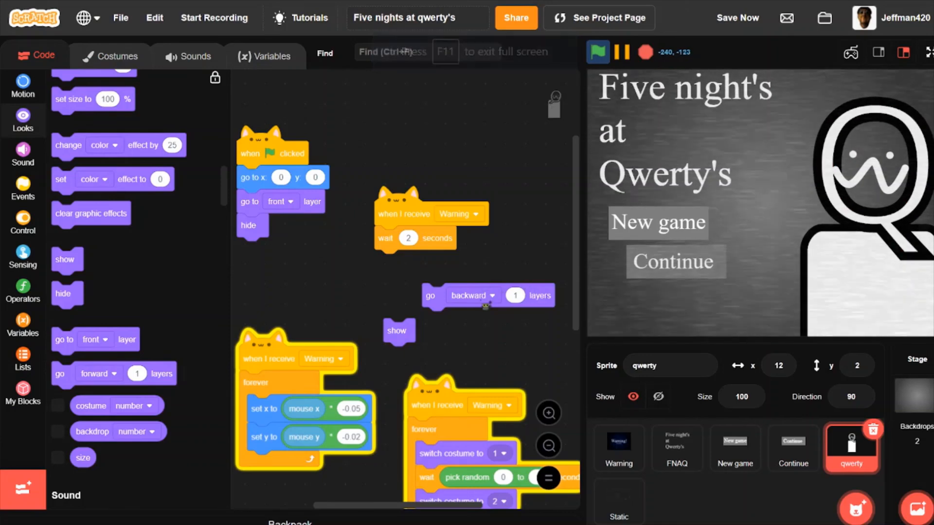
Reattach the go backward 1 layers block under qwerty's 2-second wait, followed by the show block.
drag(530, 295, 482, 262)
drag(402, 330, 403, 300)
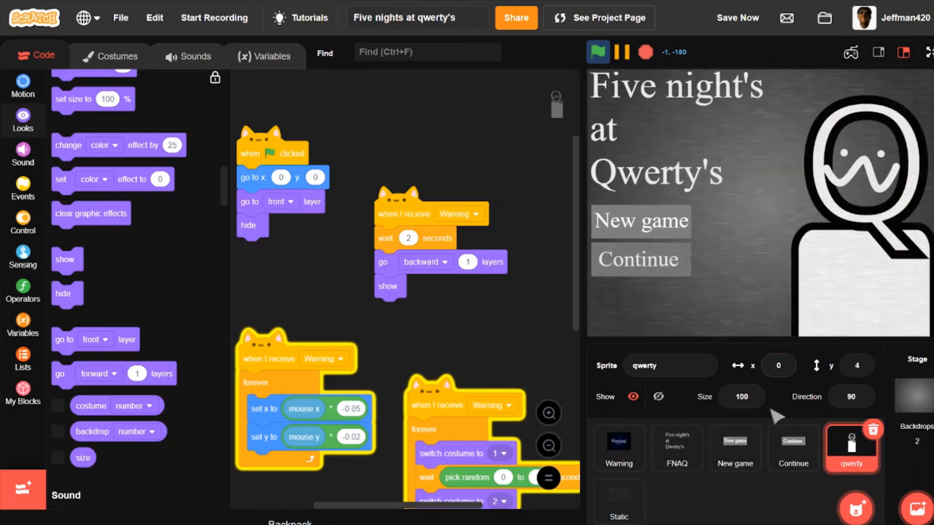
click(792, 444)
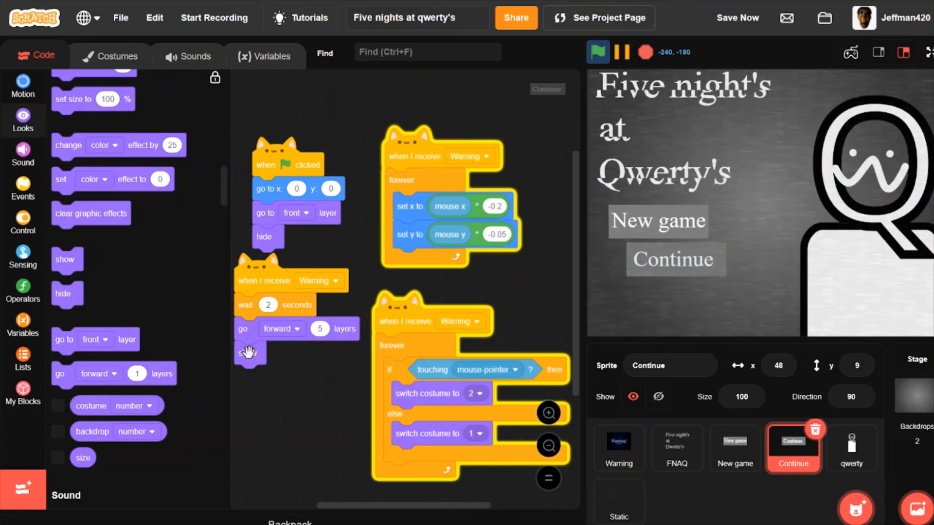
drag(251, 347, 258, 386)
drag(246, 337, 269, 356)
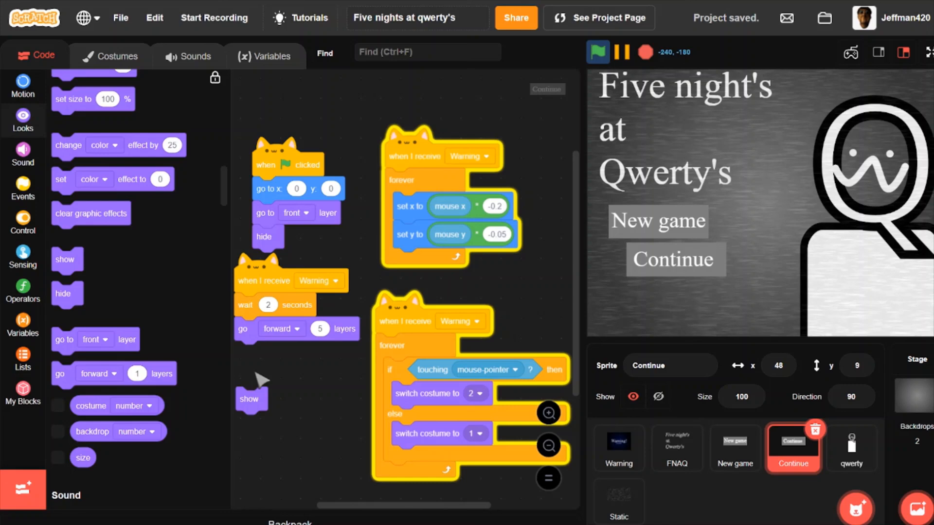
drag(249, 399, 245, 352)
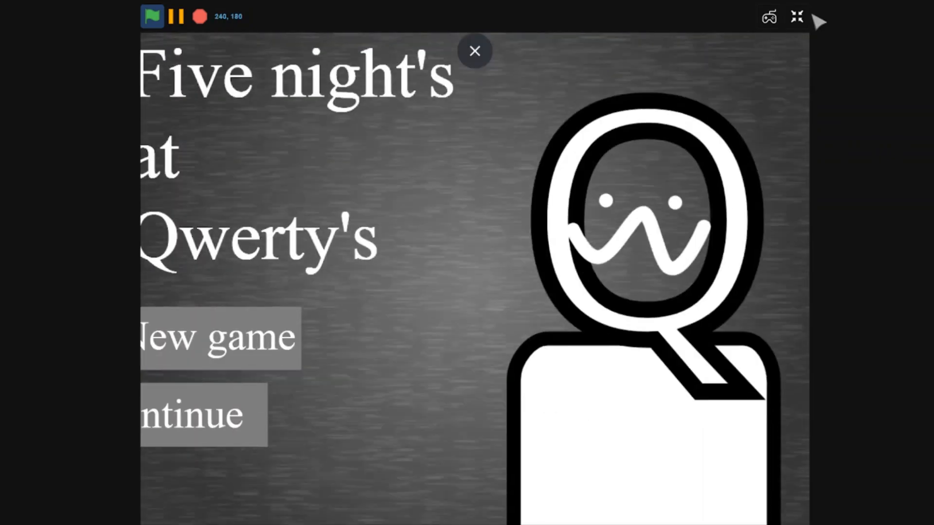
Leave the full-screen preview and examine the Static sprite's Warning script for its layer order.
click(786, 23)
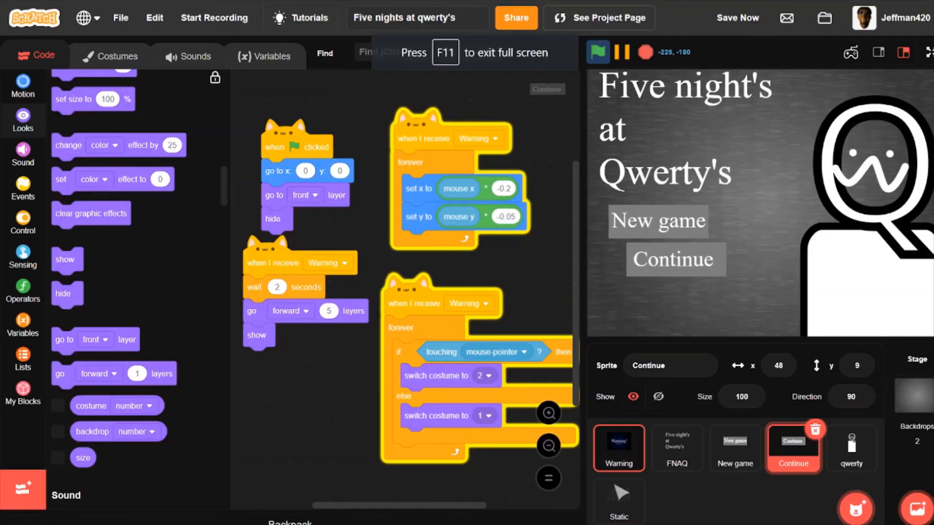
click(619, 496)
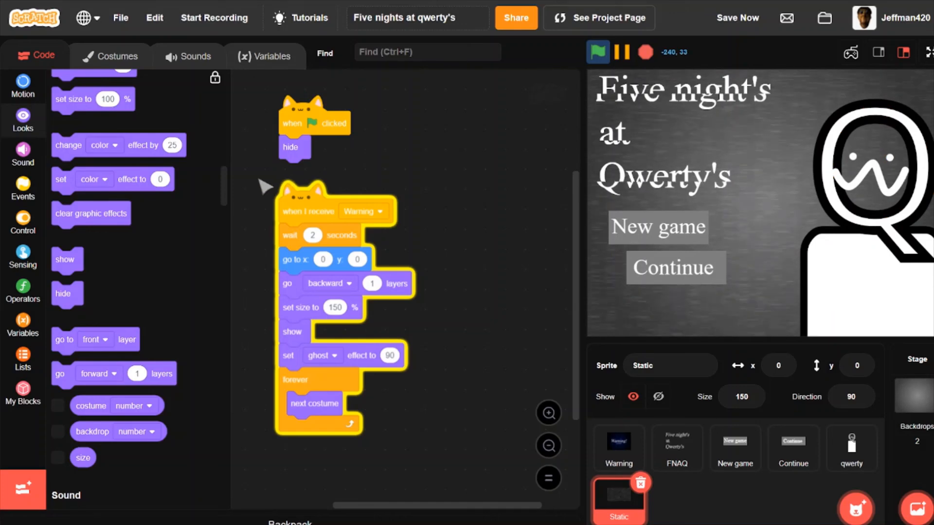
drag(259, 179, 368, 216)
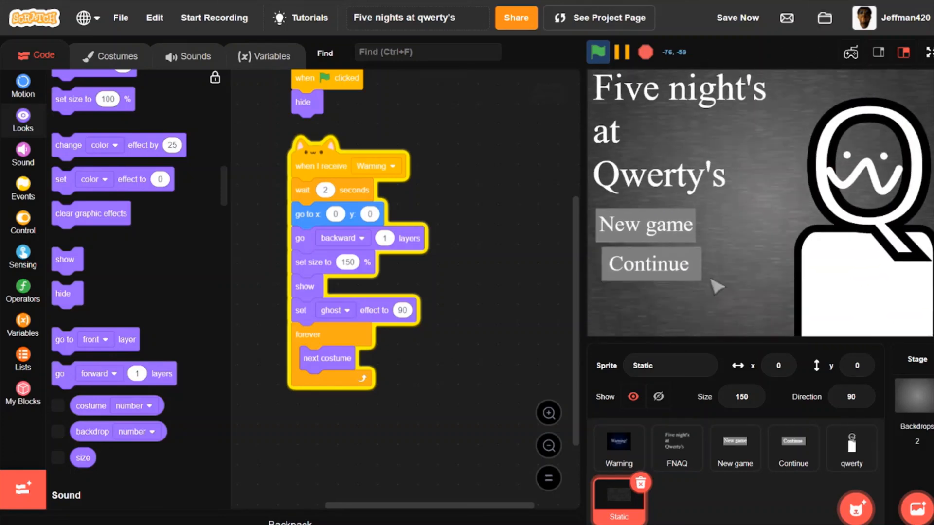
Remove the go to front layer block from qwerty's green-flag script, keeping hide attached, and test the project in full screen.
click(851, 450)
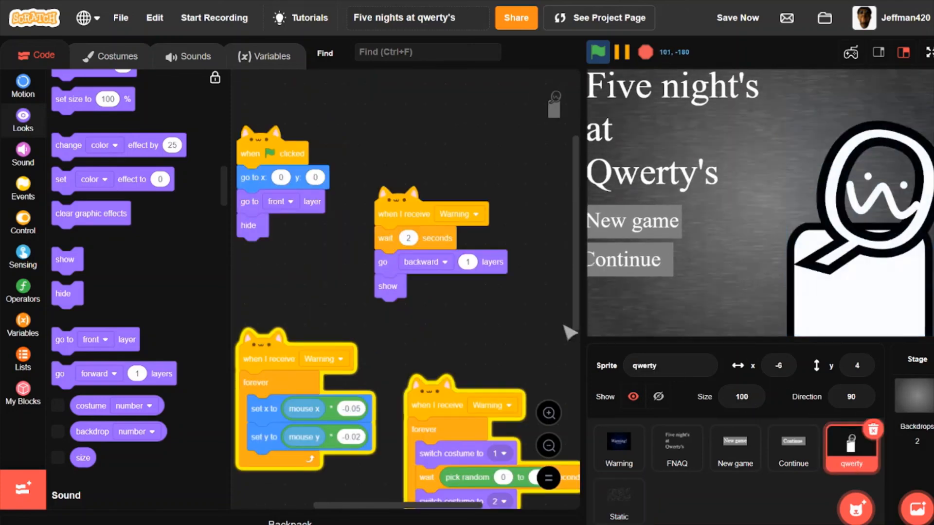
scroll(495, 284, down, 3)
drag(242, 167, 257, 203)
drag(252, 158, 112, 170)
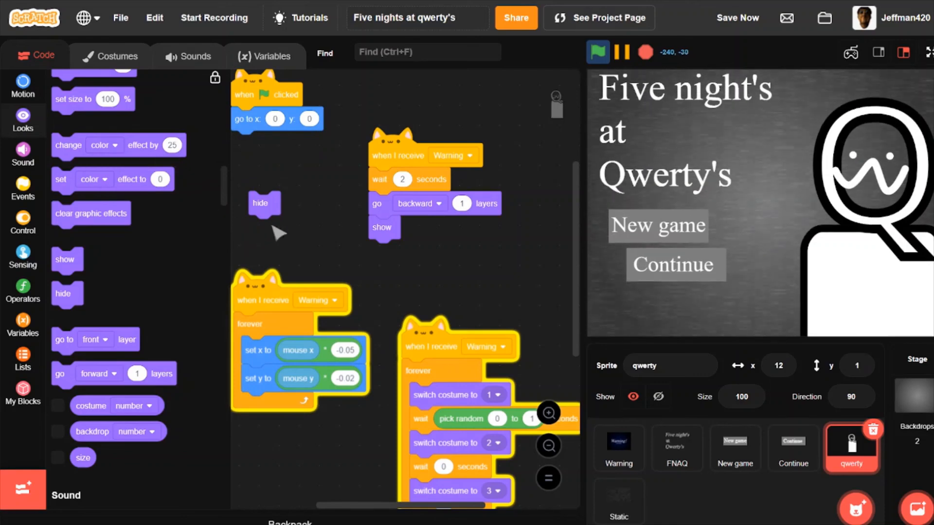
drag(260, 204, 244, 146)
click(597, 52)
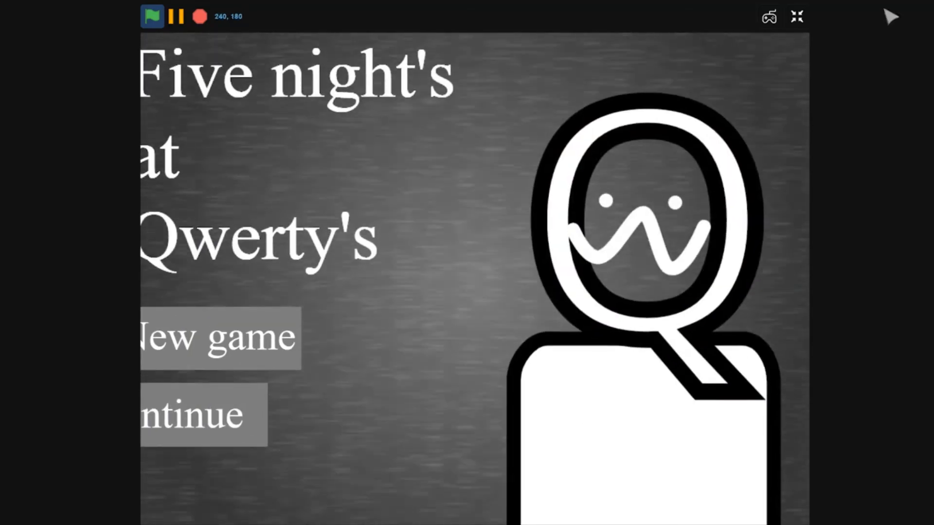
click(798, 18)
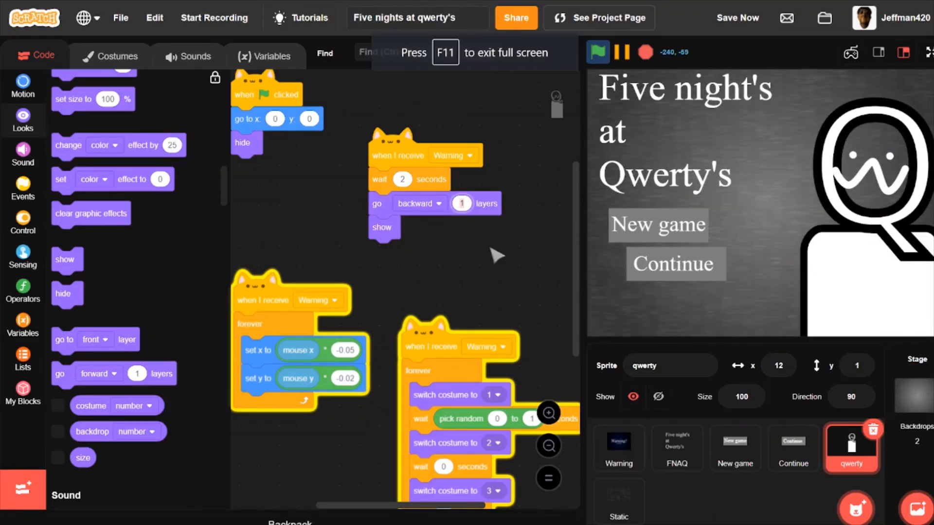
Set qwerty's go backward block to 3 layers, keep show attached beneath it, and run the project in full screen.
text(3)
drag(393, 234, 399, 260)
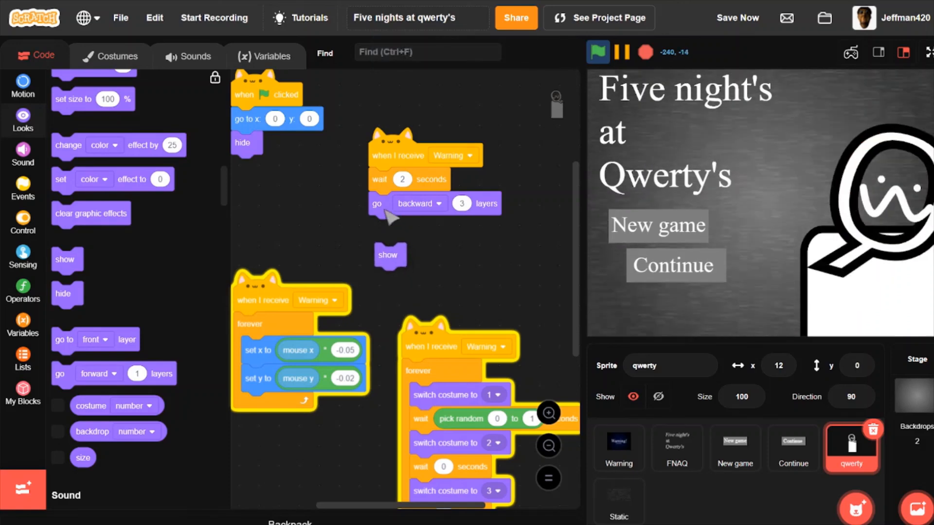
mouse_move(384, 209)
mouse_down()
mouse_move(465, 250)
mouse_move(390, 214)
mouse_up()
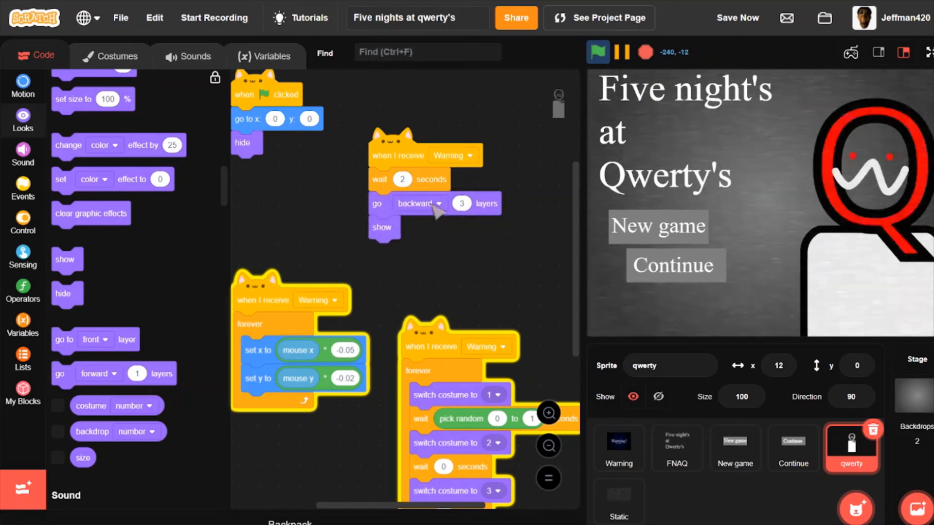
click(601, 56)
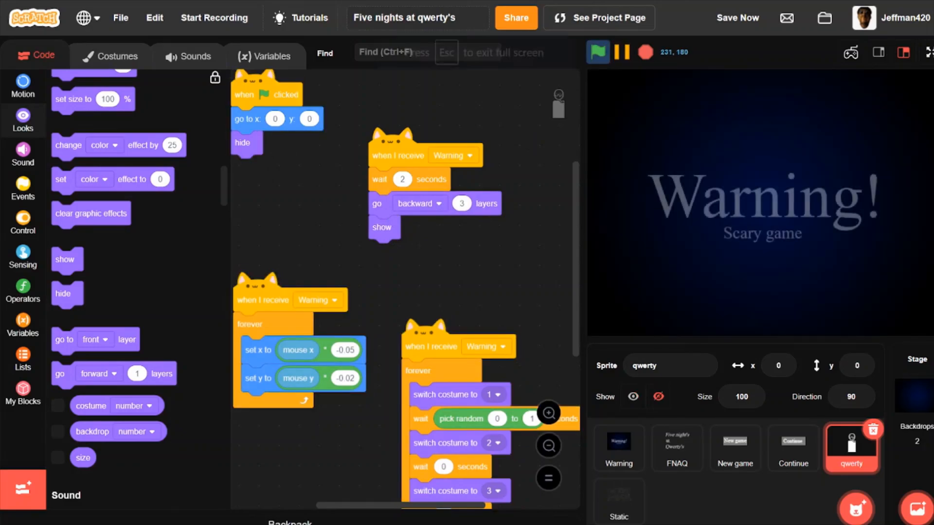
click(929, 52)
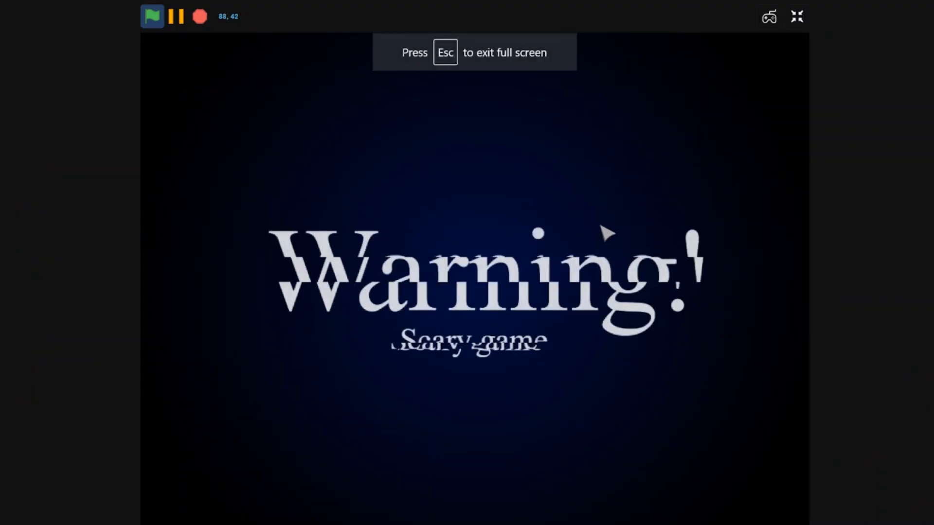